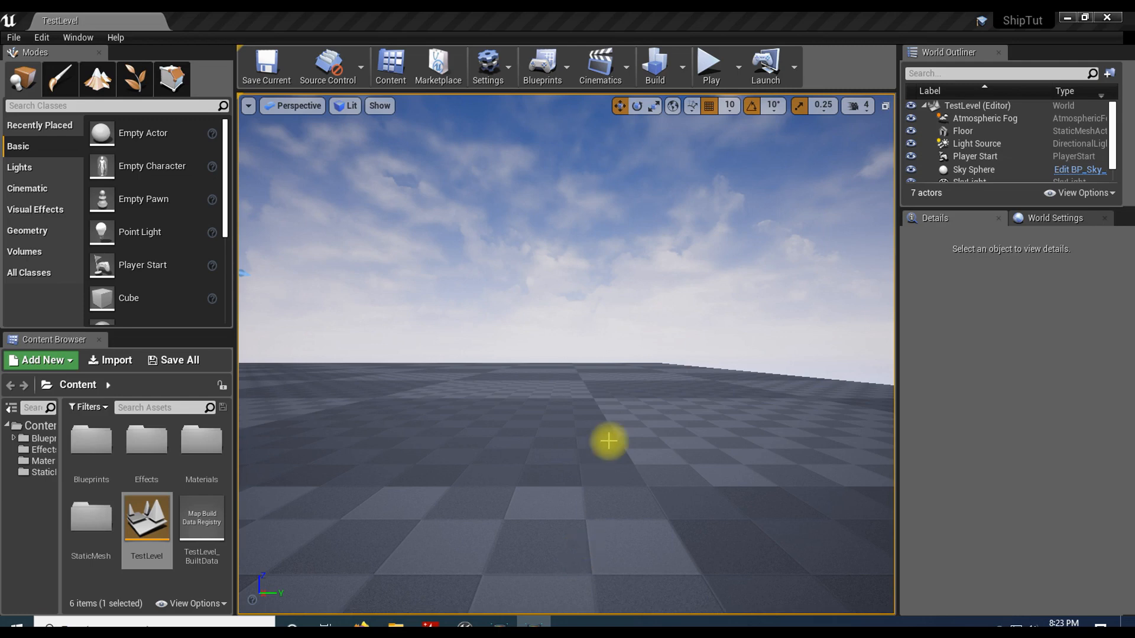
Step: Play-test the level by thrusting the rocket ship upward several times and letting it fall, and end the session
{"action": "left_click", "coordinate": [709, 63]}
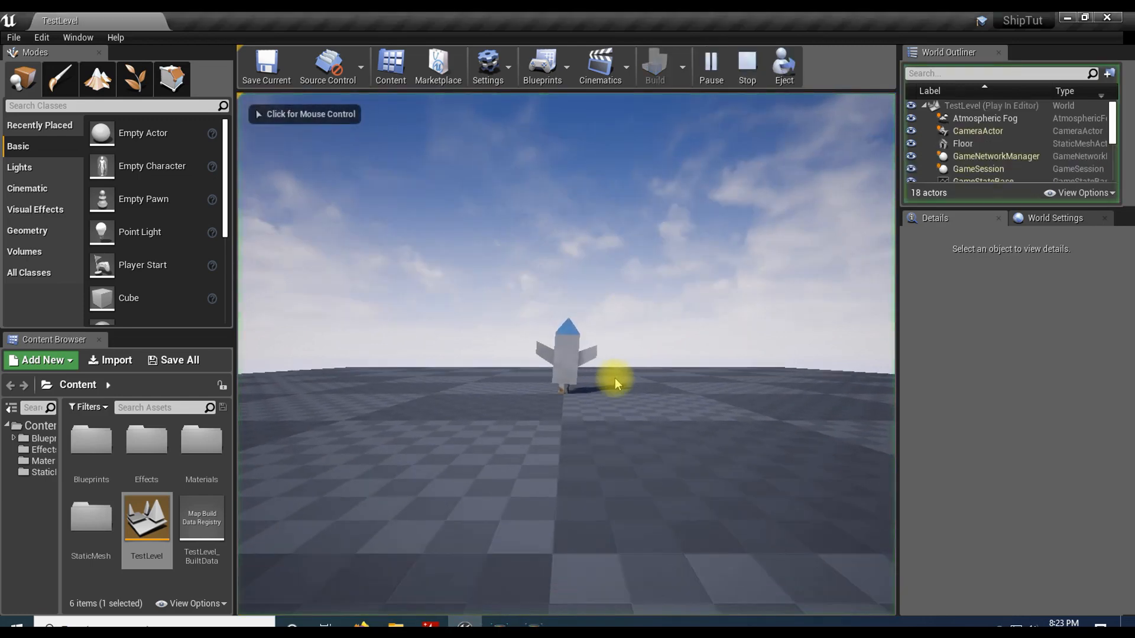
{"action": "left_click", "coordinate": [614, 377]}
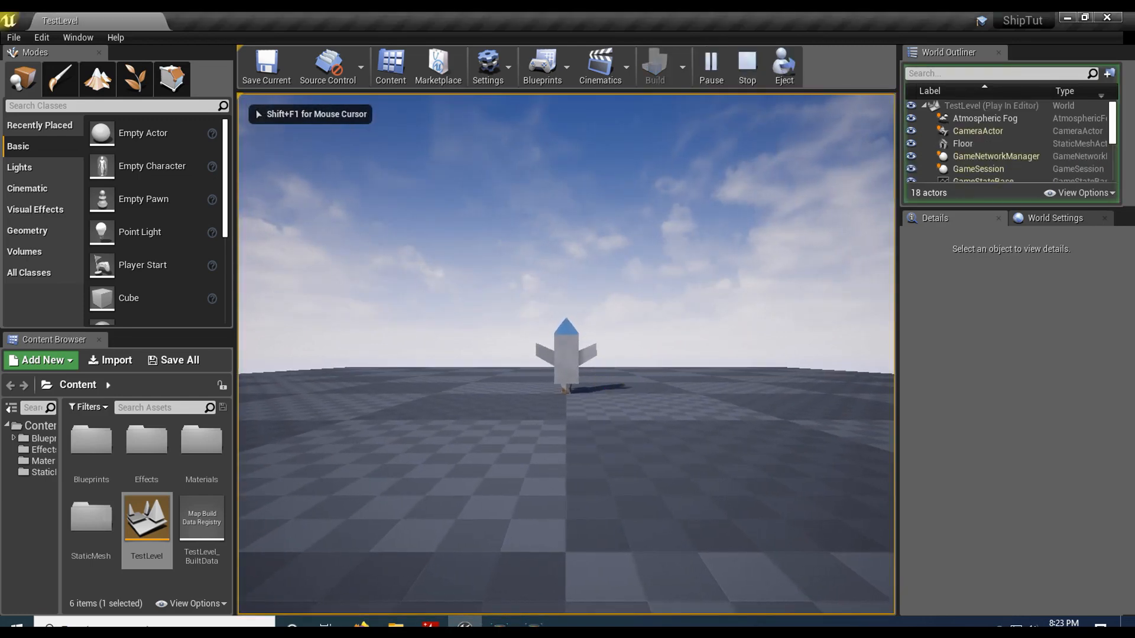
{"action": "key", "text": "space"}
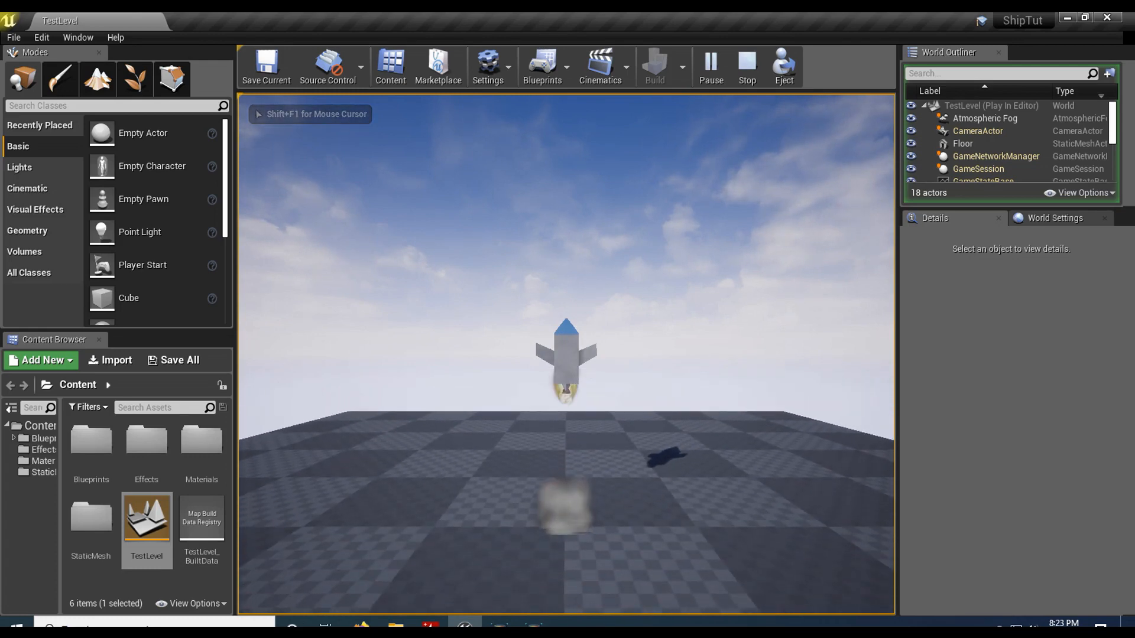
{"action": "key", "text": "space"}
{"action": "key", "text": "space"}
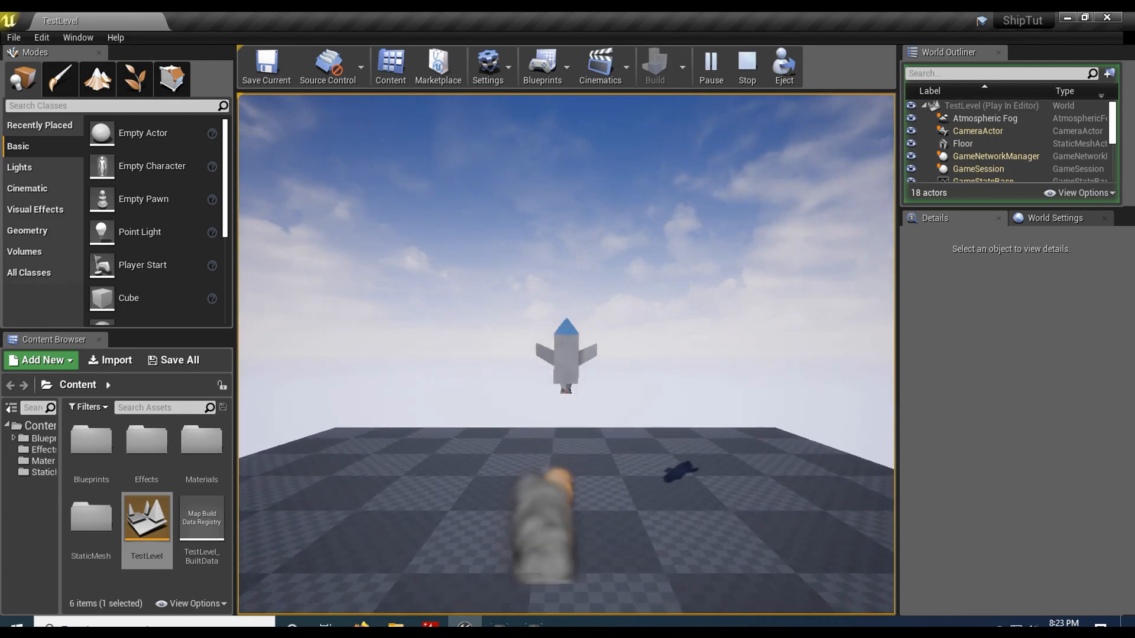
{"action": "key", "text": "space"}
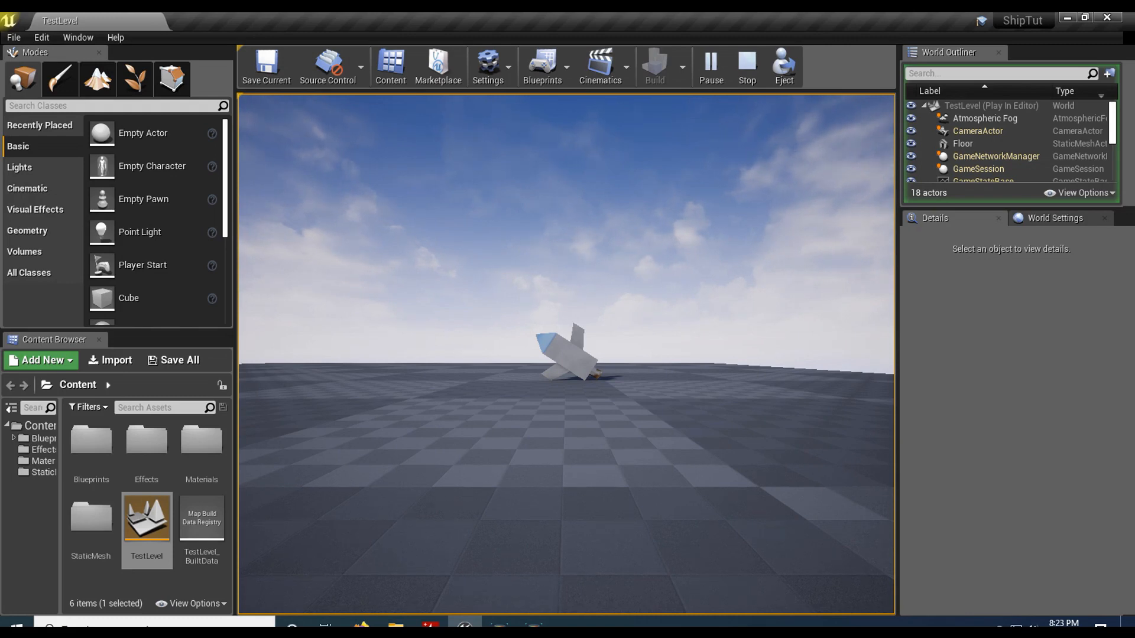
{"action": "key", "text": "Escape"}
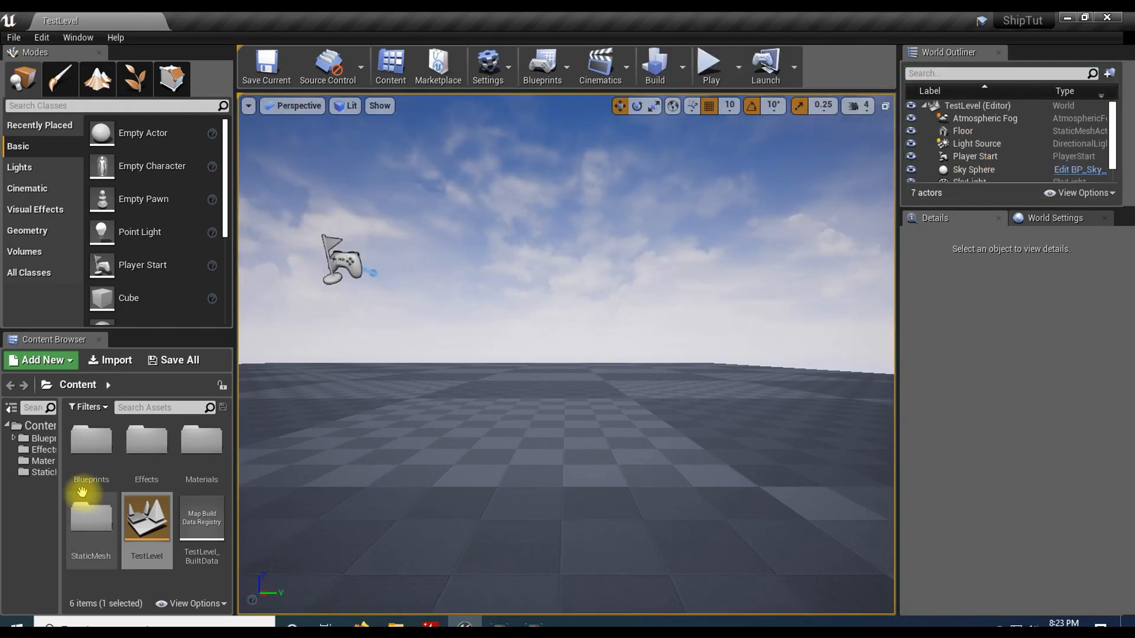
Step: Create a new material named LaserMaterial in the Materials folder
{"action": "left_click_drag", "start_coordinate": [59, 488], "coordinate": [92, 488]}
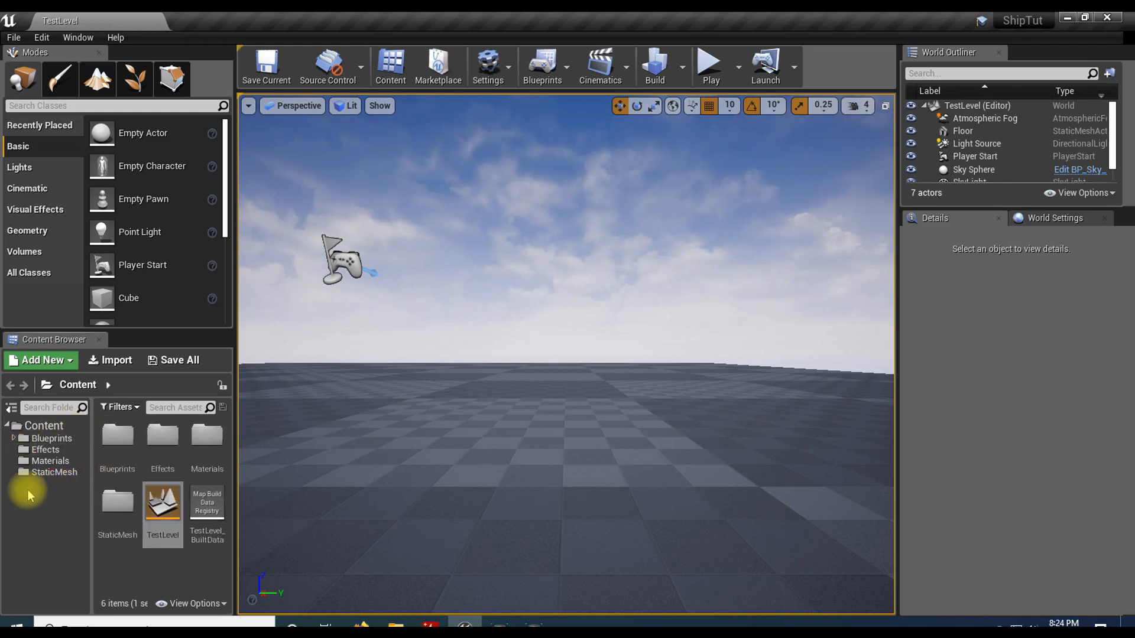
{"action": "left_click", "coordinate": [51, 461]}
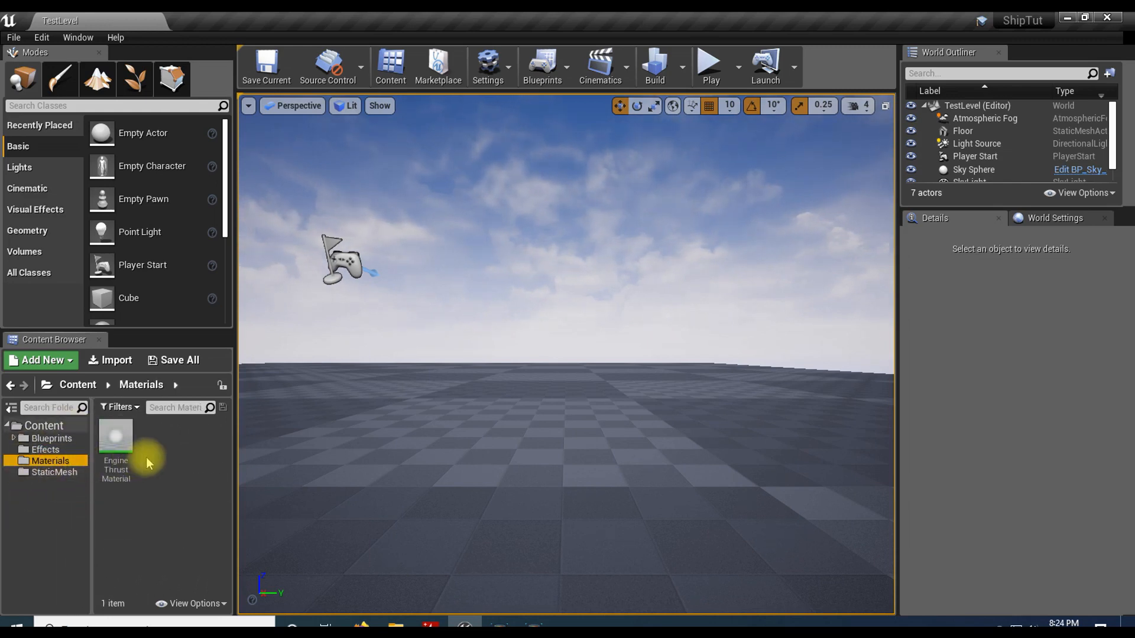
{"action": "right_click", "coordinate": [165, 443]}
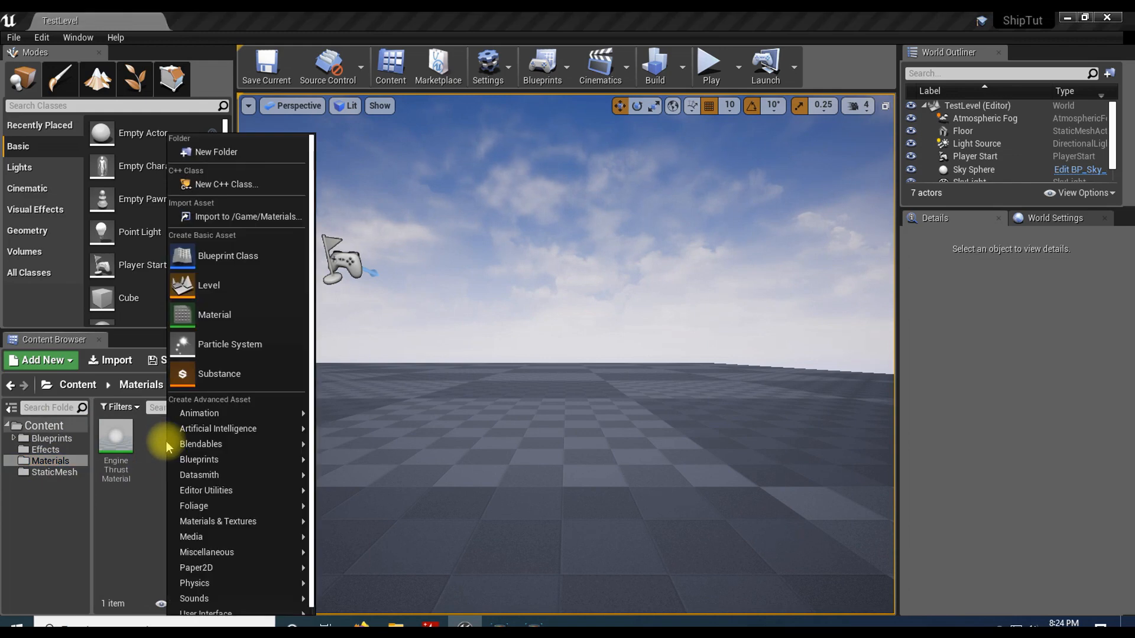
{"action": "left_click", "coordinate": [215, 316]}
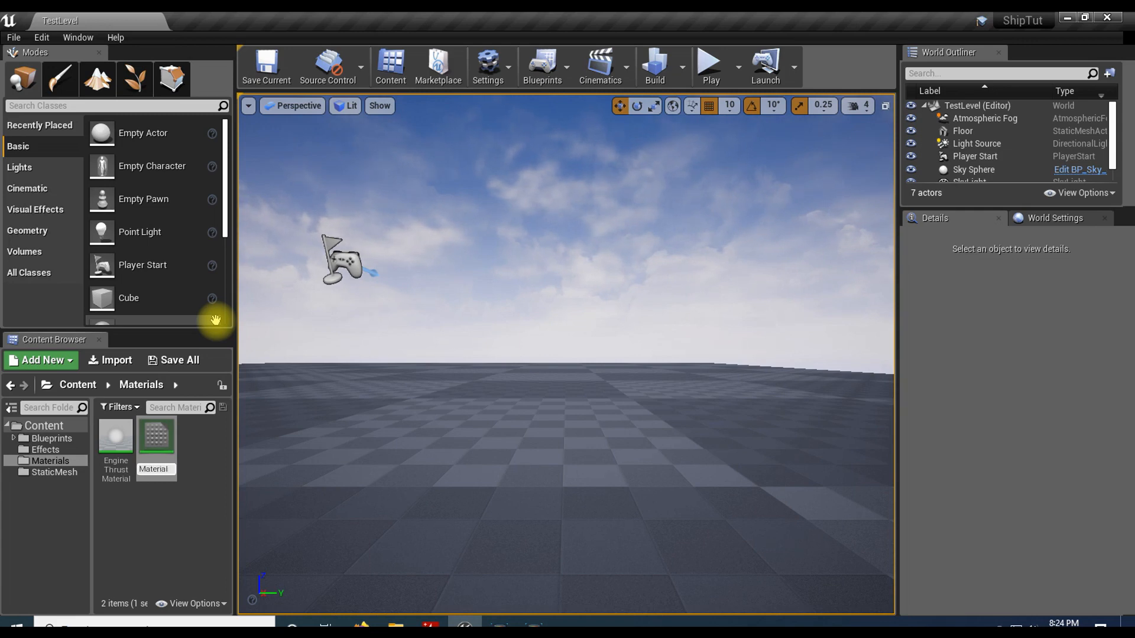
{"action": "type", "text": "LaserMaterial"}
{"action": "key", "text": "Return"}
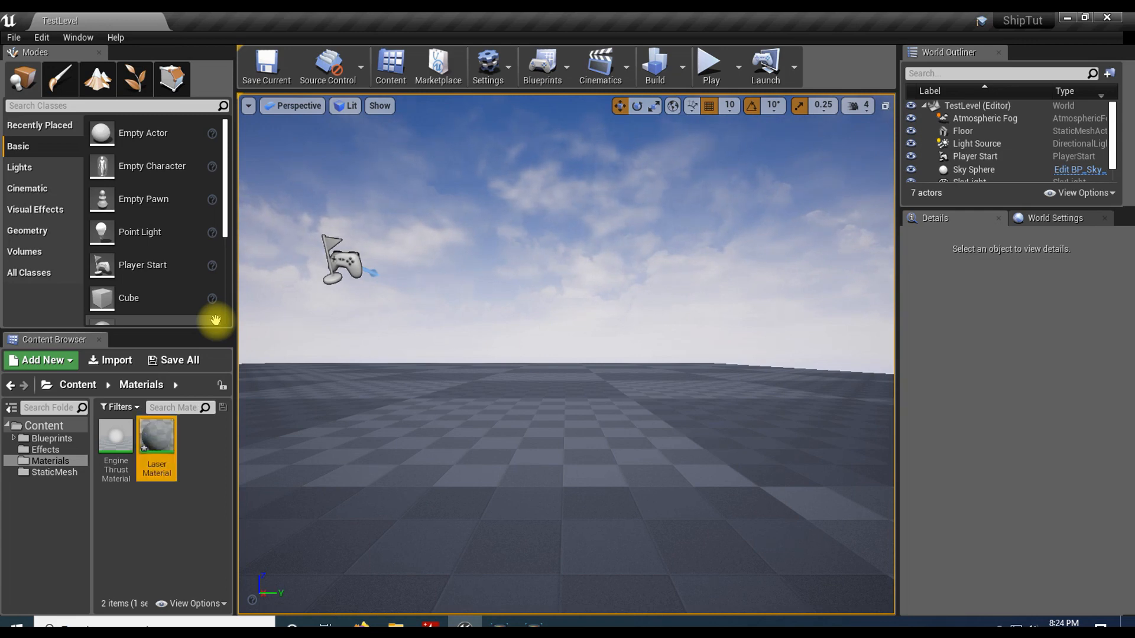
Step: Open LaserMaterial and set its blend mode to Translucent and its shading model to Unlit
{"action": "double_click", "coordinate": [153, 444]}
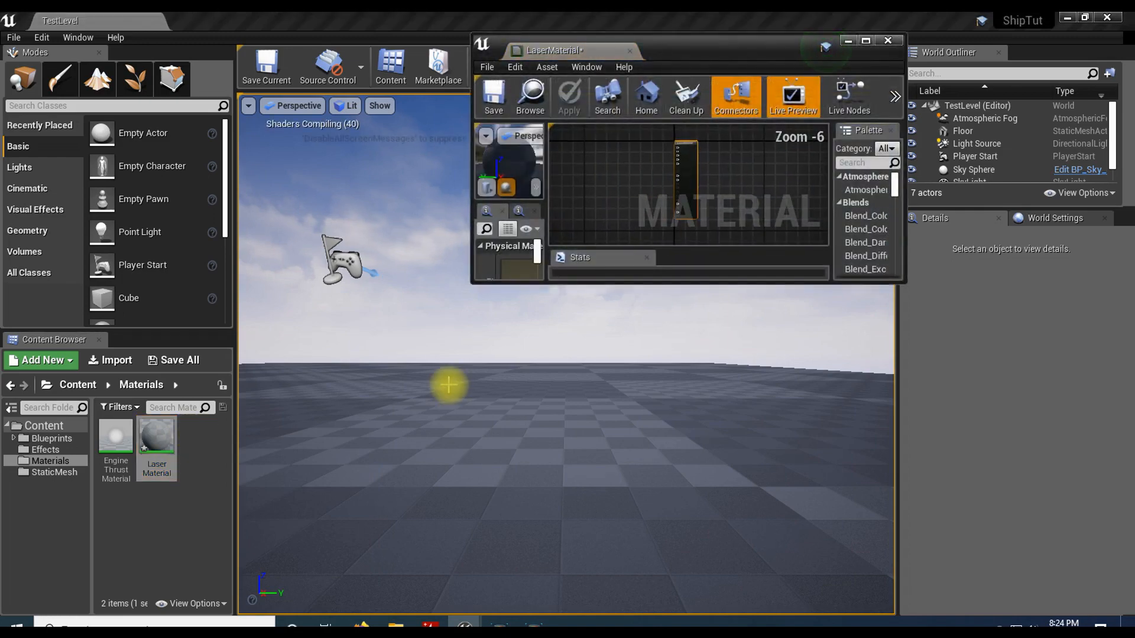
{"action": "left_click", "coordinate": [864, 41]}
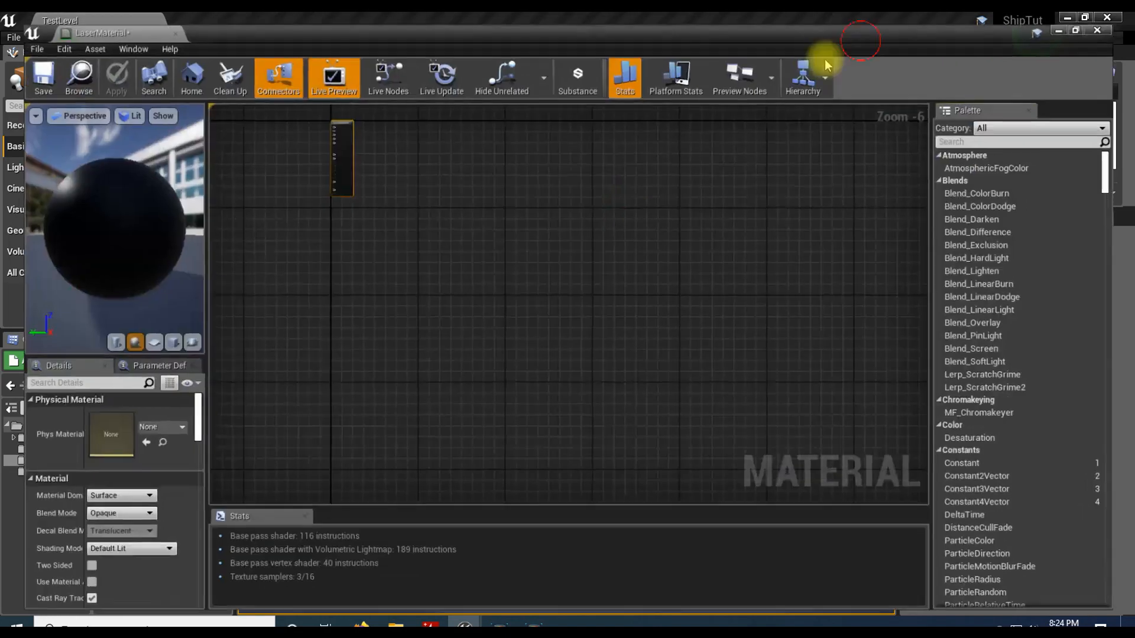
{"action": "right_click_drag", "start_coordinate": [390, 236], "coordinate": [609, 381]}
{"action": "scroll", "coordinate": [608, 381], "scroll_direction": "up", "scroll_amount": 5}
{"action": "key", "text": "Home"}
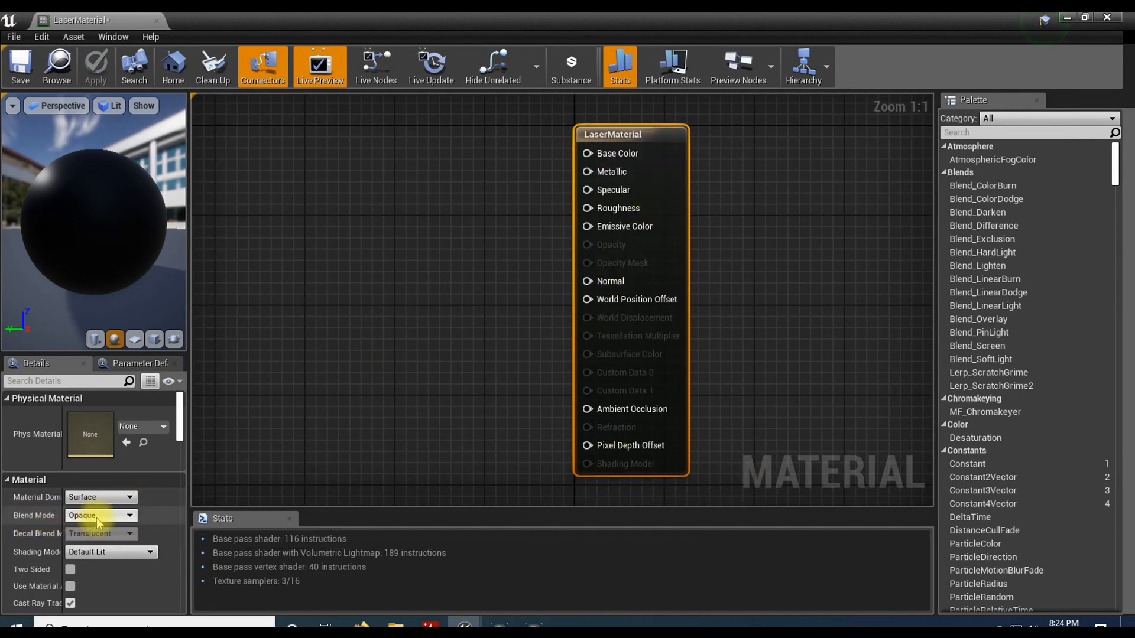
{"action": "left_click", "coordinate": [124, 517]}
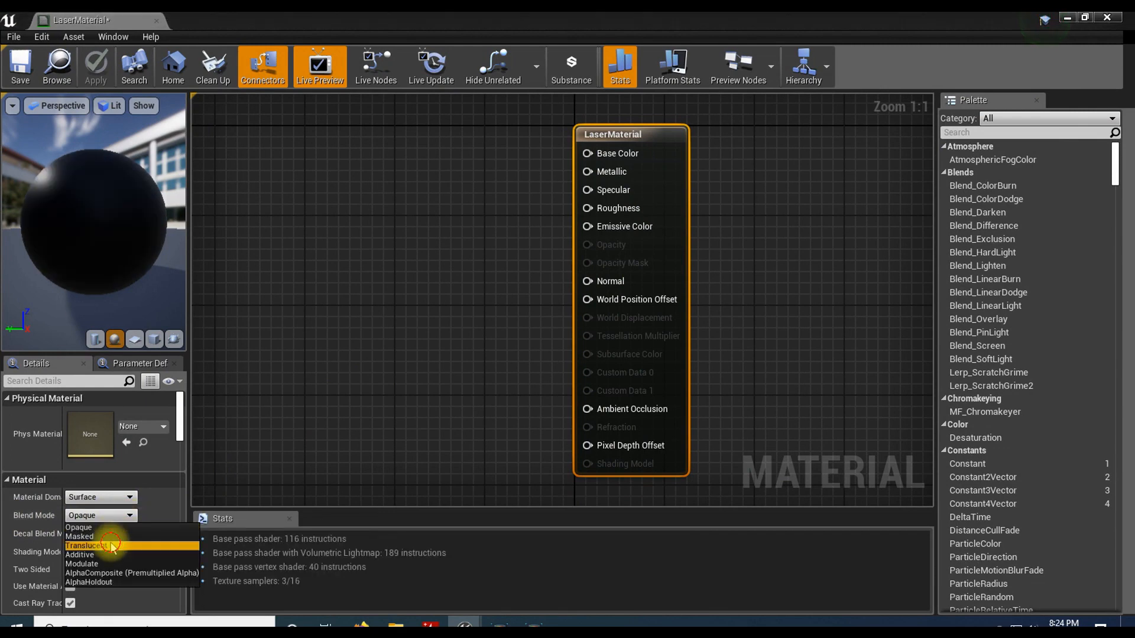
{"action": "left_click", "coordinate": [112, 546]}
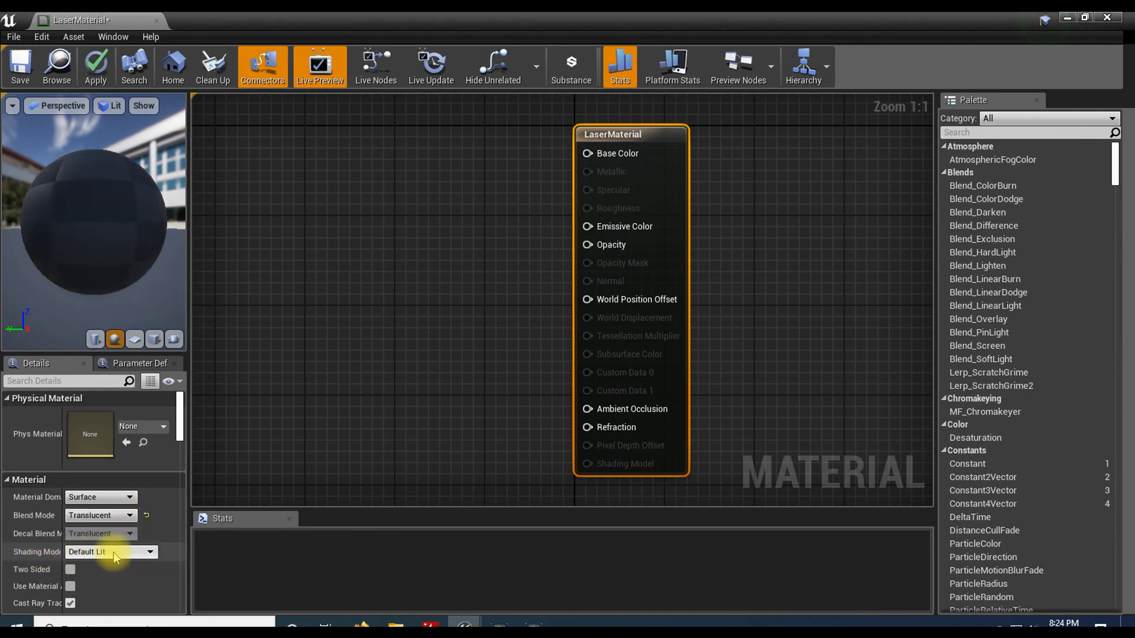
{"action": "left_click", "coordinate": [133, 554]}
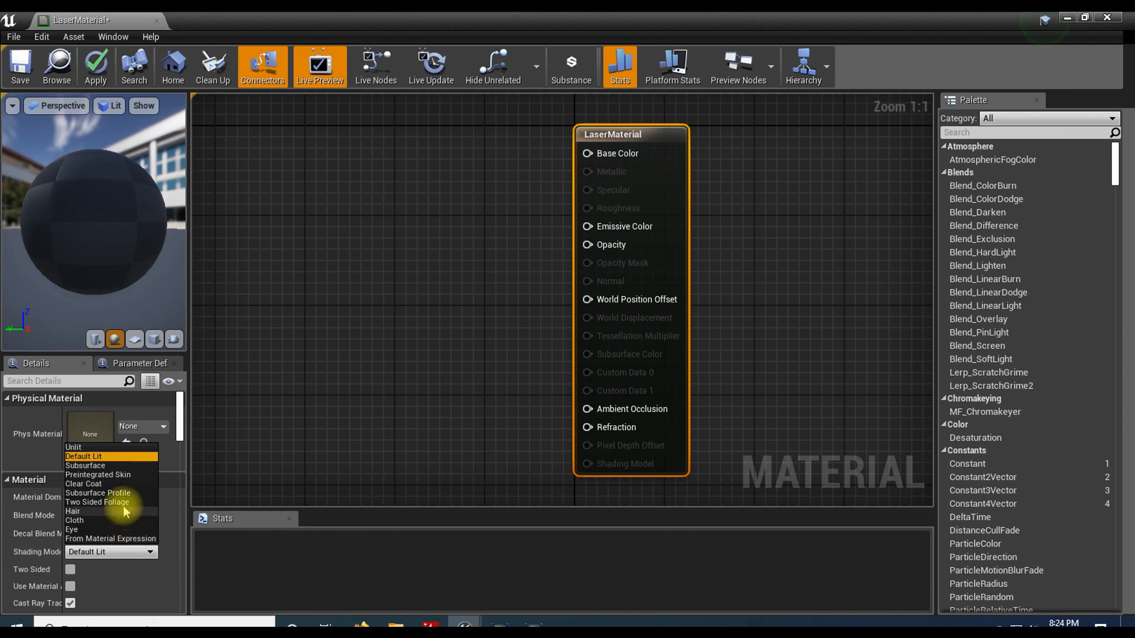
{"action": "left_click", "coordinate": [100, 447]}
Step: Add a ParticleColor node to the graph and place it well to the left of the LaserMaterial node
{"action": "right_click_drag", "start_coordinate": [269, 340], "coordinate": [348, 335]}
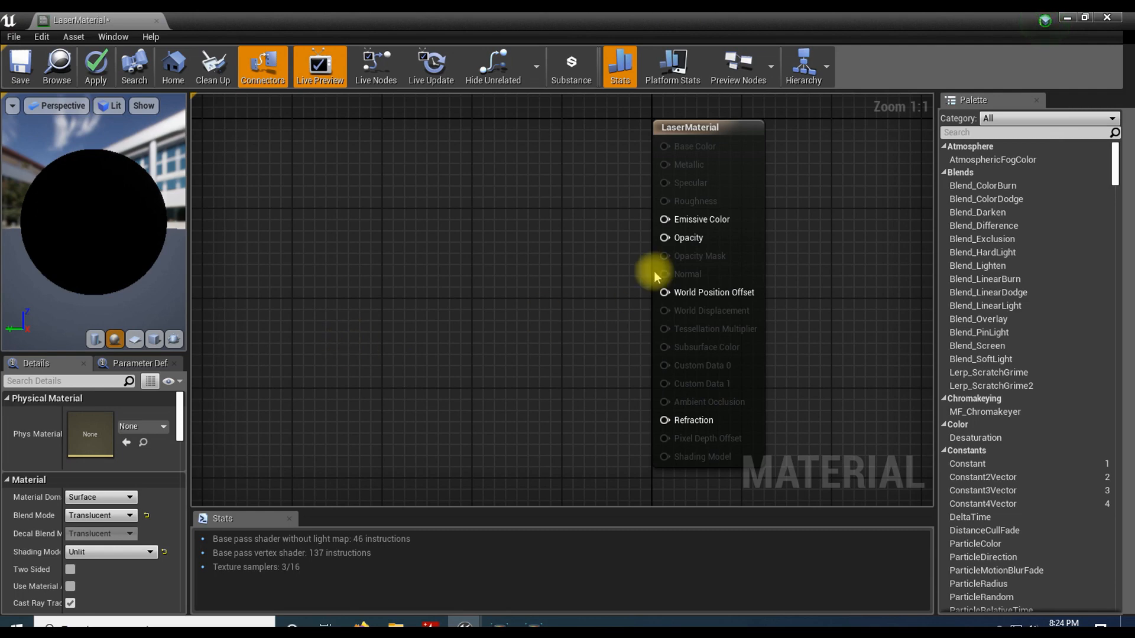
{"action": "right_click", "coordinate": [338, 219]}
{"action": "type", "text": "particle"}
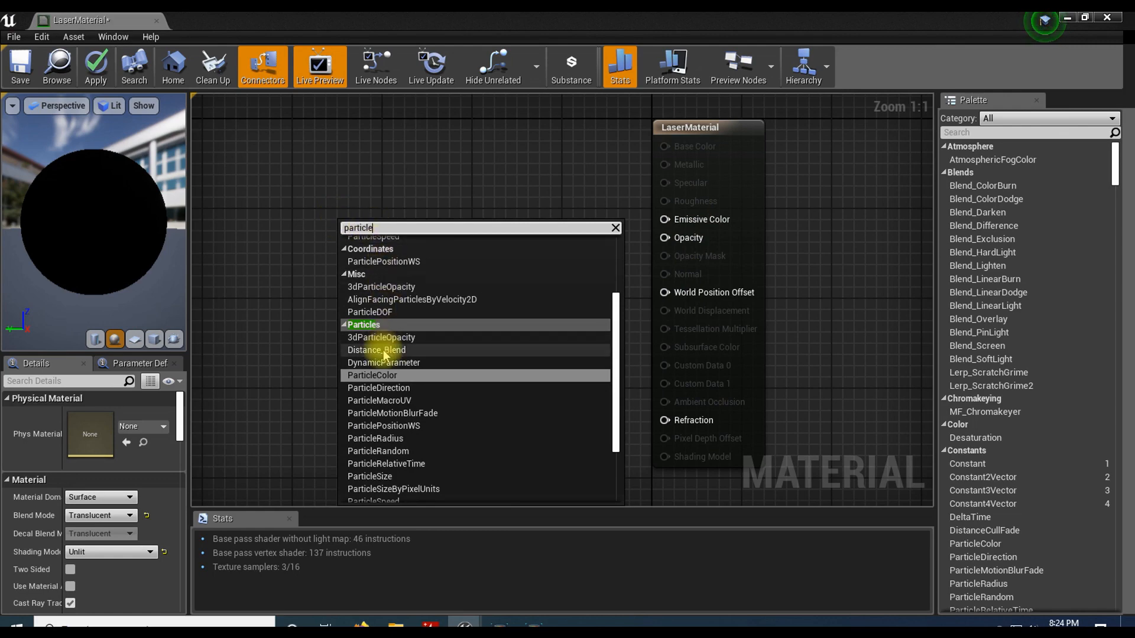
{"action": "left_click", "coordinate": [390, 376]}
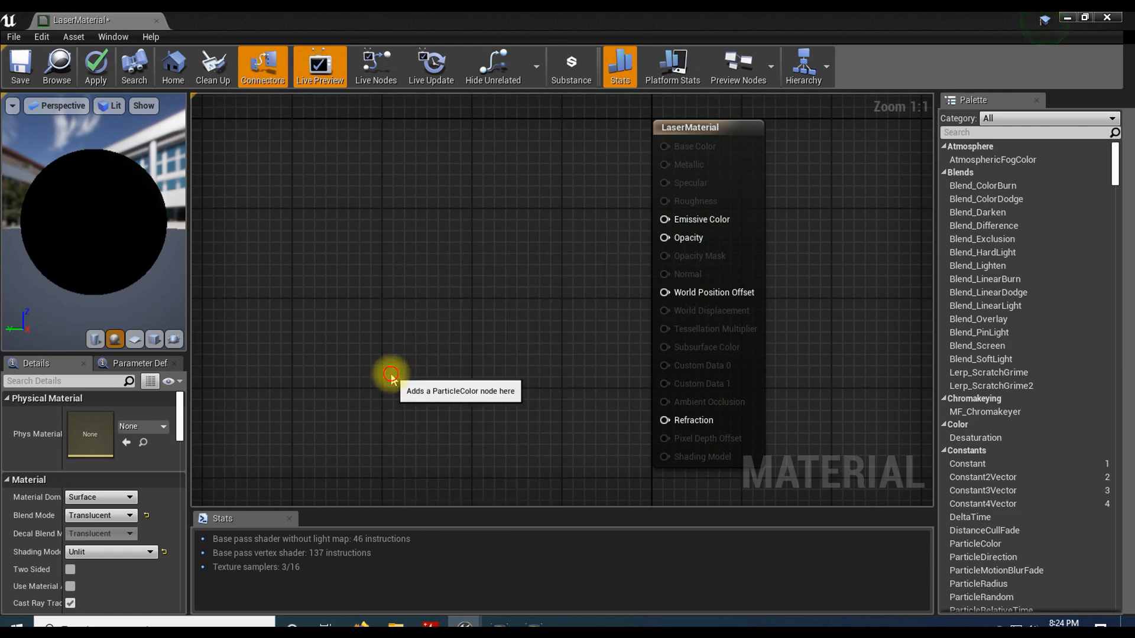
{"action": "left_click_drag", "start_coordinate": [313, 210], "coordinate": [224, 139]}
{"action": "right_click_drag", "start_coordinate": [337, 163], "coordinate": [451, 172]}
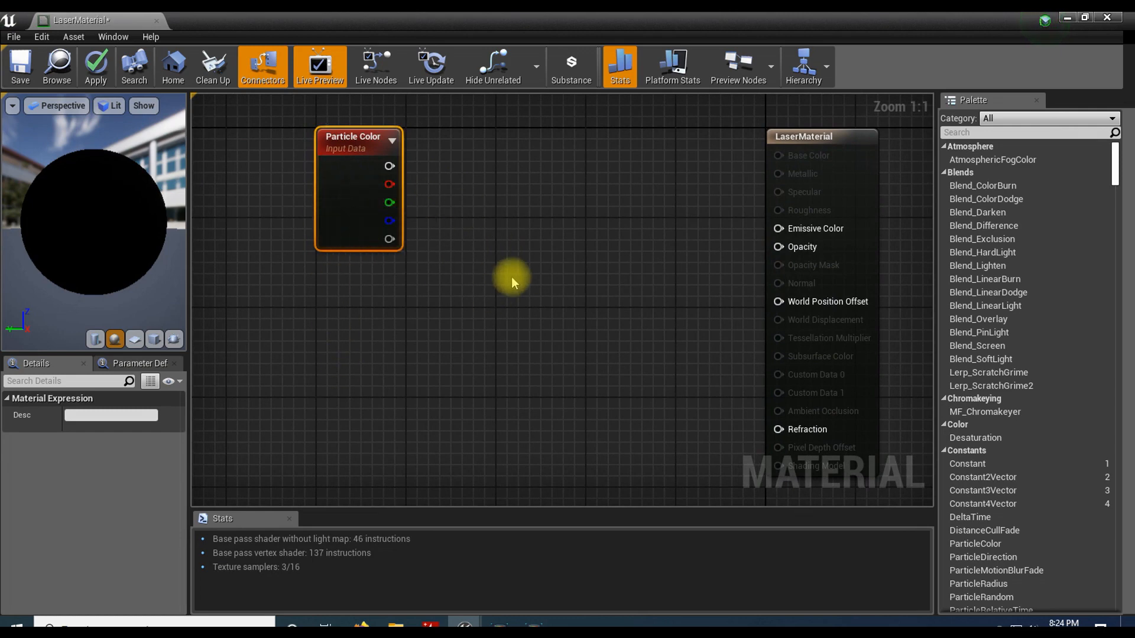
Step: Add two Multiply nodes, one above the other, between the Particle Color and LaserMaterial nodes
{"action": "left_click", "coordinate": [530, 229]}
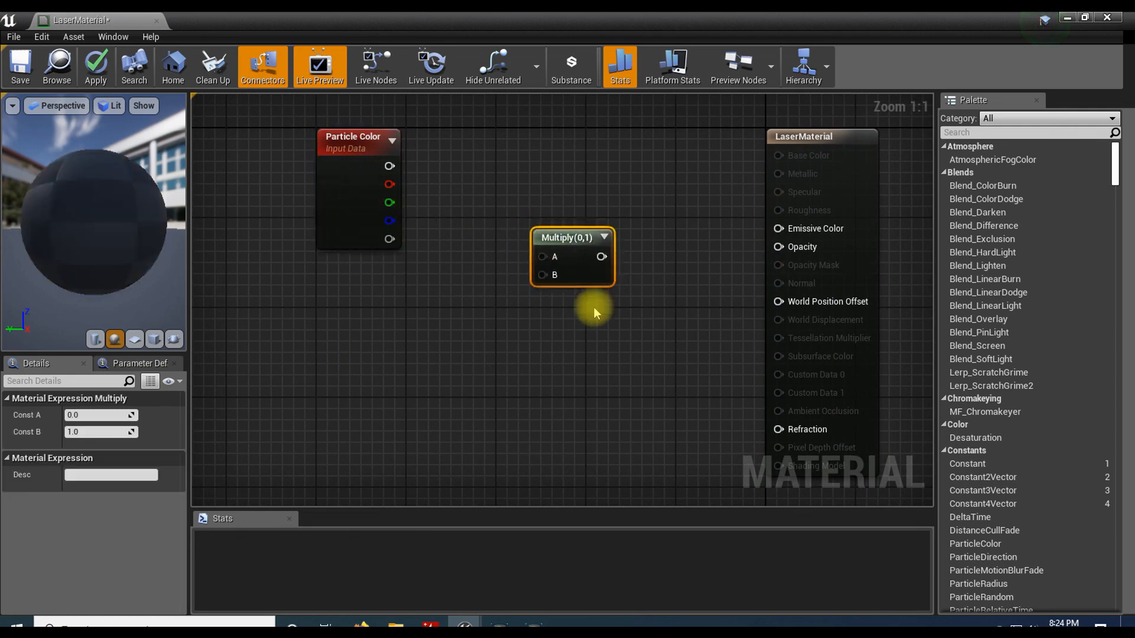
{"action": "key", "text": "ctrl+w"}
{"action": "left_click_drag", "start_coordinate": [567, 255], "coordinate": [656, 234]}
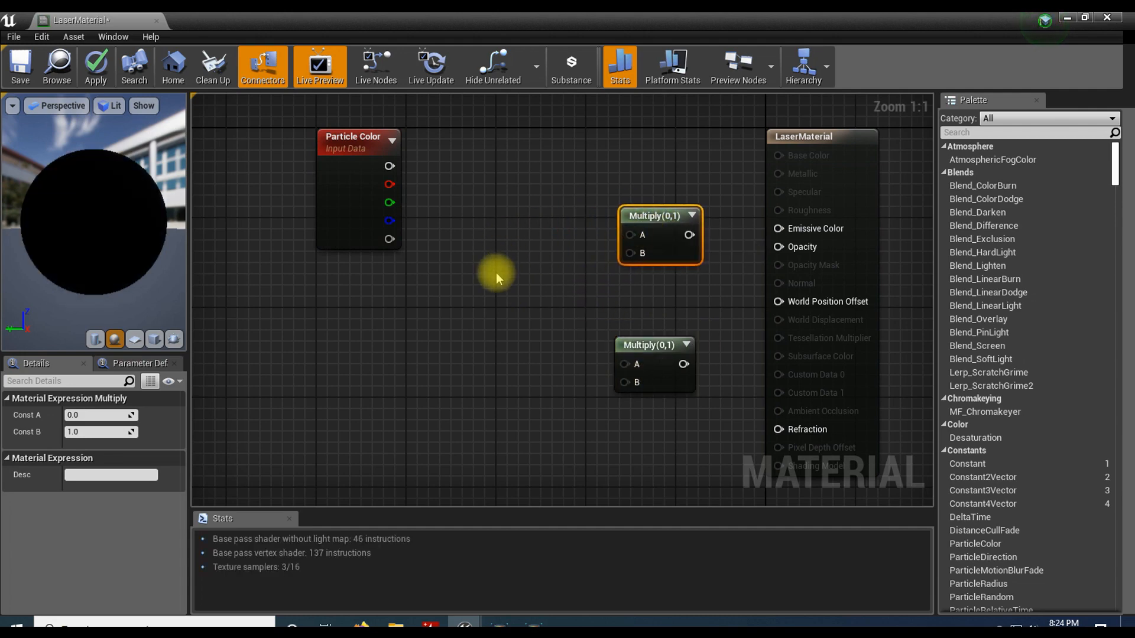
{"action": "key", "text": "ctrl+w"}
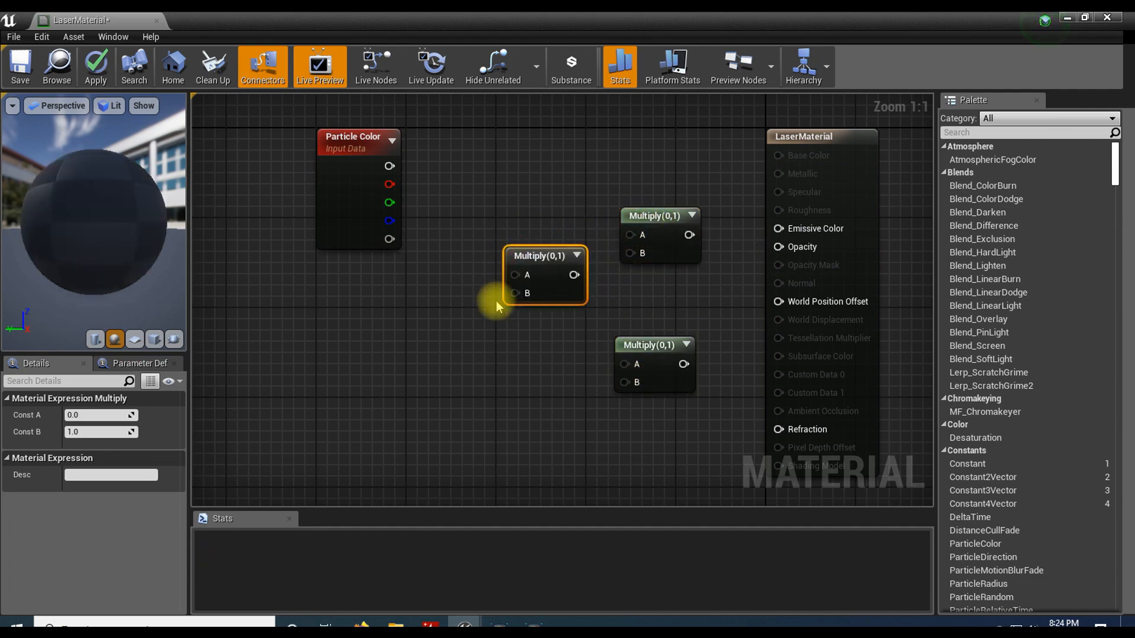
{"action": "key", "text": "ctrl+w"}
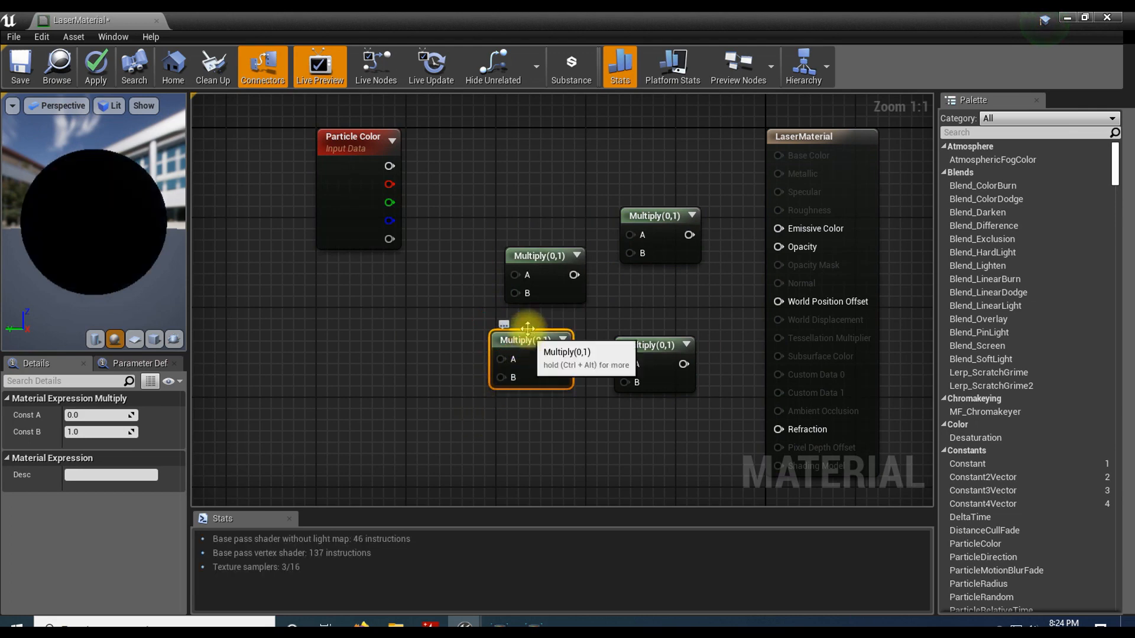
{"action": "key", "text": "Delete"}
{"action": "left_click", "coordinate": [541, 273]}
{"action": "key", "text": "Delete"}
Step: Connect the upper Multiply node's output to Emissive Color and the lower Multiply node's output to Opacity
{"action": "left_click_drag", "start_coordinate": [657, 237], "coordinate": [778, 229]}
{"action": "left_click_drag", "start_coordinate": [684, 363], "coordinate": [779, 246]}
{"action": "left_click_drag", "start_coordinate": [653, 342], "coordinate": [648, 320]}
{"action": "right_click_drag", "start_coordinate": [490, 345], "coordinate": [523, 354]}
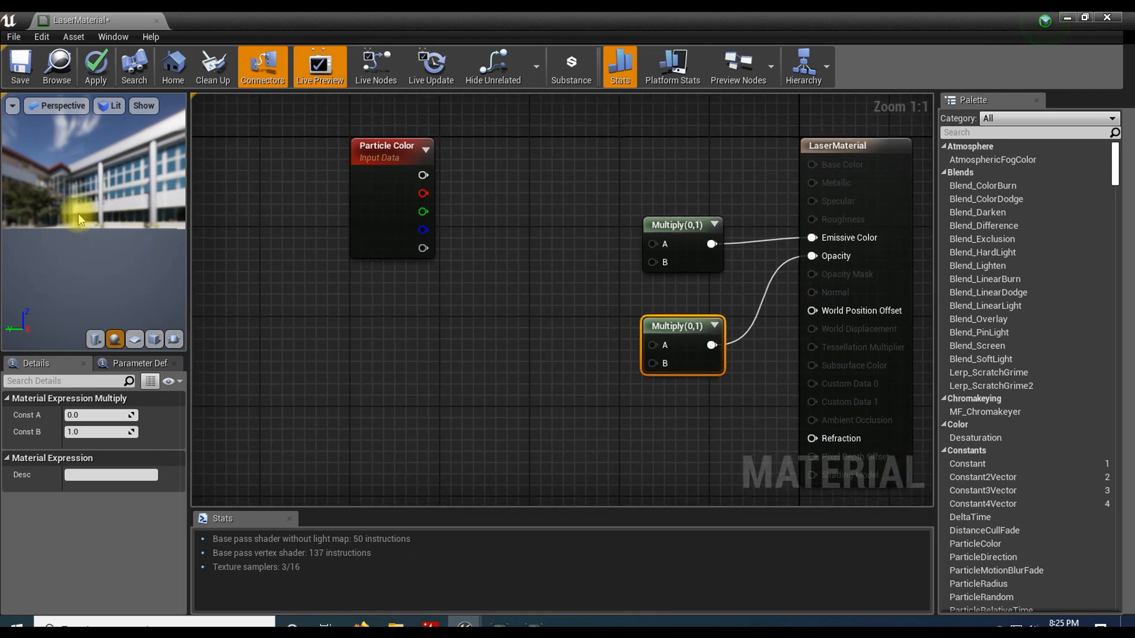
Step: Add a LinearGradient node and place it below and to the left of the Particle Color node
{"action": "right_click_drag", "start_coordinate": [446, 373], "coordinate": [463, 368]}
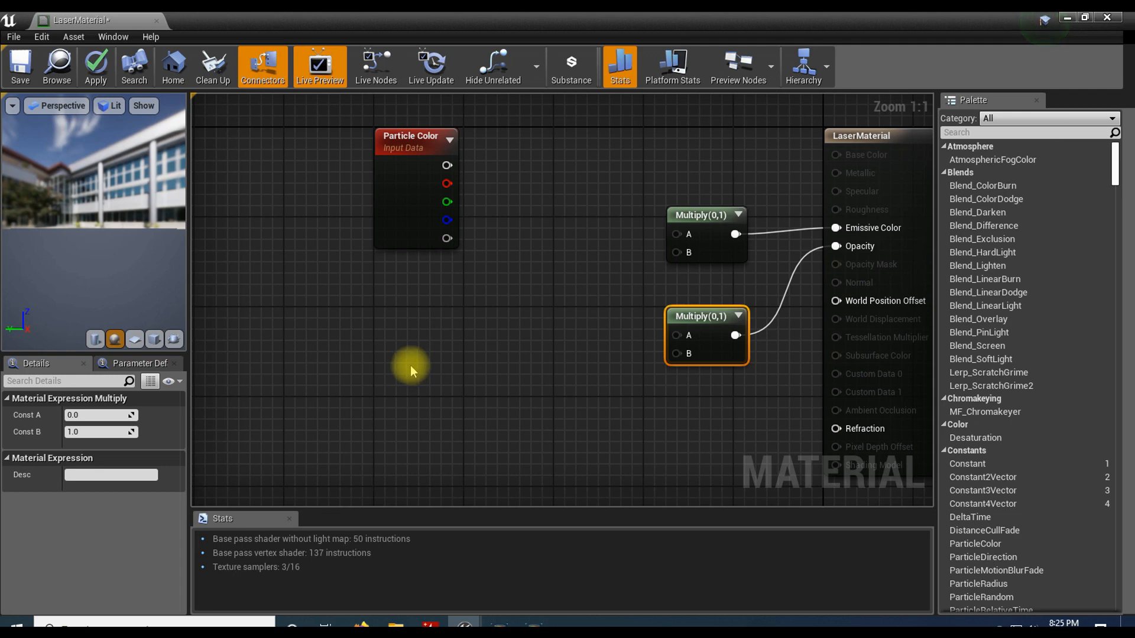
{"action": "right_click", "coordinate": [292, 363]}
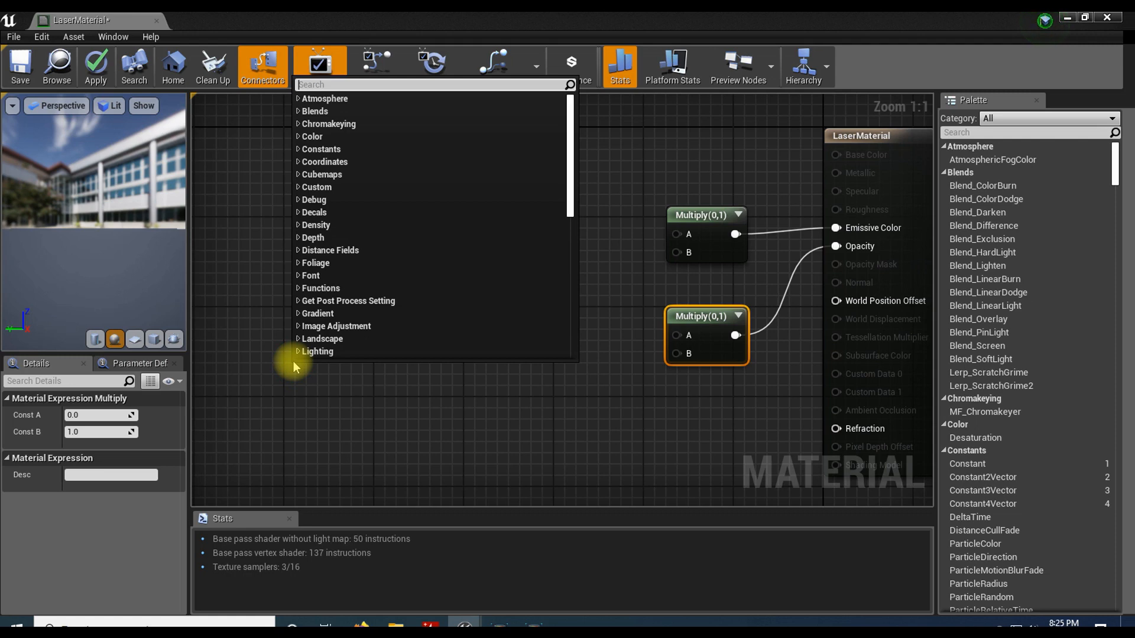
{"action": "type", "text": "lineargra"}
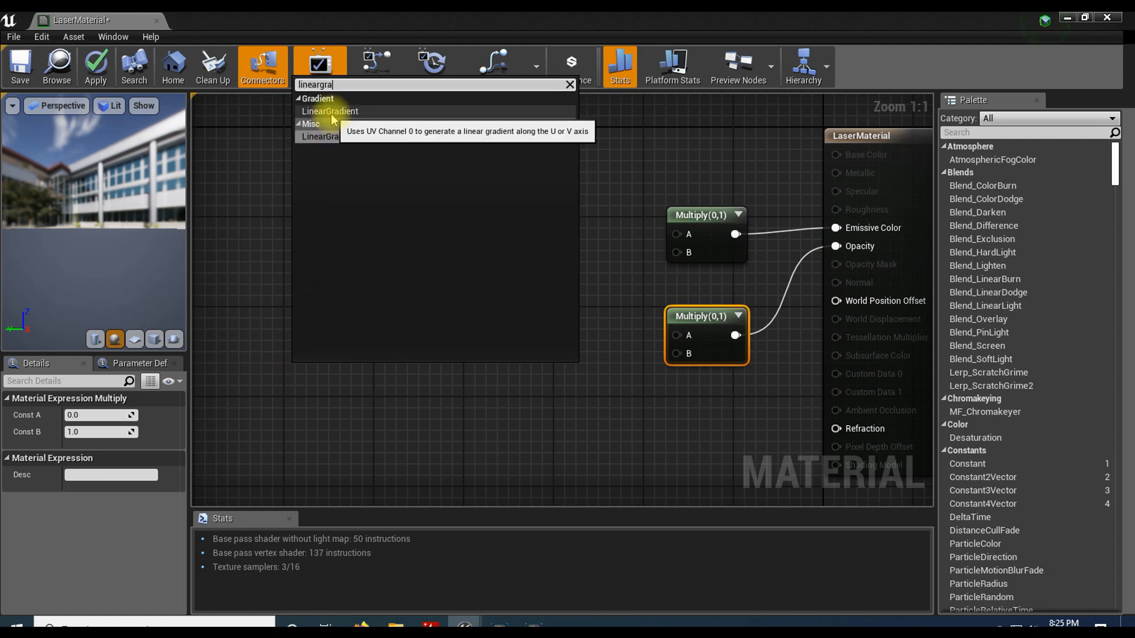
{"action": "left_click", "coordinate": [332, 137]}
{"action": "left_click_drag", "start_coordinate": [360, 377], "coordinate": [259, 353]}
{"action": "right_click_drag", "start_coordinate": [400, 332], "coordinate": [462, 337]}
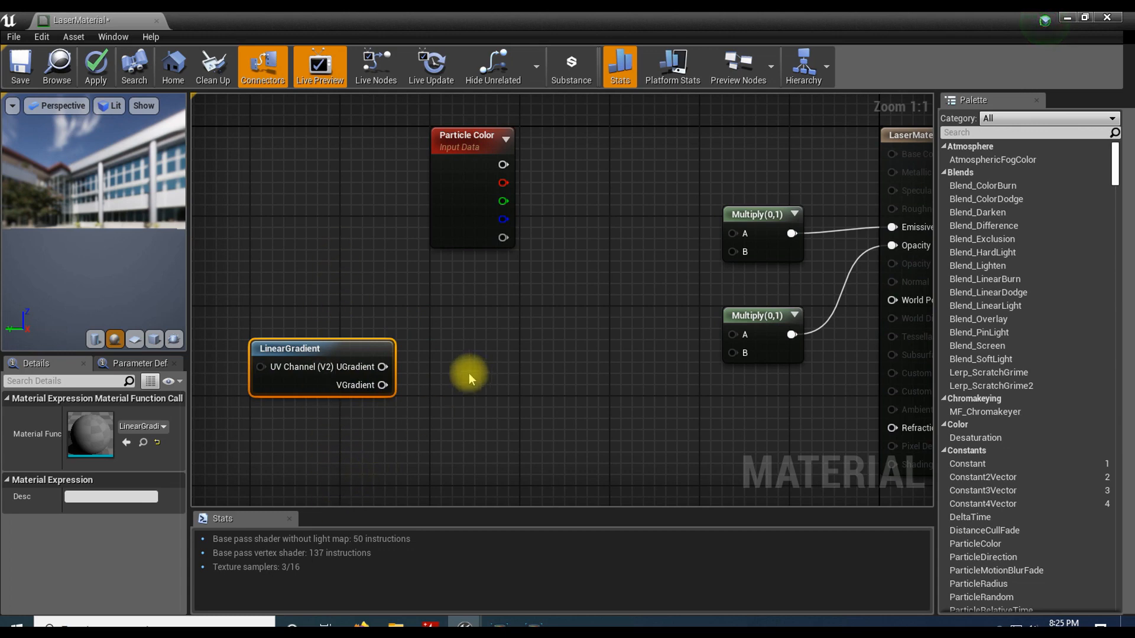
{"action": "left_click_drag", "start_coordinate": [334, 348], "coordinate": [266, 347]}
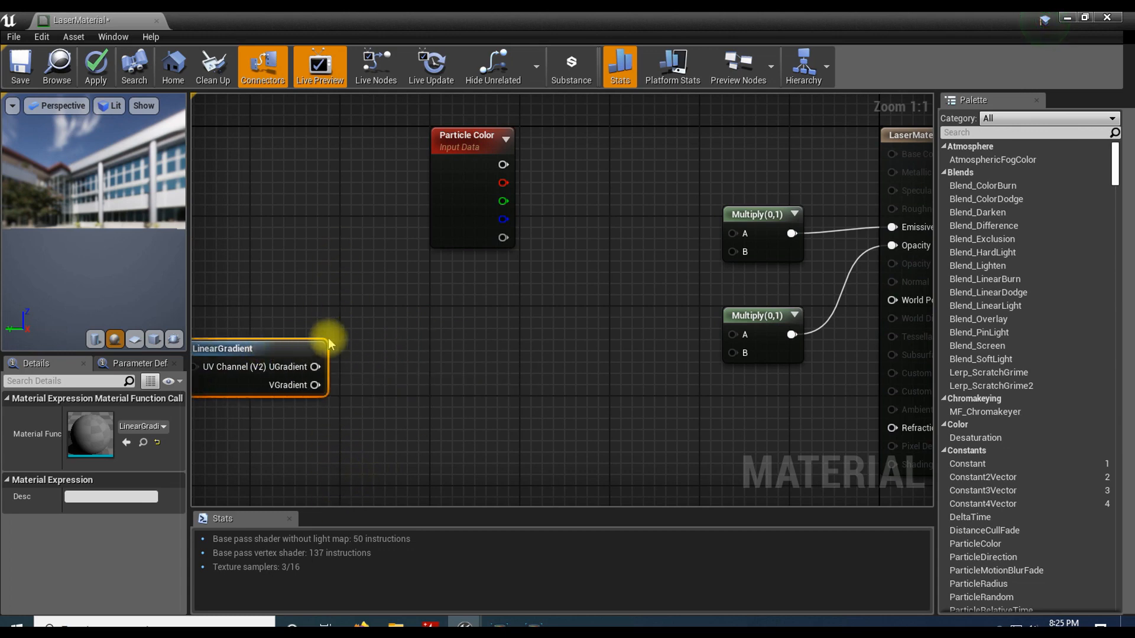
{"action": "right_click_drag", "start_coordinate": [354, 335], "coordinate": [439, 335]}
{"action": "left_click_drag", "start_coordinate": [383, 350], "coordinate": [359, 353]}
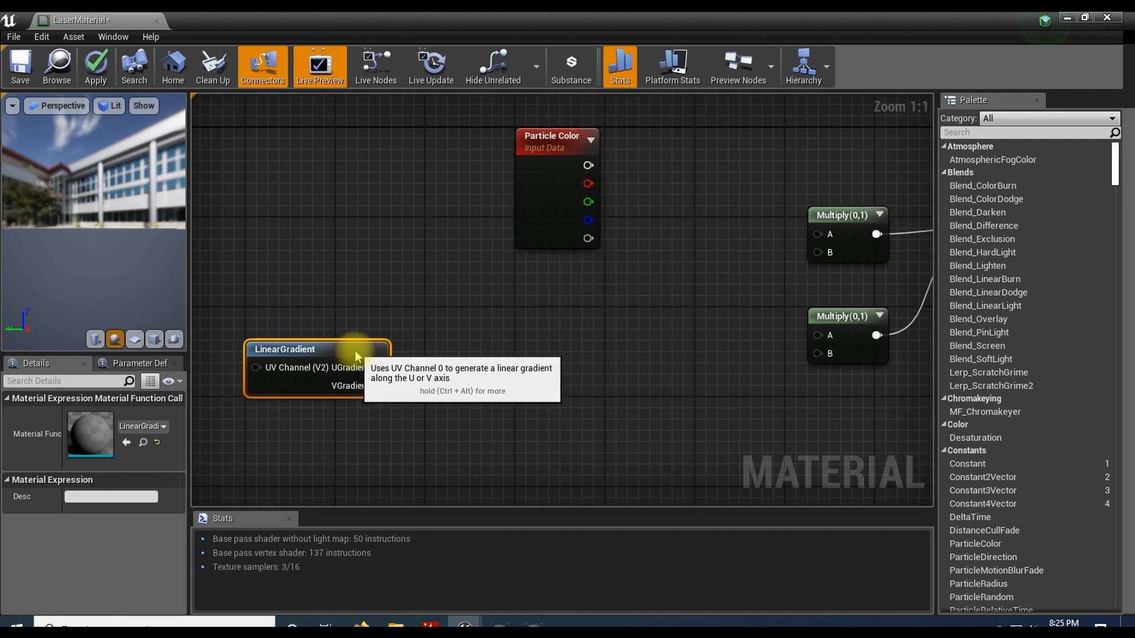
Step: Add a Multiply node to the right of LinearGradient, with the UGradient output connected to its A input
{"action": "right_click_drag", "start_coordinate": [497, 355], "coordinate": [493, 340]}
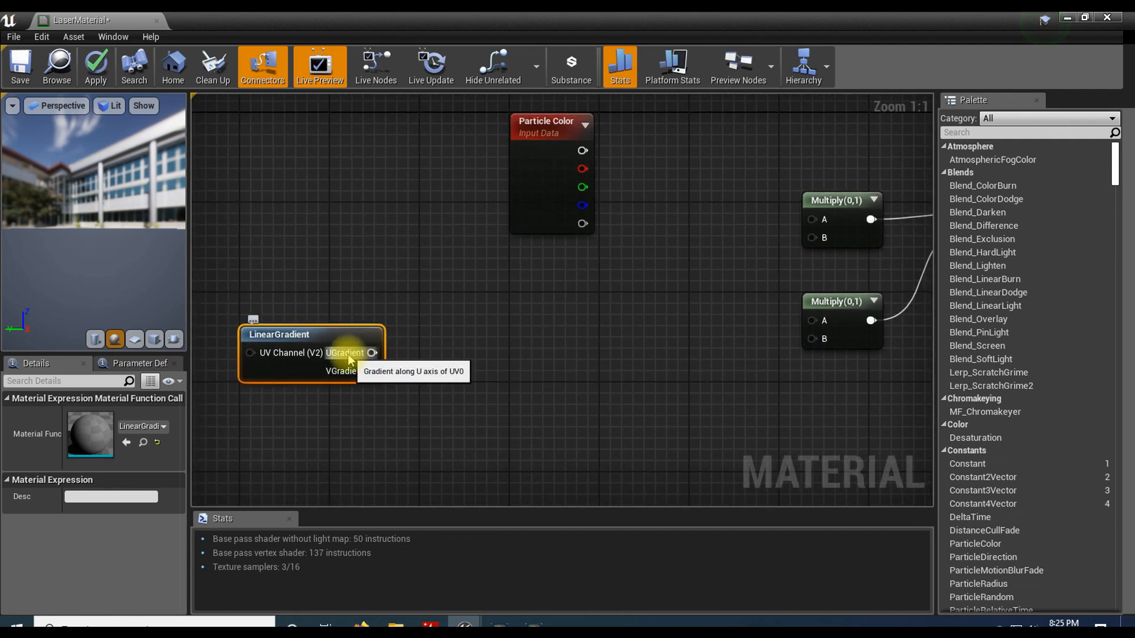
{"action": "left_click_drag", "start_coordinate": [349, 357], "coordinate": [452, 359]}
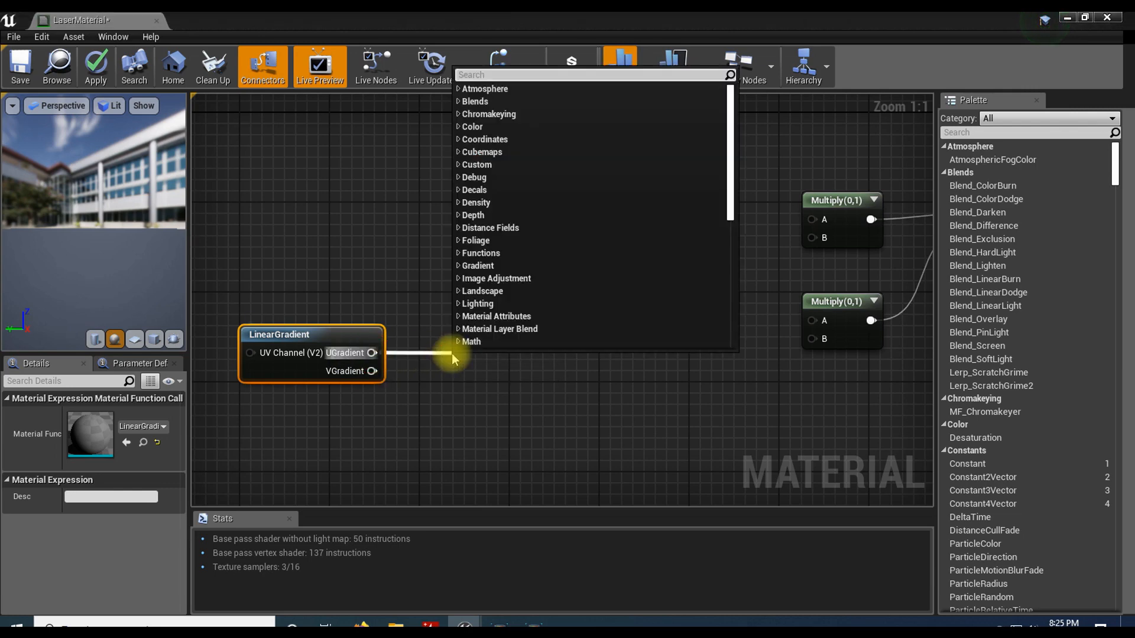
{"action": "type", "text": "mult"}
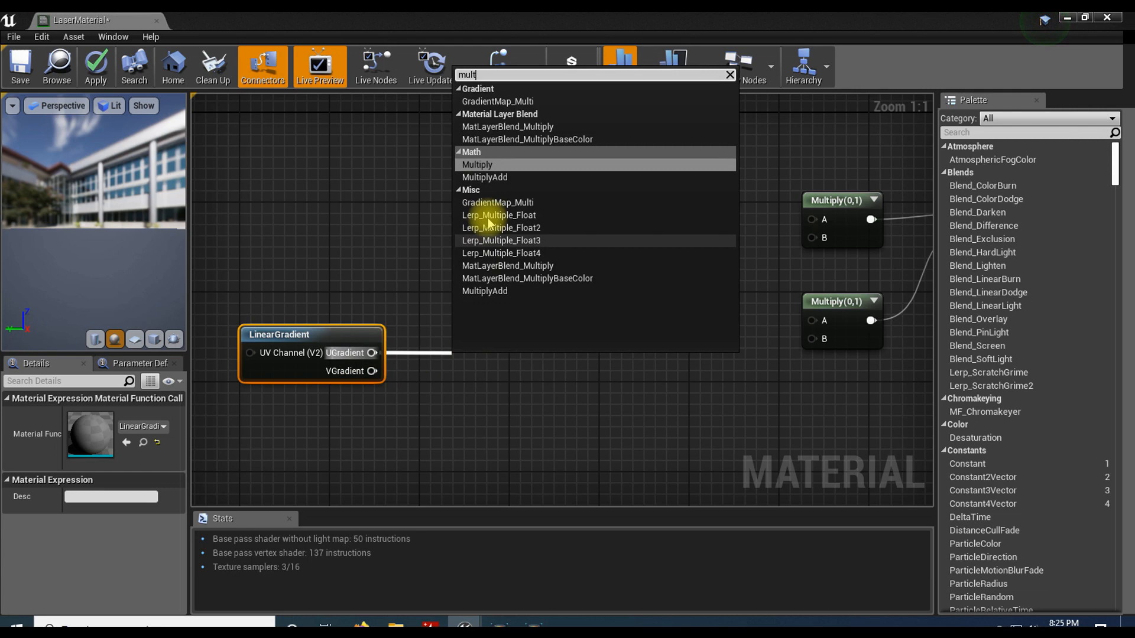
{"action": "left_click", "coordinate": [479, 165]}
{"action": "left_click_drag", "start_coordinate": [466, 359], "coordinate": [459, 347]}
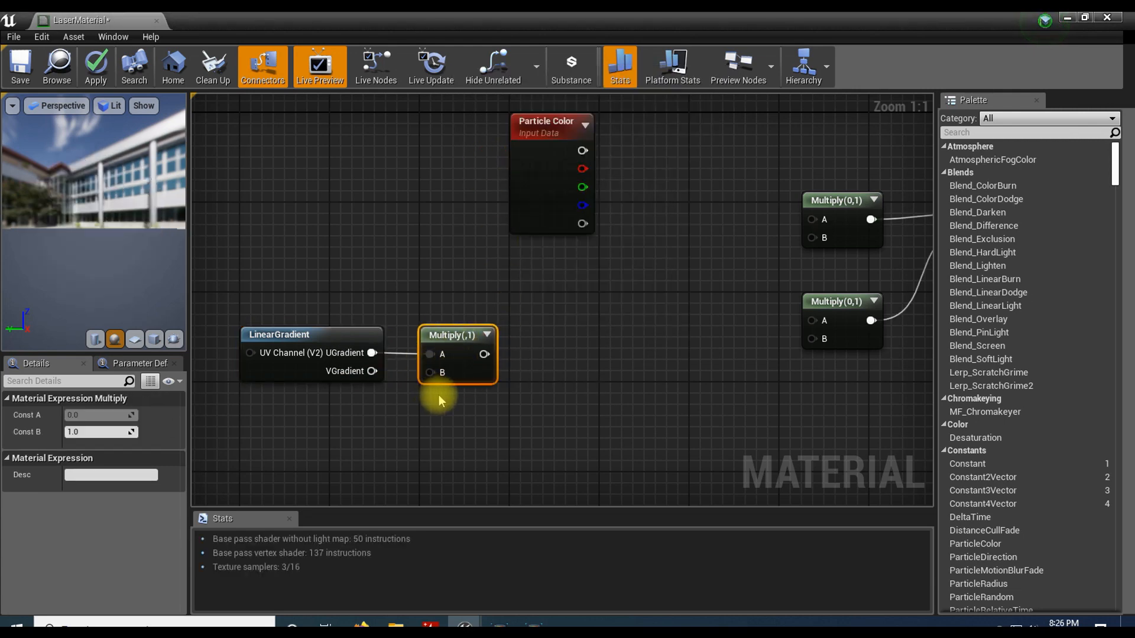
Step: Add a Constant node below LinearGradient, connect it to the new Multiply node's B input, and set its value to 0.5
{"action": "left_click", "coordinate": [355, 425]}
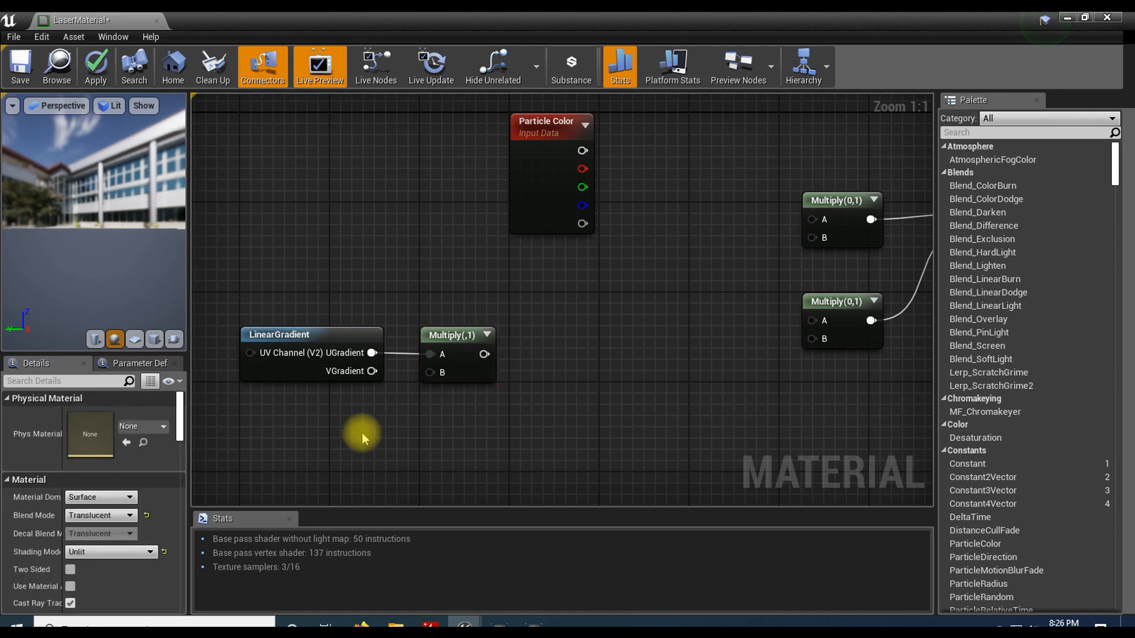
{"action": "left_click", "coordinate": [362, 433]}
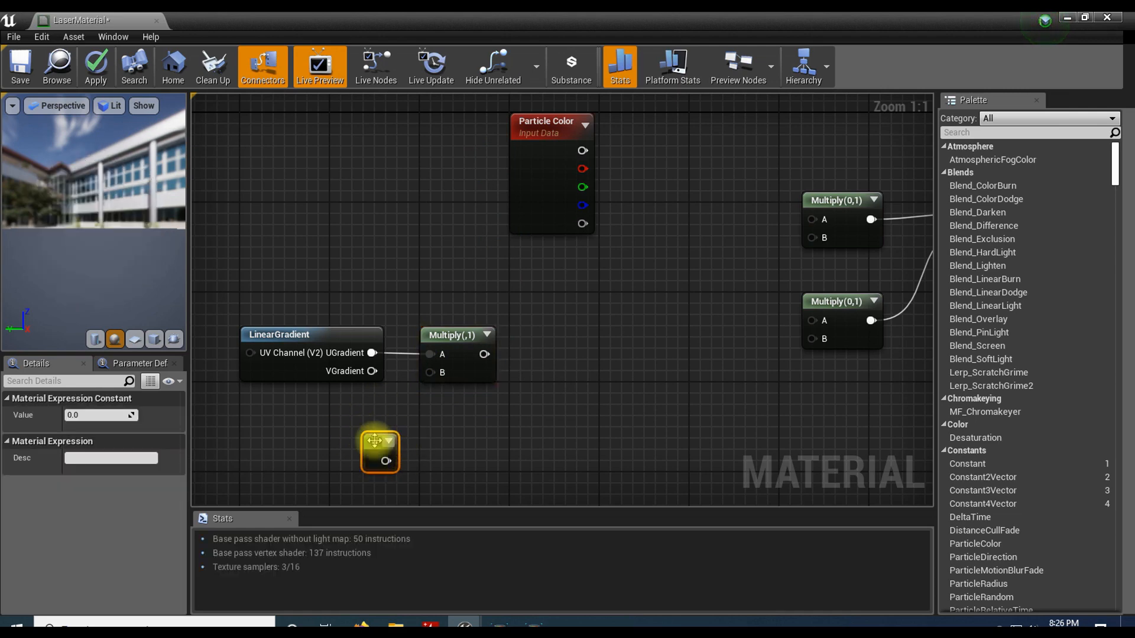
{"action": "left_click_drag", "start_coordinate": [386, 461], "coordinate": [431, 373]}
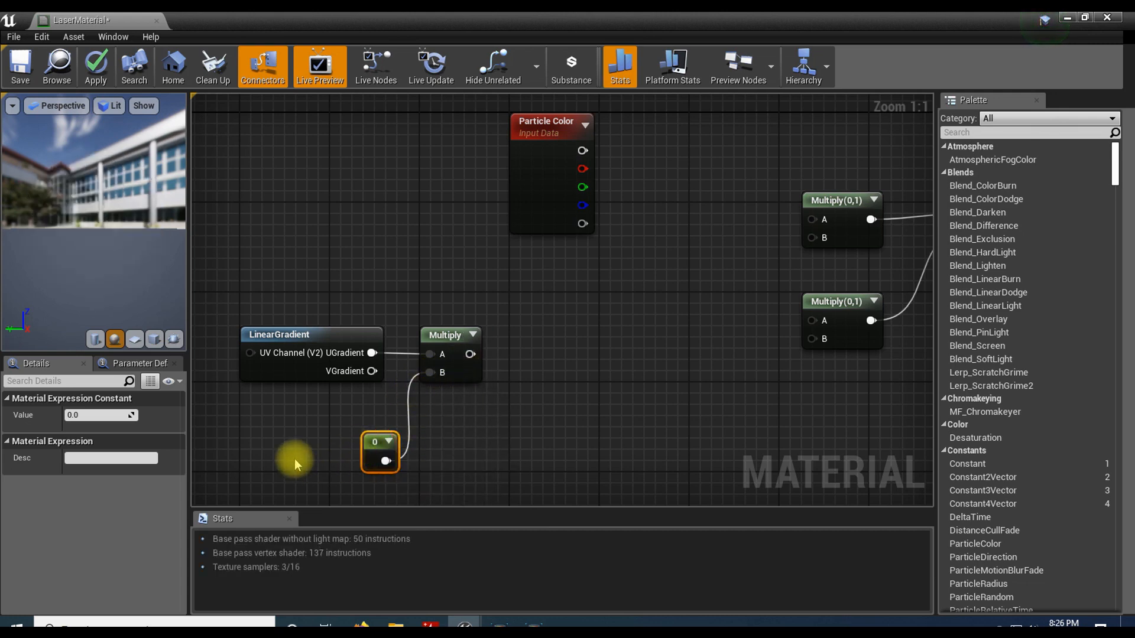
{"action": "left_click", "coordinate": [90, 414]}
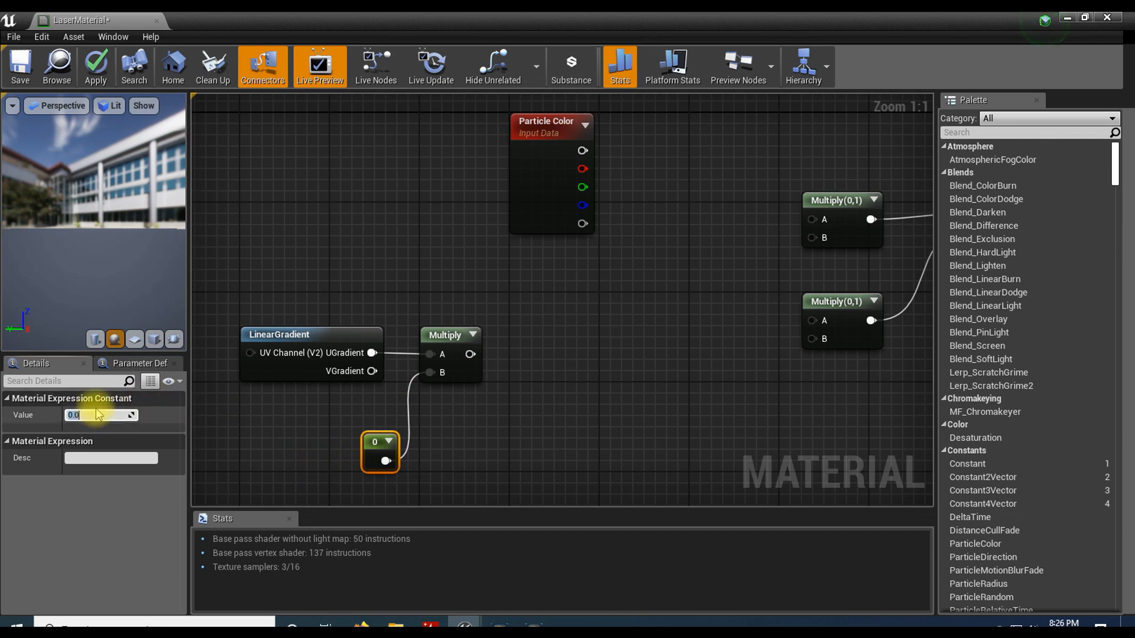
{"action": "type", "text": ".5"}
{"action": "key", "text": "Return"}
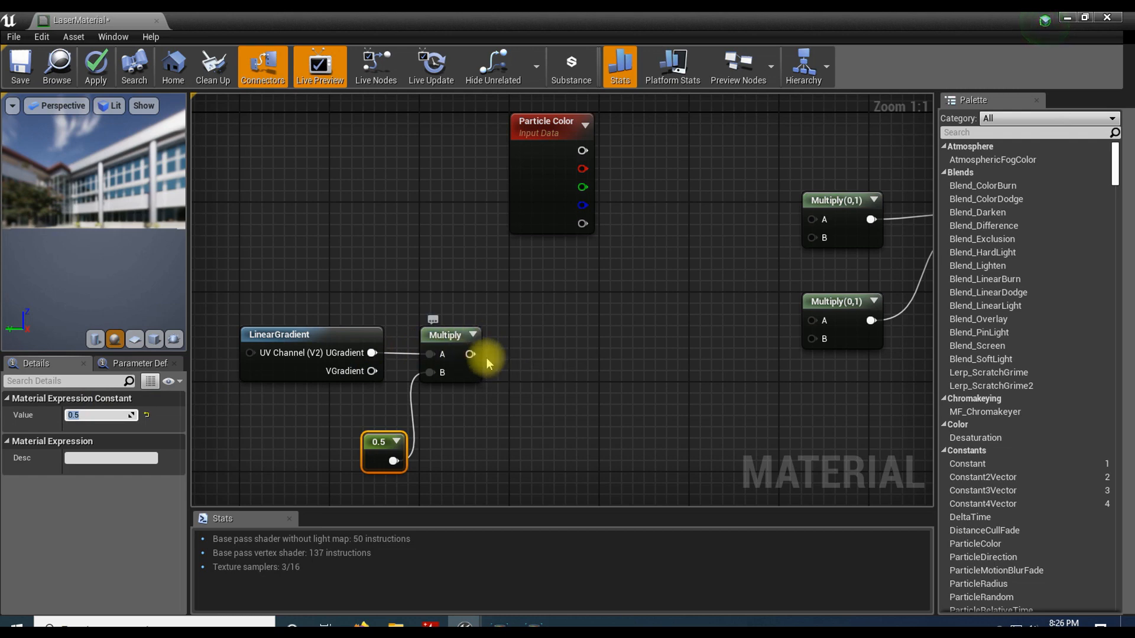
Step: Add a Sine node fed by the output of the Multiply node that follows LinearGradient
{"action": "left_click_drag", "start_coordinate": [471, 354], "coordinate": [532, 353]}
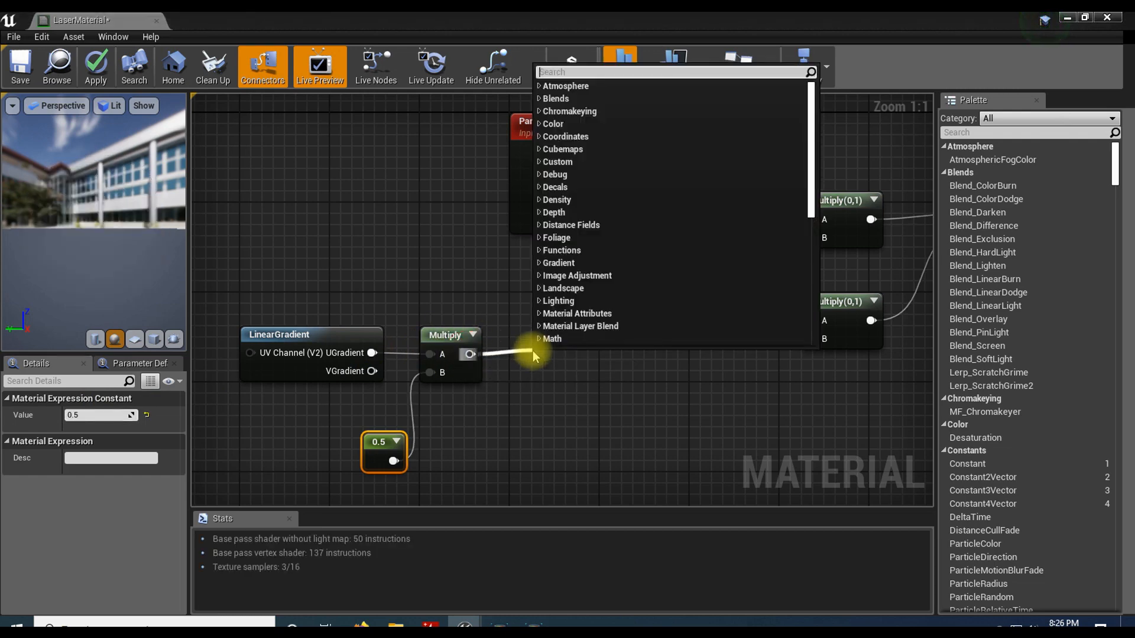
{"action": "type", "text": "sine"}
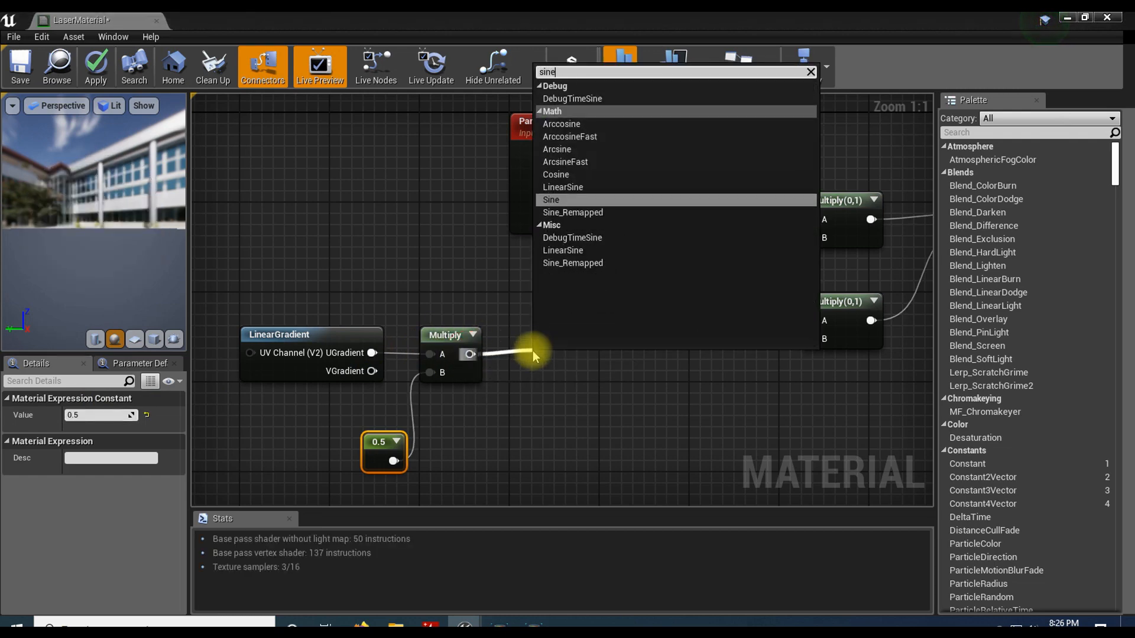
{"action": "left_click", "coordinate": [572, 201]}
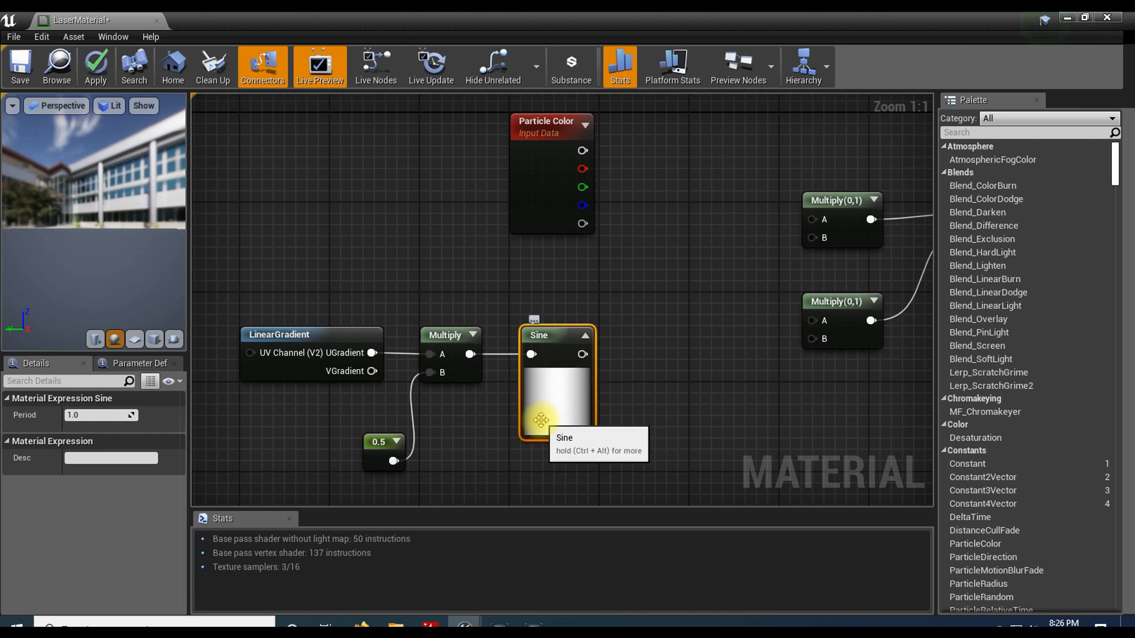
Step: Add a Power node with its Base fed by the Sine output, align it beside Sine, and expand its preview
{"action": "left_click_drag", "start_coordinate": [582, 354], "coordinate": [637, 353]}
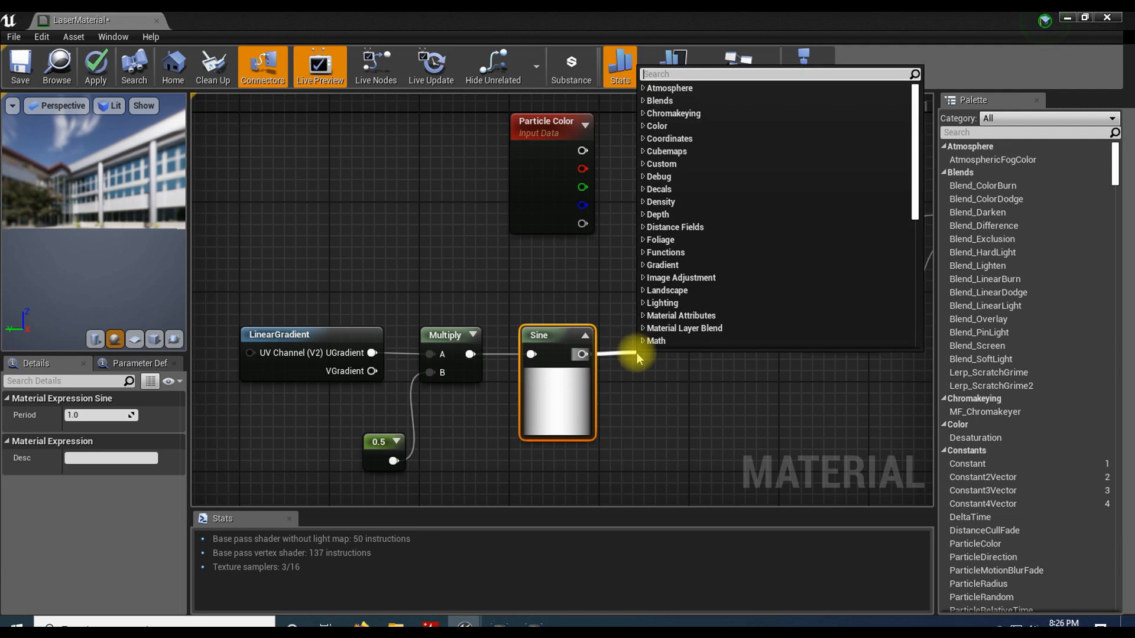
{"action": "type", "text": "power"}
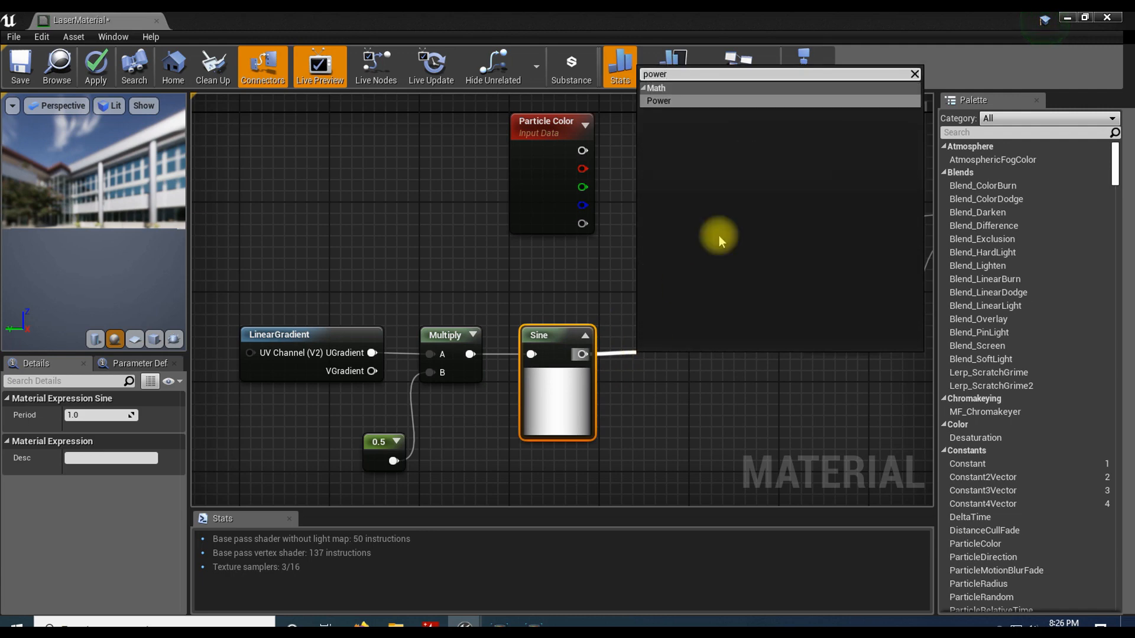
{"action": "left_click", "coordinate": [667, 102]}
{"action": "left_click_drag", "start_coordinate": [658, 358], "coordinate": [654, 336]}
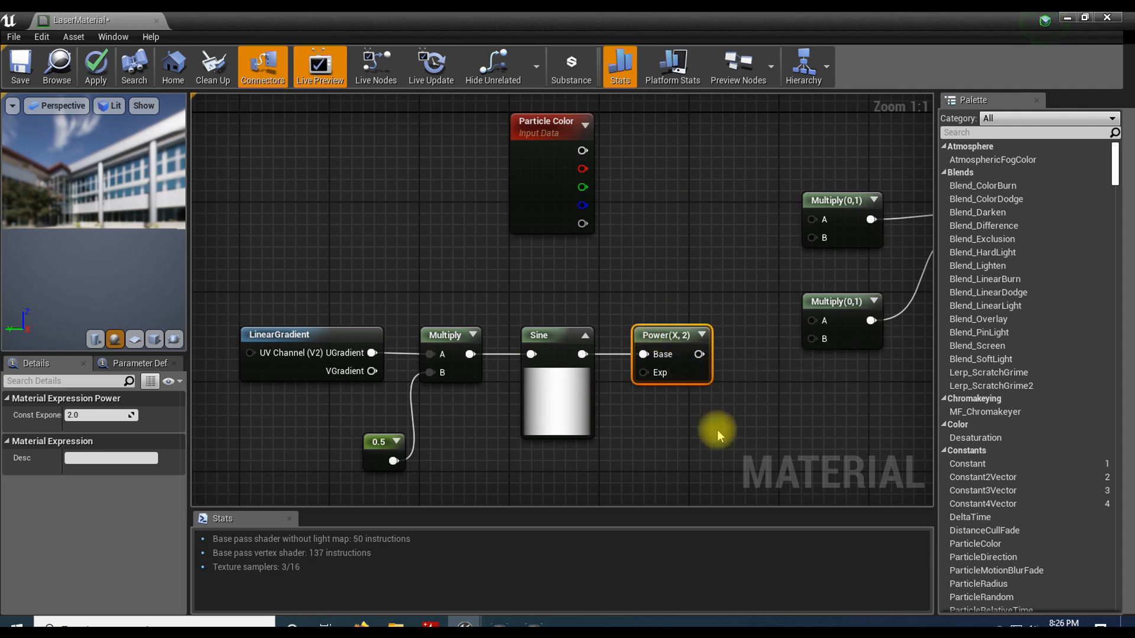
{"action": "left_click", "coordinate": [701, 335]}
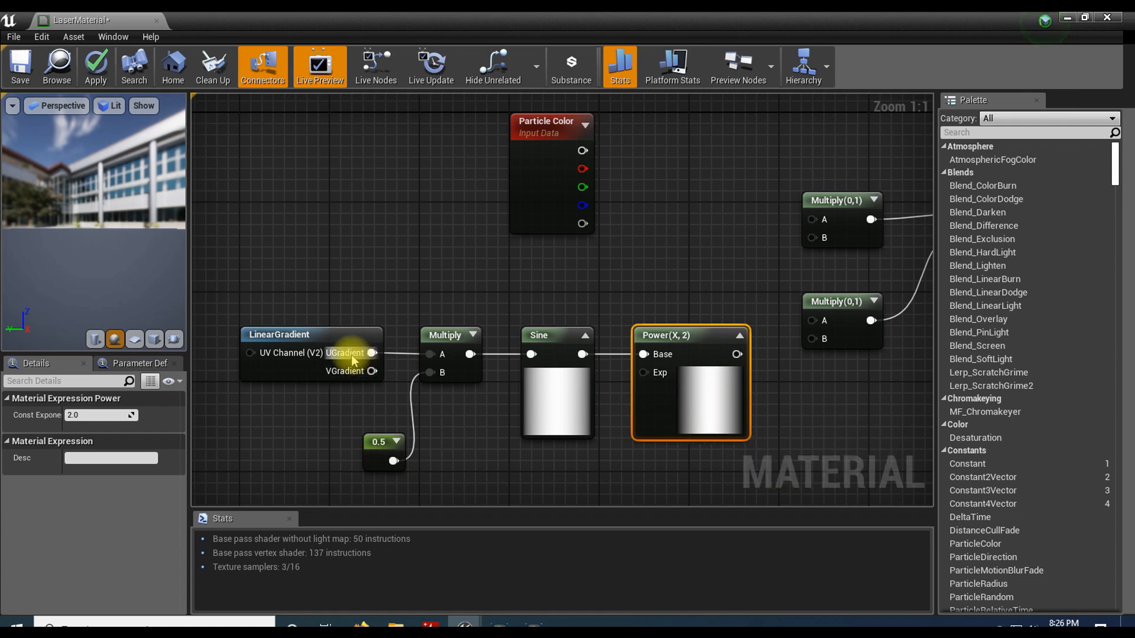
Step: Switch the source of the first Multiply node's A input to LinearGradient's VGradient output
{"action": "left_click_drag", "start_coordinate": [372, 371], "coordinate": [427, 355]}
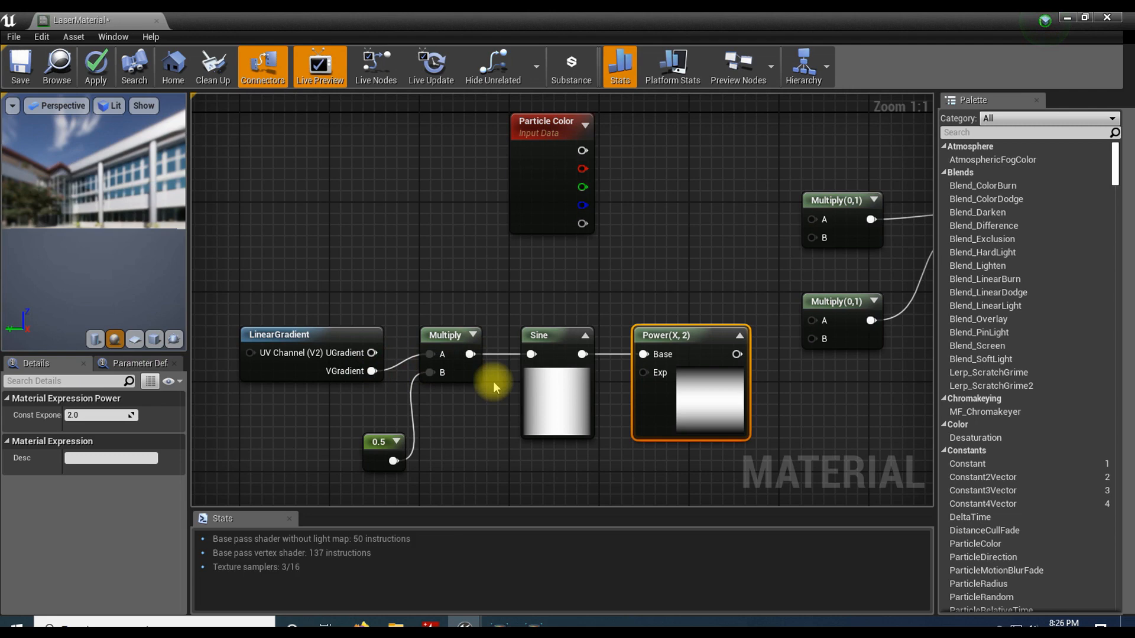
{"action": "left_click", "coordinate": [549, 408]}
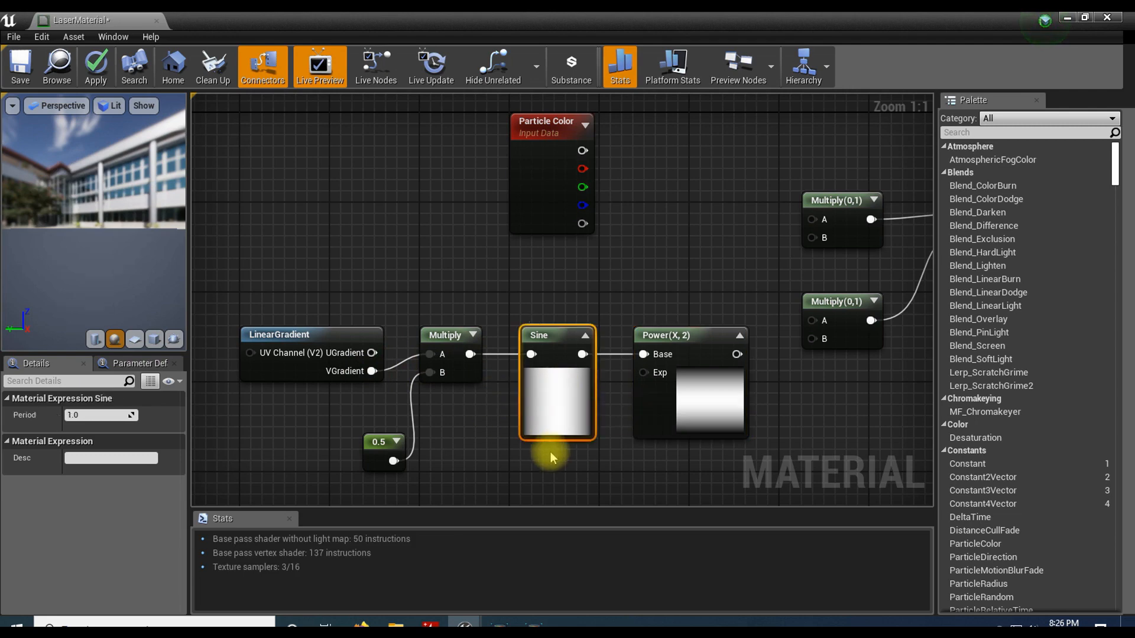
{"action": "mouse_move", "coordinate": [687, 371]}
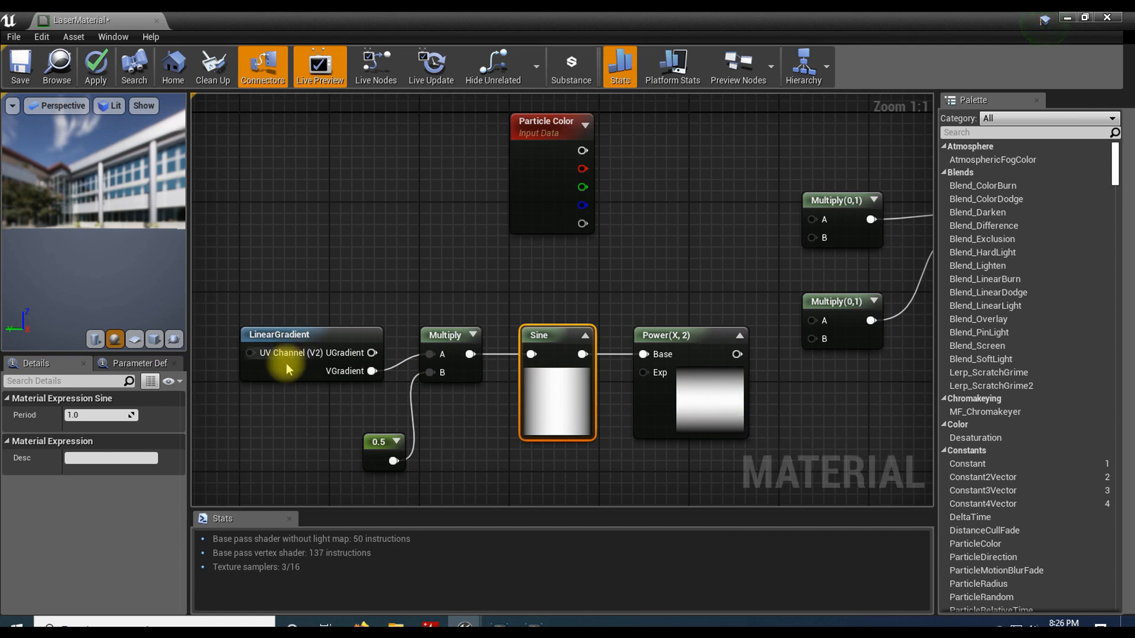
Step: Connect the Power node's output to the B inputs of both Multiply nodes that feed LaserMaterial
{"action": "left_click_drag", "start_coordinate": [737, 354], "coordinate": [813, 242]}
{"action": "right_click_drag", "start_coordinate": [755, 246], "coordinate": [668, 279]}
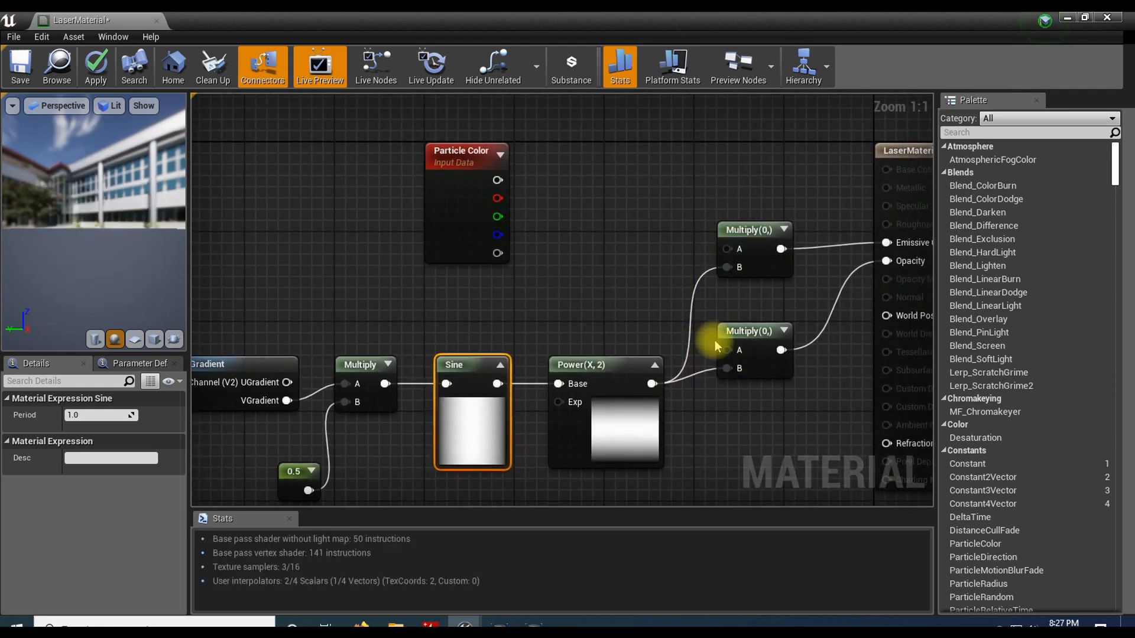
Step: Connect Particle Color's combined color output to the upper Multiply's A input and its alpha output to the lower Multiply's A input
{"action": "left_click_drag", "start_coordinate": [497, 180], "coordinate": [712, 249]}
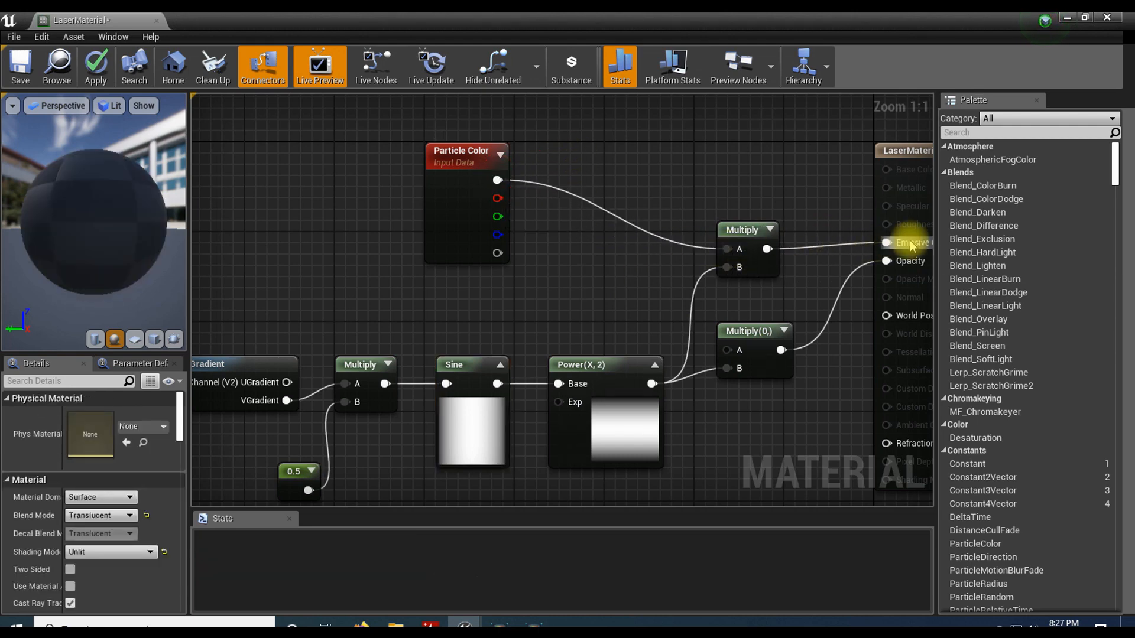
{"action": "right_click_drag", "start_coordinate": [710, 185], "coordinate": [638, 156]}
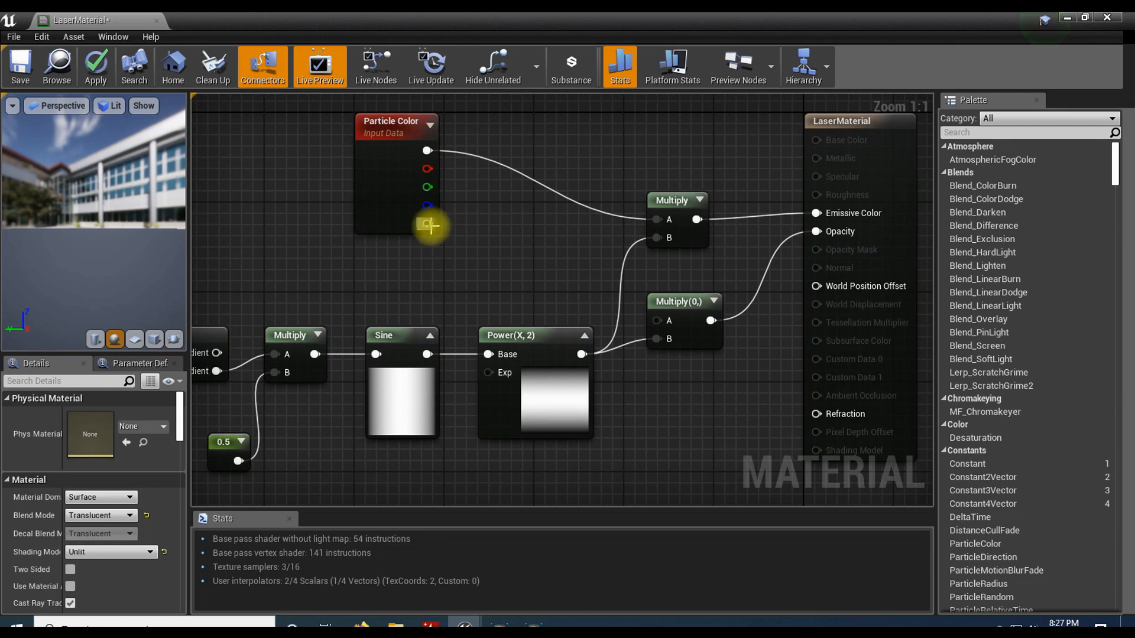
{"action": "left_click_drag", "start_coordinate": [425, 224], "coordinate": [657, 321]}
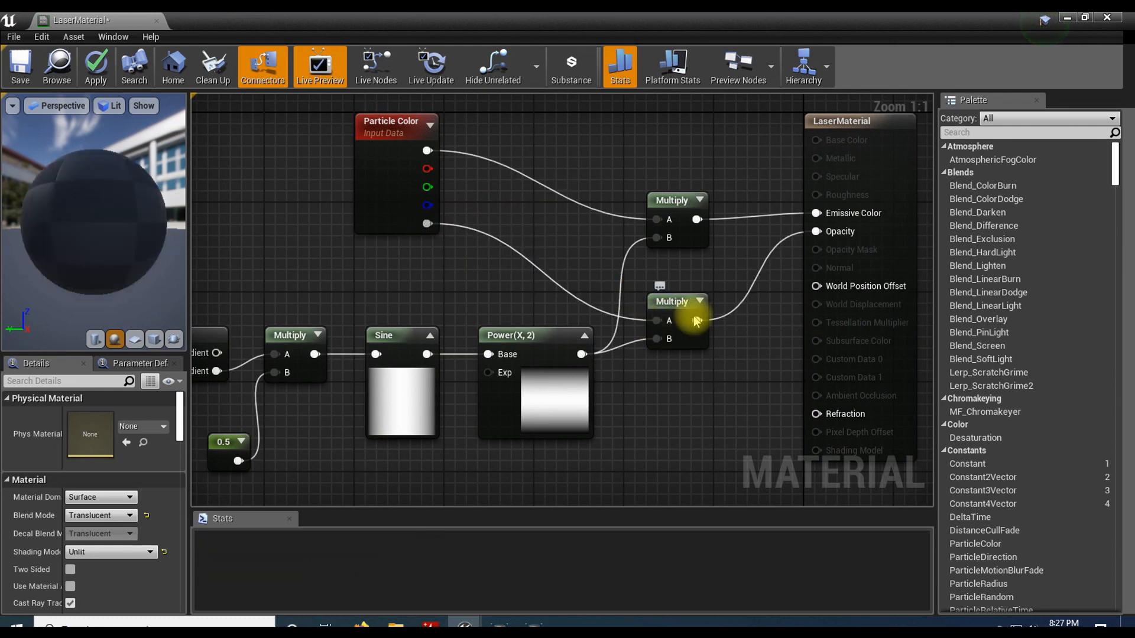
{"action": "right_click_drag", "start_coordinate": [520, 255], "coordinate": [640, 240]}
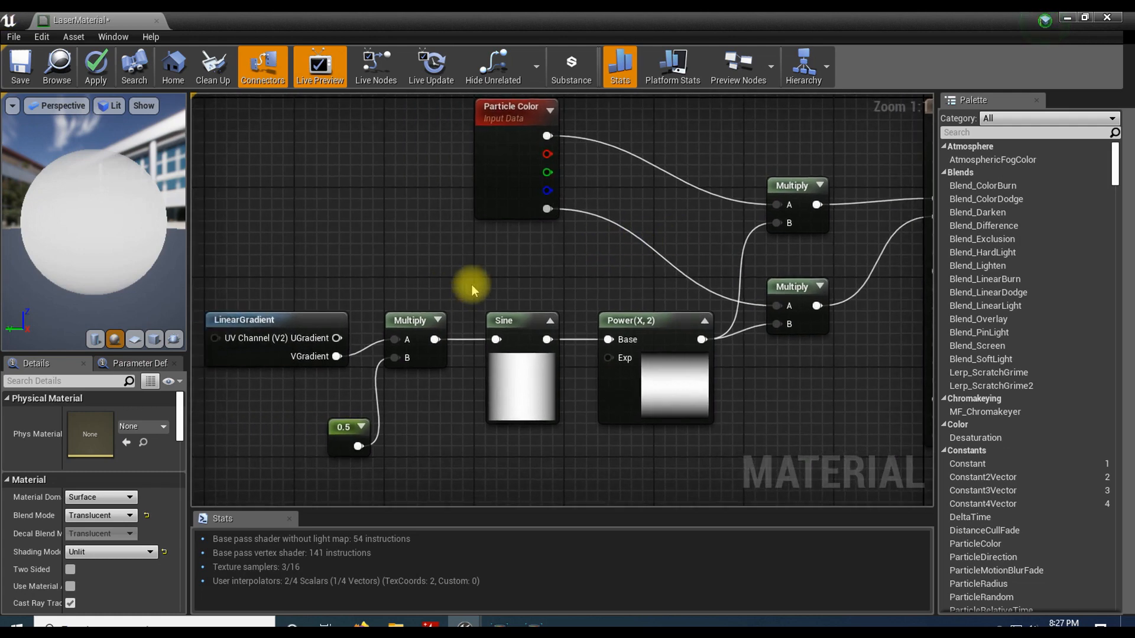
Step: Collapse and re-expand the Sine node's preview to refresh its gradient
{"action": "scroll", "coordinate": [471, 285], "scroll_direction": "down", "scroll_amount": 1}
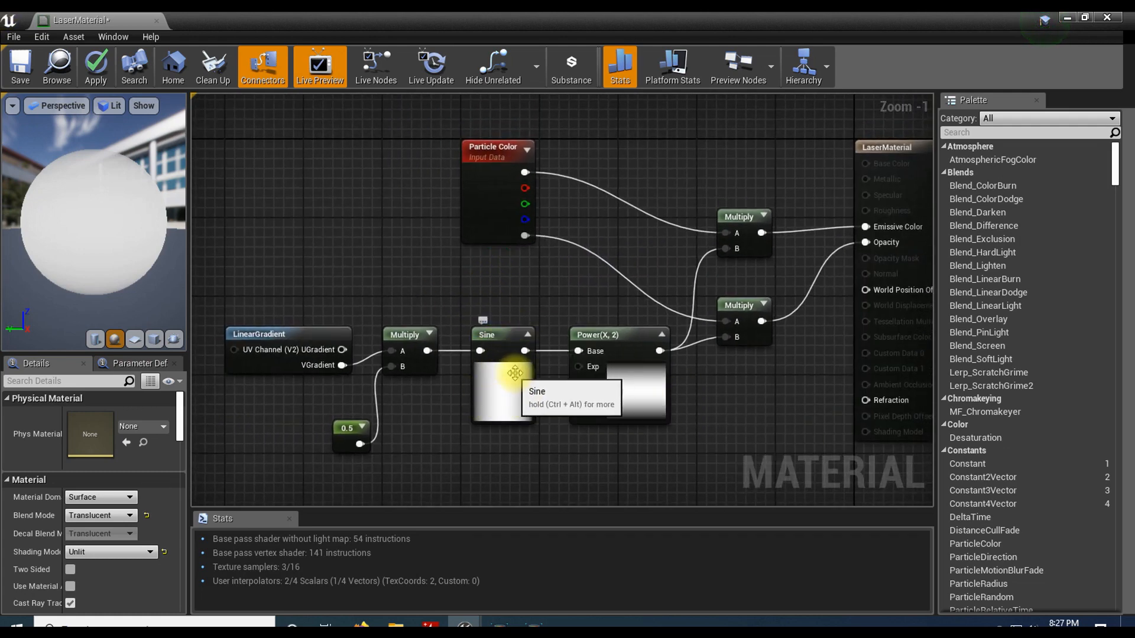
{"action": "left_click", "coordinate": [527, 335]}
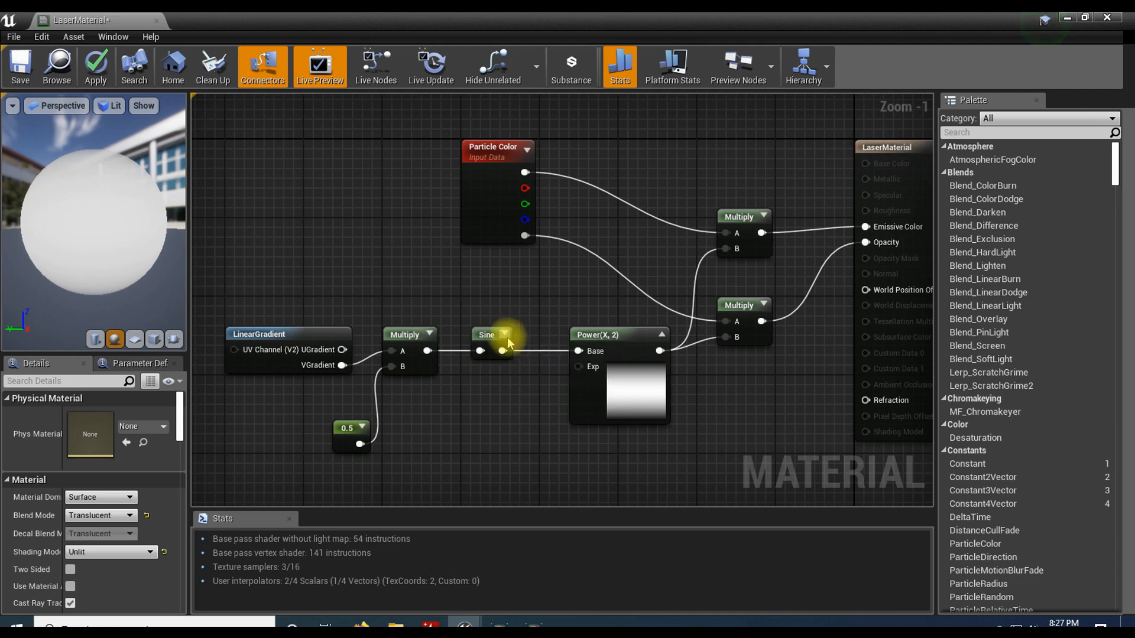
{"action": "left_click", "coordinate": [504, 335]}
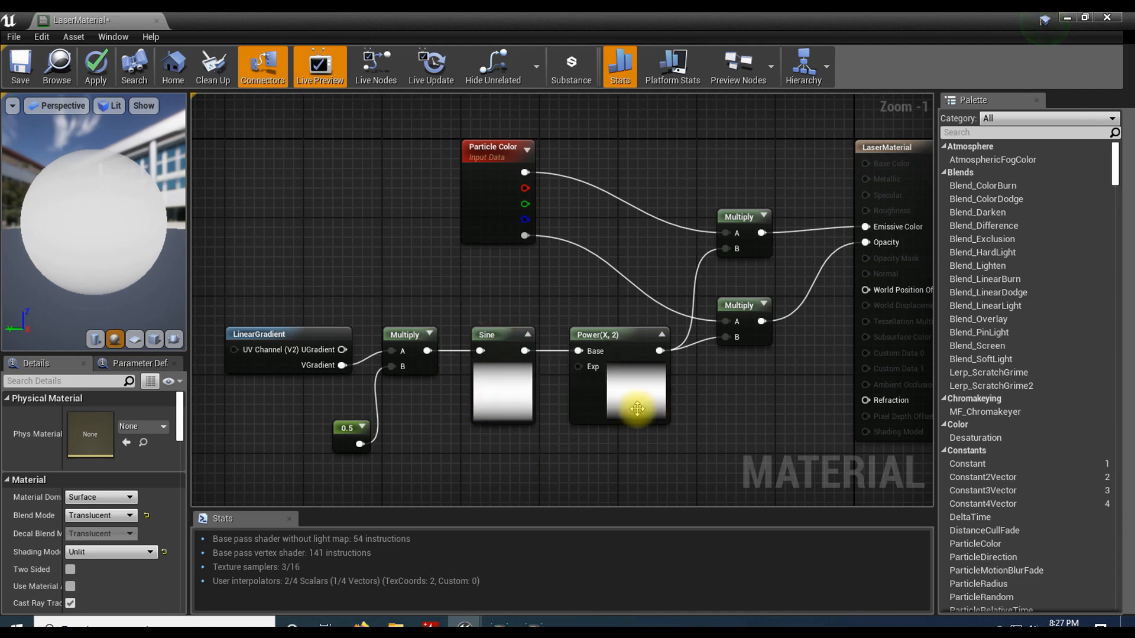
Step: Apply and save the laser material, and close the material editor window
{"action": "left_click", "coordinate": [97, 68]}
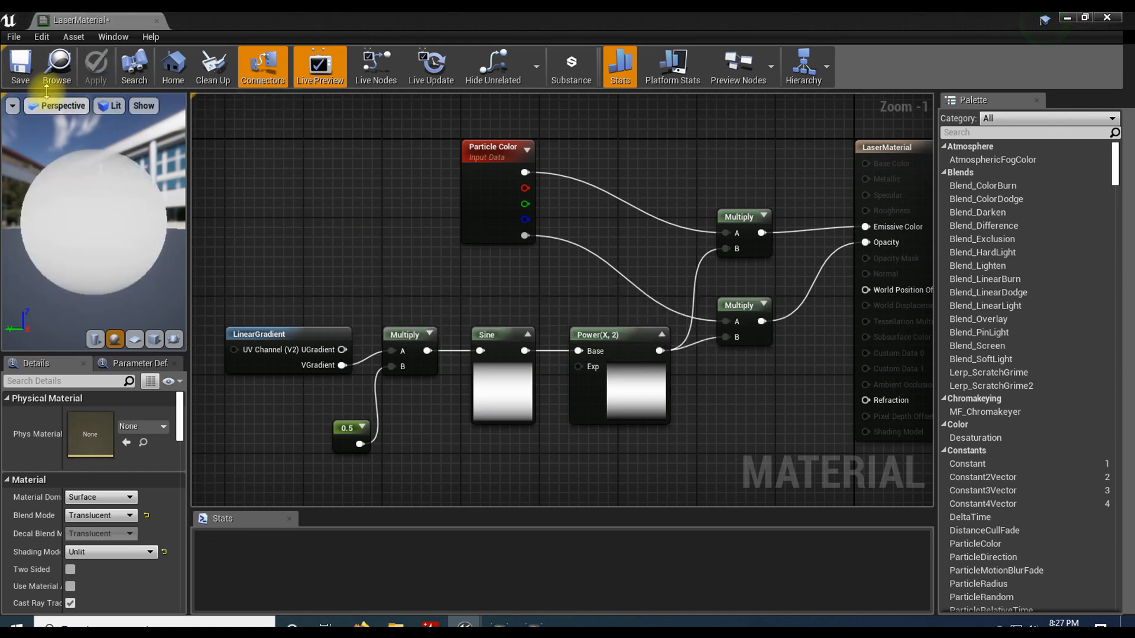
{"action": "left_click", "coordinate": [21, 72]}
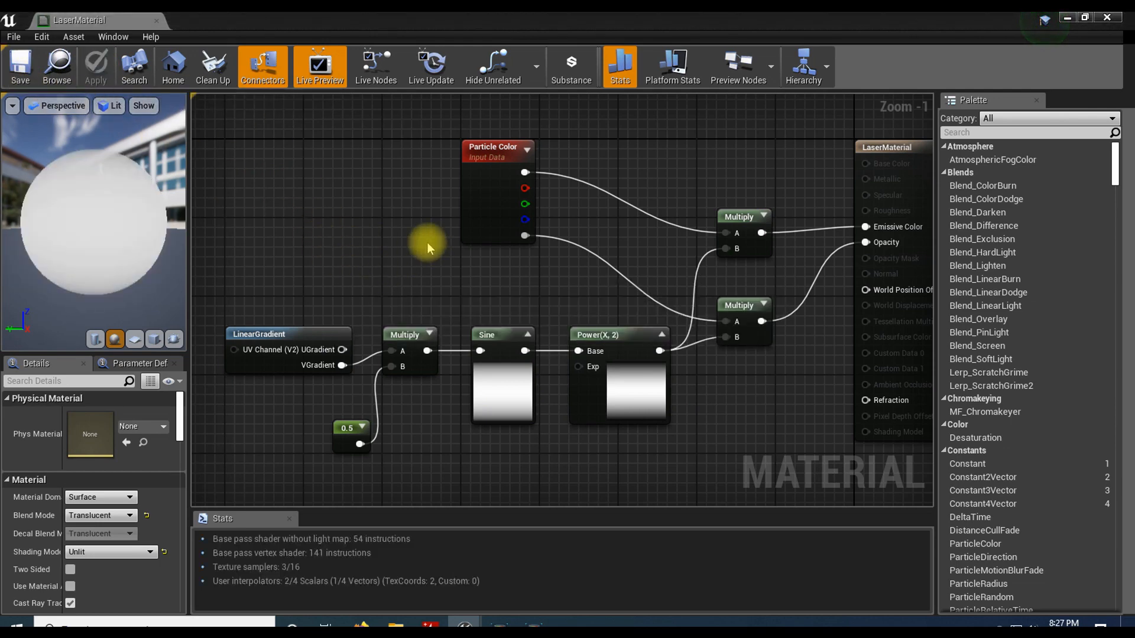
{"action": "left_click", "coordinate": [1106, 18]}
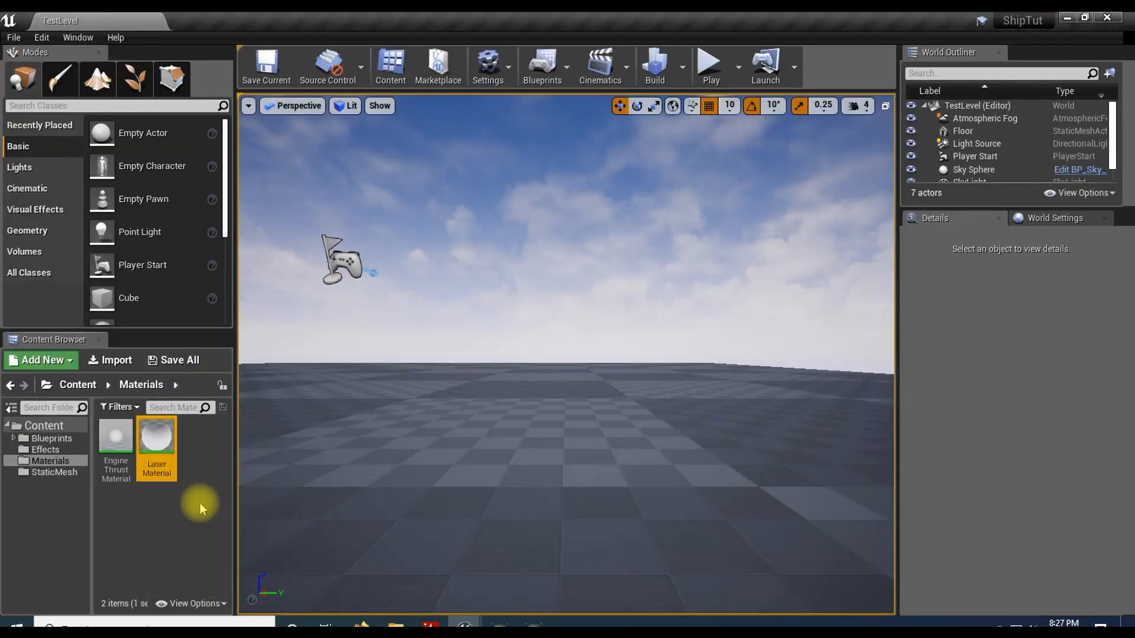
Step: Create a particle system named Laser in the Effects folder
{"action": "left_click", "coordinate": [45, 450]}
{"action": "right_click", "coordinate": [179, 445]}
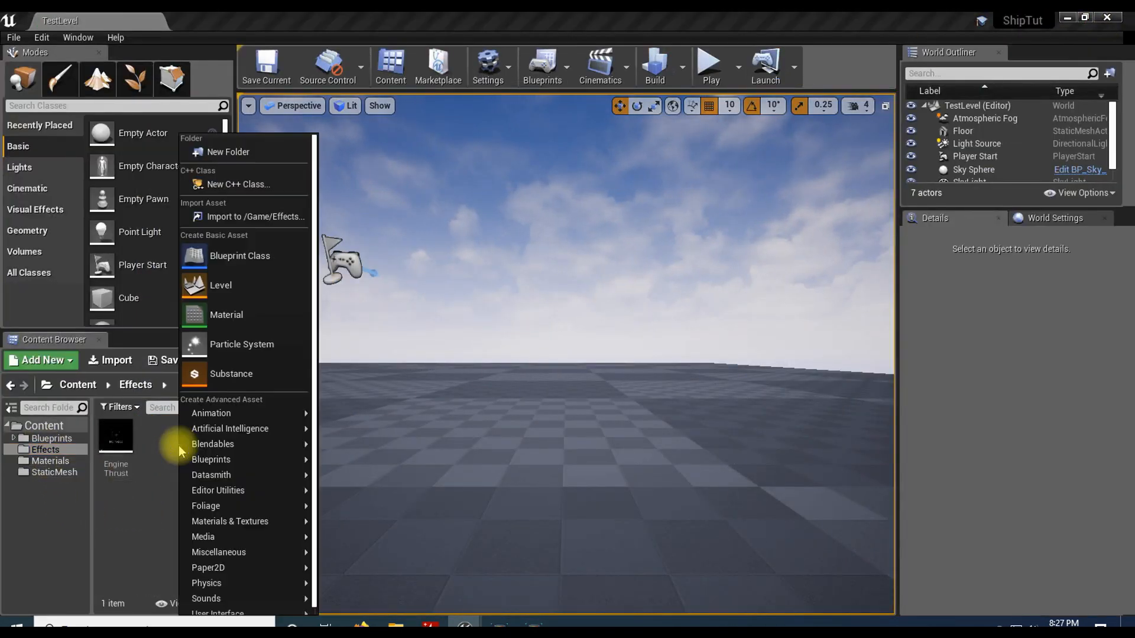
{"action": "left_click", "coordinate": [277, 350]}
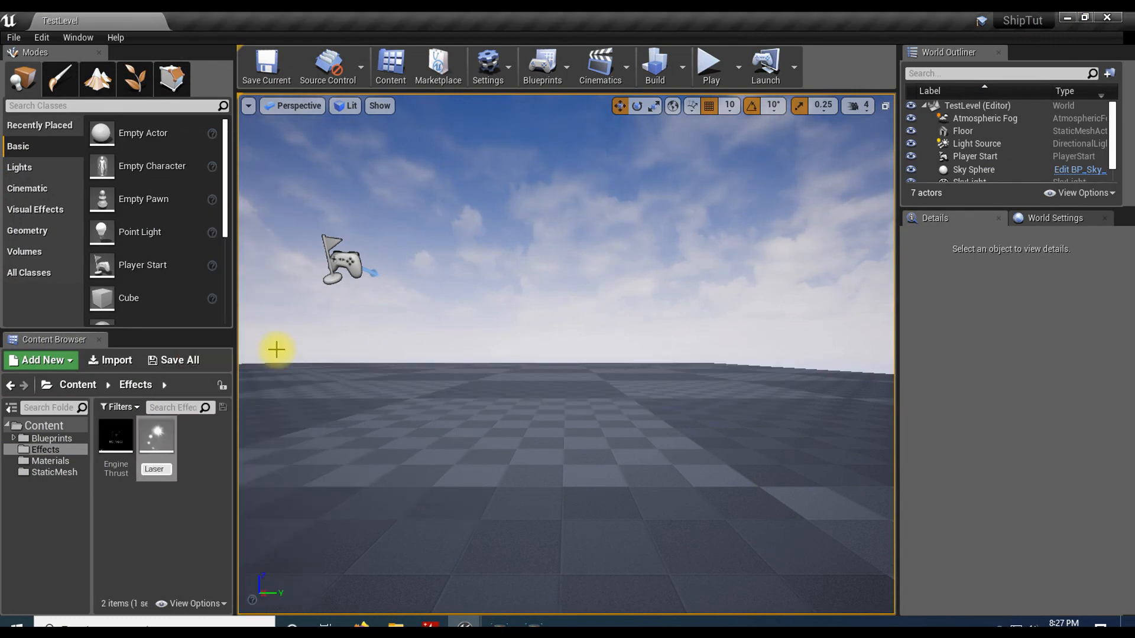
{"action": "key", "text": "Return"}
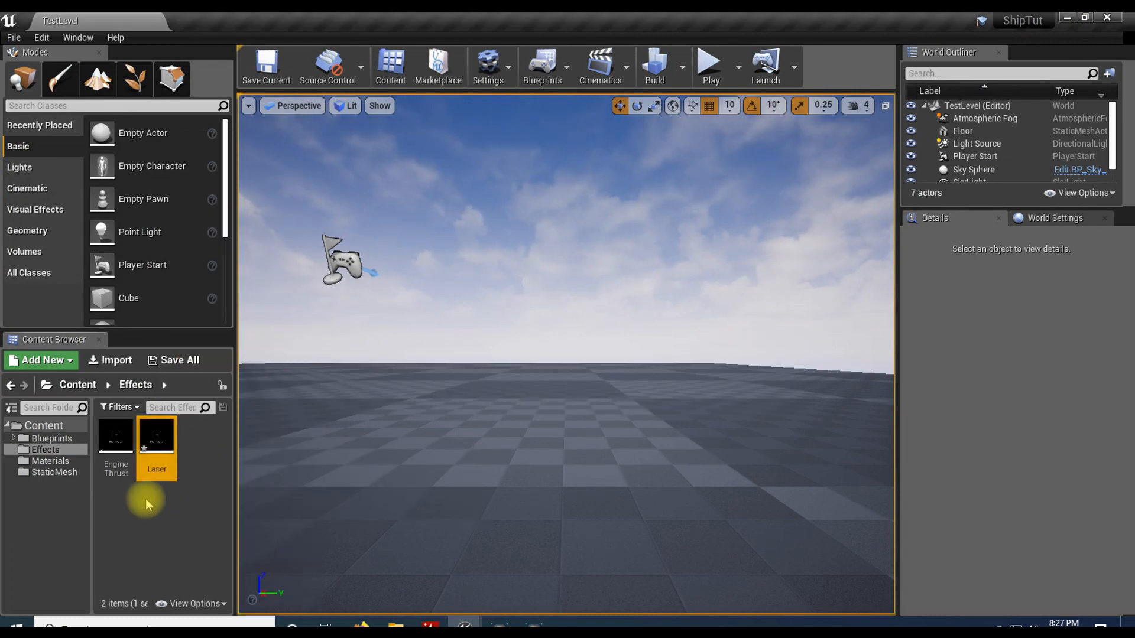
Step: Open the Laser particle system and assign LaserMaterial as the emitter's material in the Required module
{"action": "double_click", "coordinate": [158, 433]}
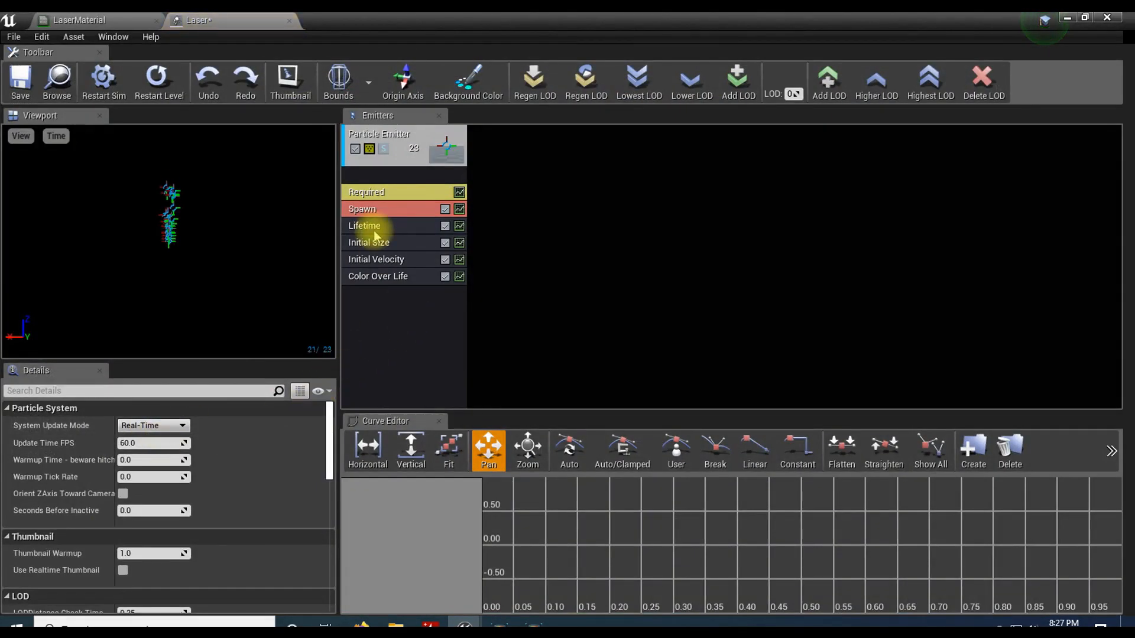
{"action": "left_click", "coordinate": [378, 194]}
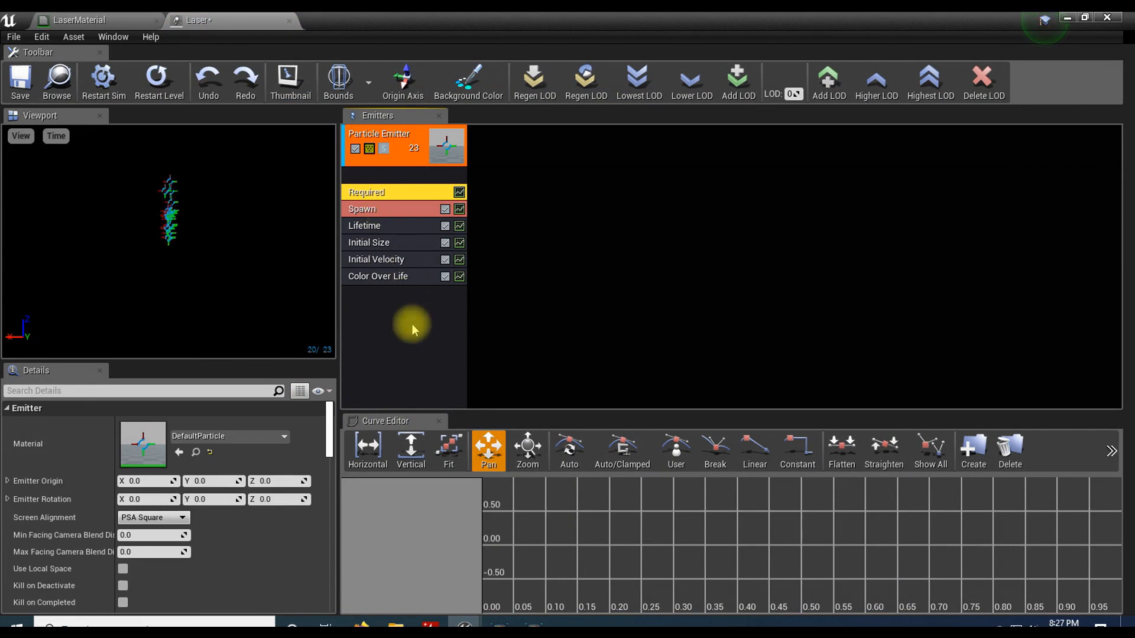
{"action": "left_click", "coordinate": [232, 436]}
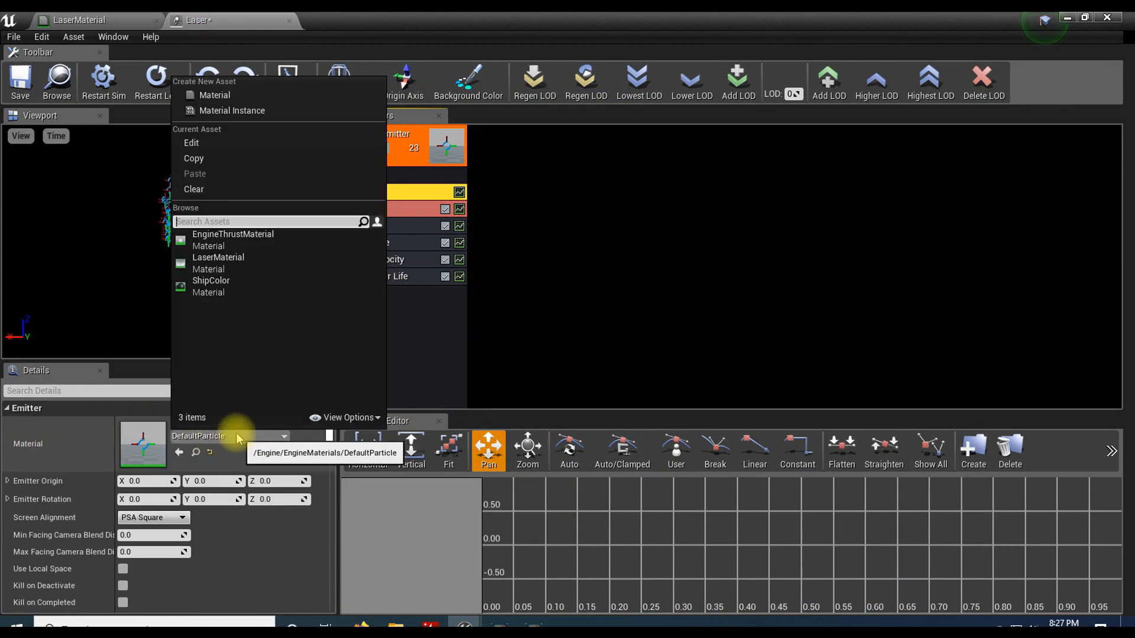
{"action": "left_click", "coordinate": [231, 260]}
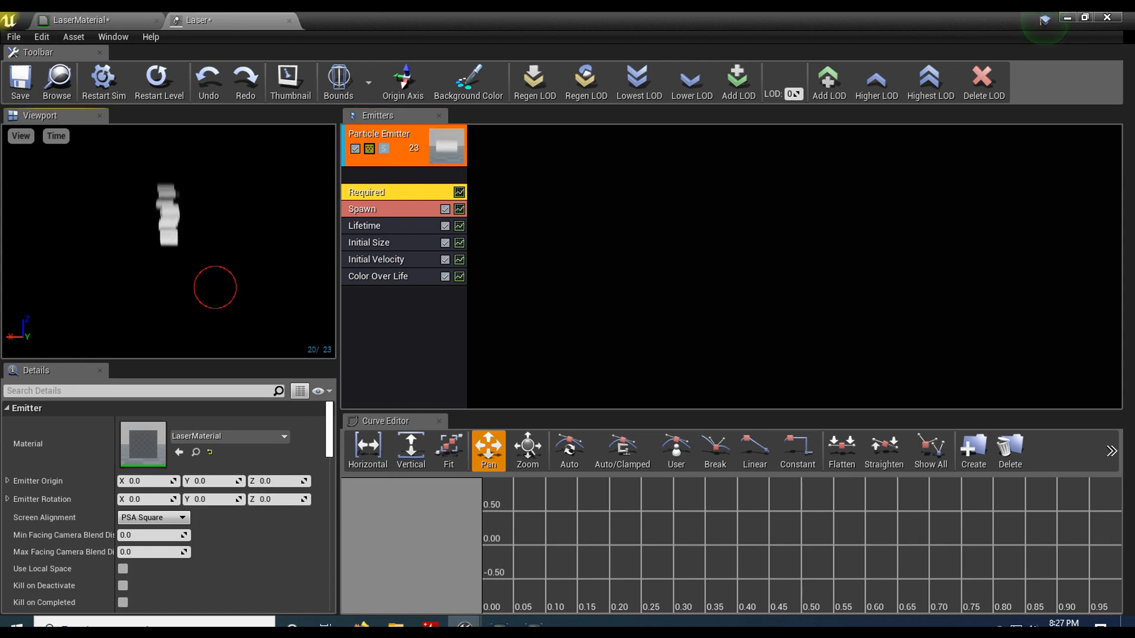
Step: Add a Beam Data type module to the particle emitter
{"action": "right_click_drag", "start_coordinate": [215, 198], "coordinate": [216, 220]}
{"action": "middle_click_drag", "start_coordinate": [215, 220], "coordinate": [231, 280]}
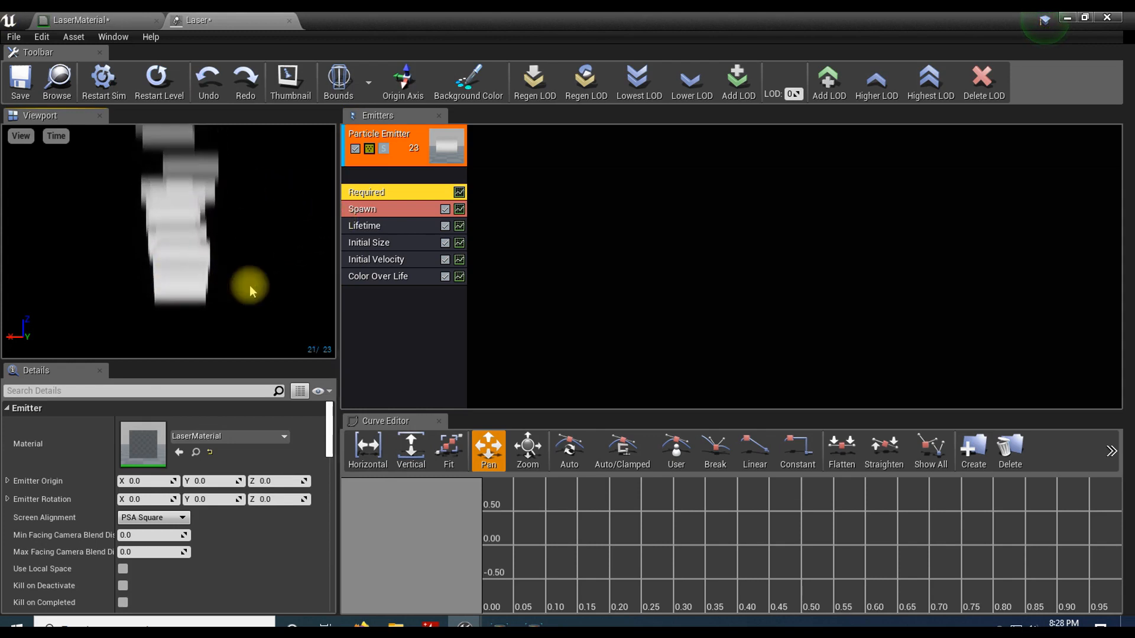
{"action": "right_click", "coordinate": [392, 175]}
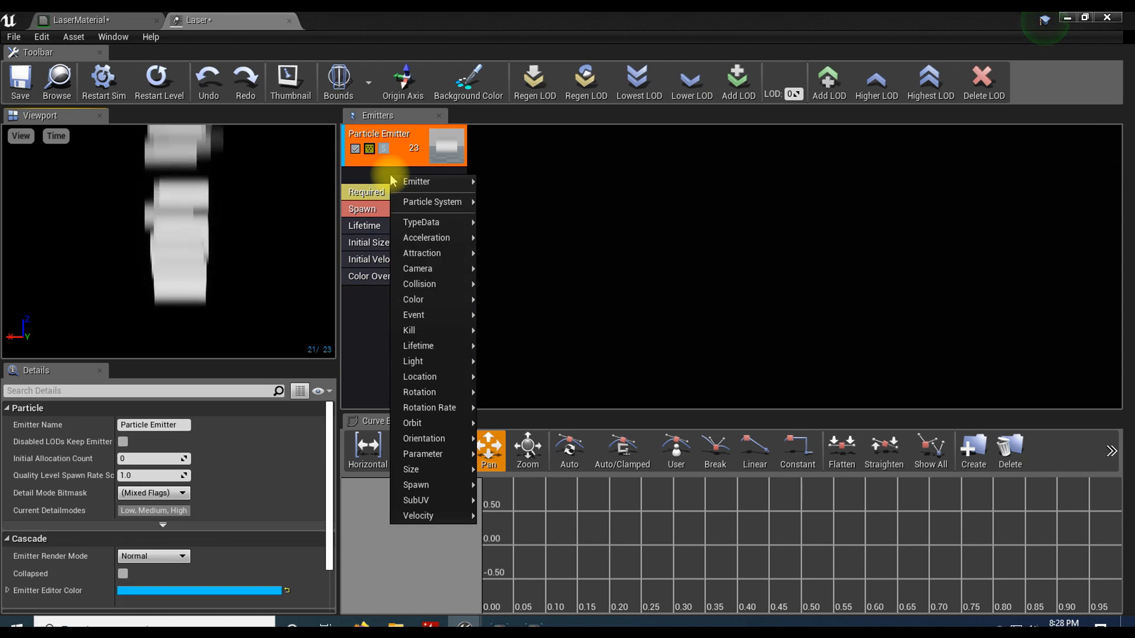
{"action": "mouse_move", "coordinate": [402, 179]}
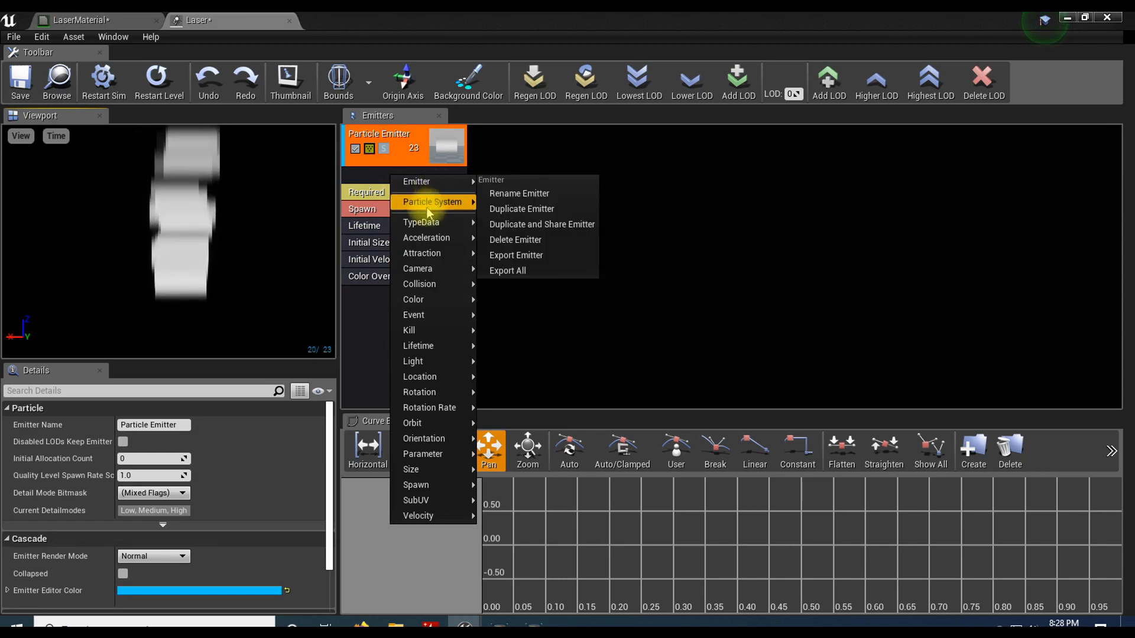
{"action": "mouse_move", "coordinate": [427, 207]}
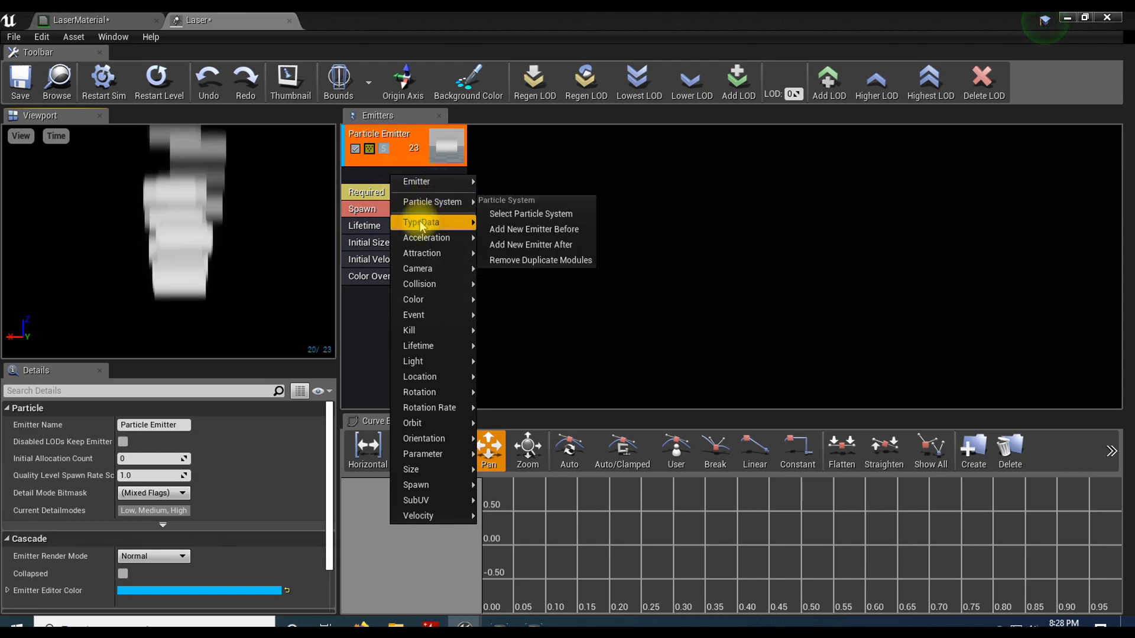
{"action": "mouse_move", "coordinate": [422, 226]}
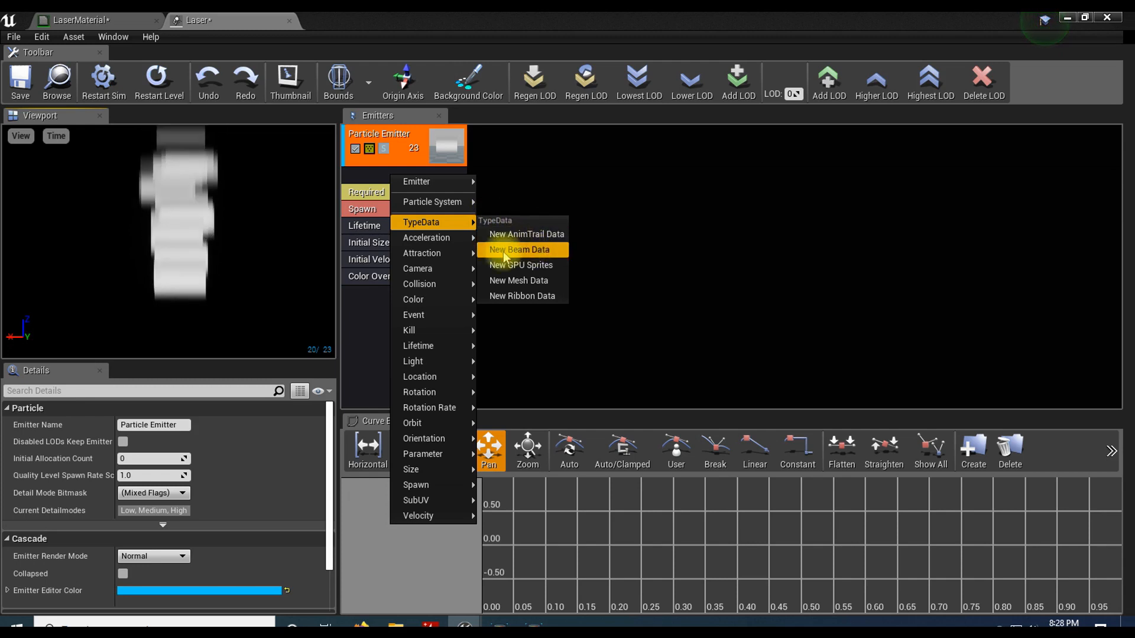
{"action": "left_click", "coordinate": [548, 251]}
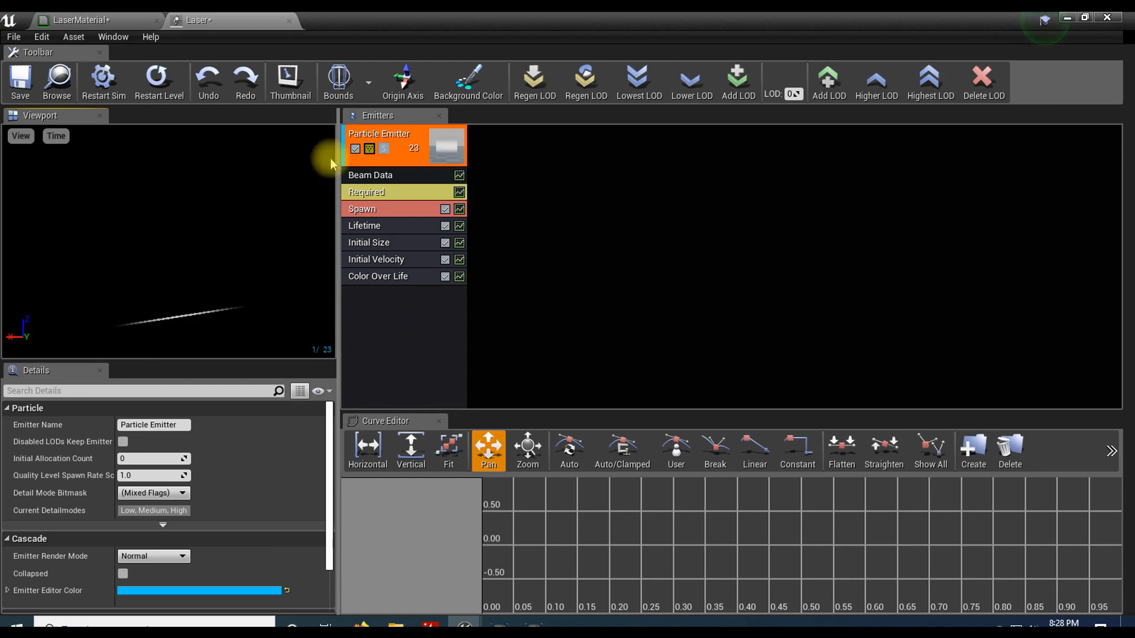
Step: Show the origin axis in the particle preview and bring the beam closer into view
{"action": "left_click", "coordinate": [408, 86]}
{"action": "left_click", "coordinate": [407, 85]}
{"action": "left_click_drag", "start_coordinate": [229, 316], "coordinate": [230, 316]}
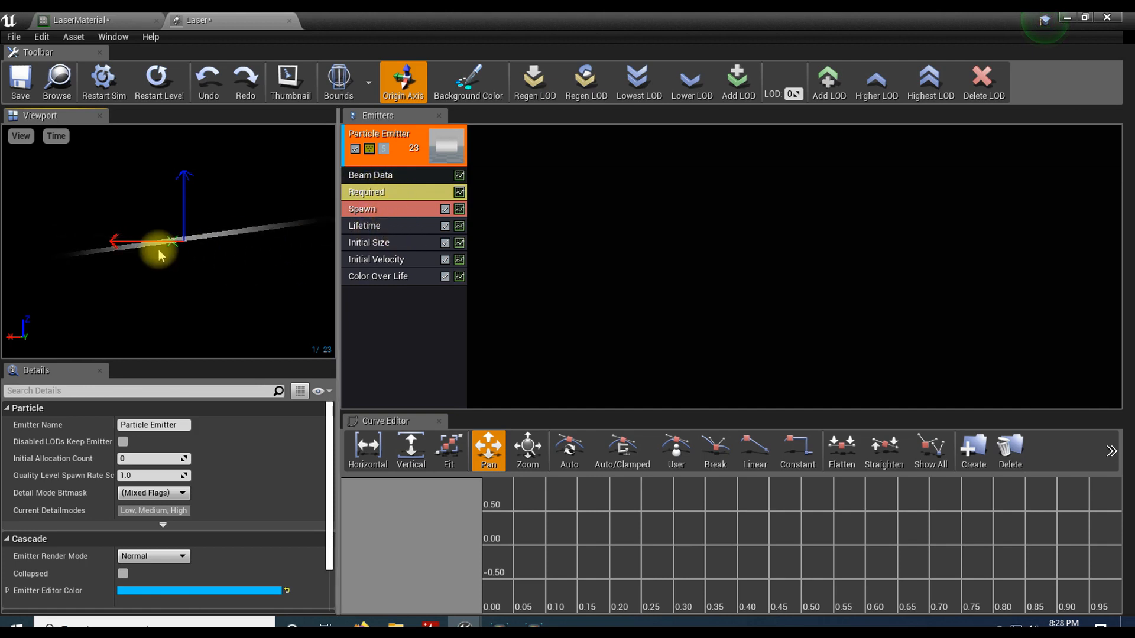
Step: Set the Spawn module's Rate distribution constant to 1.0
{"action": "left_click", "coordinate": [391, 209]}
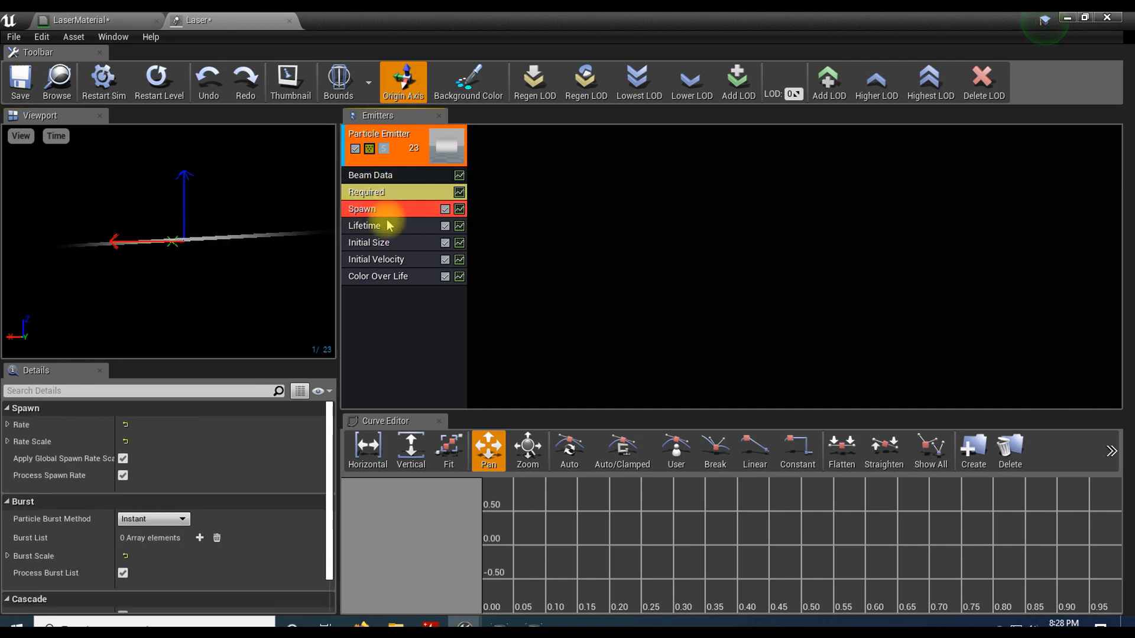
{"action": "left_click", "coordinate": [8, 426]}
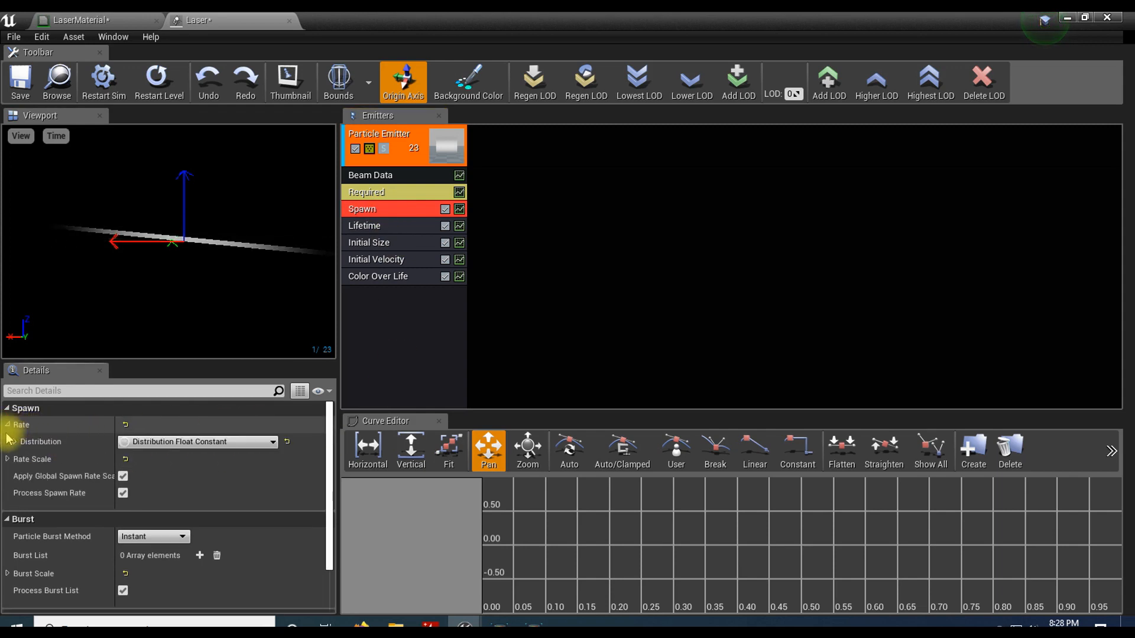
{"action": "left_click", "coordinate": [20, 441]}
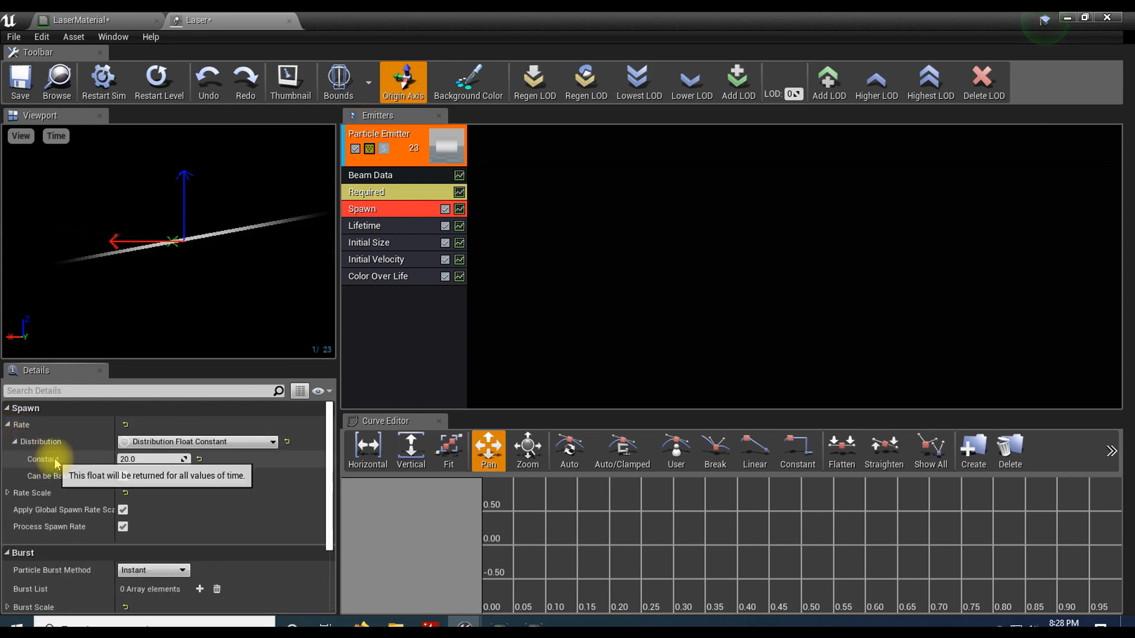
{"action": "key", "text": "Return"}
{"action": "left_click", "coordinate": [141, 459]}
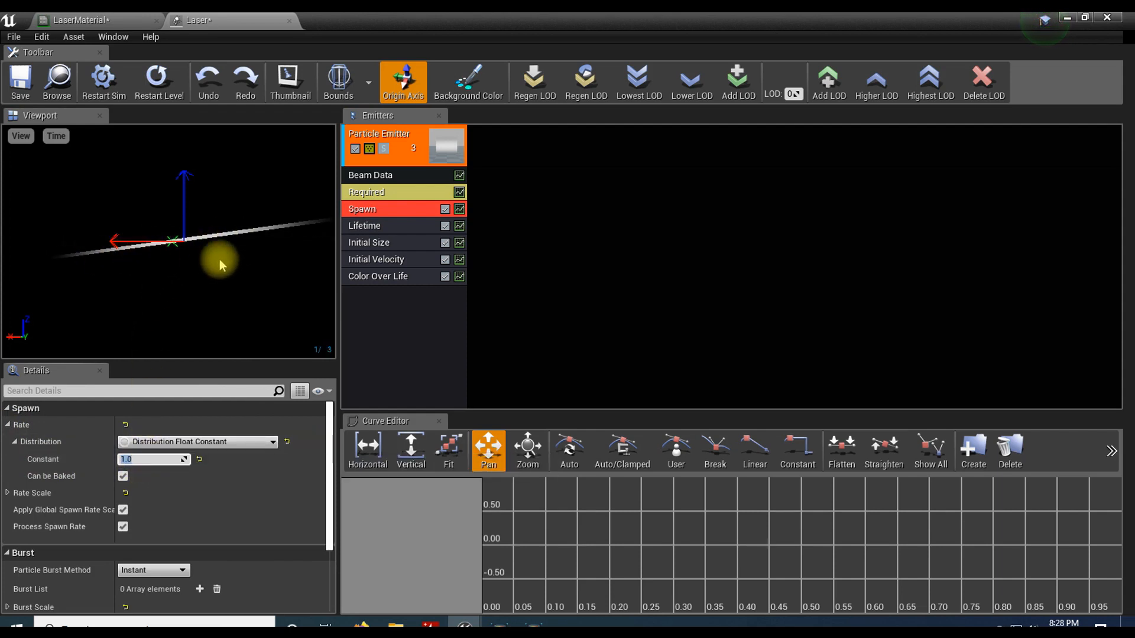
Step: Set both the Min and Max of the Lifetime module's uniform distribution to 0.0
{"action": "left_click", "coordinate": [394, 226]}
{"action": "left_click", "coordinate": [7, 425]}
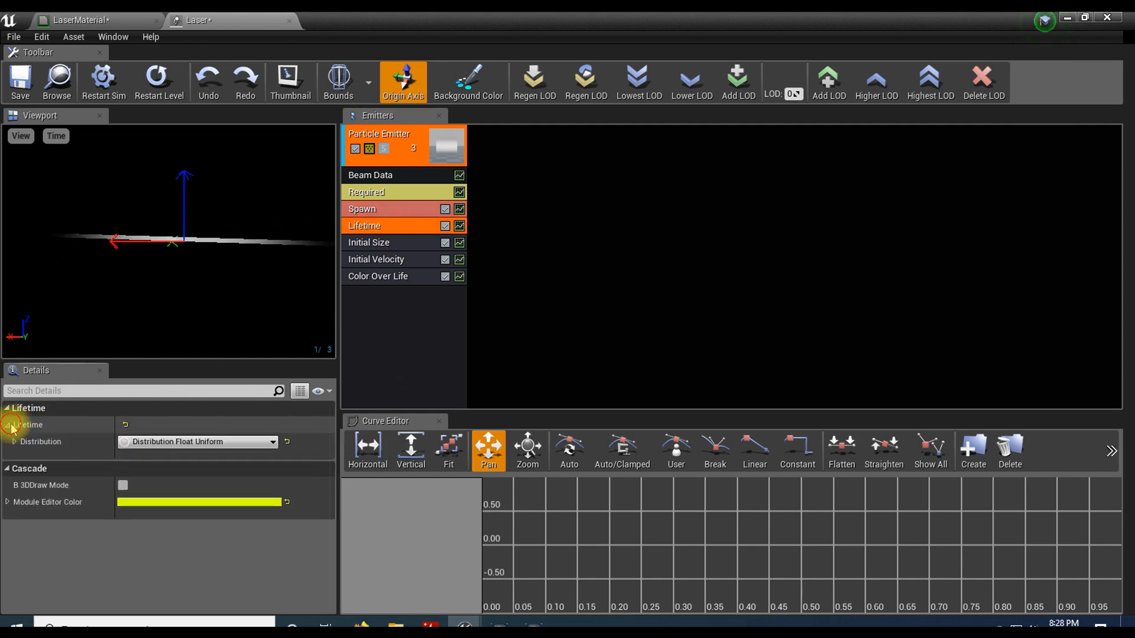
{"action": "left_click", "coordinate": [14, 442]}
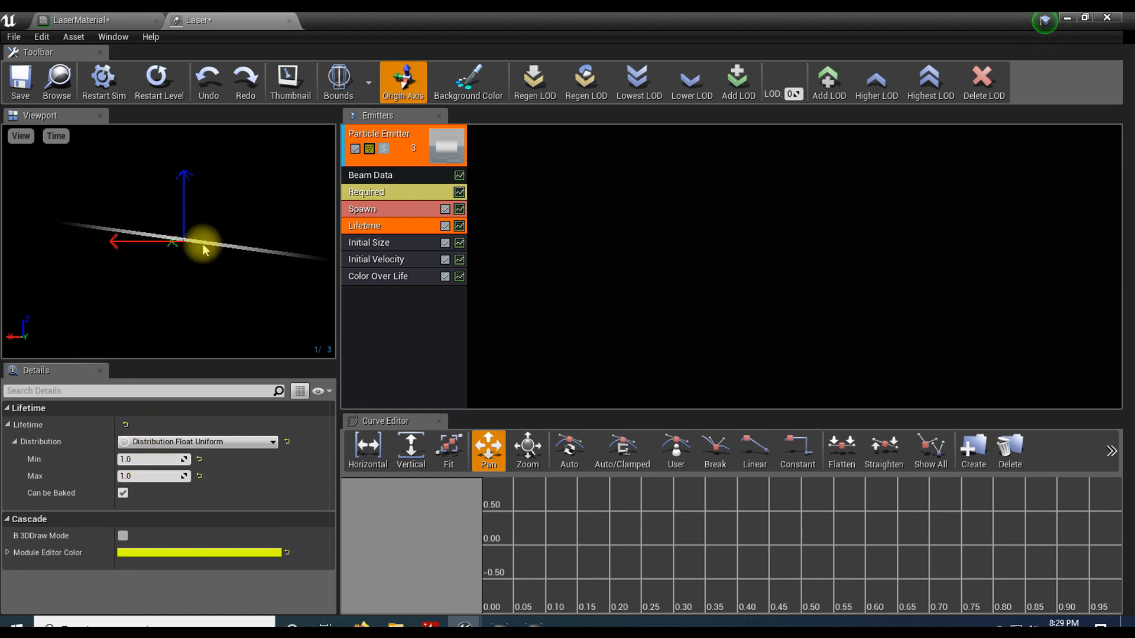
{"action": "left_click", "coordinate": [147, 455]}
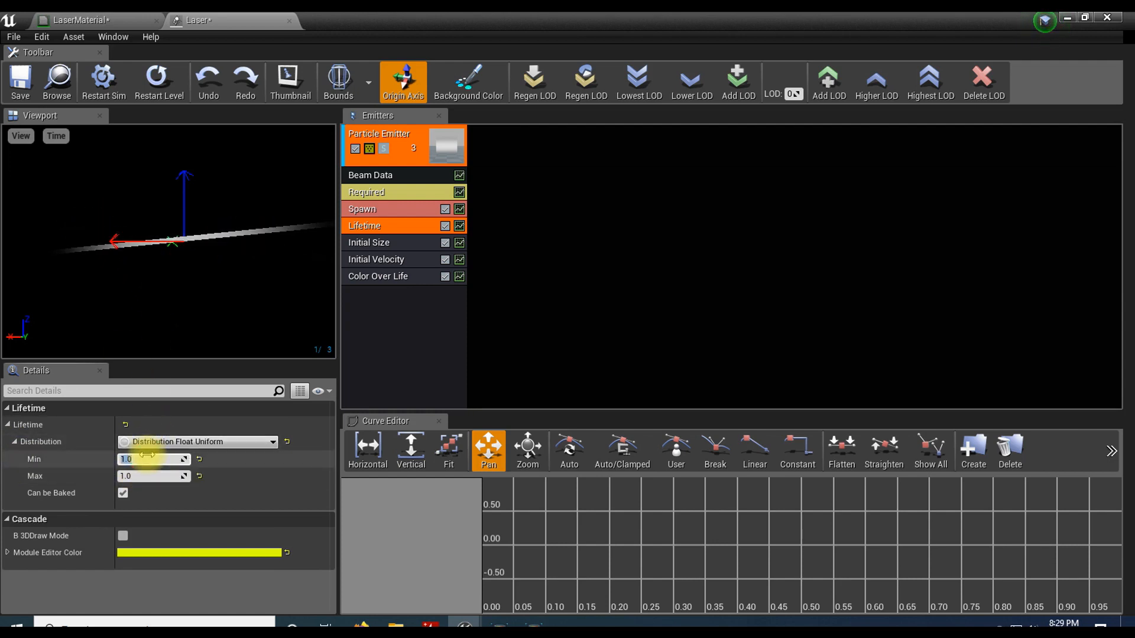
{"action": "type", "text": "0.0"}
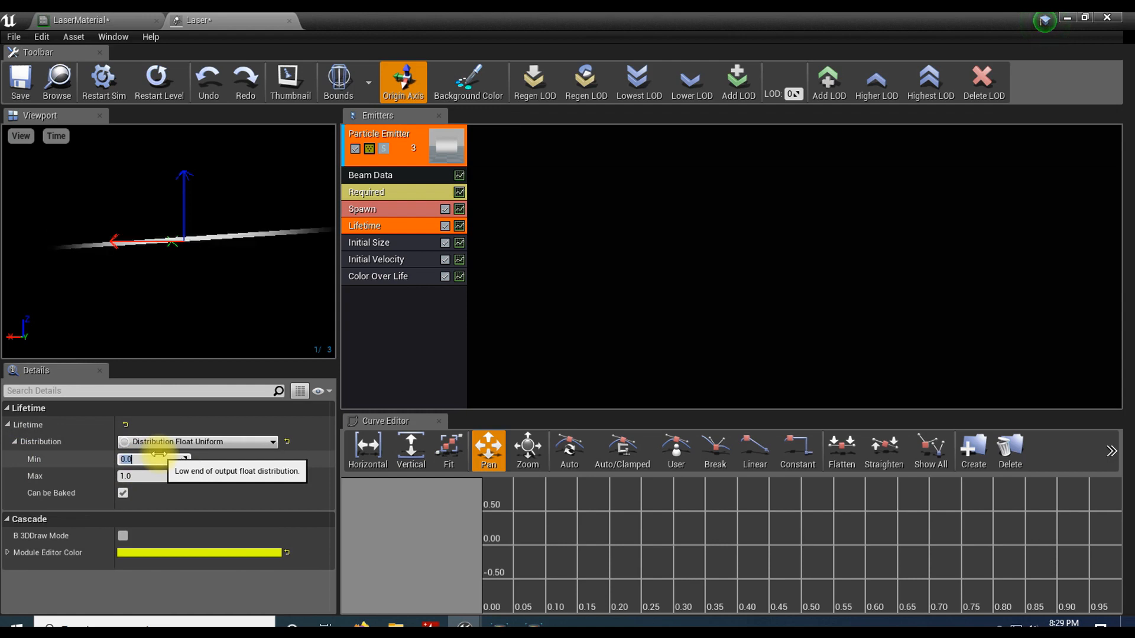
{"action": "left_click", "coordinate": [157, 476]}
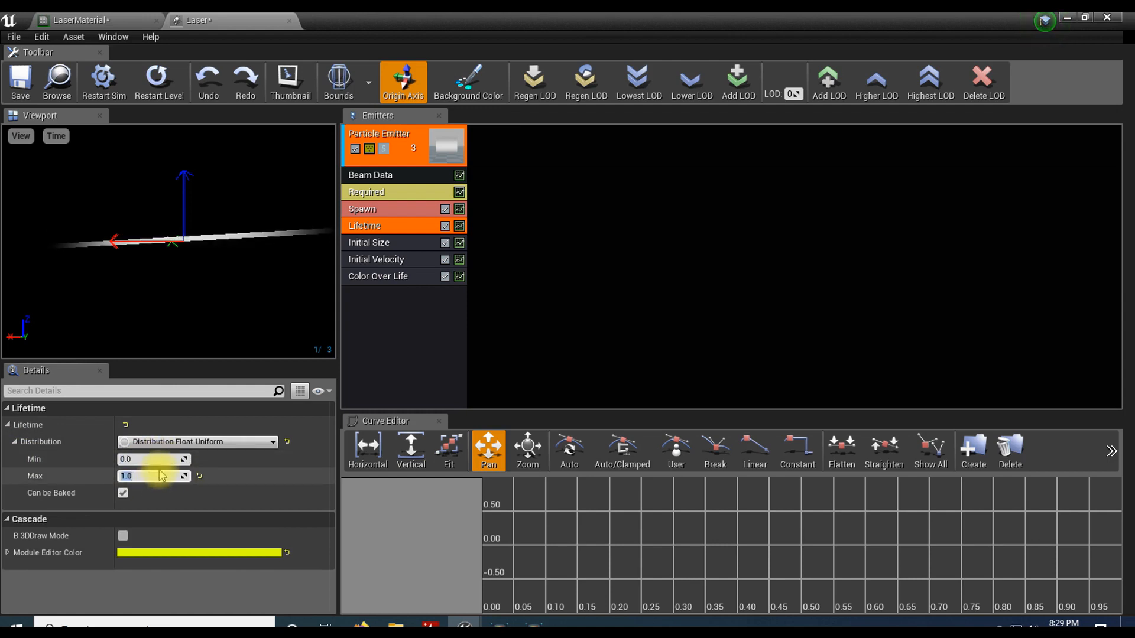
{"action": "type", "text": "0.0"}
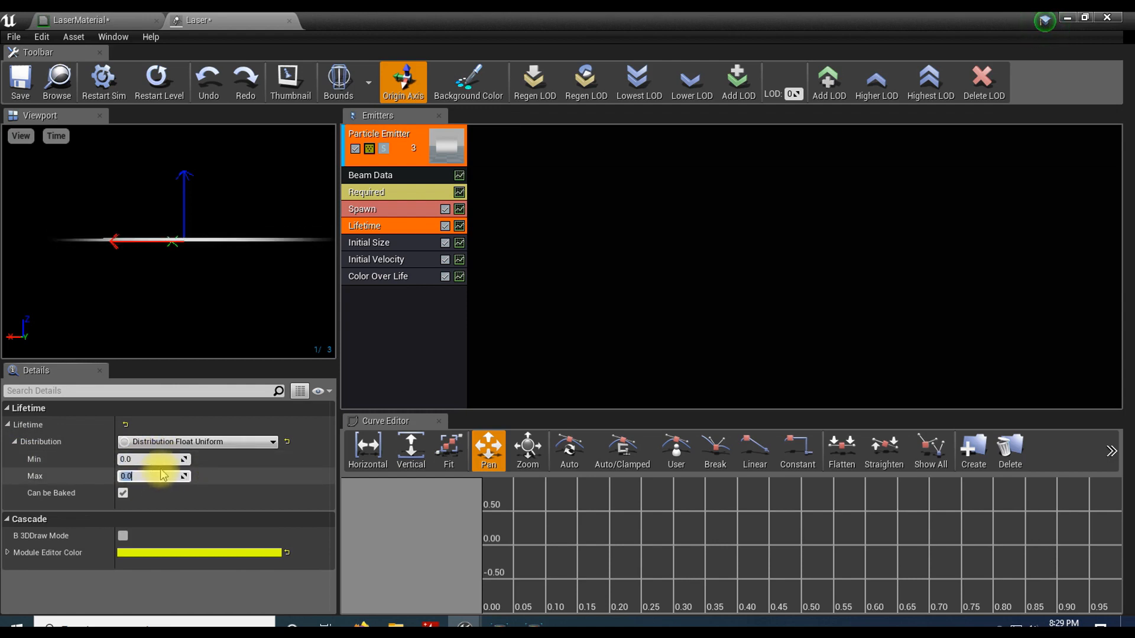
{"action": "left_click", "coordinate": [367, 317]}
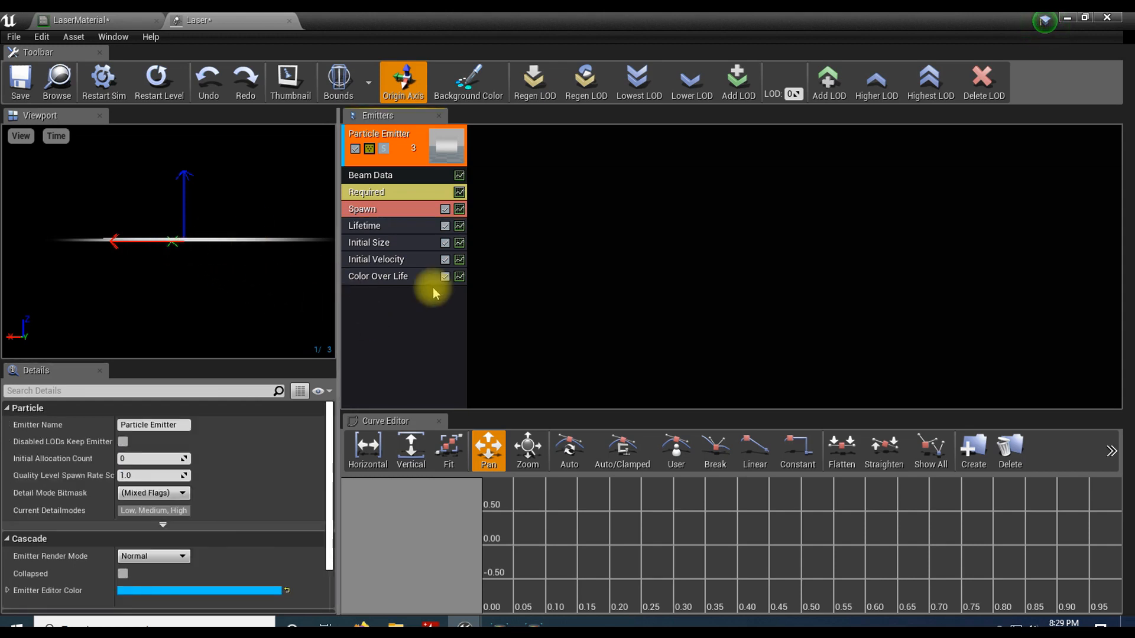
Step: Delete the Initial Velocity and Color Over Life modules from the emitter
{"action": "left_click", "coordinate": [393, 244]}
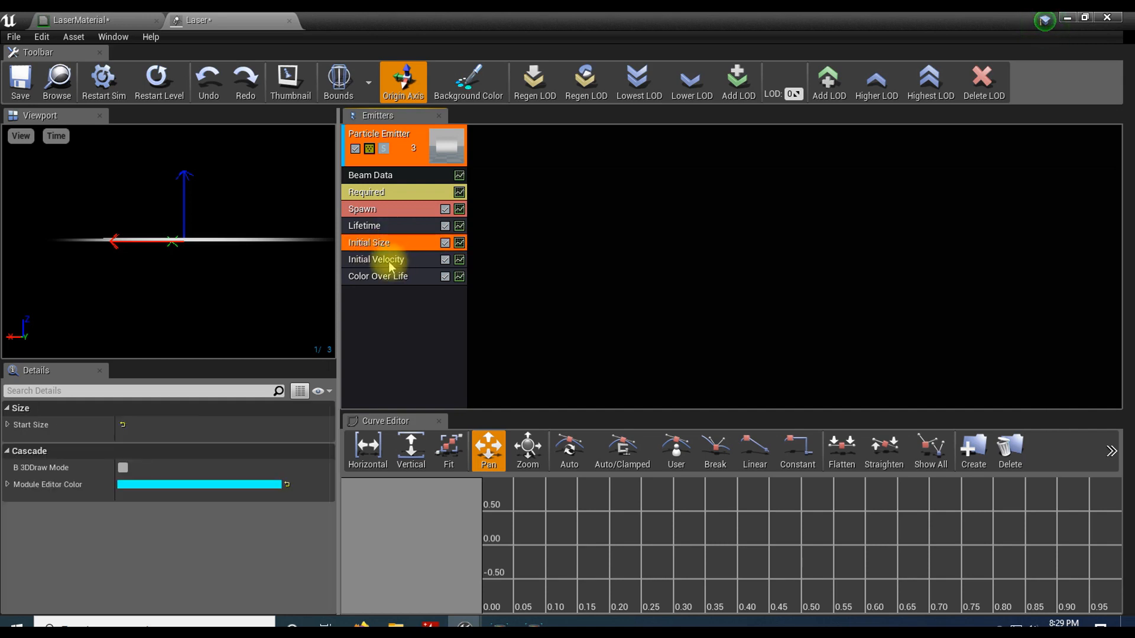
{"action": "left_click", "coordinate": [382, 263]}
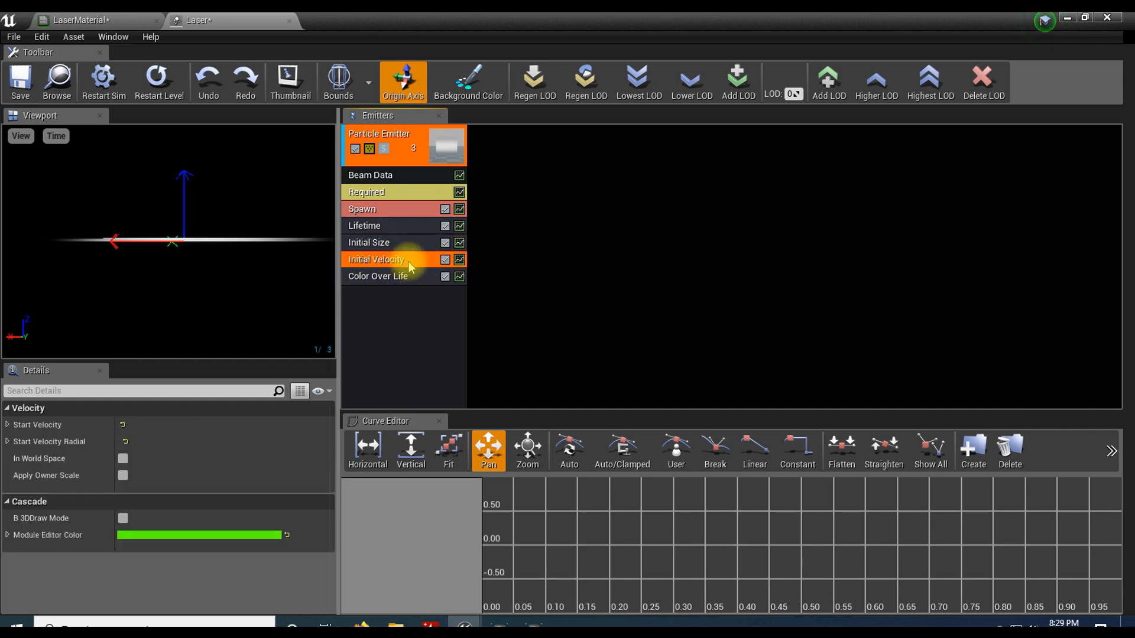
{"action": "right_click", "coordinate": [378, 260]}
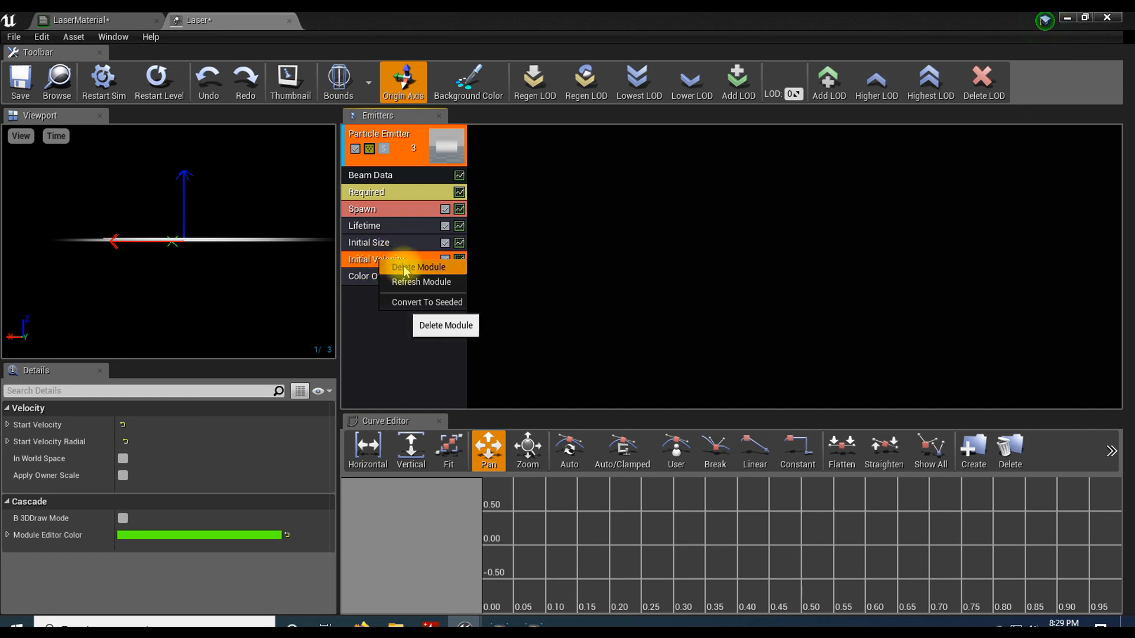
{"action": "left_click", "coordinate": [406, 269]}
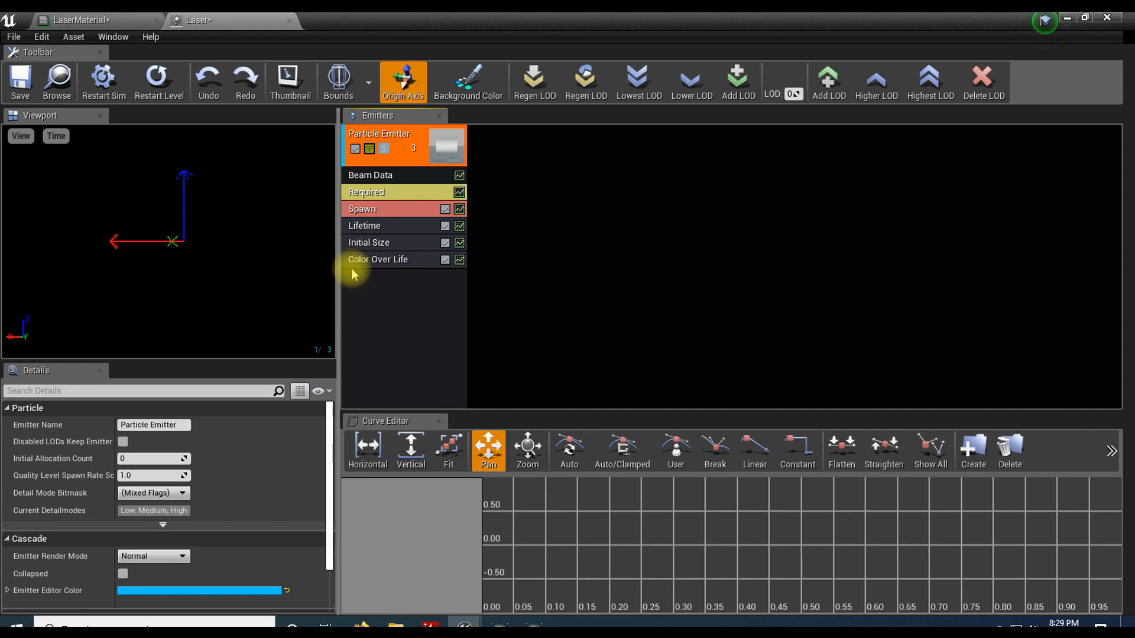
{"action": "left_click", "coordinate": [384, 264]}
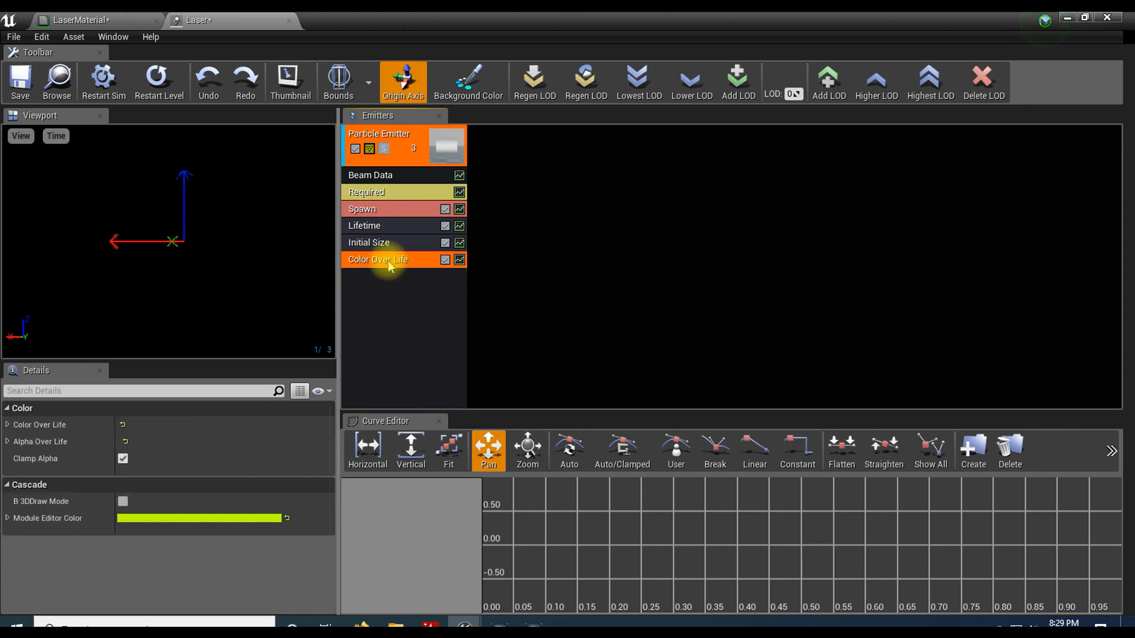
{"action": "right_click", "coordinate": [388, 261]}
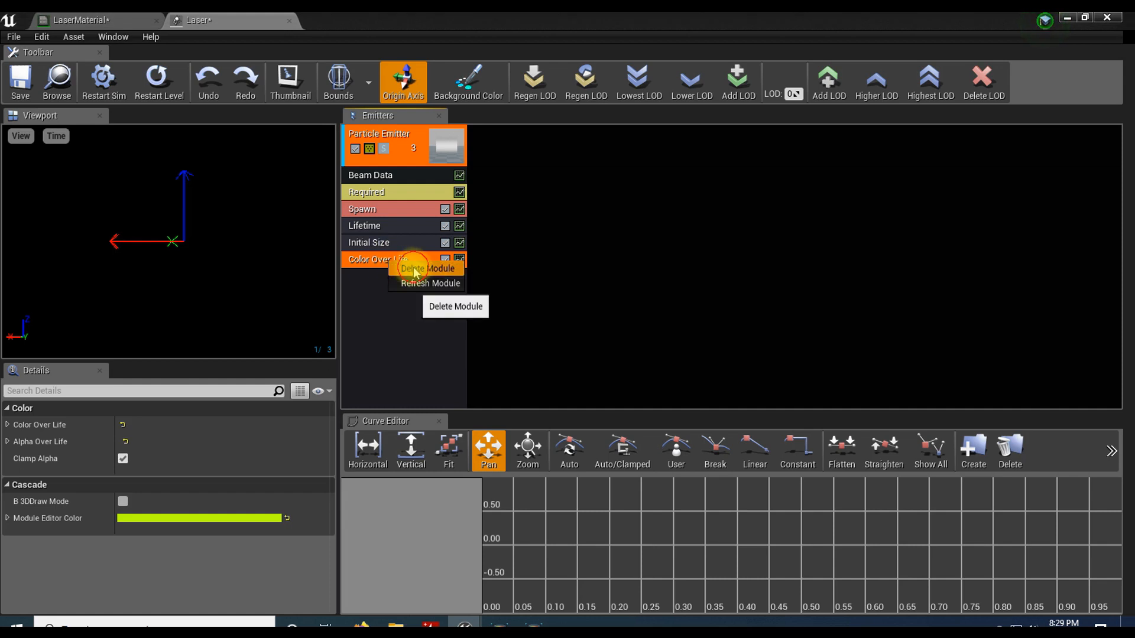
{"action": "left_click", "coordinate": [415, 270]}
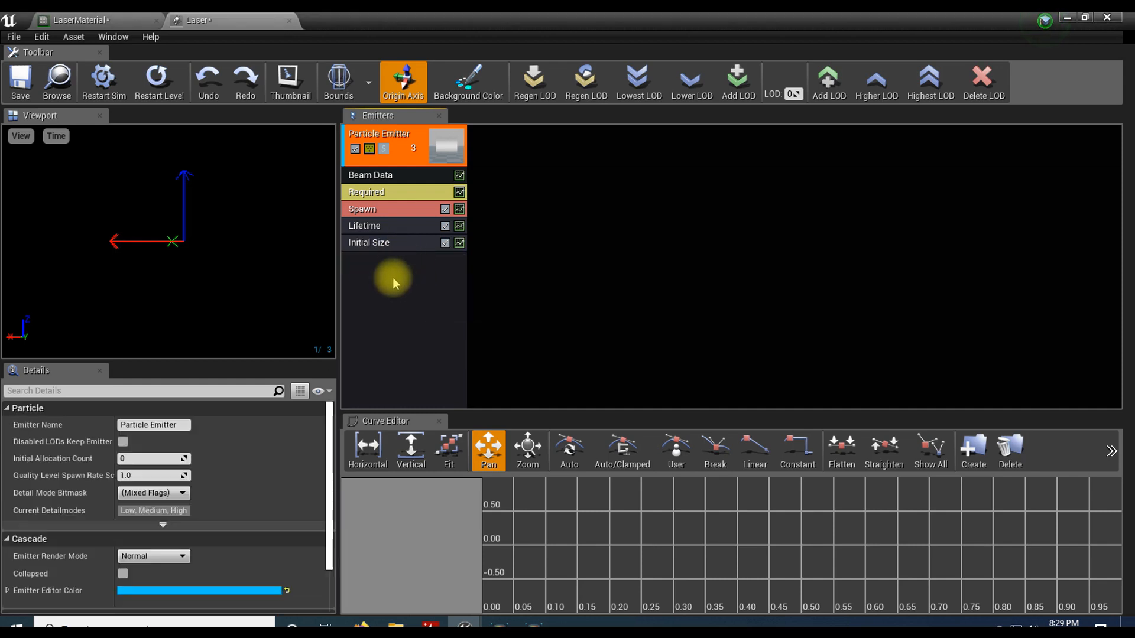
Step: Add an Initial Color module to the emitter and select it to show its color settings
{"action": "right_click", "coordinate": [383, 260]}
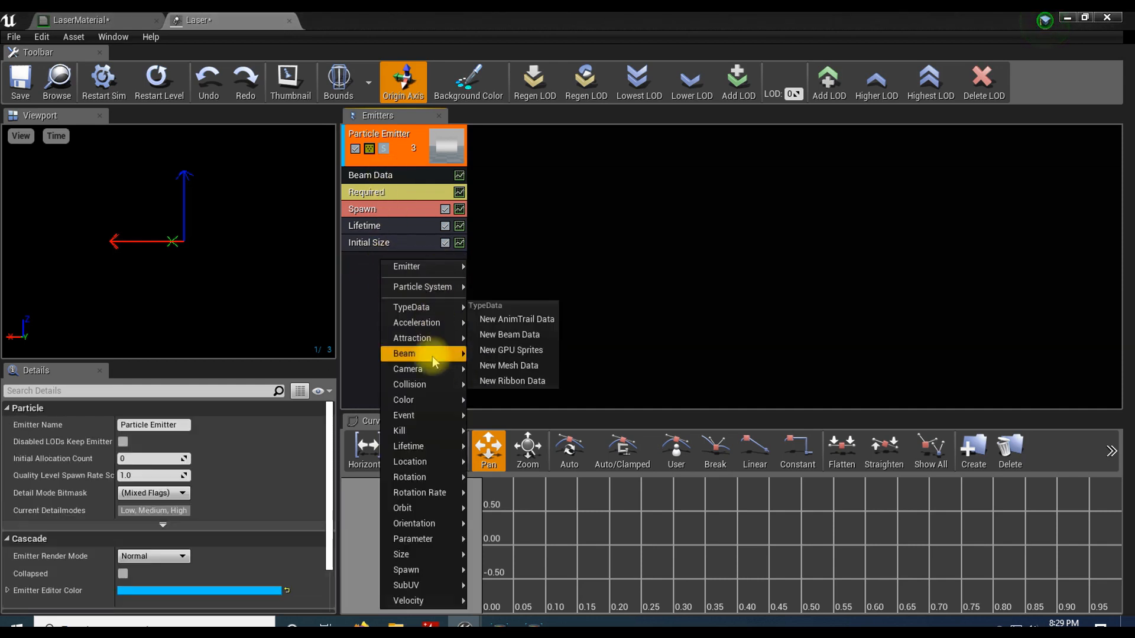
{"action": "mouse_move", "coordinate": [422, 401]}
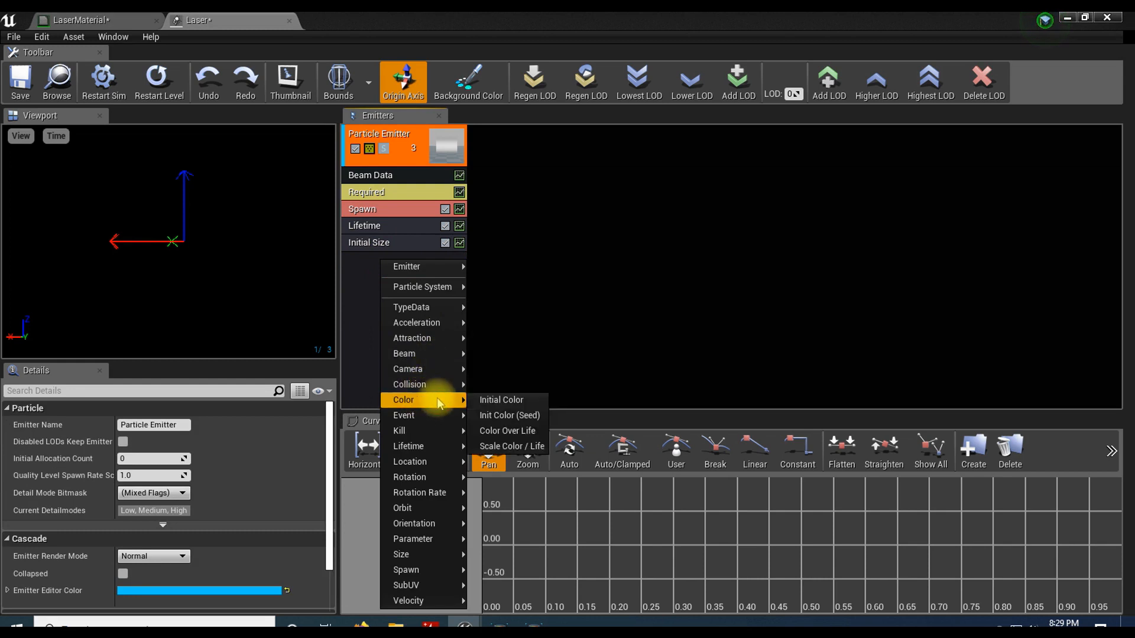
{"action": "left_click", "coordinate": [508, 400]}
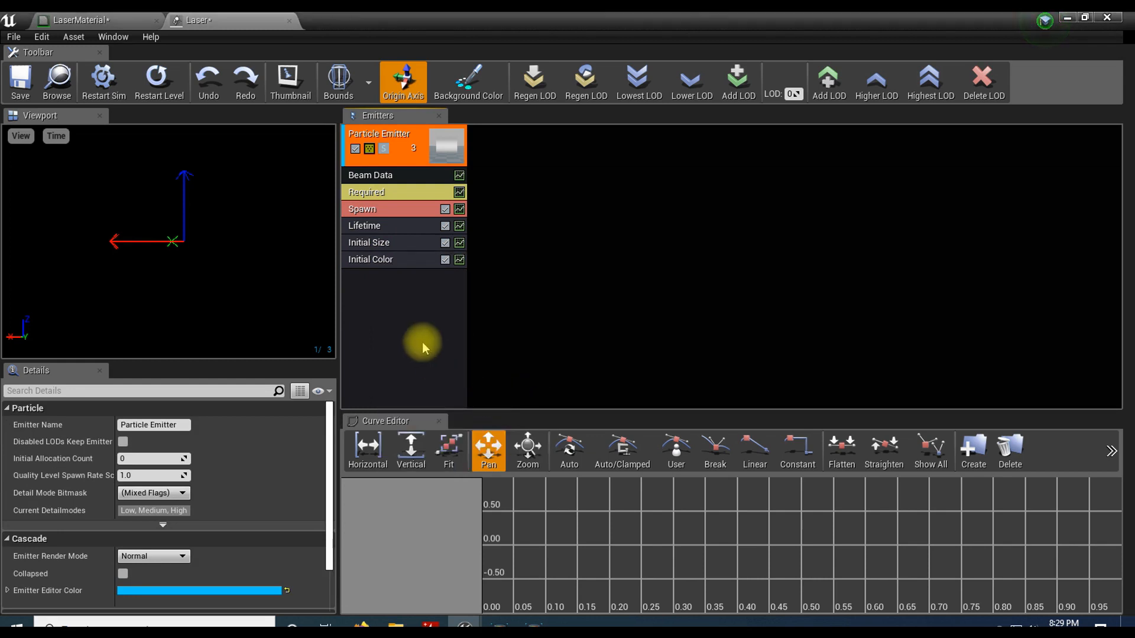
{"action": "left_click", "coordinate": [400, 260]}
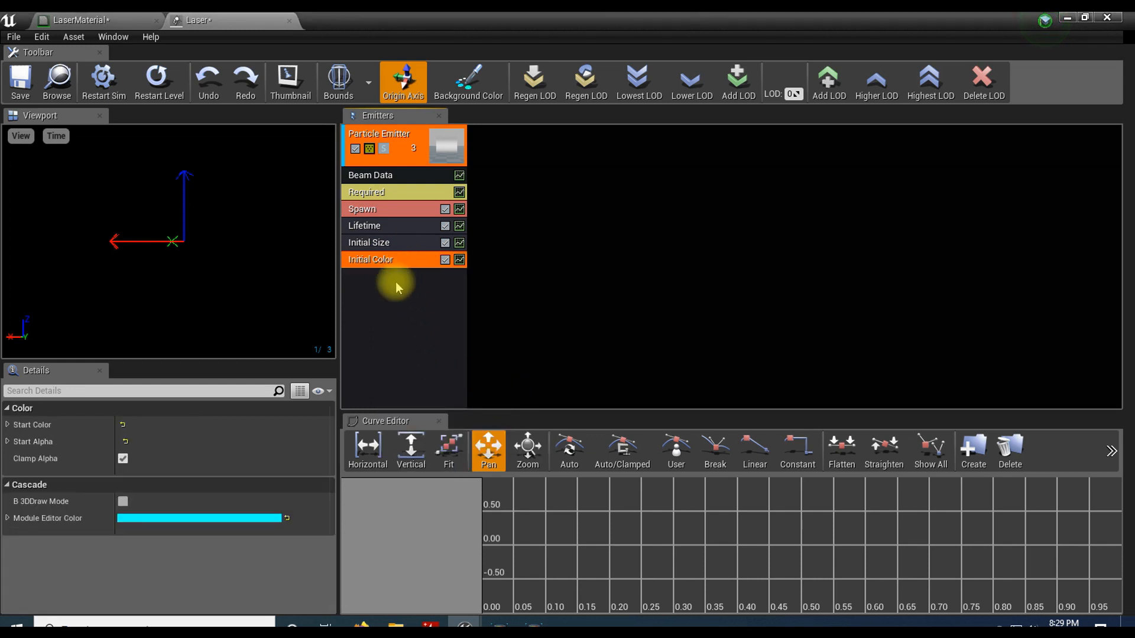
Step: Set the Beam Data module's Beam Method to Distance
{"action": "left_click", "coordinate": [394, 176]}
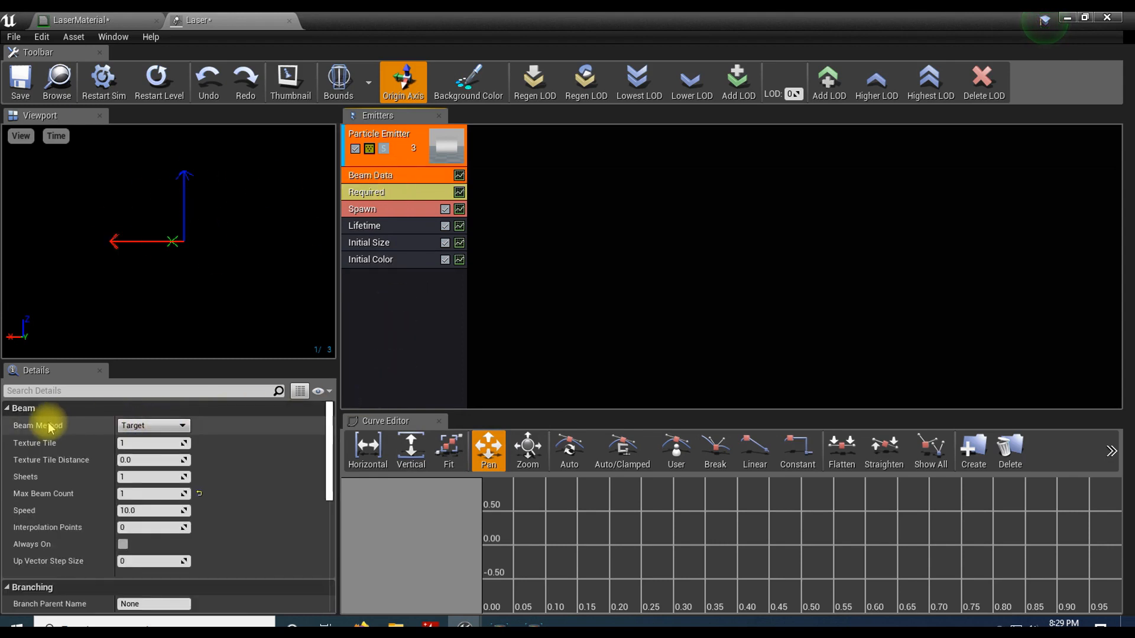
{"action": "left_click", "coordinate": [171, 426]}
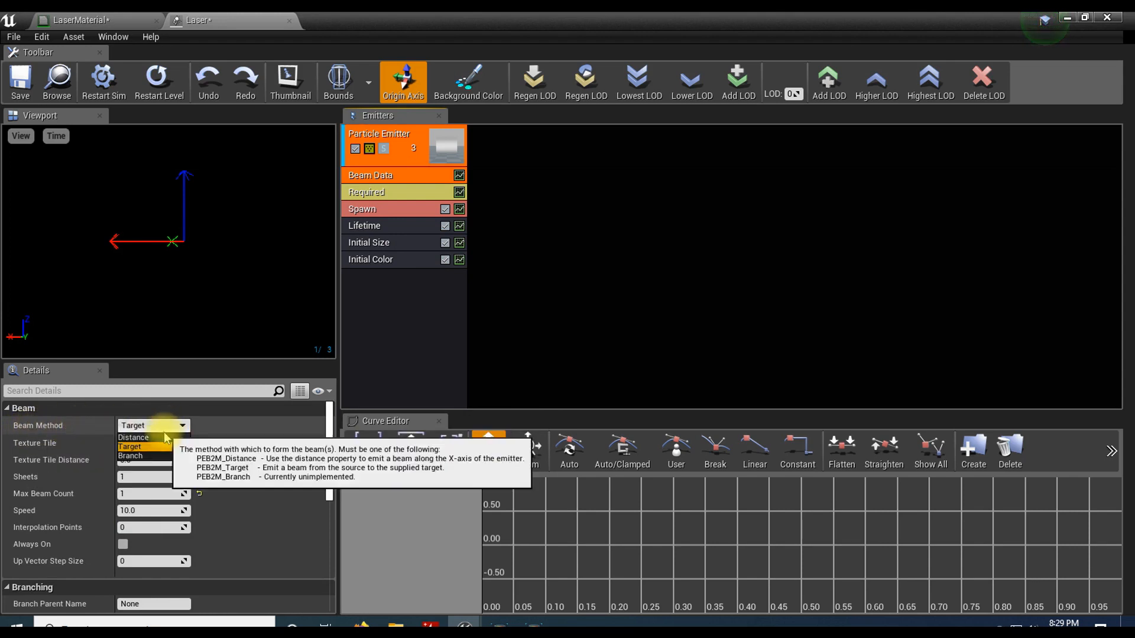
{"action": "left_click", "coordinate": [163, 438]}
{"action": "mouse_move", "coordinate": [220, 253]}
{"action": "left_mouse_down"}
{"action": "mouse_move", "coordinate": [220, 314]}
{"action": "mouse_move", "coordinate": [220, 239]}
{"action": "mouse_move", "coordinate": [221, 255]}
{"action": "left_mouse_up"}
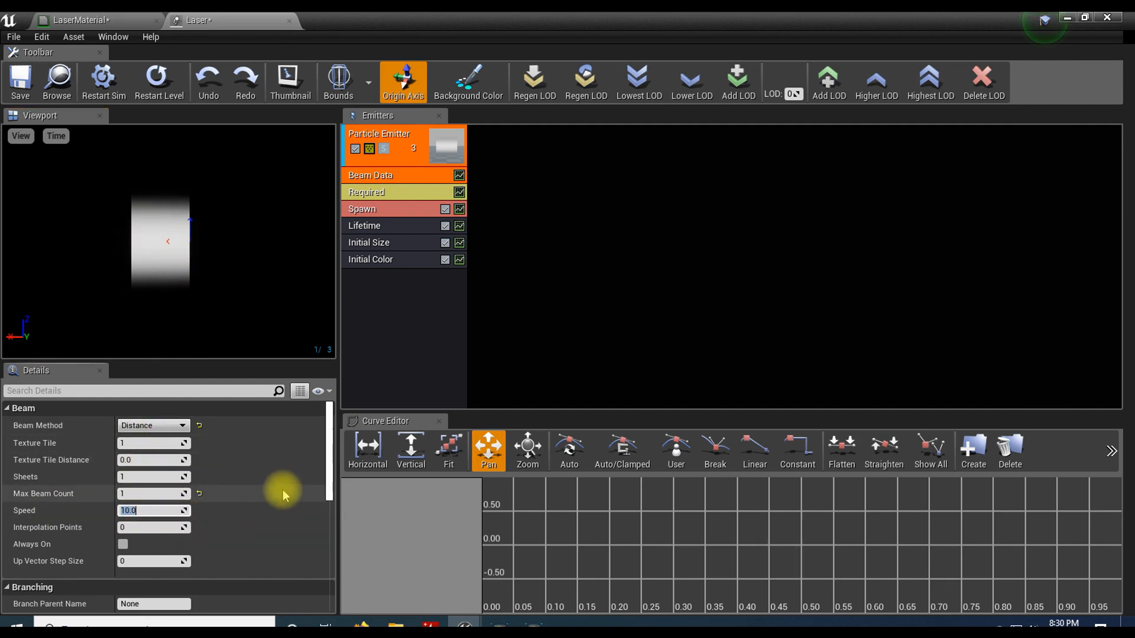
Step: Try Speed values of 0, 100 and 5 in the Beam Data module
{"action": "type", "text": "0"}
{"action": "key", "text": "Return"}
{"action": "type", "text": "100"}
{"action": "key", "text": "Return"}
{"action": "type", "text": "5"}
{"action": "key", "text": "Return"}
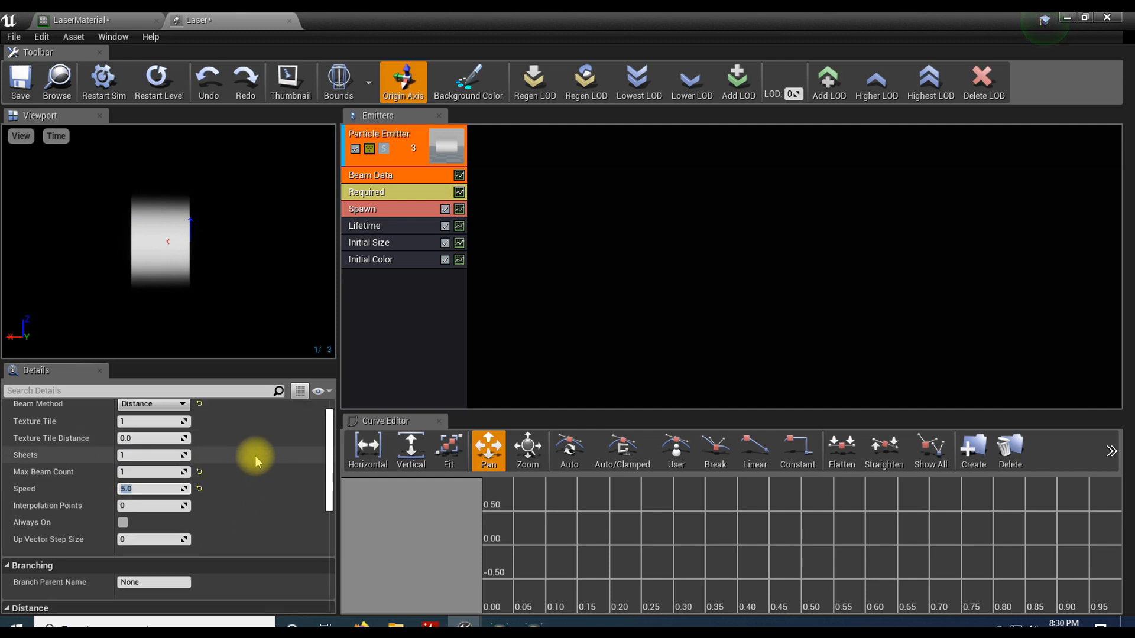
Step: Set the constant of the Beam Data module's Distance distribution to 100.0
{"action": "scroll", "coordinate": [255, 455], "scroll_direction": "down", "scroll_amount": 5}
{"action": "scroll", "coordinate": [254, 455], "scroll_direction": "down", "scroll_amount": 2}
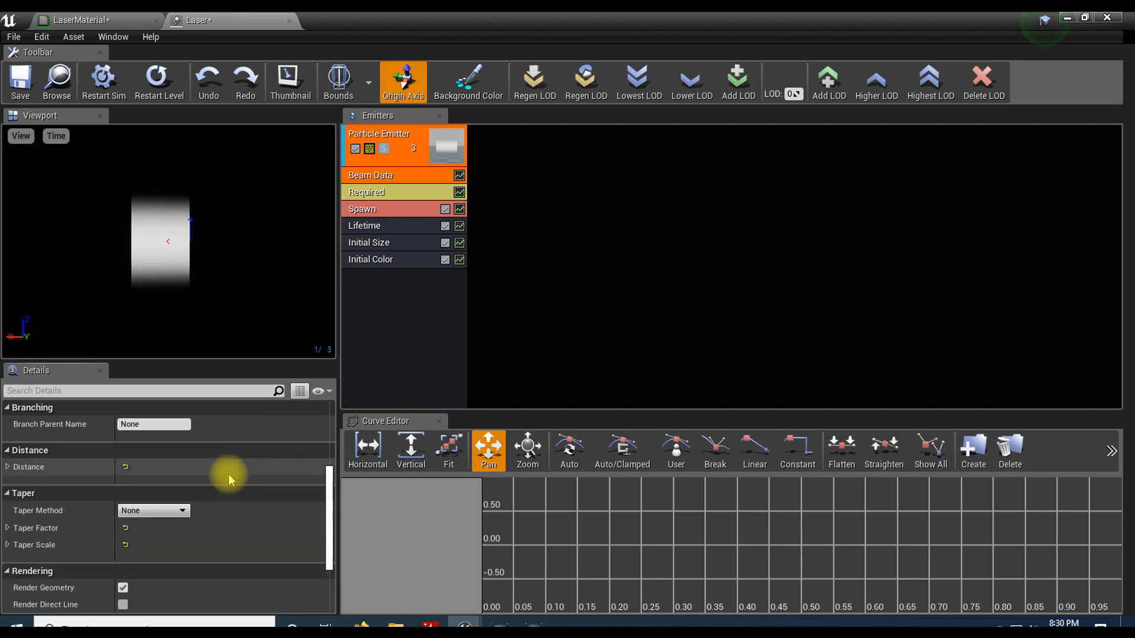
{"action": "left_click", "coordinate": [7, 467]}
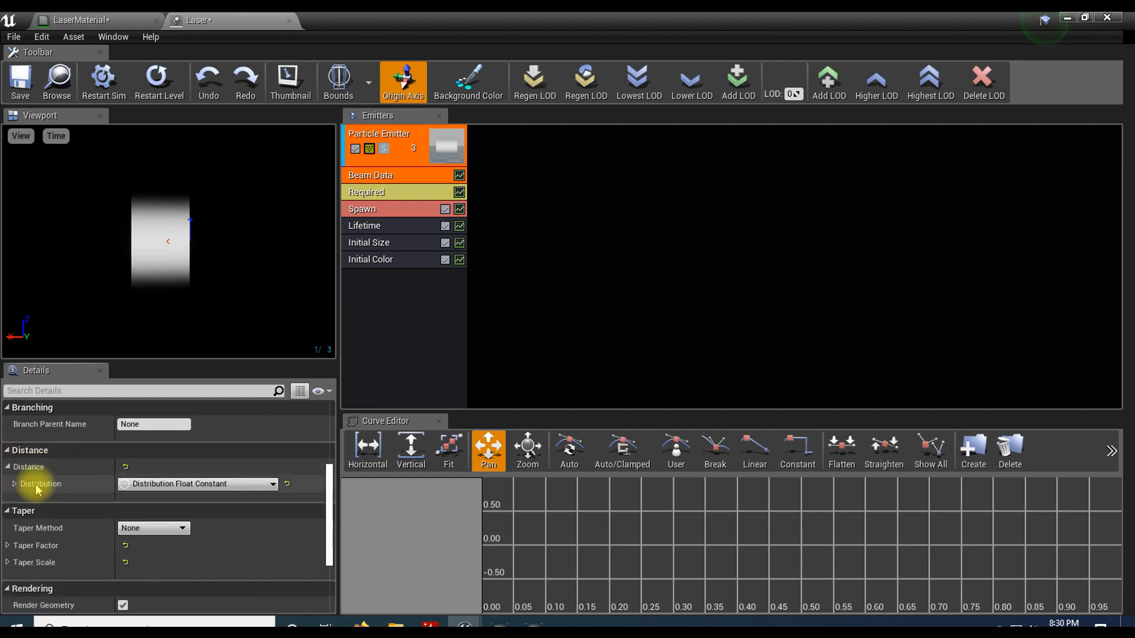
{"action": "left_click", "coordinate": [14, 483]}
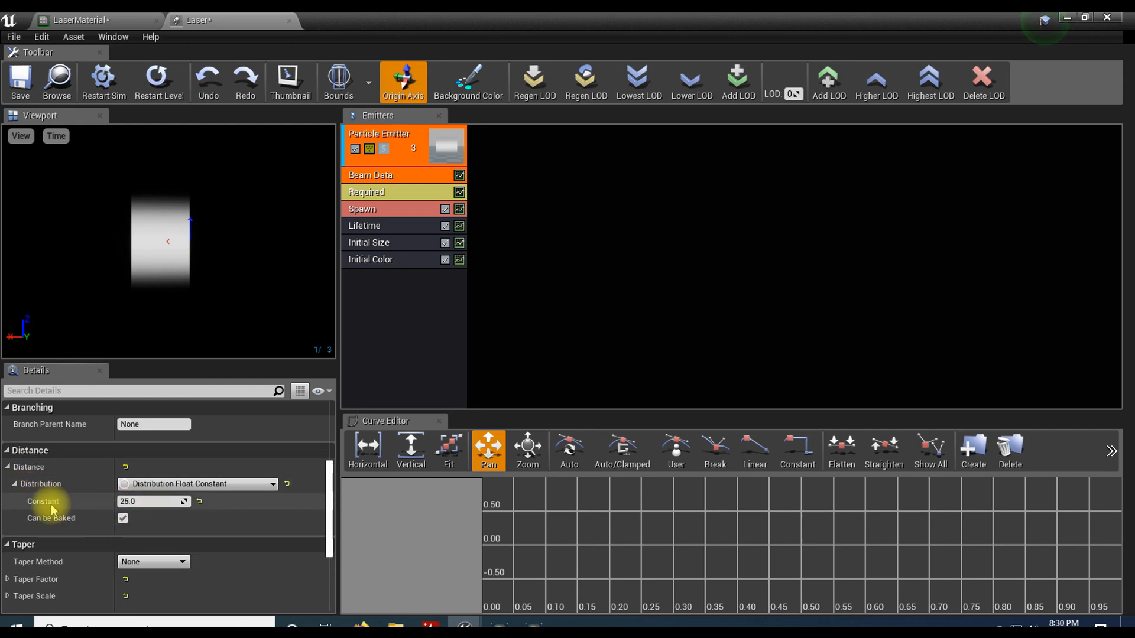
{"action": "left_click", "coordinate": [143, 500]}
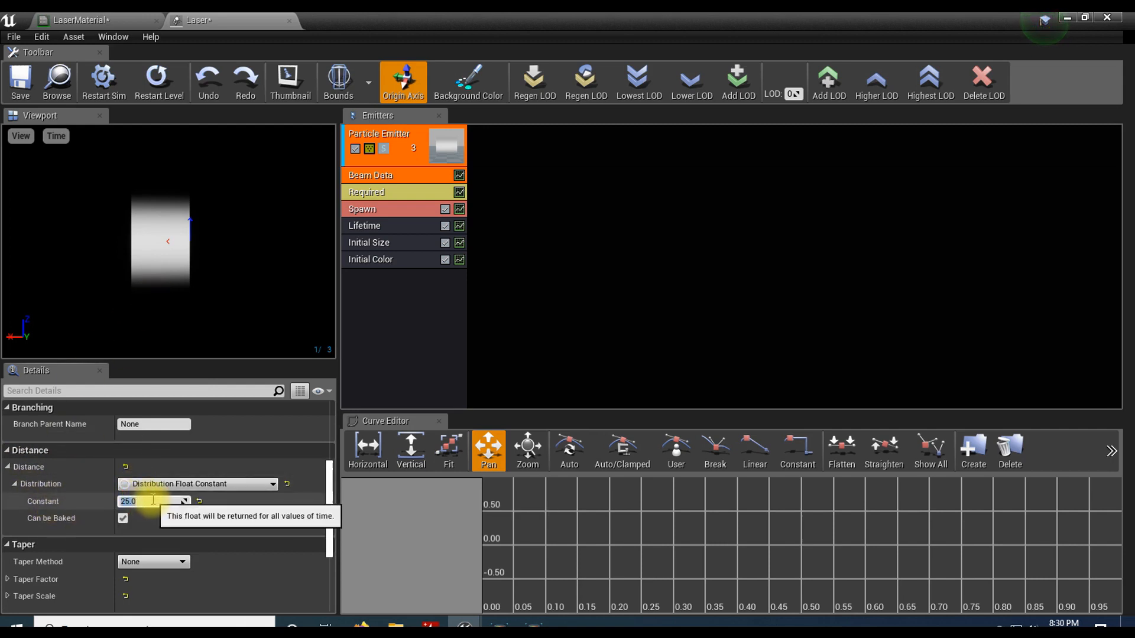
{"action": "key", "text": "Return"}
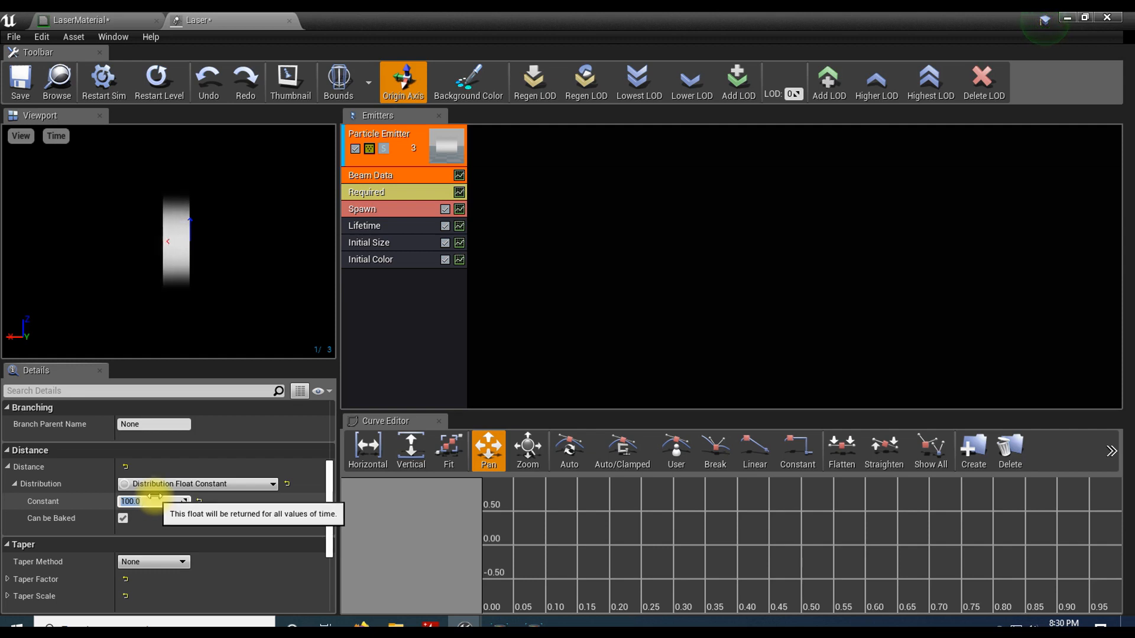
Step: Set the Beam Data module's Speed to 0 and check the resulting beam in the preview
{"action": "scroll", "coordinate": [192, 480], "scroll_direction": "up", "scroll_amount": 3}
{"action": "scroll", "coordinate": [193, 481], "scroll_direction": "up", "scroll_amount": 2}
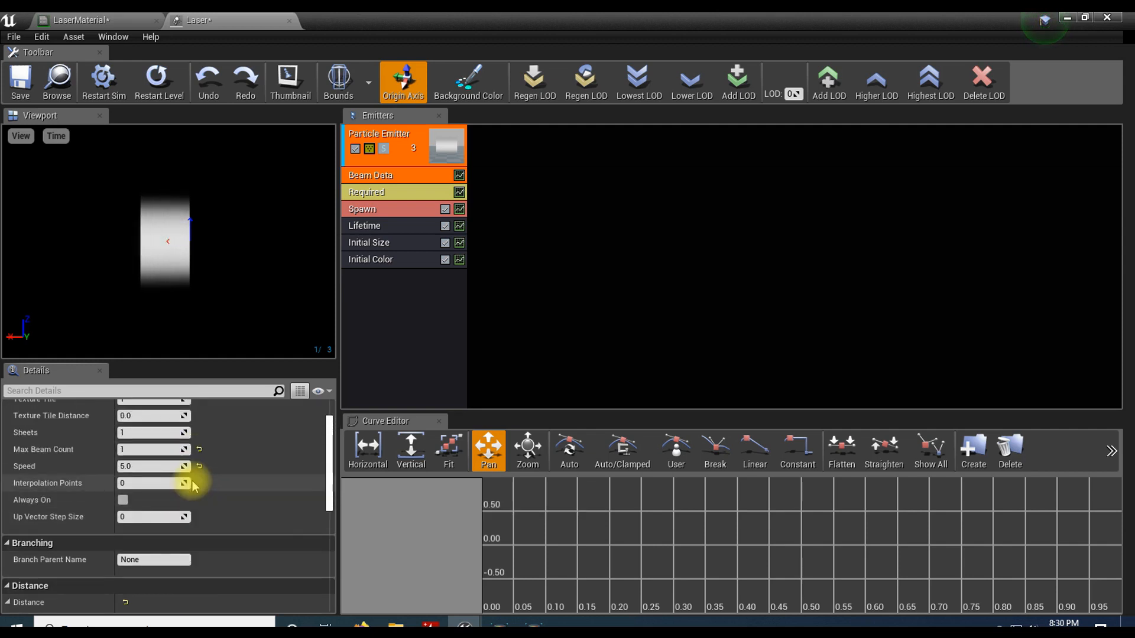
{"action": "left_click", "coordinate": [148, 467]}
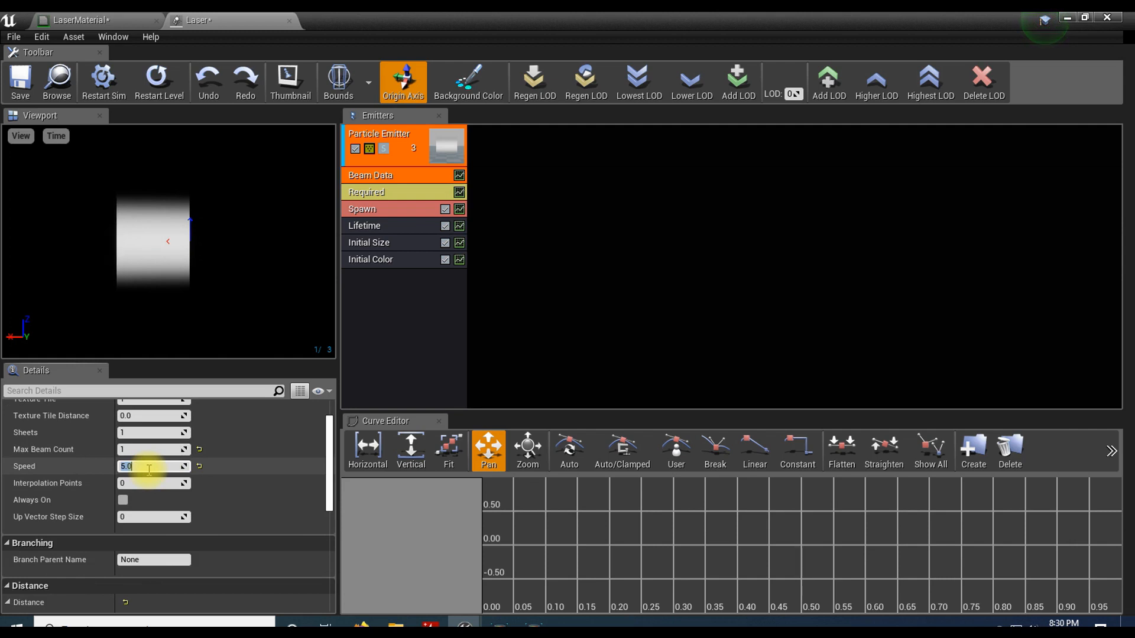
{"action": "type", "text": "0"}
{"action": "key", "text": "Return"}
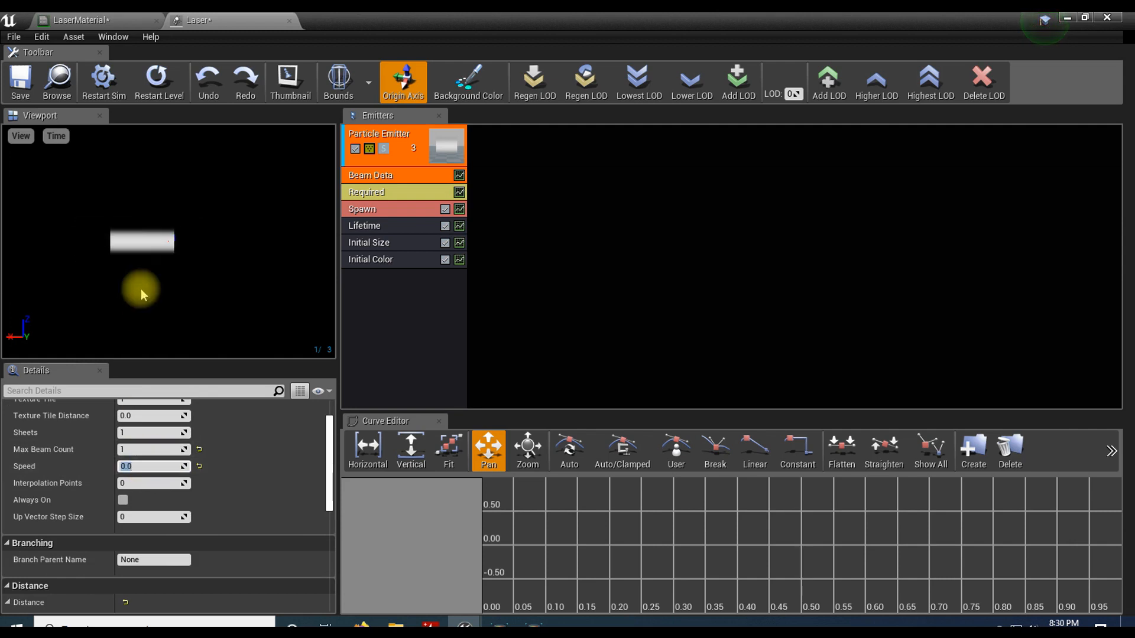
{"action": "scroll", "coordinate": [141, 288], "scroll_direction": "down", "scroll_amount": 5}
{"action": "left_click_drag", "start_coordinate": [141, 288], "coordinate": [138, 242]}
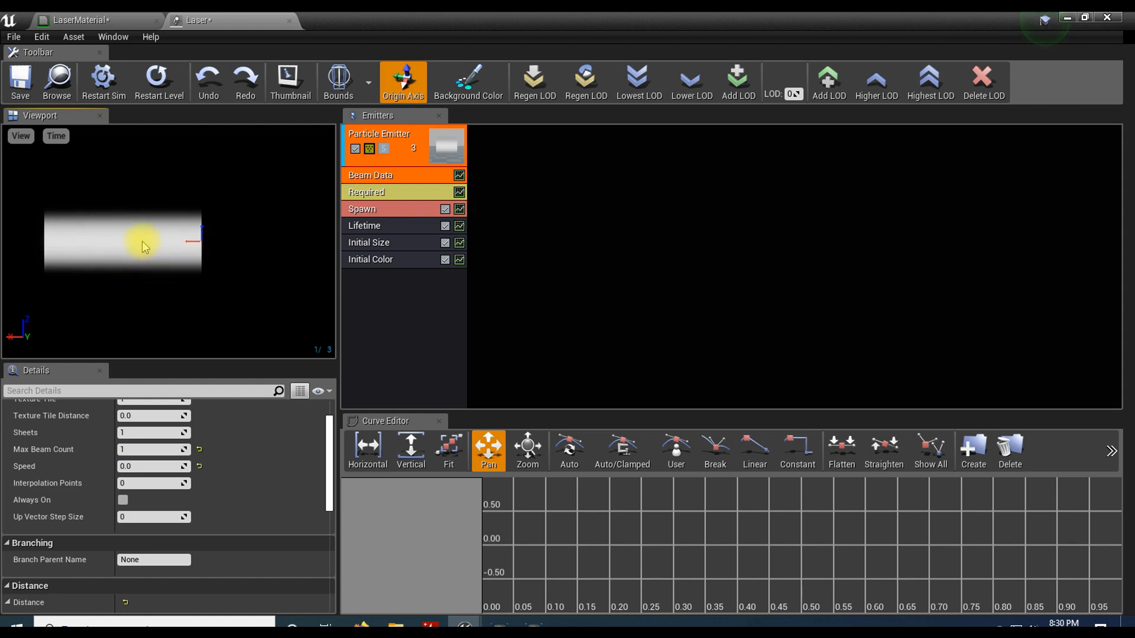
Step: Set the Initial Size module's Start Size maximum to X 3.0, Y 3.0, Z 0.0 and its minimum X and Z to 0.0
{"action": "left_click", "coordinate": [368, 242]}
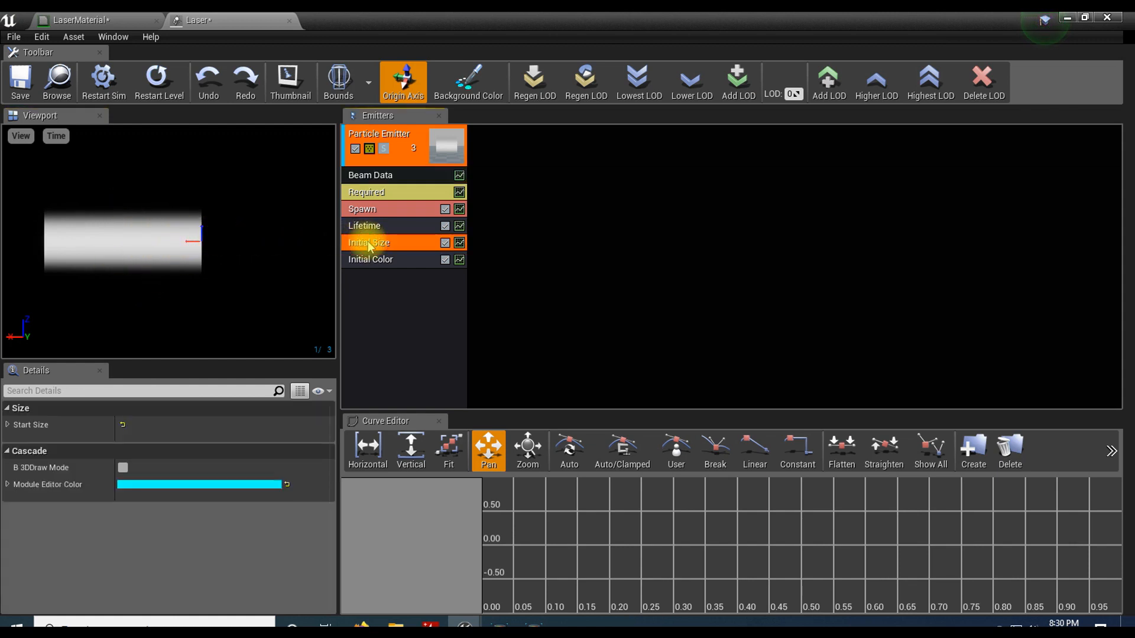
{"action": "left_click", "coordinate": [8, 425]}
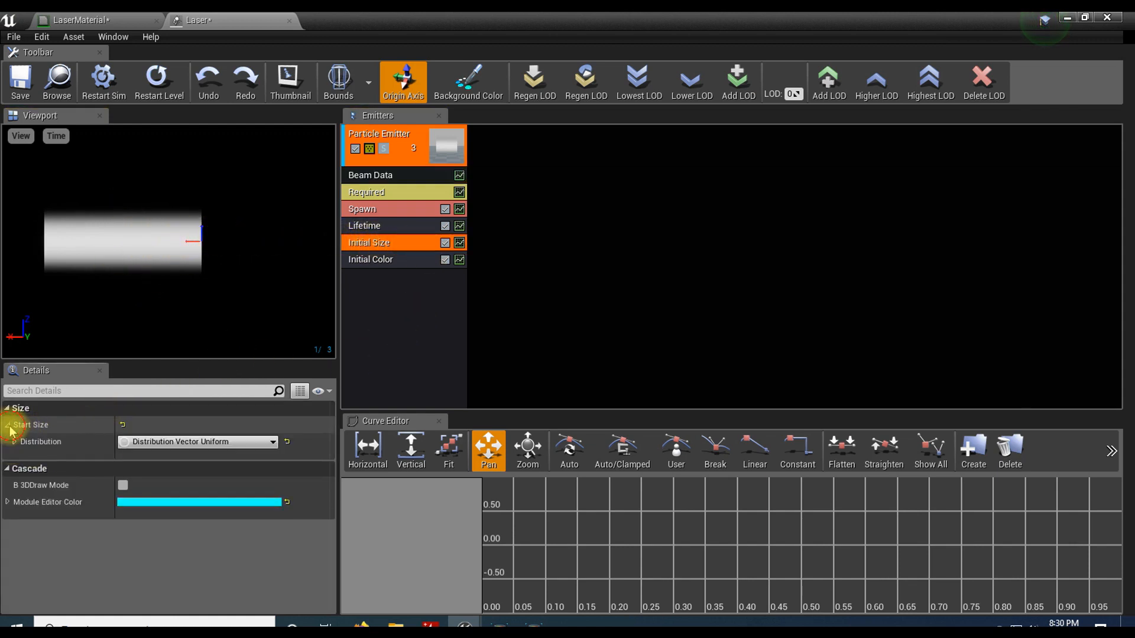
{"action": "left_click", "coordinate": [15, 442]}
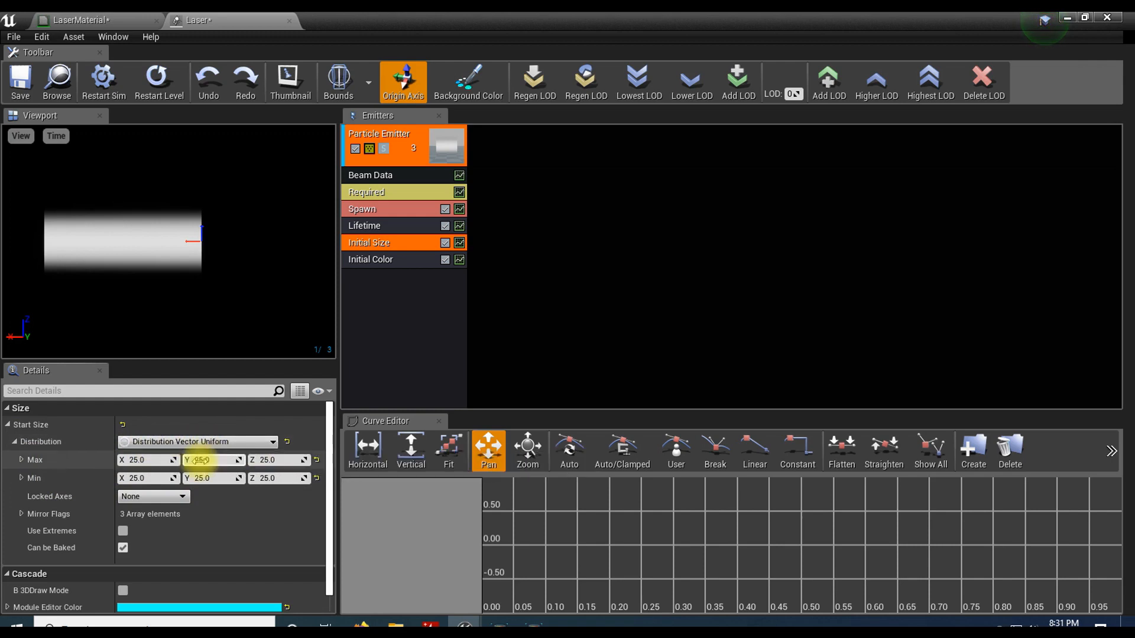
{"action": "left_click", "coordinate": [204, 460]}
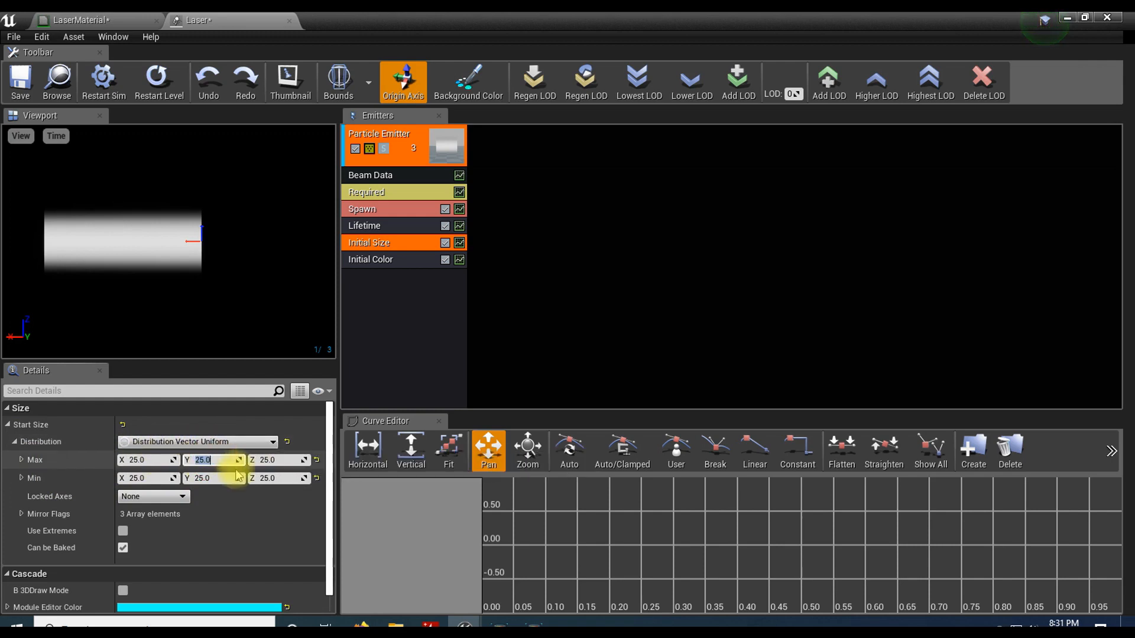
{"action": "left_click", "coordinate": [281, 460]}
{"action": "key", "text": "Return"}
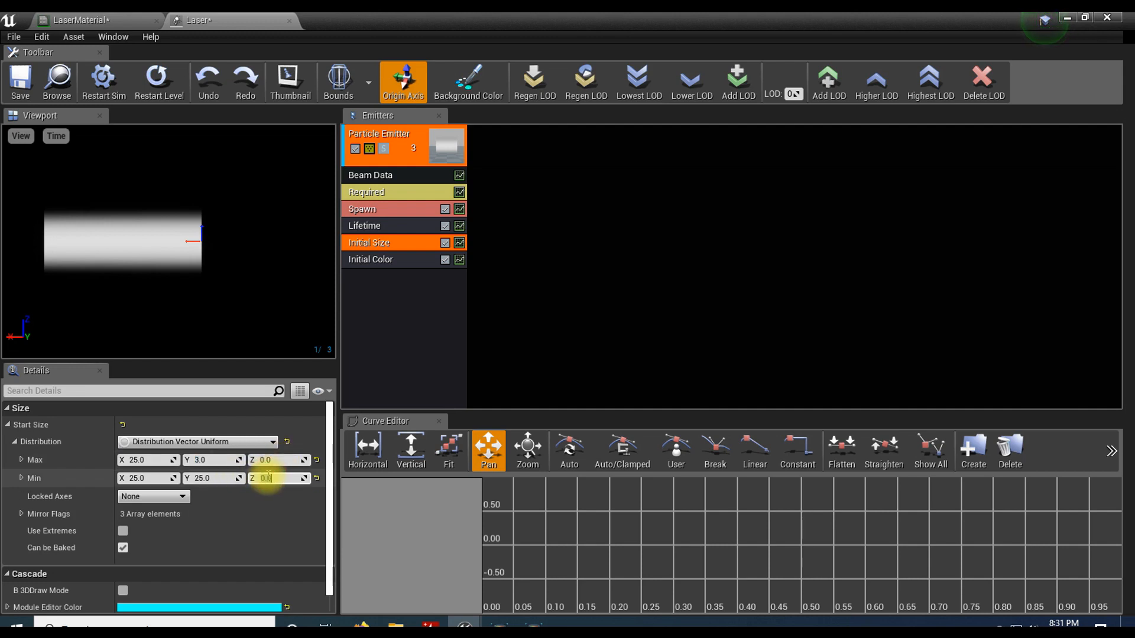
{"action": "left_click", "coordinate": [147, 461]}
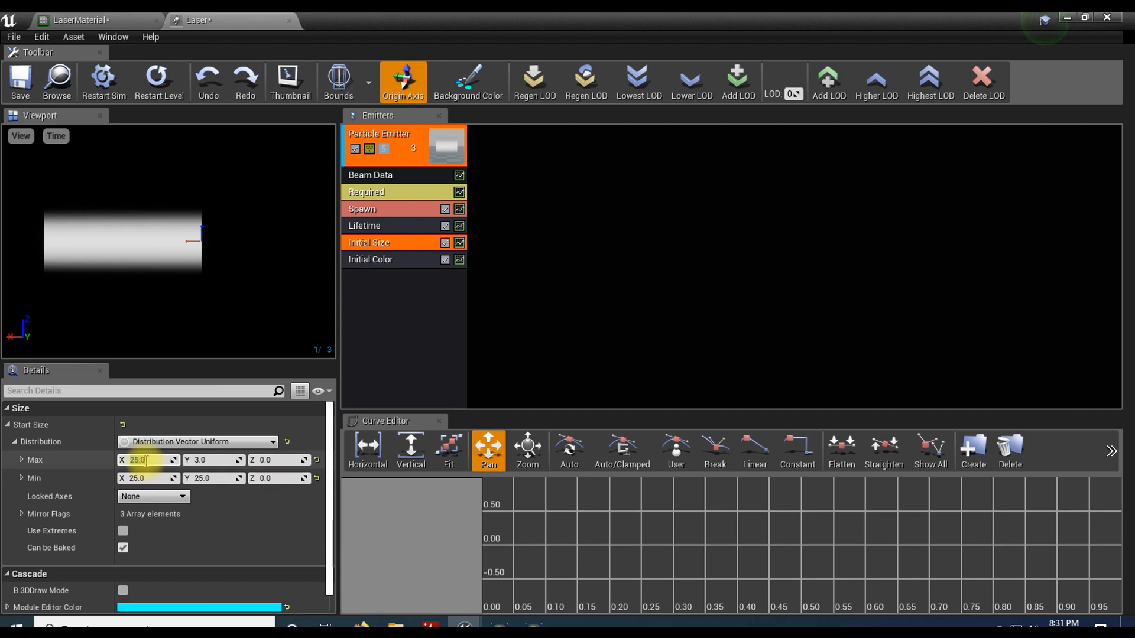
{"action": "key", "text": "Return"}
{"action": "left_click", "coordinate": [150, 477]}
{"action": "key", "text": "Return"}
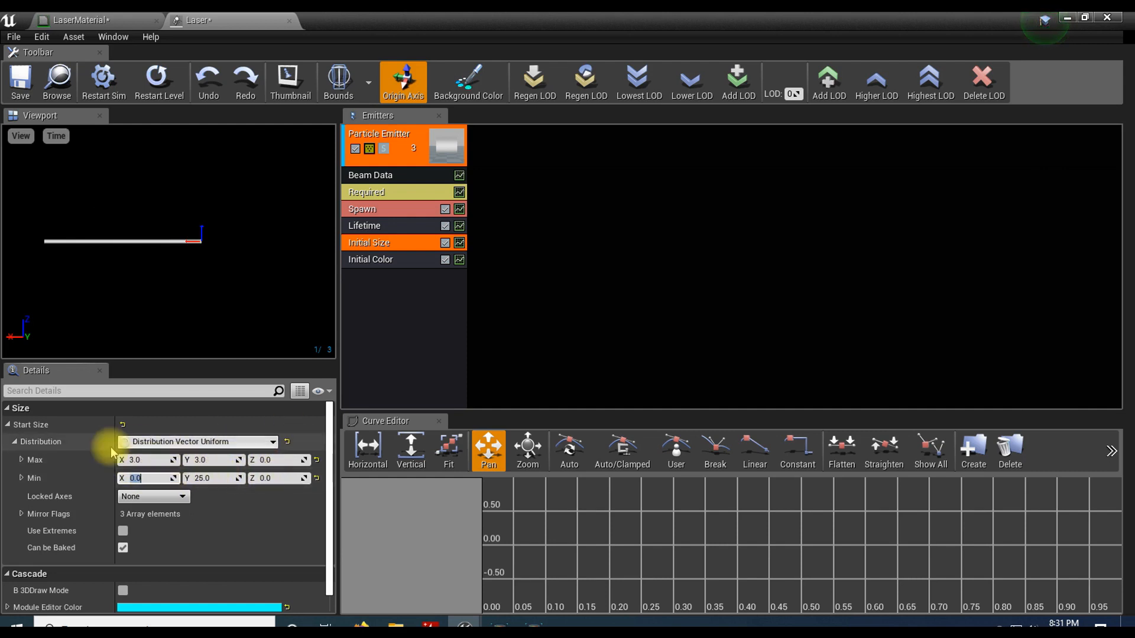
Step: Switch the Initial Size module's Start Size to Distribution Vector Constant and set its X constant to 3.0
{"action": "left_click", "coordinate": [210, 448]}
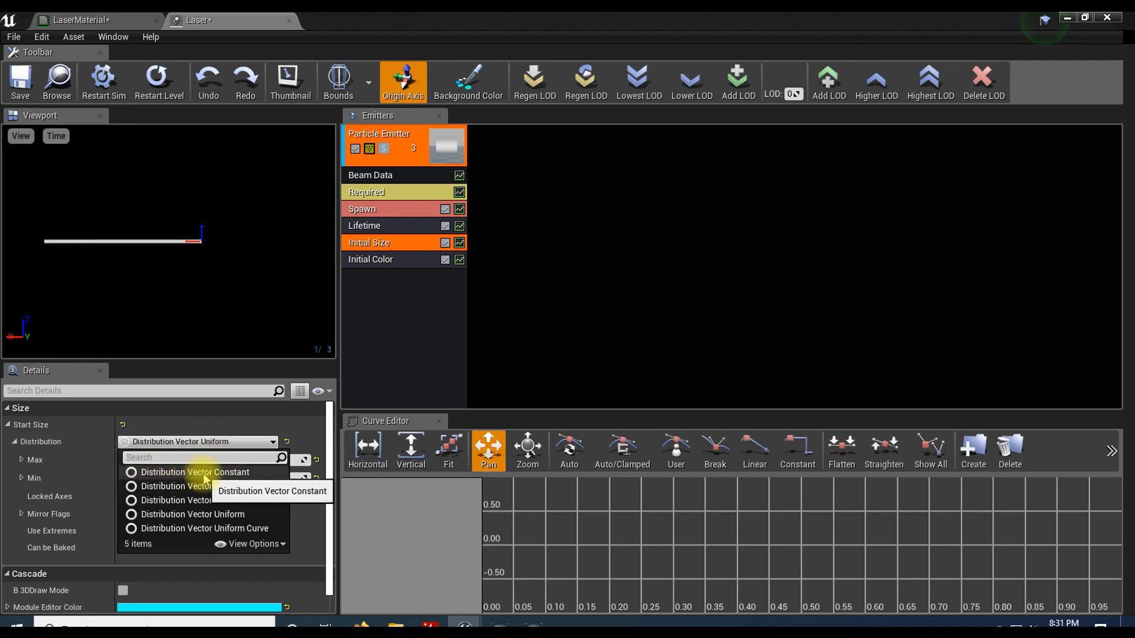
{"action": "left_click", "coordinate": [203, 473]}
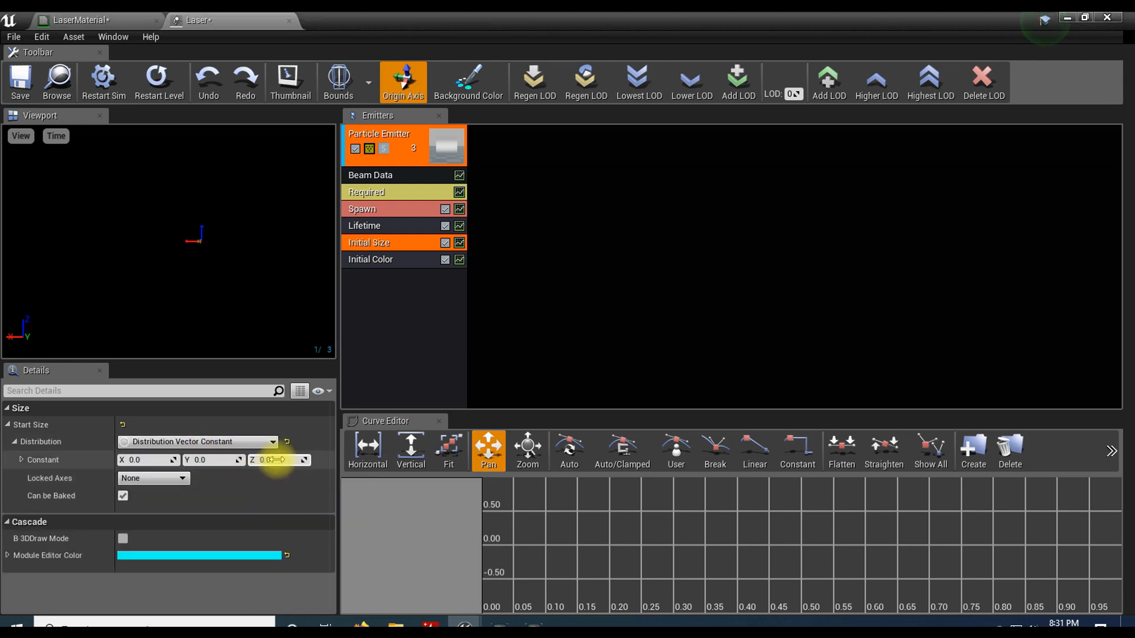
{"action": "left_click", "coordinate": [145, 461]}
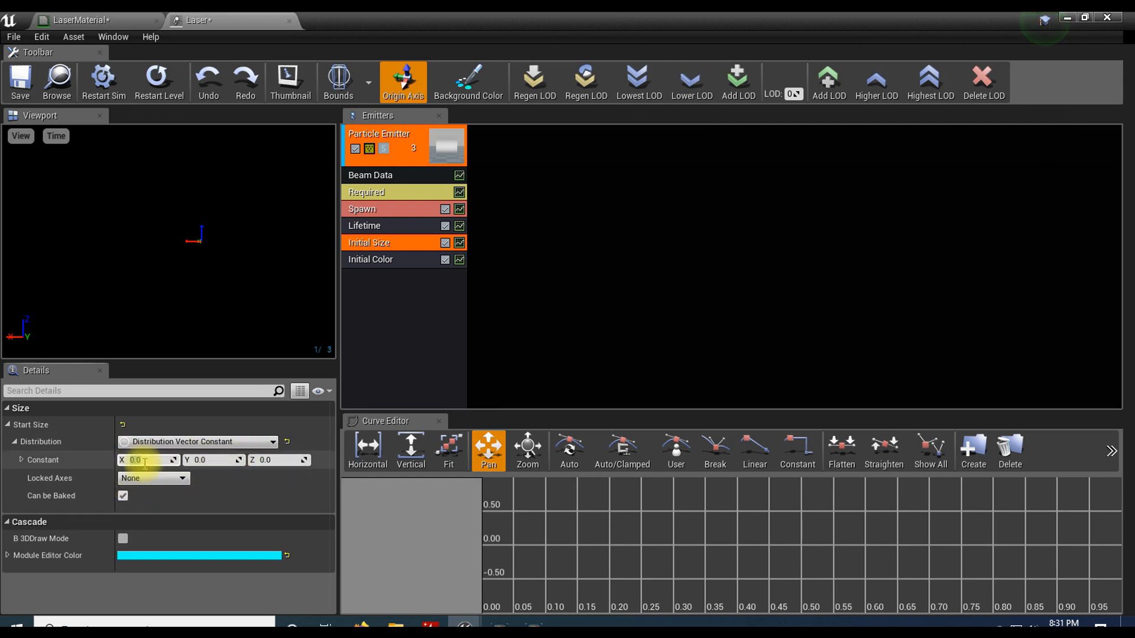
{"action": "key", "text": "Return"}
{"action": "left_click_drag", "start_coordinate": [172, 254], "coordinate": [167, 219]}
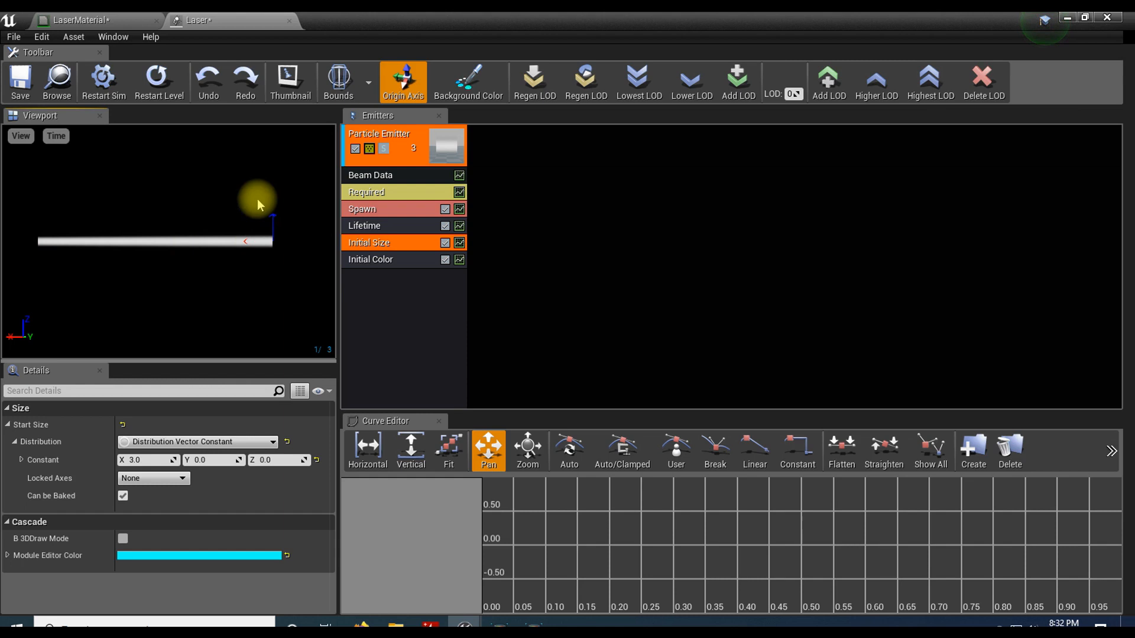
Step: Reverse the beam's direction by setting the Beam Data module's Distance constant to -100.0
{"action": "left_click", "coordinate": [384, 178]}
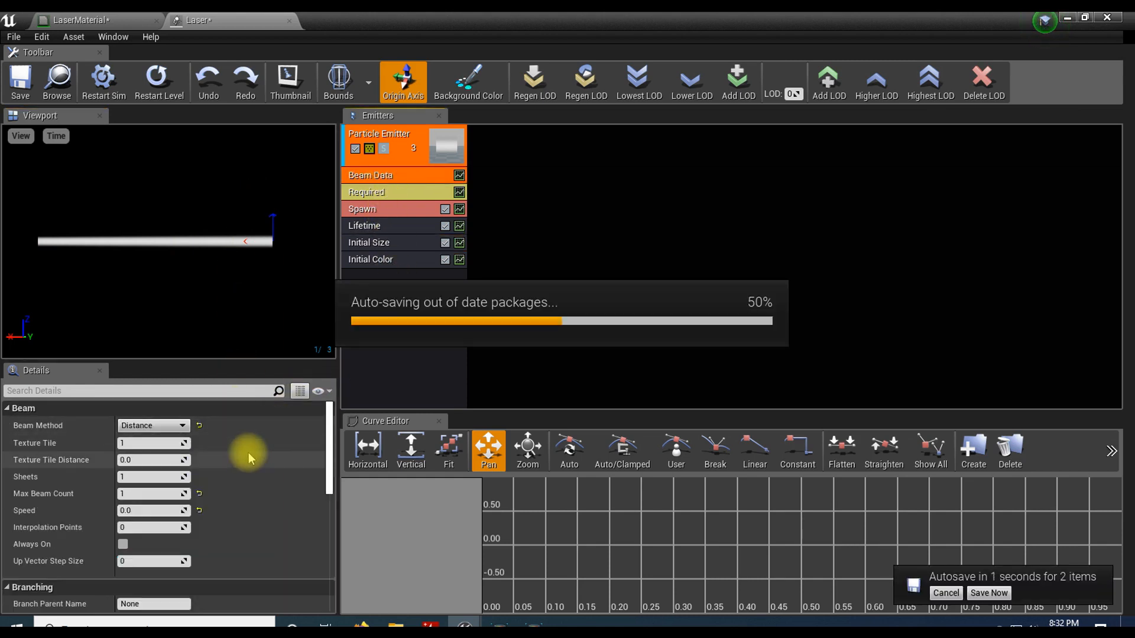
{"action": "scroll", "coordinate": [251, 449], "scroll_direction": "down", "scroll_amount": 8}
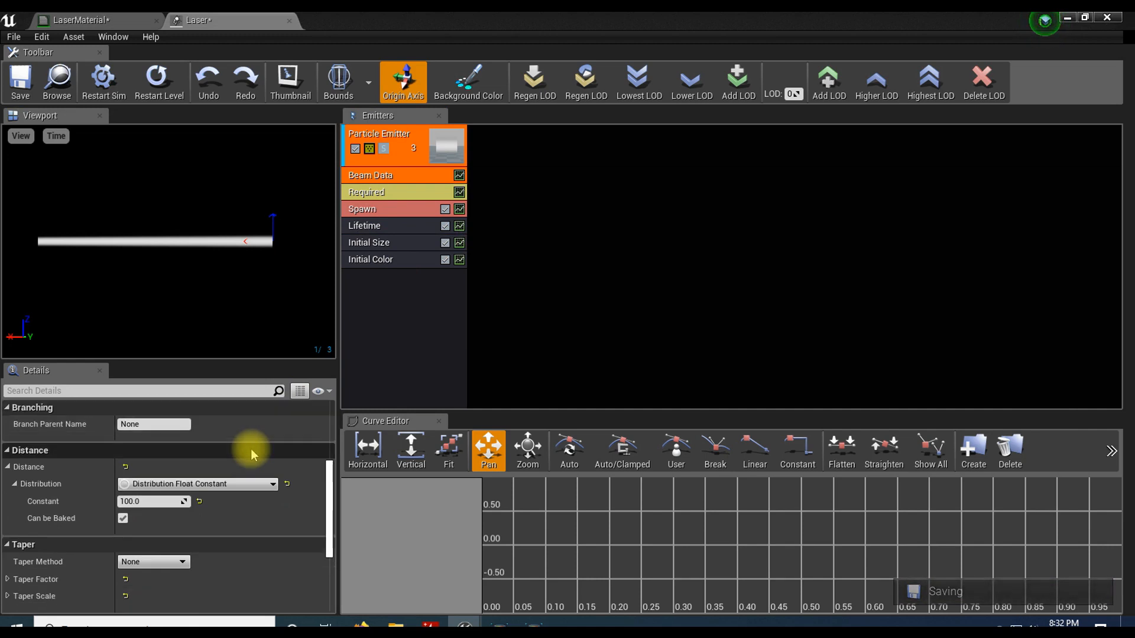
{"action": "scroll", "coordinate": [250, 448], "scroll_direction": "down", "scroll_amount": 2}
{"action": "scroll", "coordinate": [252, 448], "scroll_direction": "up", "scroll_amount": 2}
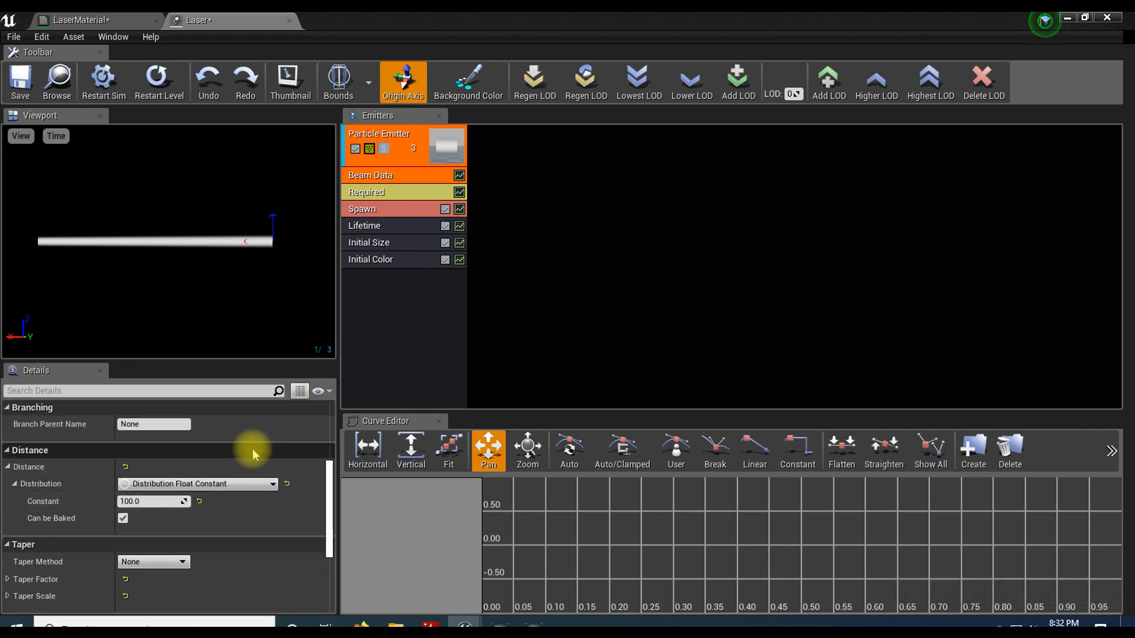
{"action": "left_click", "coordinate": [164, 501]}
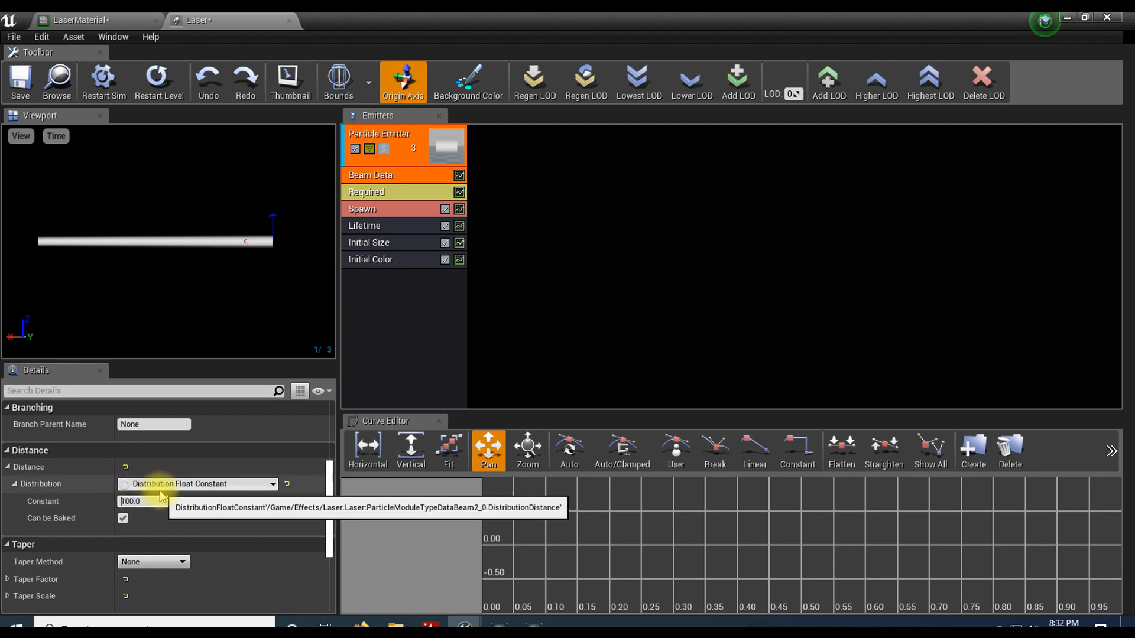
{"action": "type", "text": "-"}
{"action": "key", "text": "Return"}
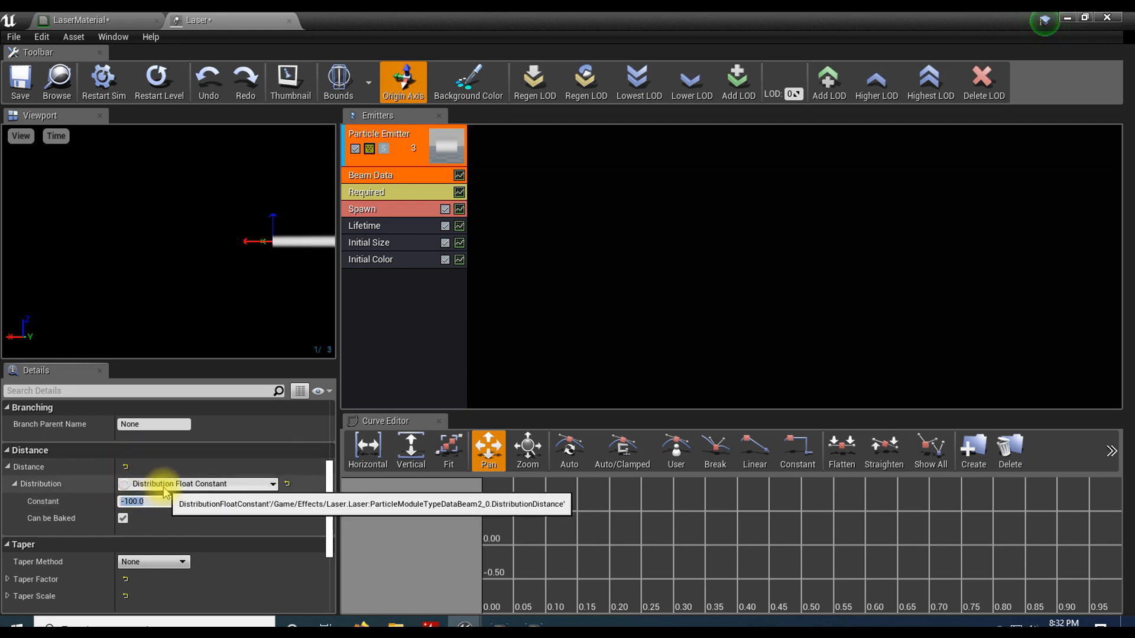
{"action": "left_click_drag", "start_coordinate": [141, 284], "coordinate": [161, 272]}
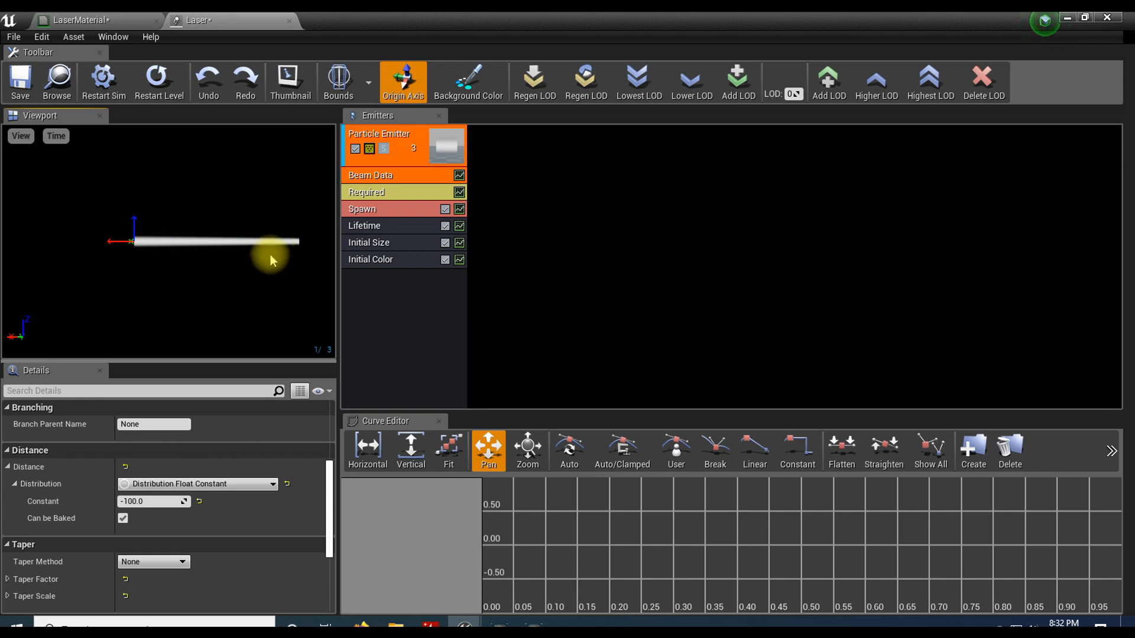
{"action": "scroll", "coordinate": [260, 458], "scroll_direction": "up", "scroll_amount": 5}
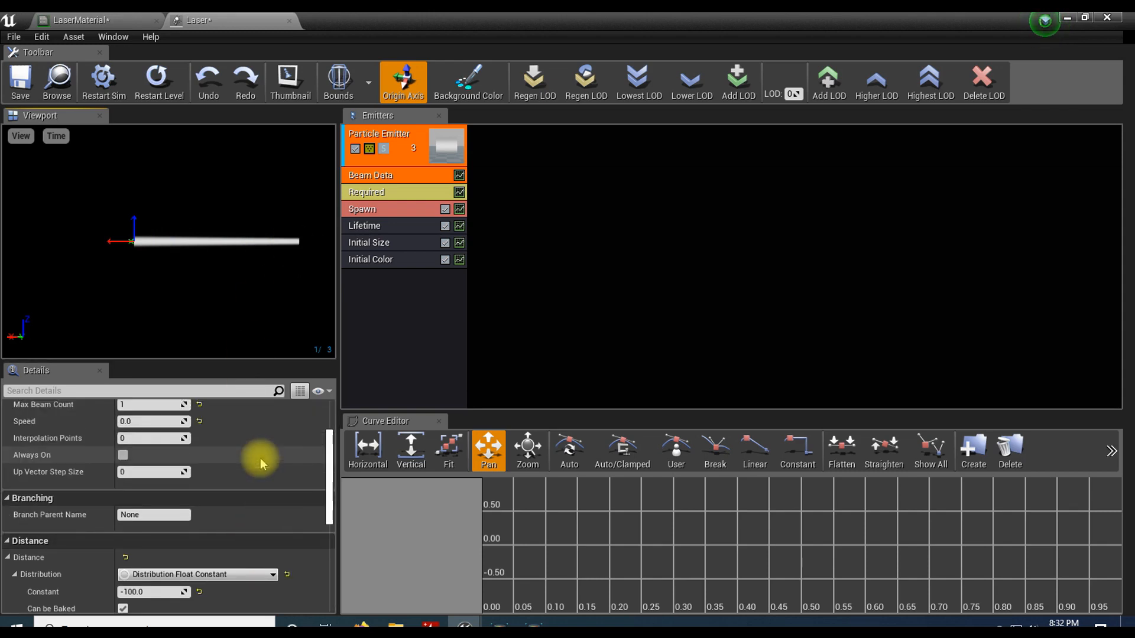
{"action": "scroll", "coordinate": [260, 459], "scroll_direction": "up", "scroll_amount": 1}
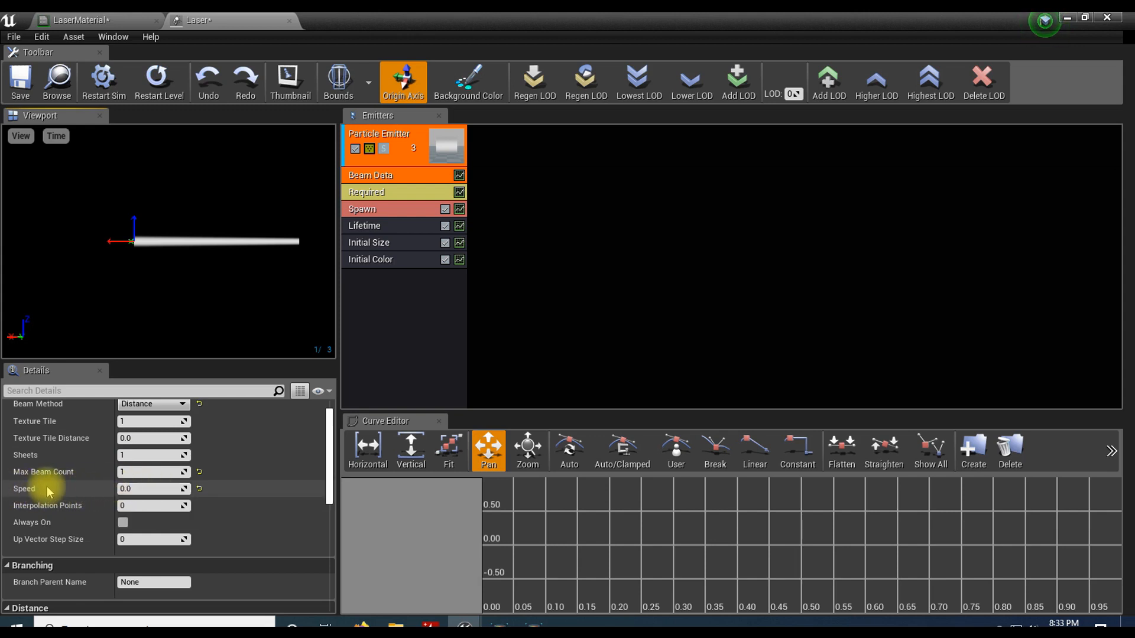
{"action": "left_click", "coordinate": [138, 492]}
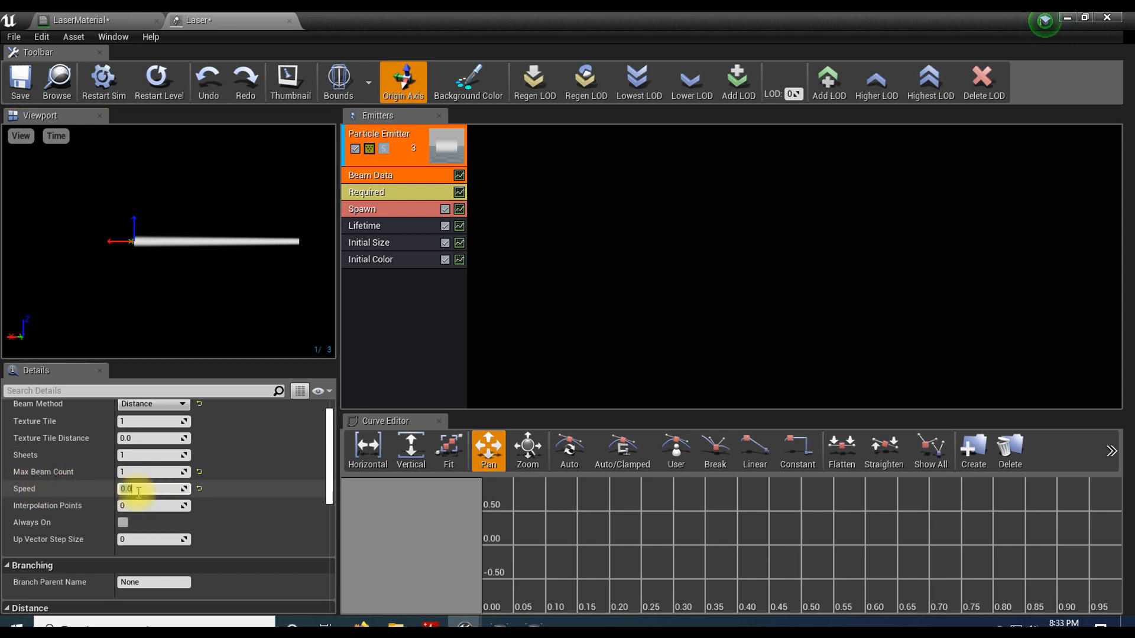
{"action": "key", "text": "Return"}
{"action": "left_click", "coordinate": [138, 489]}
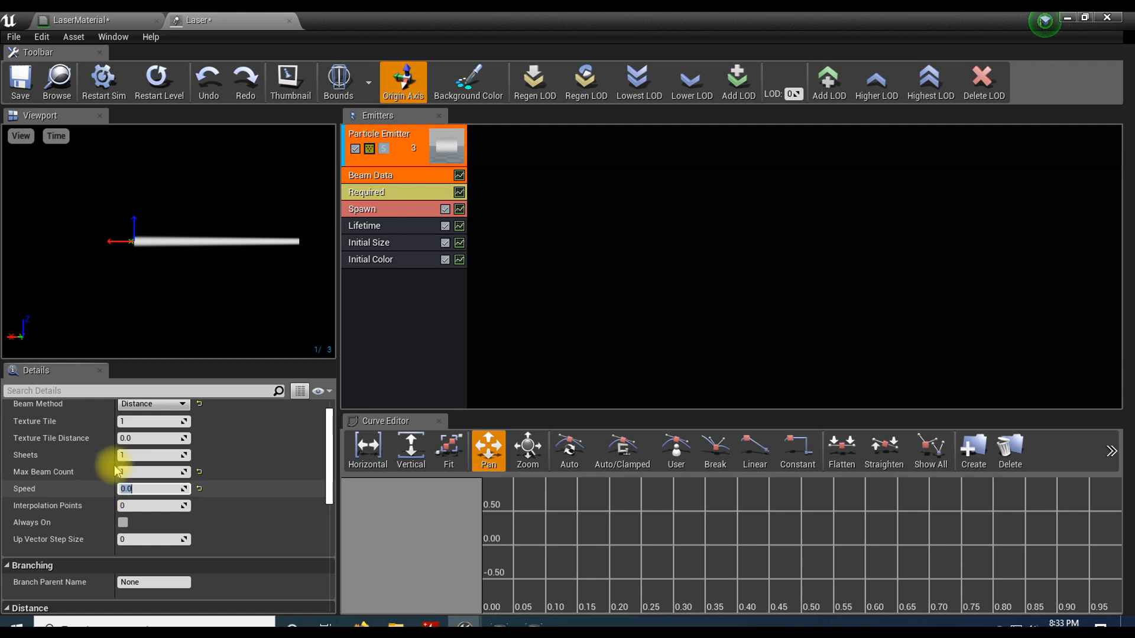
Step: Set the Initial Color module's Start Color constant to a light green of about R 0.28, G 1.0, B 0.23
{"action": "left_click", "coordinate": [382, 261]}
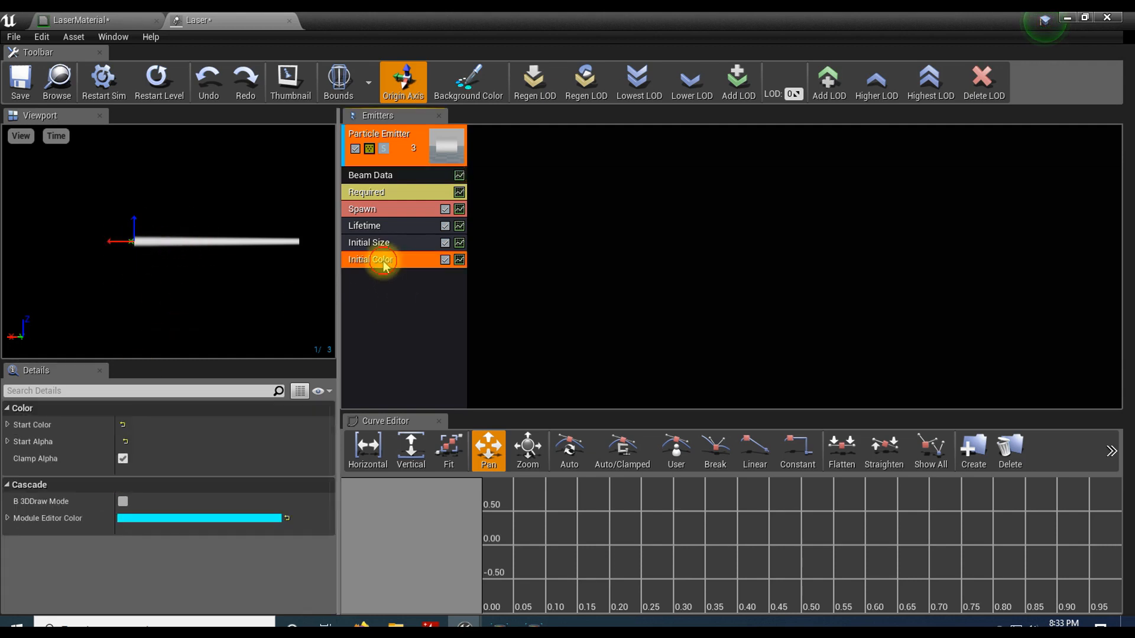
{"action": "left_click", "coordinate": [8, 425]}
{"action": "left_click", "coordinate": [15, 441]}
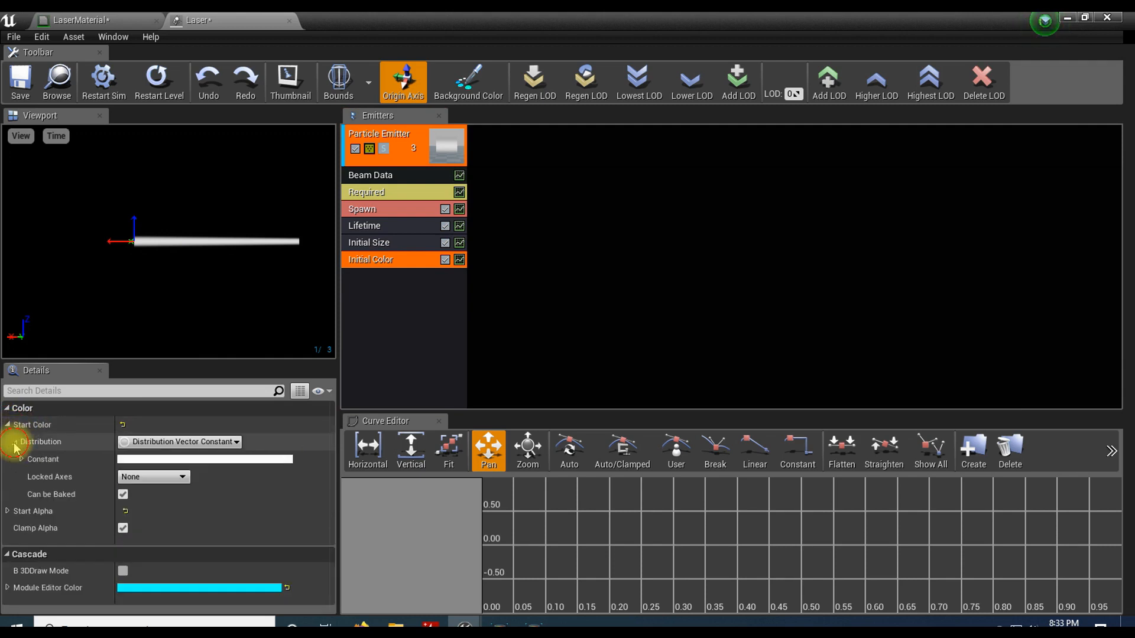
{"action": "left_click", "coordinate": [158, 460]}
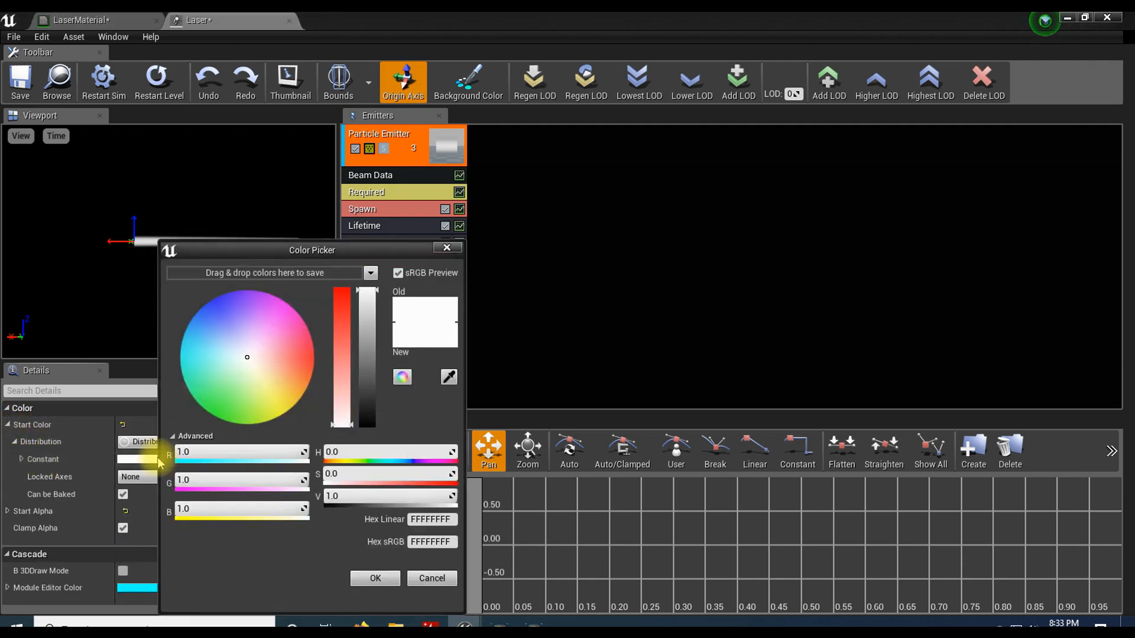
{"action": "left_click", "coordinate": [224, 403]}
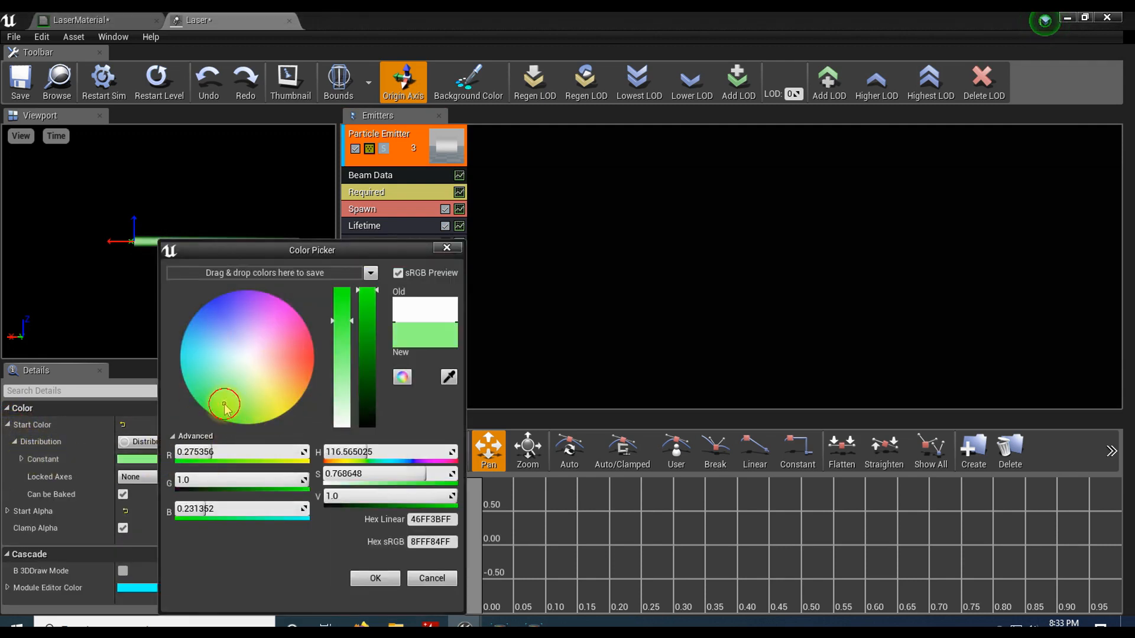
{"action": "left_click_drag", "start_coordinate": [225, 250], "coordinate": [382, 276]}
{"action": "left_click", "coordinate": [530, 606]}
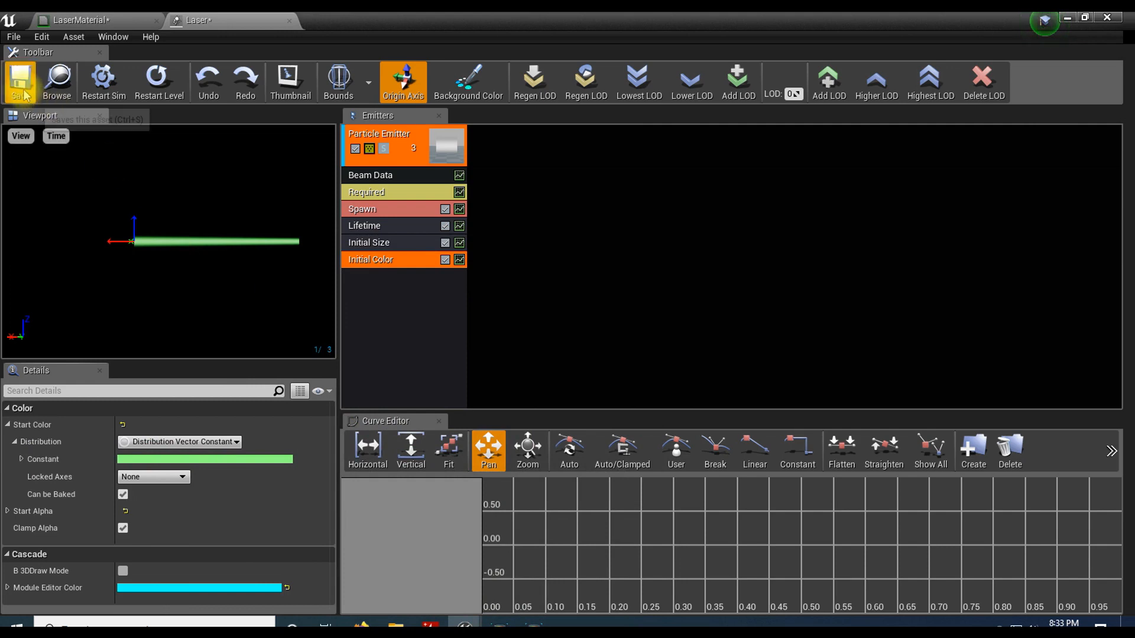
Step: Save the Laser particle system and all other unsaved assets, and close the asset editor window
{"action": "left_click", "coordinate": [24, 93]}
{"action": "left_click", "coordinate": [14, 37]}
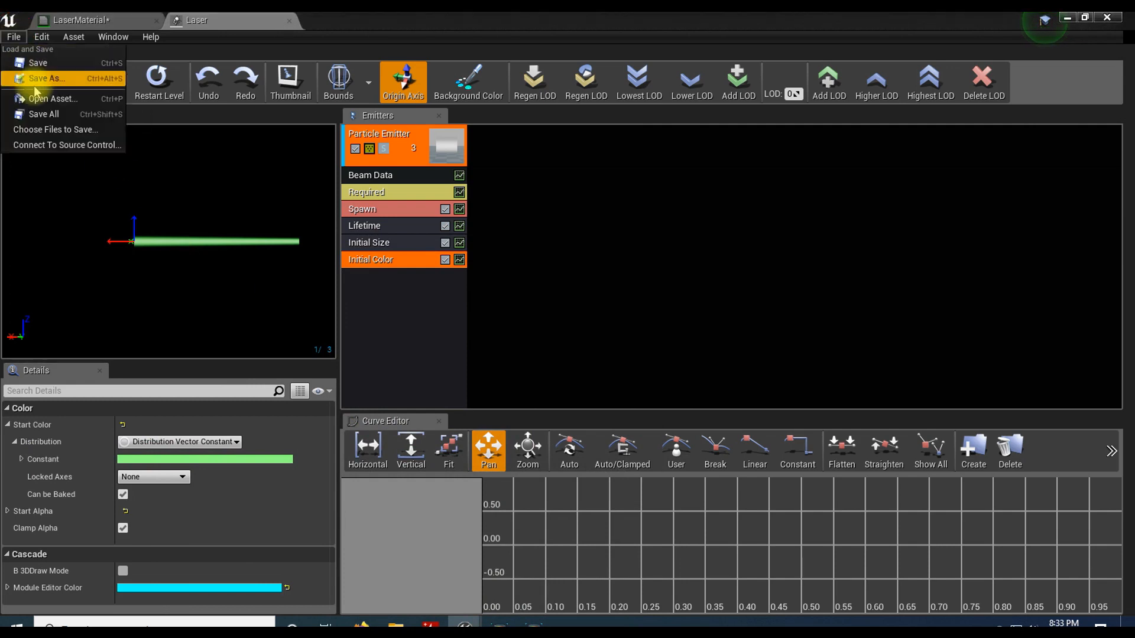
{"action": "left_click", "coordinate": [43, 114]}
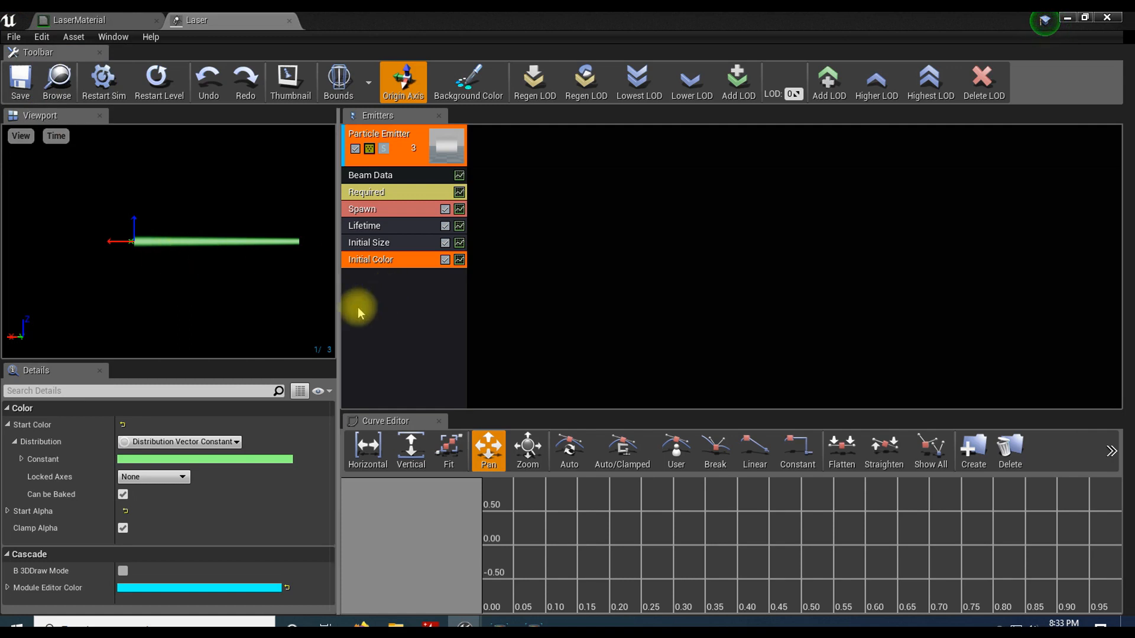
{"action": "left_click", "coordinate": [1107, 17]}
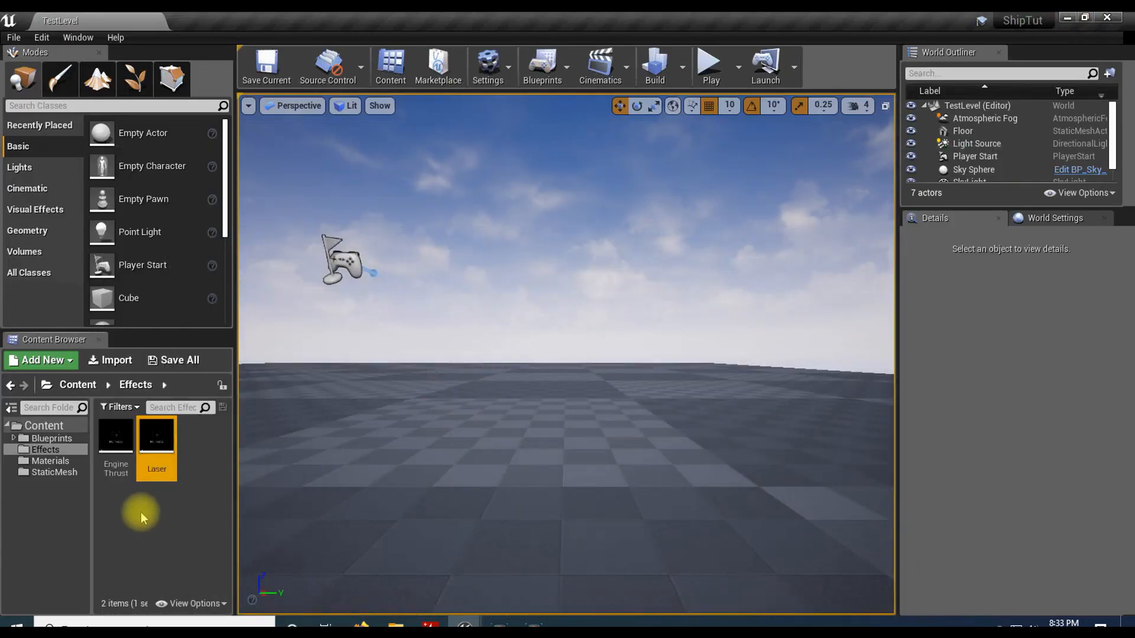
Step: Create an Actor Blueprint Class named Laser in the Blueprints/Player folder and open it for editing
{"action": "left_click", "coordinate": [39, 438]}
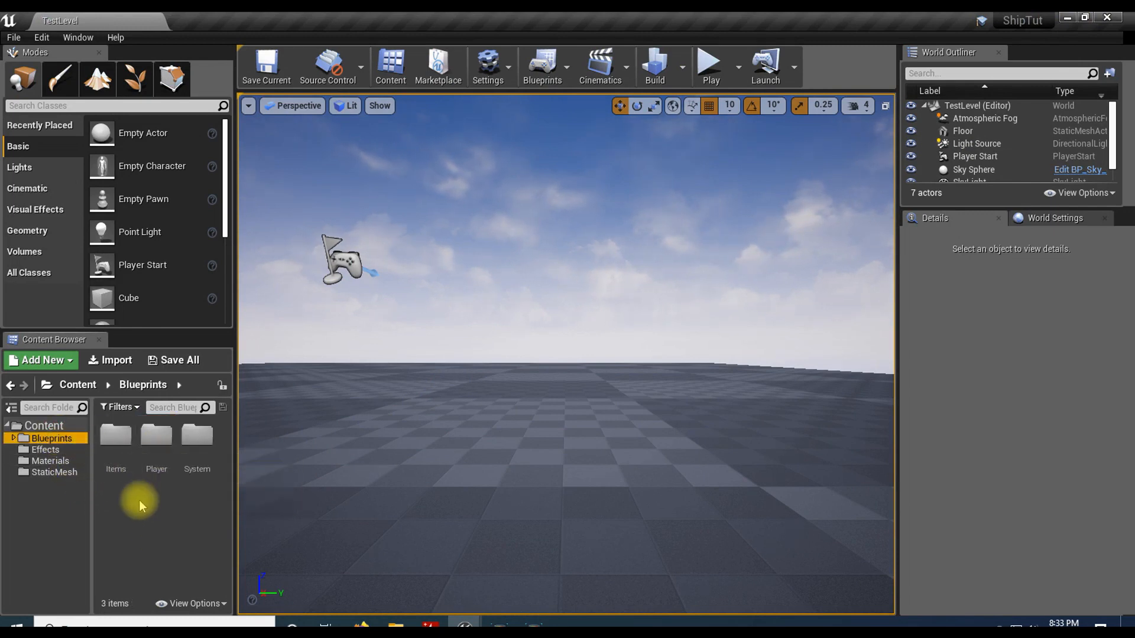
{"action": "double_click", "coordinate": [156, 438]}
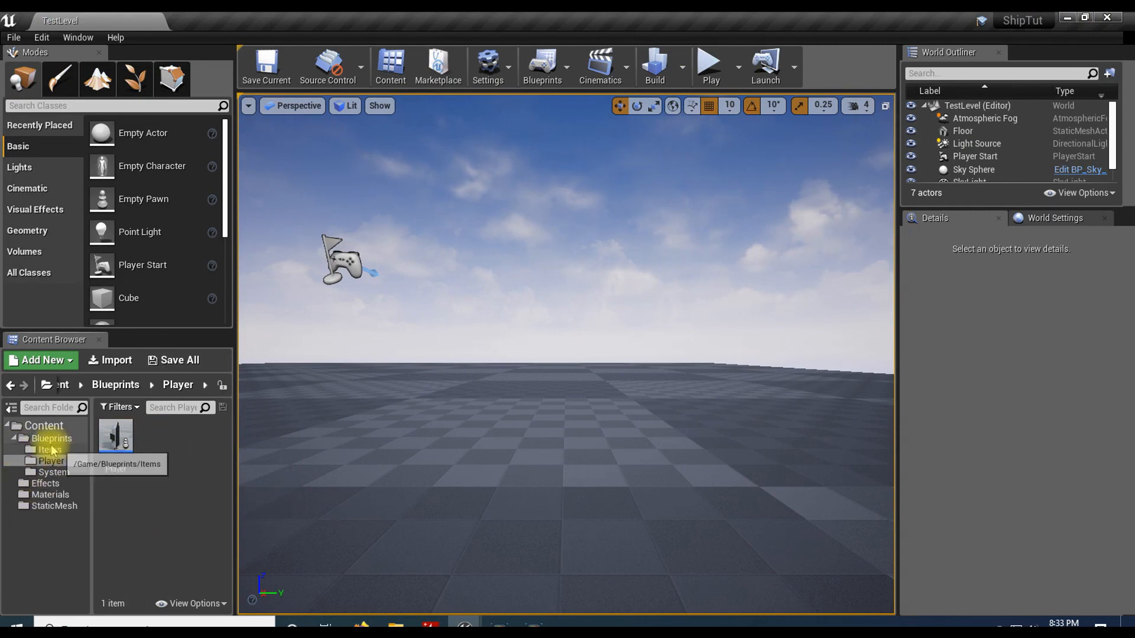
{"action": "right_click", "coordinate": [163, 441]}
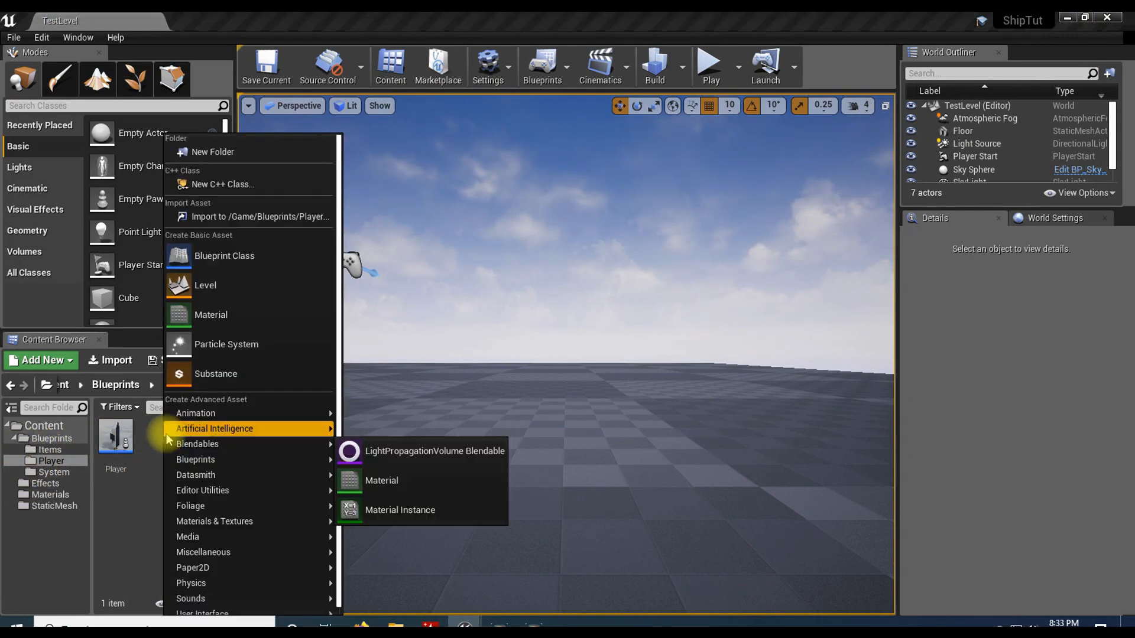
{"action": "left_click", "coordinate": [284, 258]}
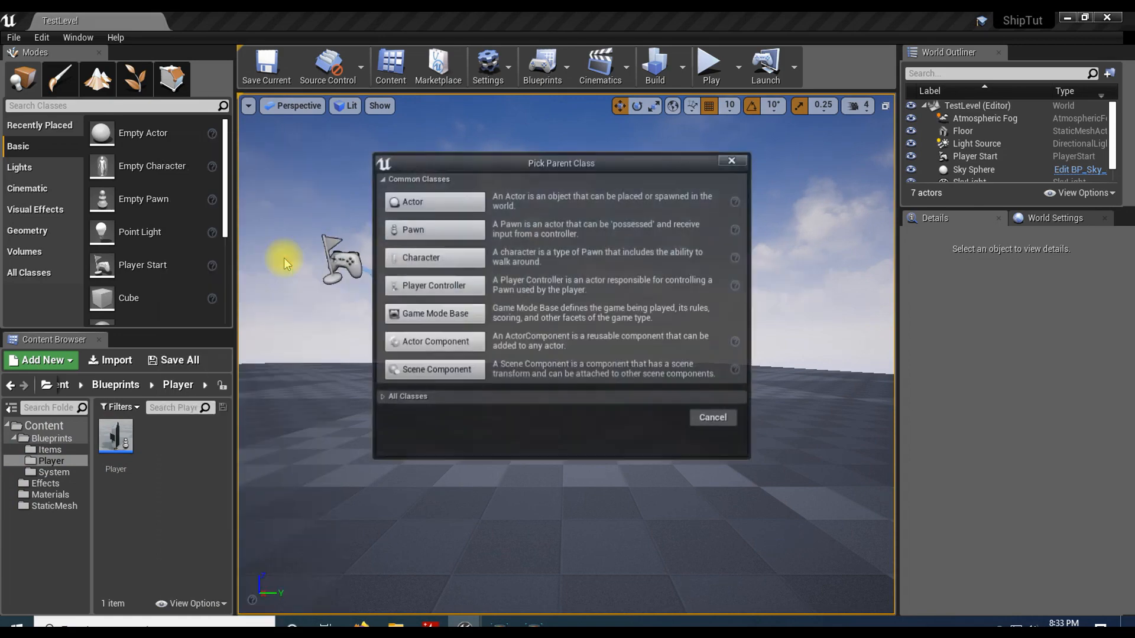
{"action": "left_click", "coordinate": [436, 202]}
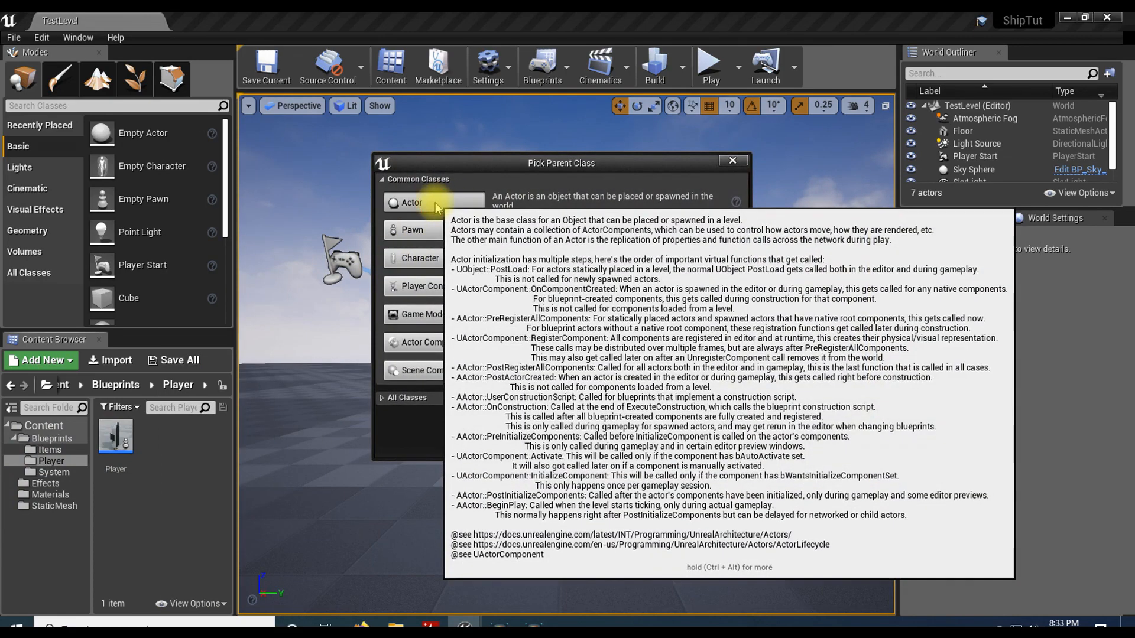
{"action": "type", "text": "Laser"}
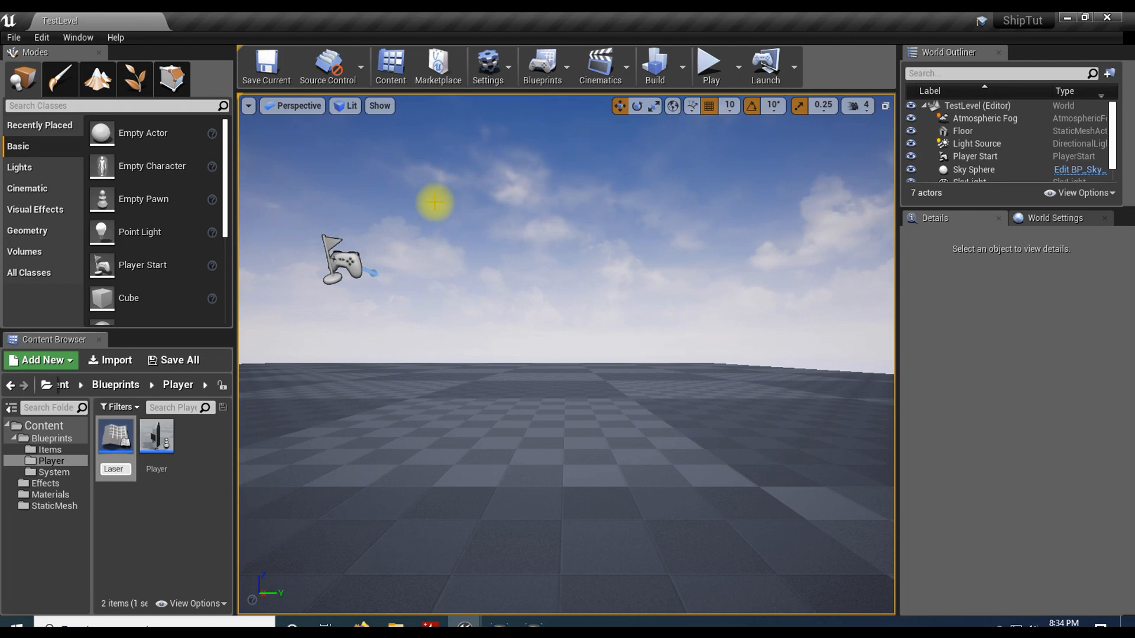
{"action": "key", "text": "Return"}
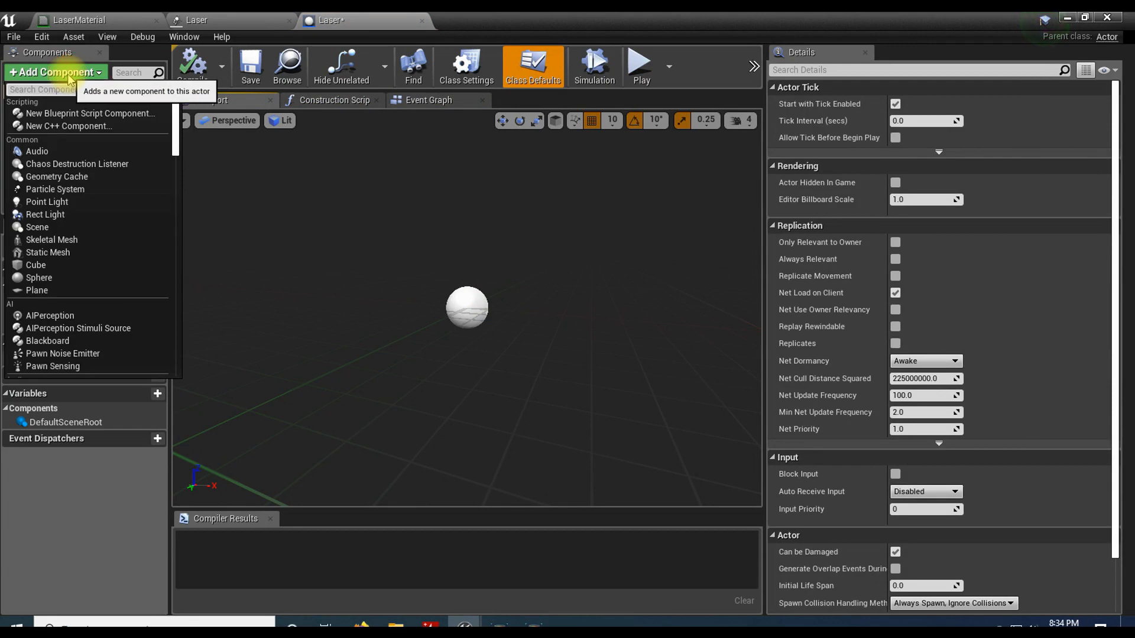
Step: Add a Sphere Collision component to the Laser blueprint and make it the root in place of DefaultSceneRoot
{"action": "type", "text": "sphere"}
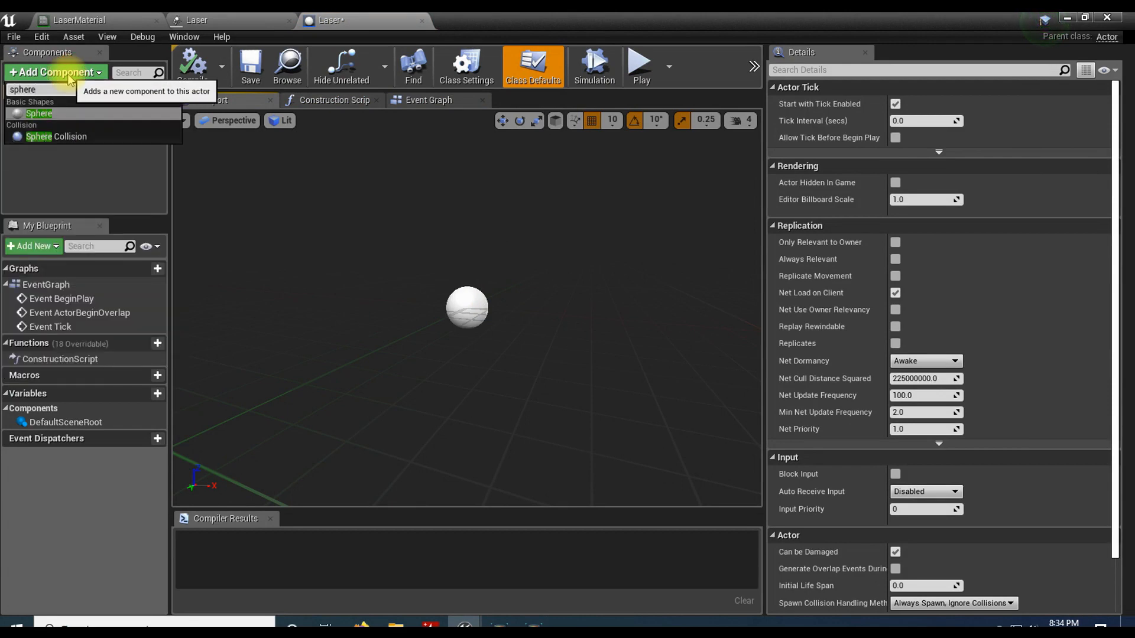
{"action": "left_click", "coordinate": [86, 136]}
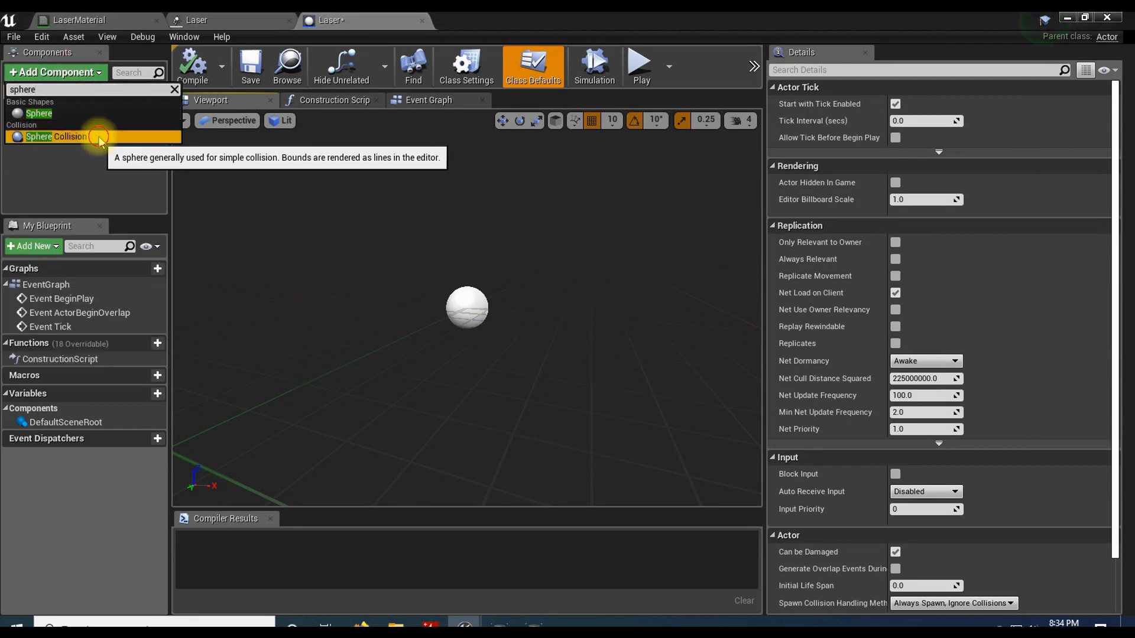
{"action": "left_click", "coordinate": [86, 136]}
{"action": "mouse_move", "coordinate": [53, 124]}
{"action": "left_mouse_down"}
{"action": "mouse_move", "coordinate": [45, 154]}
{"action": "mouse_move", "coordinate": [51, 113]}
{"action": "left_mouse_up"}
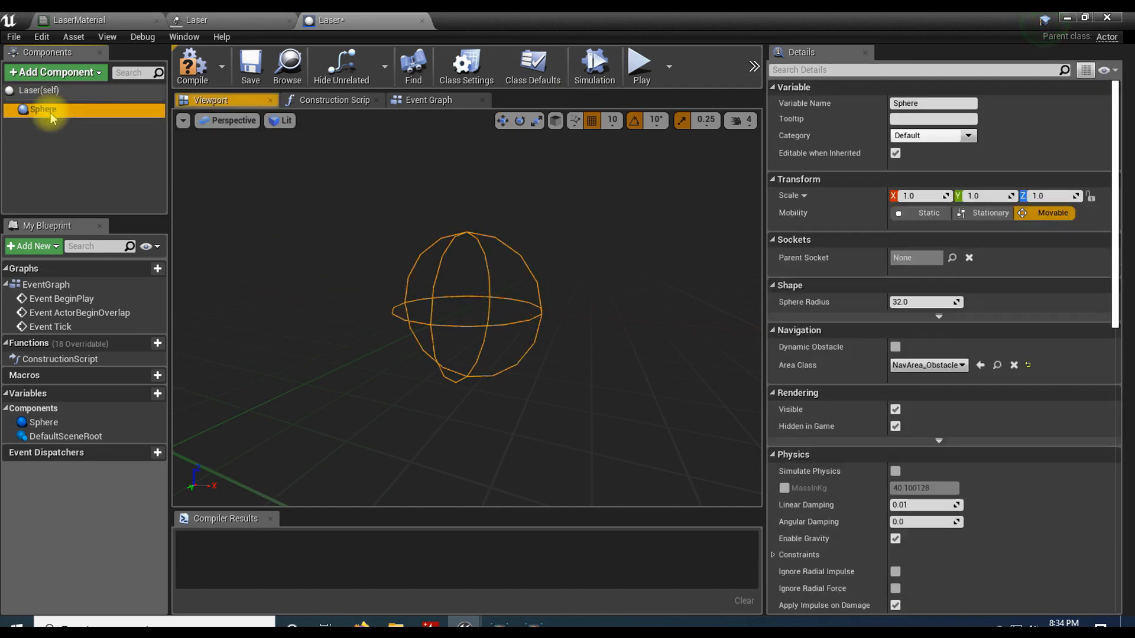
Step: Rename the root sphere component to SphereCollision
{"action": "left_click", "coordinate": [51, 112]}
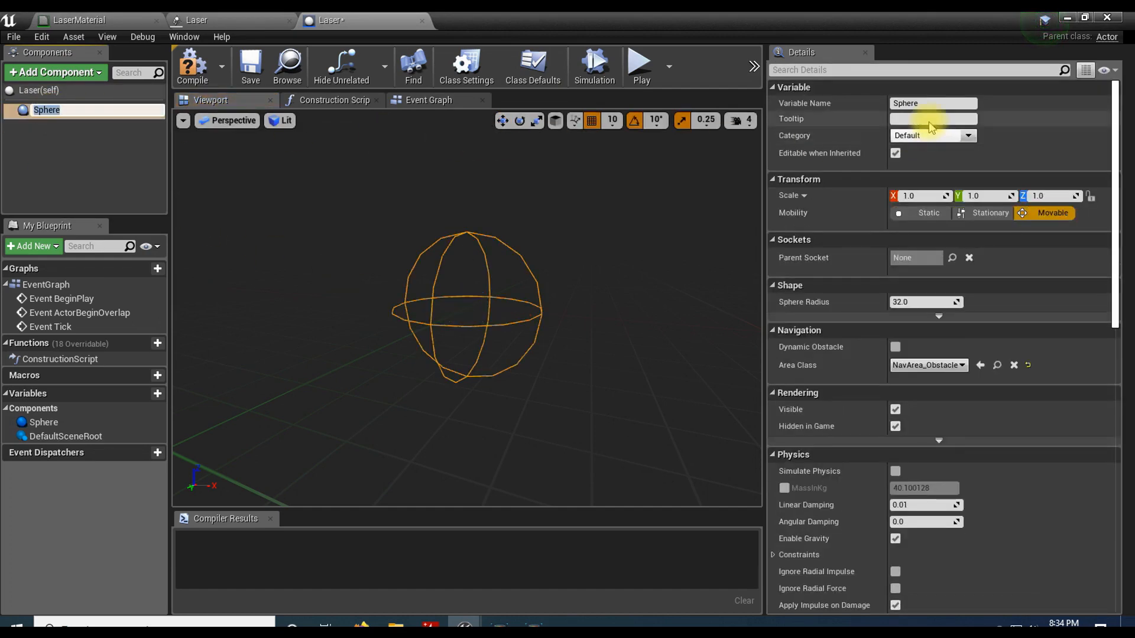
{"action": "left_click", "coordinate": [932, 105]}
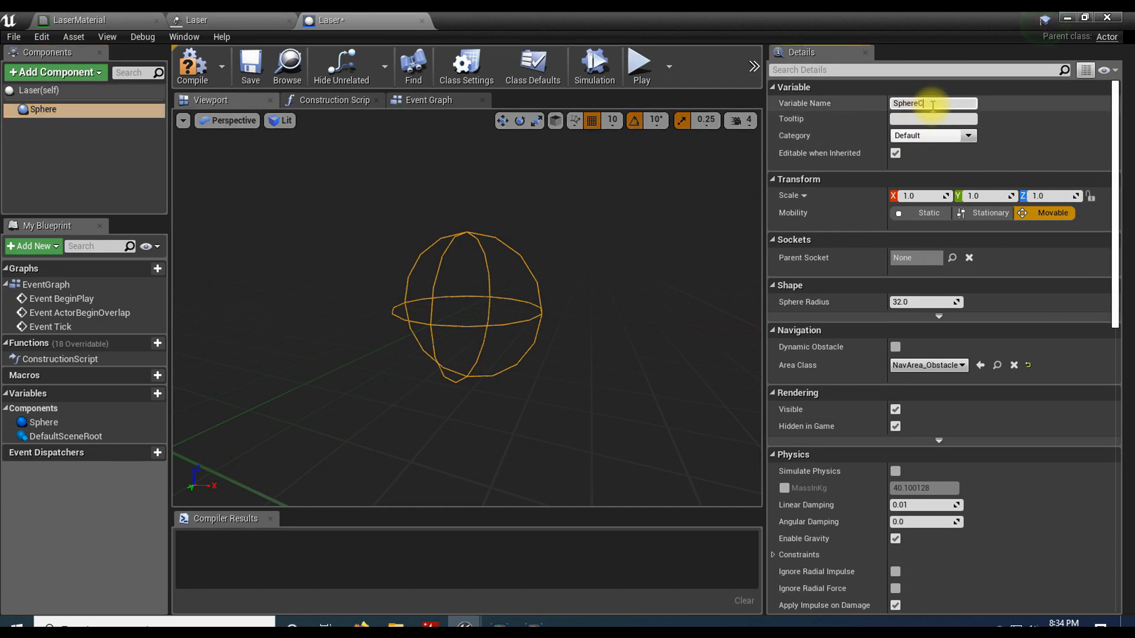
{"action": "key", "text": "Return"}
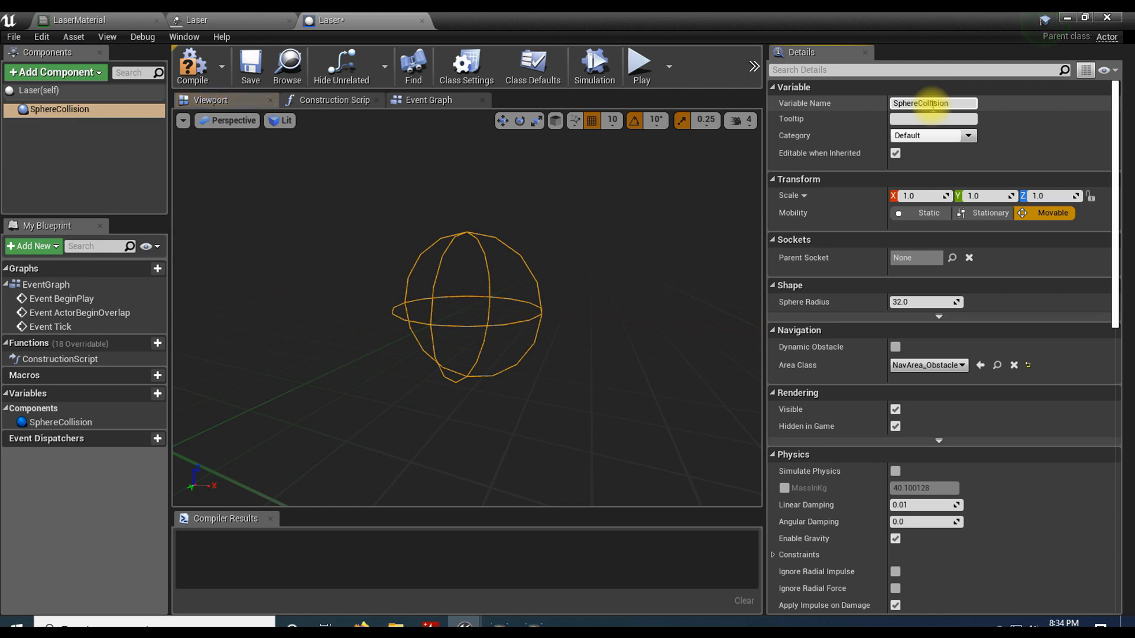
Step: Add a Particle System component named Laser under SphereCollision and assign the Laser particle system as its template
{"action": "left_click", "coordinate": [73, 74]}
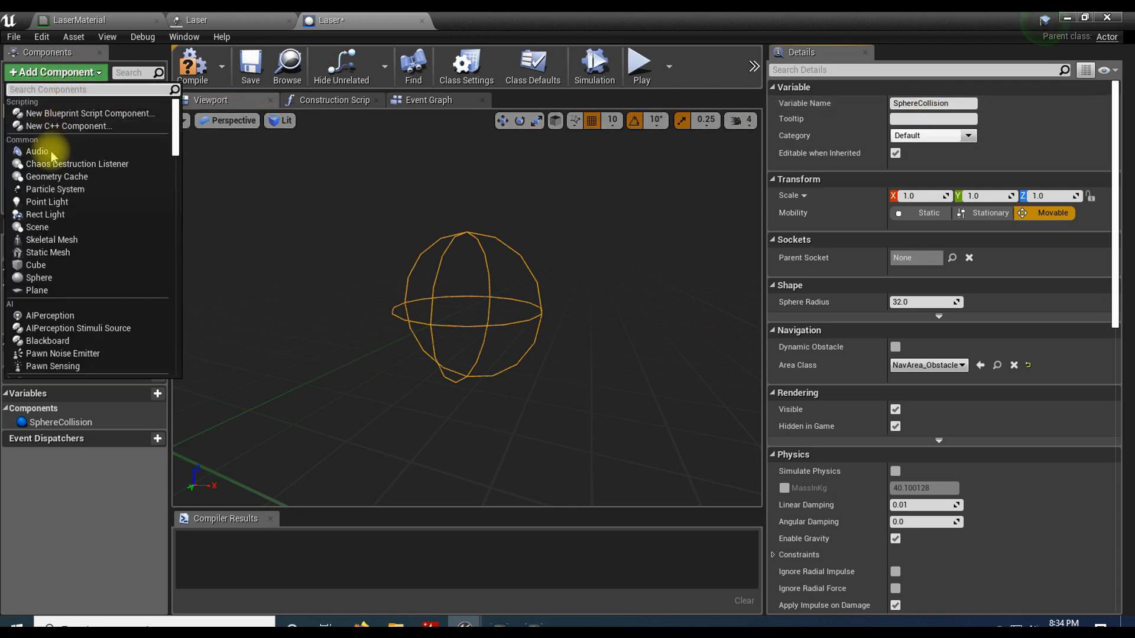
{"action": "left_click", "coordinate": [53, 189]}
{"action": "type", "text": "Laser"}
{"action": "key", "text": "Return"}
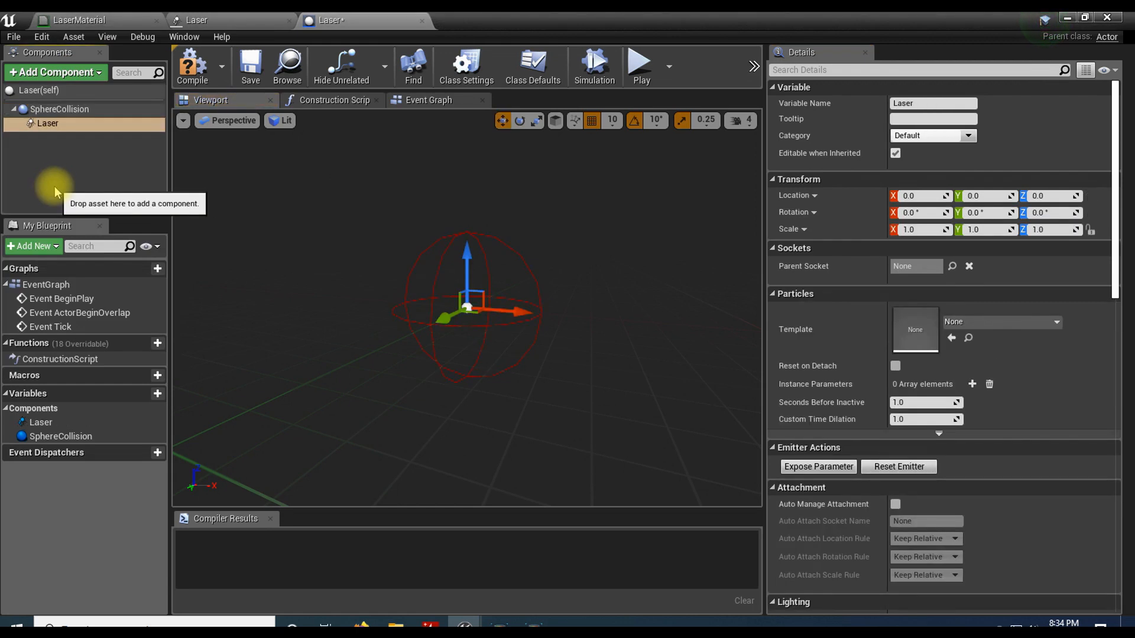
{"action": "left_click", "coordinate": [996, 324]}
{"action": "left_click", "coordinate": [816, 448]}
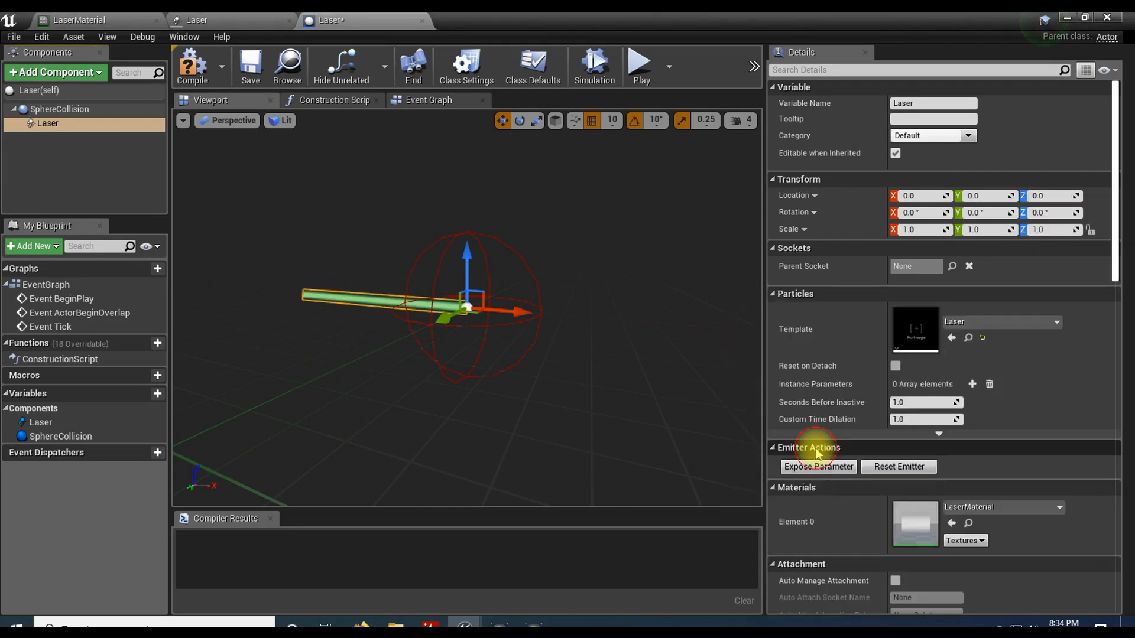
Step: Shrink the SphereCollision component to fit the beam's tip by setting its Sphere Radius to 2.0
{"action": "left_click_drag", "start_coordinate": [484, 424], "coordinate": [520, 414]}
{"action": "right_click_drag", "start_coordinate": [520, 413], "coordinate": [441, 417]}
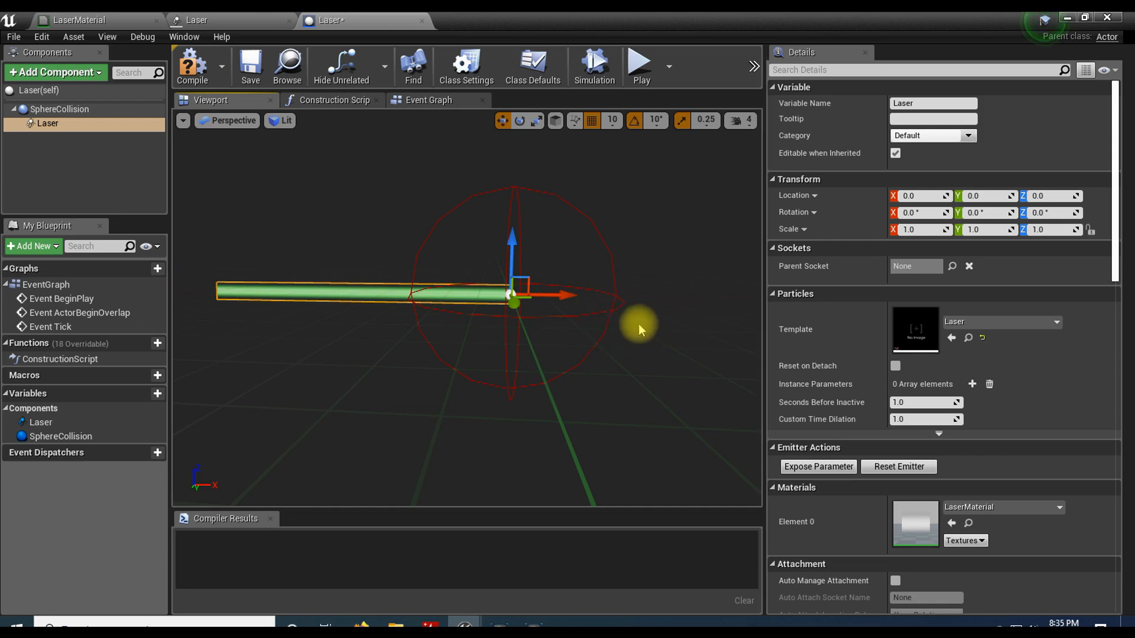
{"action": "left_click", "coordinate": [524, 188]}
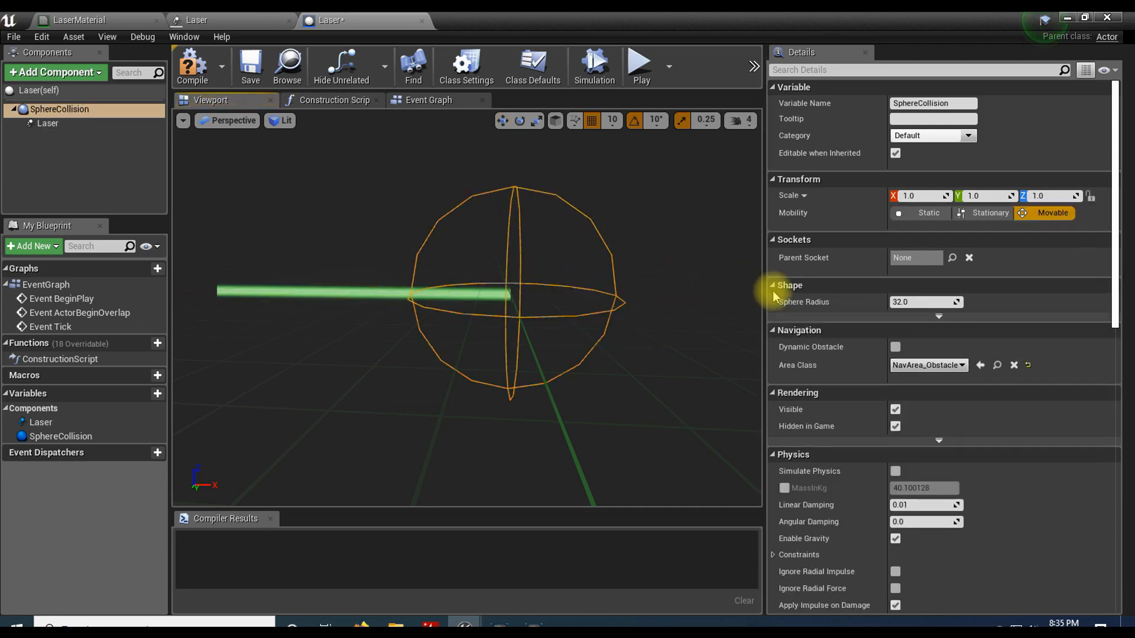
{"action": "left_click_drag", "start_coordinate": [951, 302], "coordinate": [871, 302]}
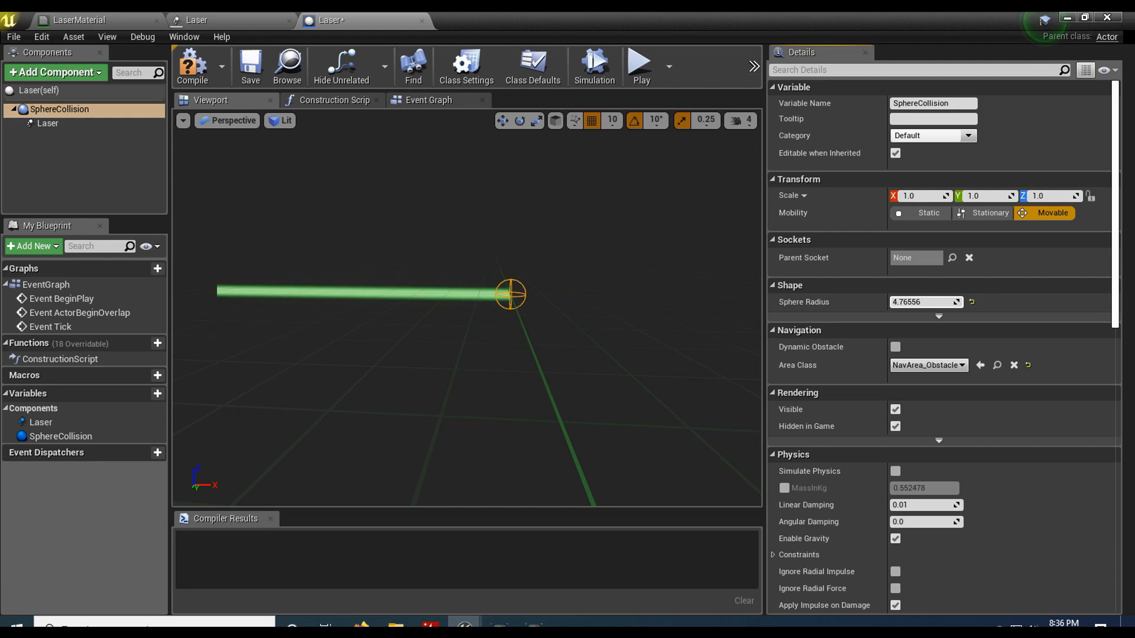
{"action": "left_click_drag", "start_coordinate": [587, 327], "coordinate": [599, 296]}
{"action": "right_click_drag", "start_coordinate": [600, 296], "coordinate": [611, 293]}
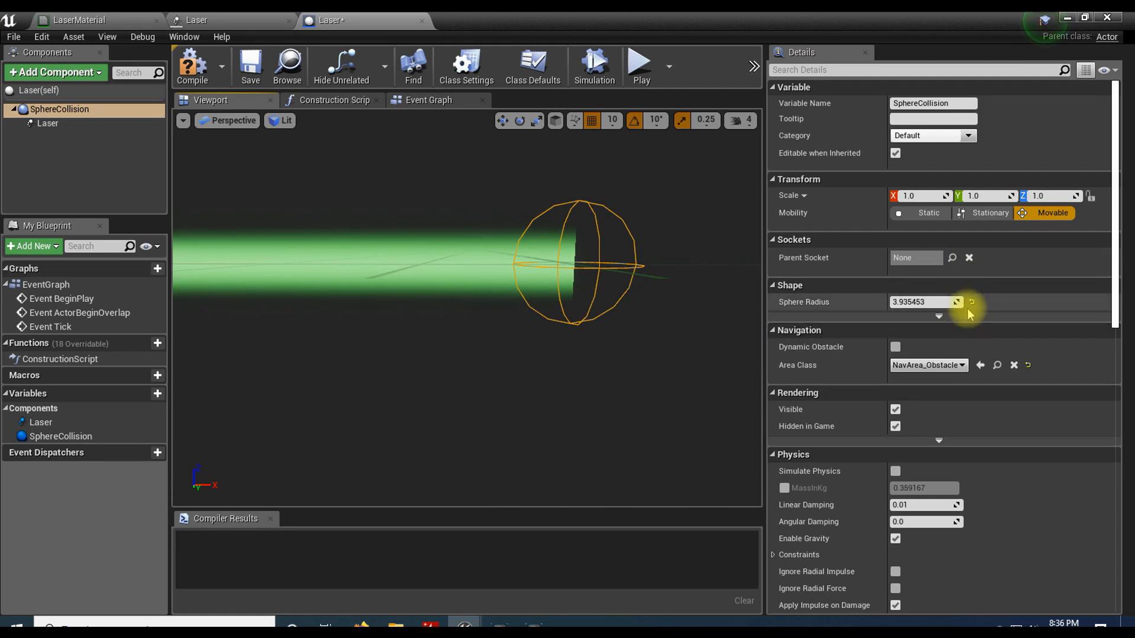
{"action": "left_click_drag", "start_coordinate": [956, 304], "coordinate": [919, 304]}
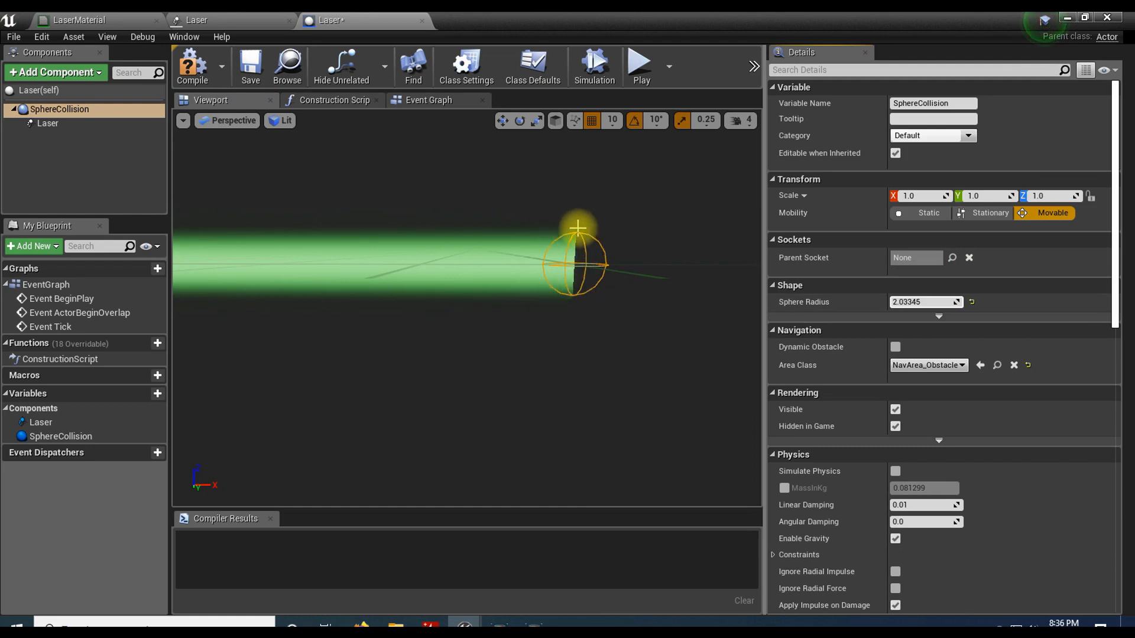
{"action": "left_click_drag", "start_coordinate": [950, 302], "coordinate": [812, 306]}
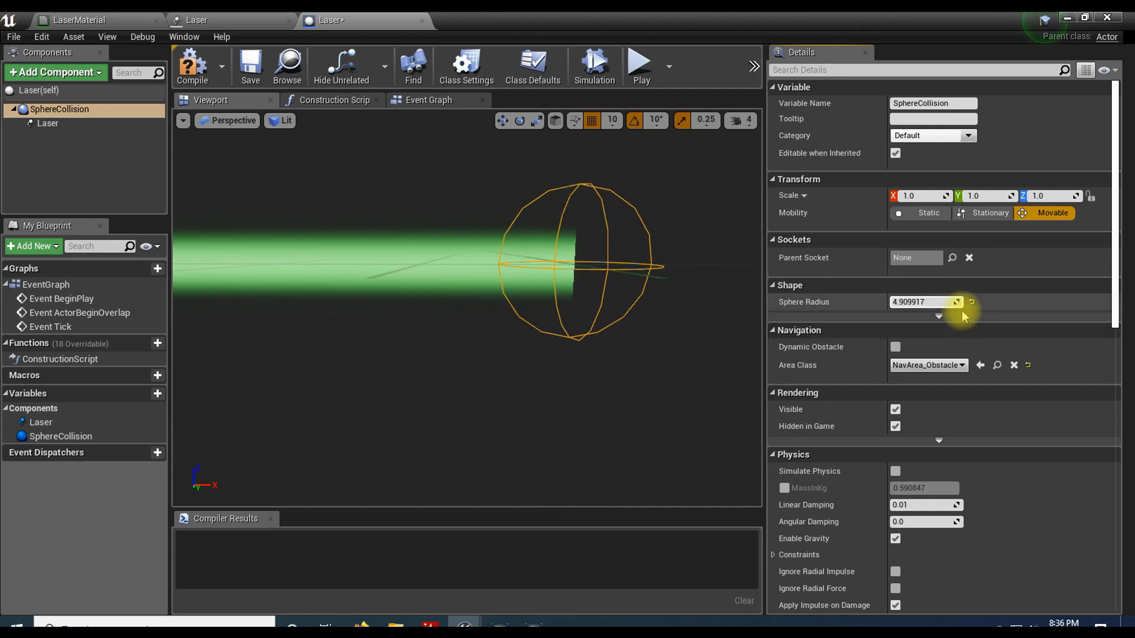
{"action": "left_click_drag", "start_coordinate": [957, 302], "coordinate": [886, 303]}
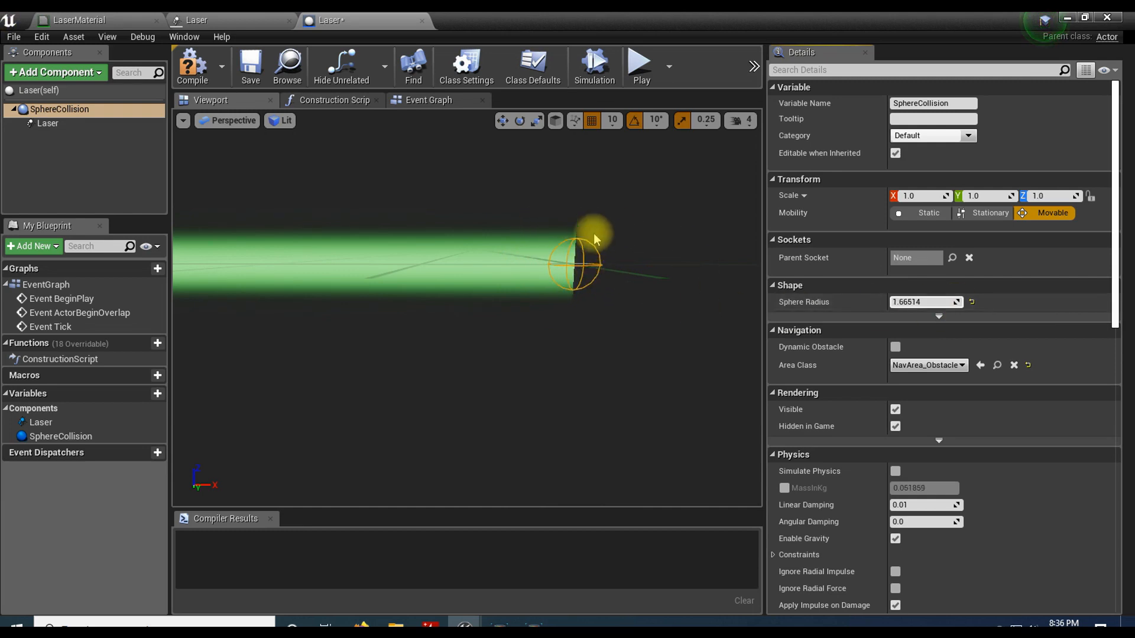
{"action": "left_click", "coordinate": [956, 302]}
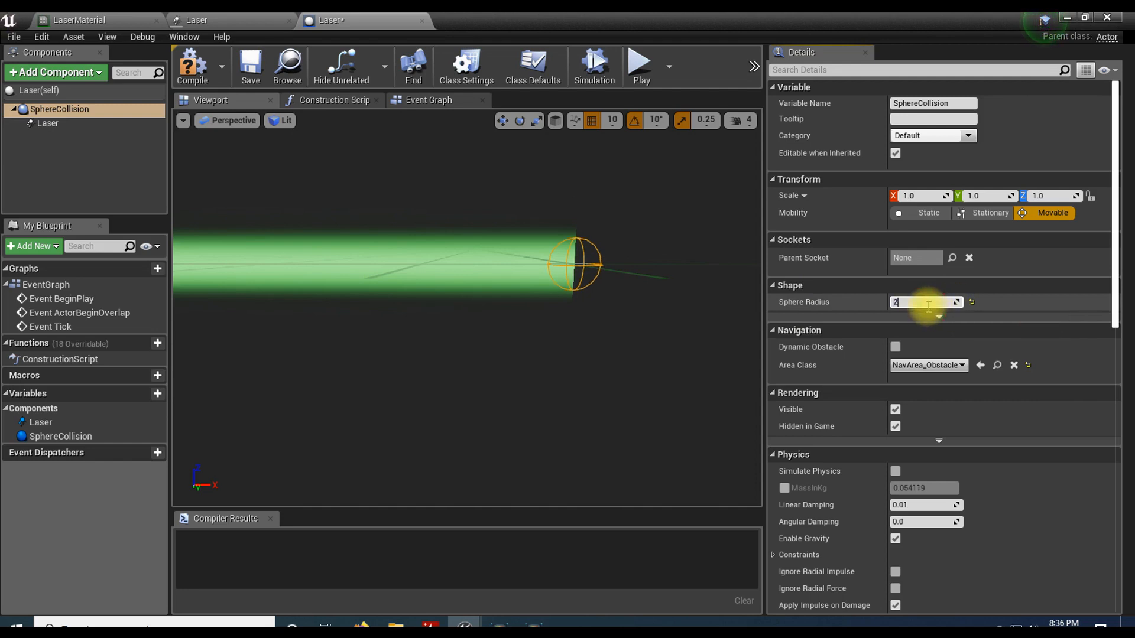
{"action": "left_click_drag", "start_coordinate": [550, 310], "coordinate": [527, 302]}
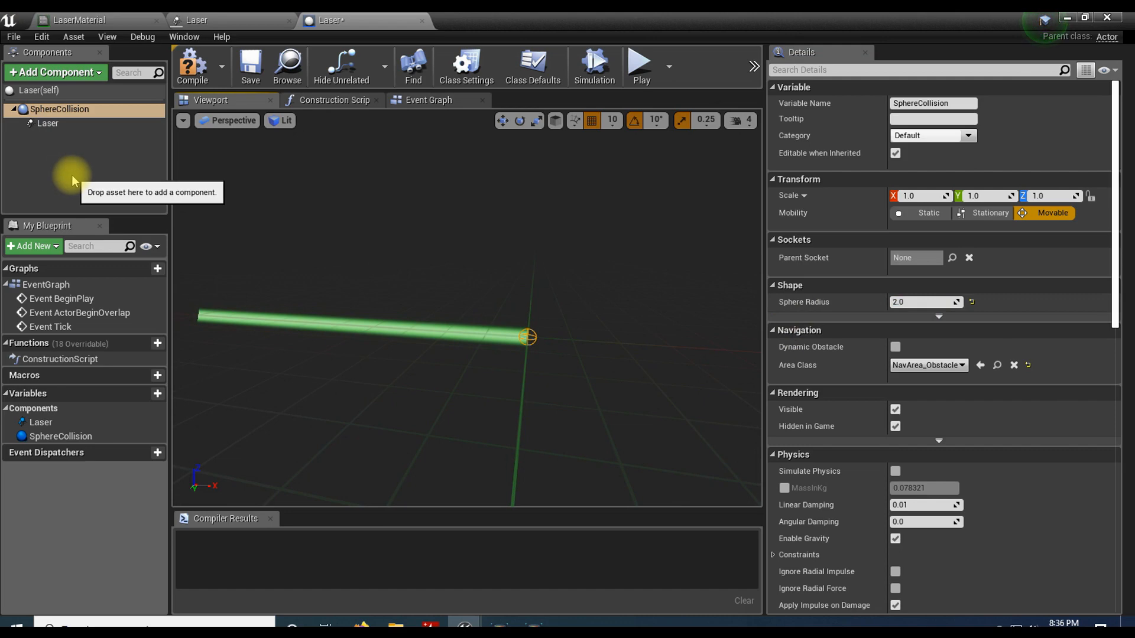
Step: Add a Projectile Movement component to the Laser blueprint
{"action": "left_click", "coordinate": [60, 76]}
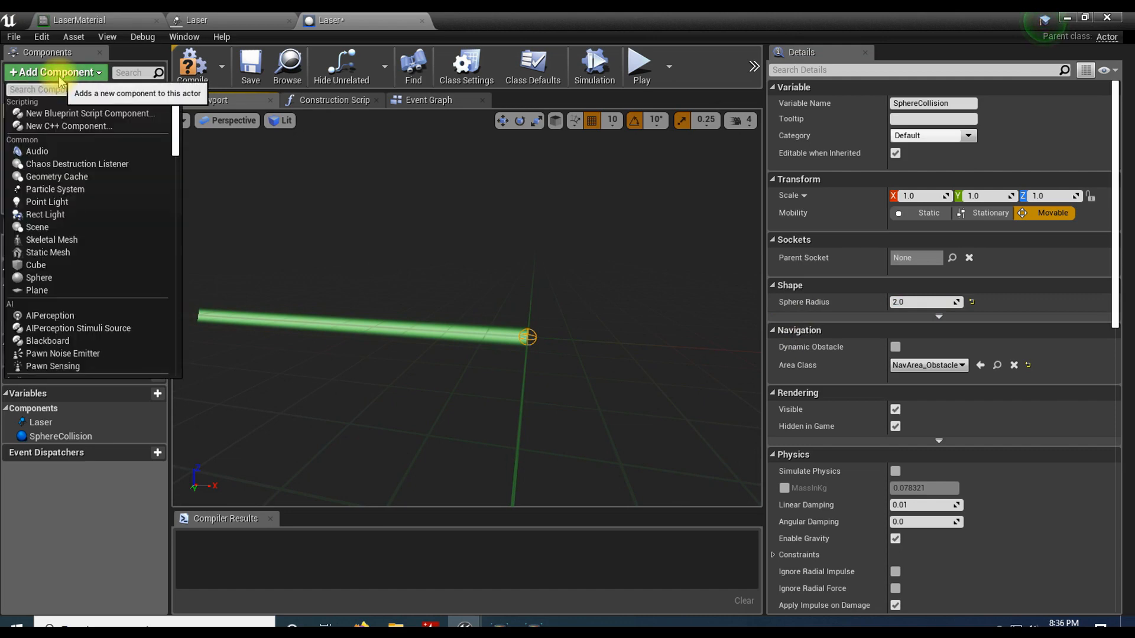
{"action": "type", "text": "proj"}
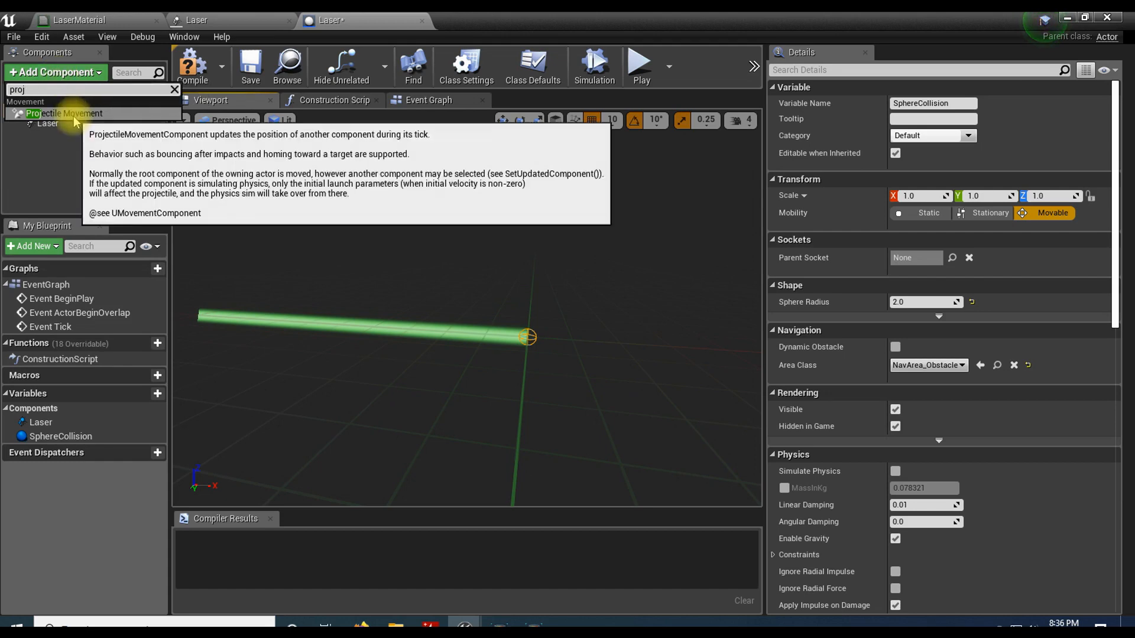
{"action": "left_click", "coordinate": [76, 113]}
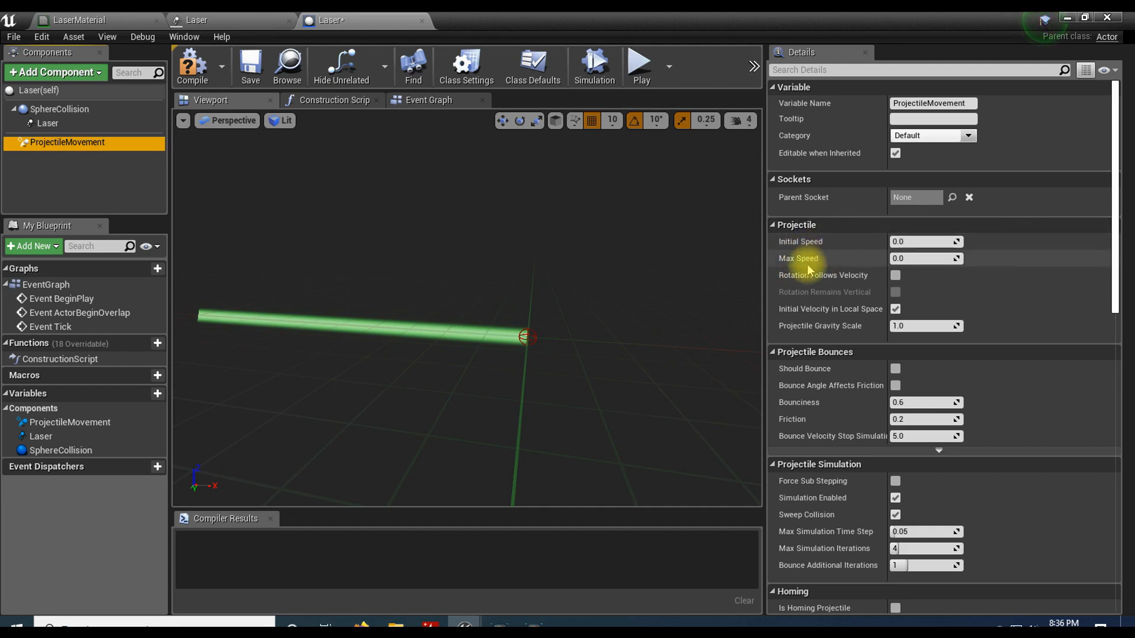
Step: Examine the ProjectileMovement component's Initial Speed, Max Speed and Velocity settings
{"action": "mouse_move", "coordinate": [794, 245]}
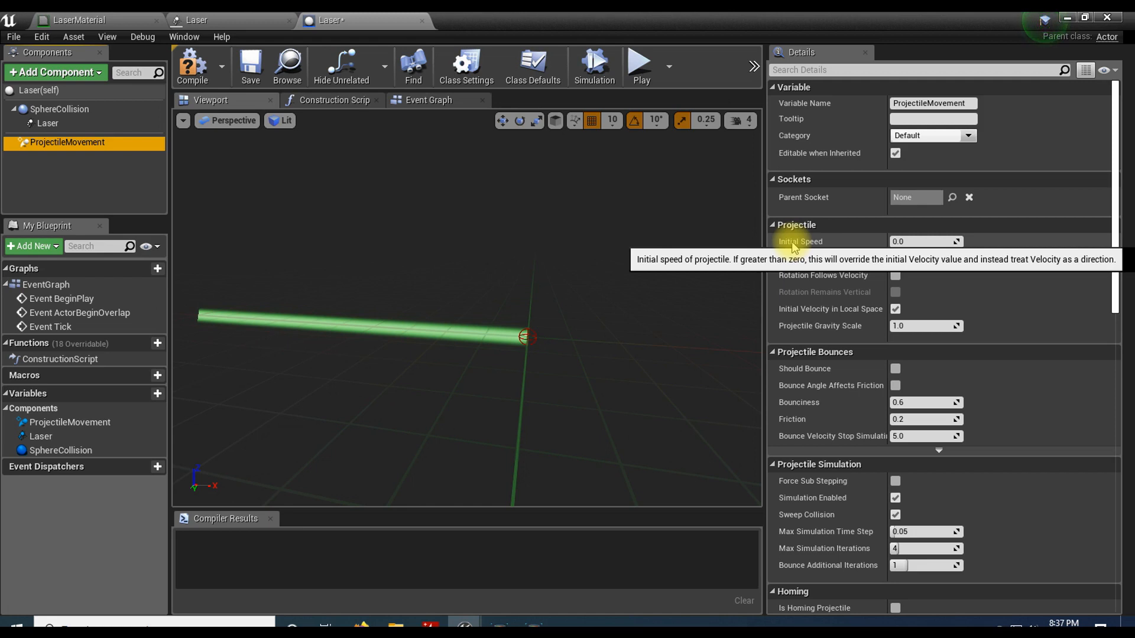
{"action": "scroll", "coordinate": [793, 245], "scroll_direction": "down", "scroll_amount": 10}
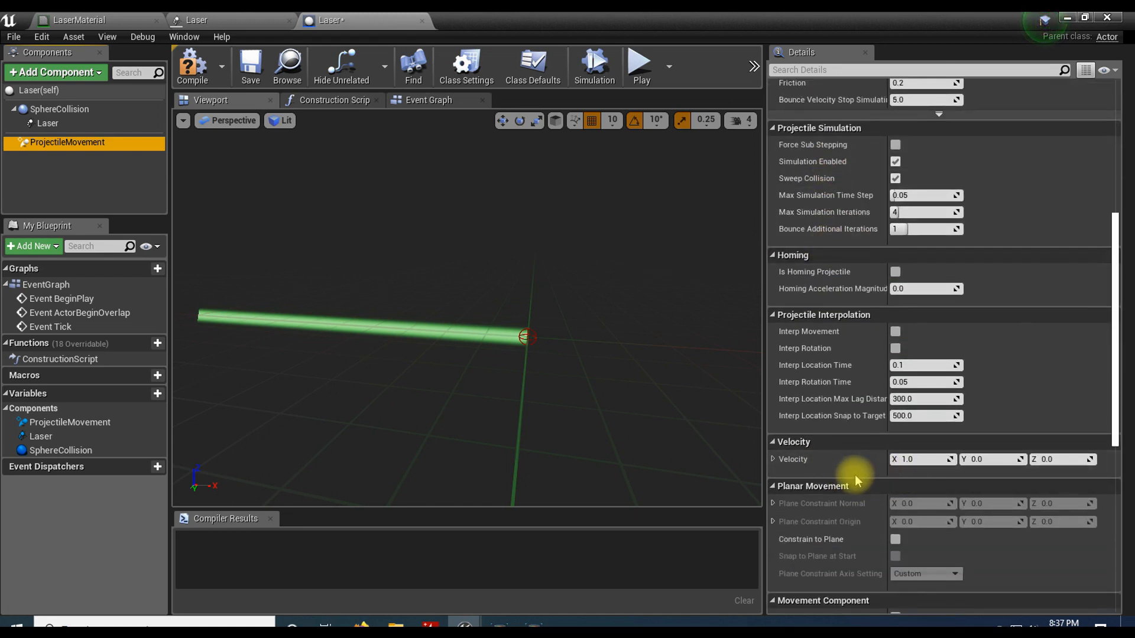
{"action": "left_click_drag", "start_coordinate": [901, 459], "coordinate": [914, 459]}
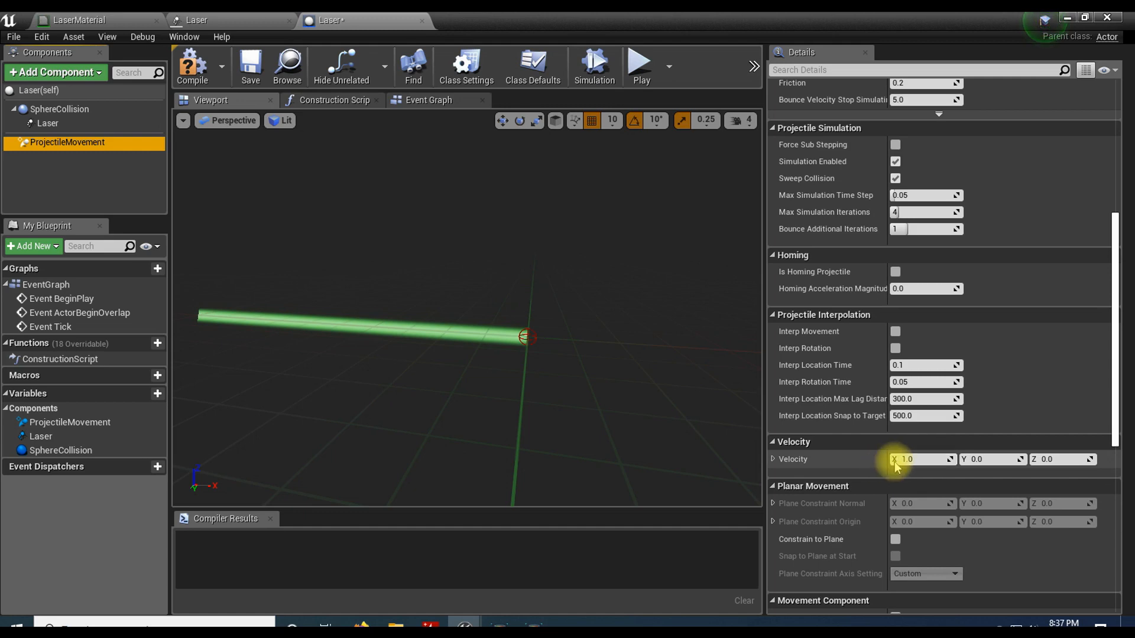
{"action": "scroll", "coordinate": [911, 461], "scroll_direction": "up", "scroll_amount": 7}
{"action": "scroll", "coordinate": [895, 466], "scroll_direction": "up", "scroll_amount": 1}
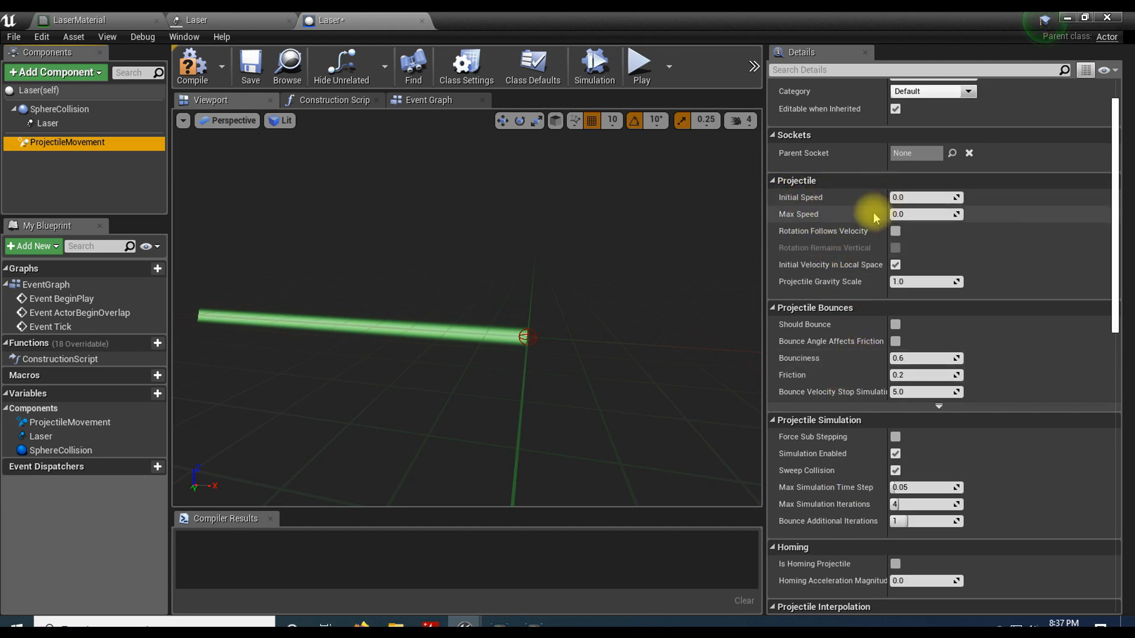
{"action": "scroll", "coordinate": [857, 438], "scroll_direction": "down", "scroll_amount": 5}
{"action": "scroll", "coordinate": [857, 431], "scroll_direction": "down", "scroll_amount": 3}
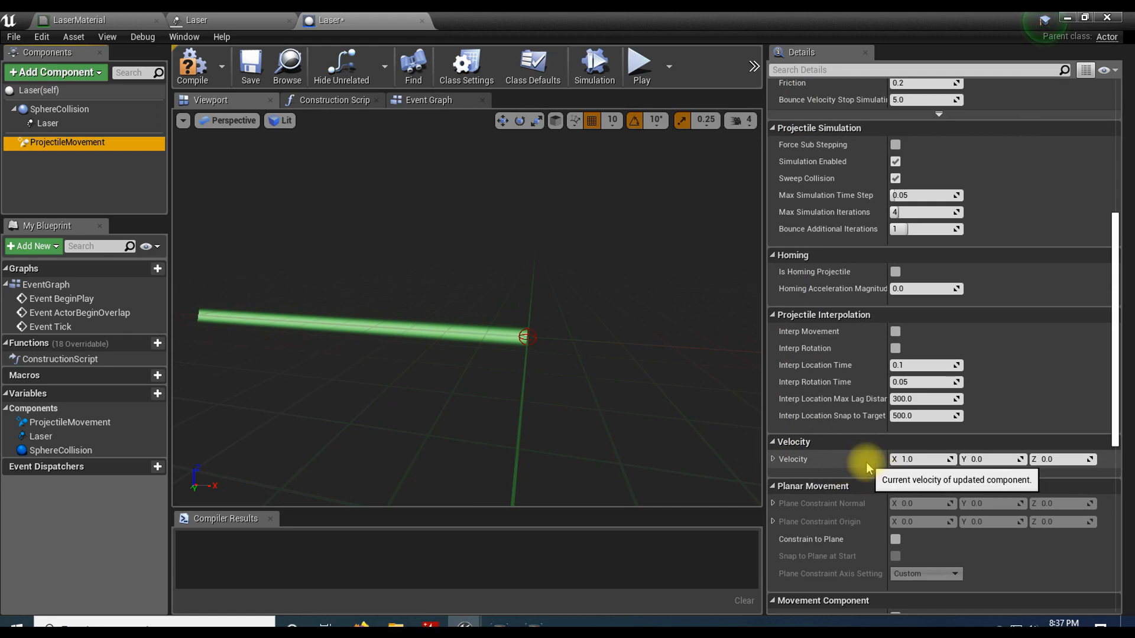
{"action": "scroll", "coordinate": [866, 463], "scroll_direction": "up", "scroll_amount": 8}
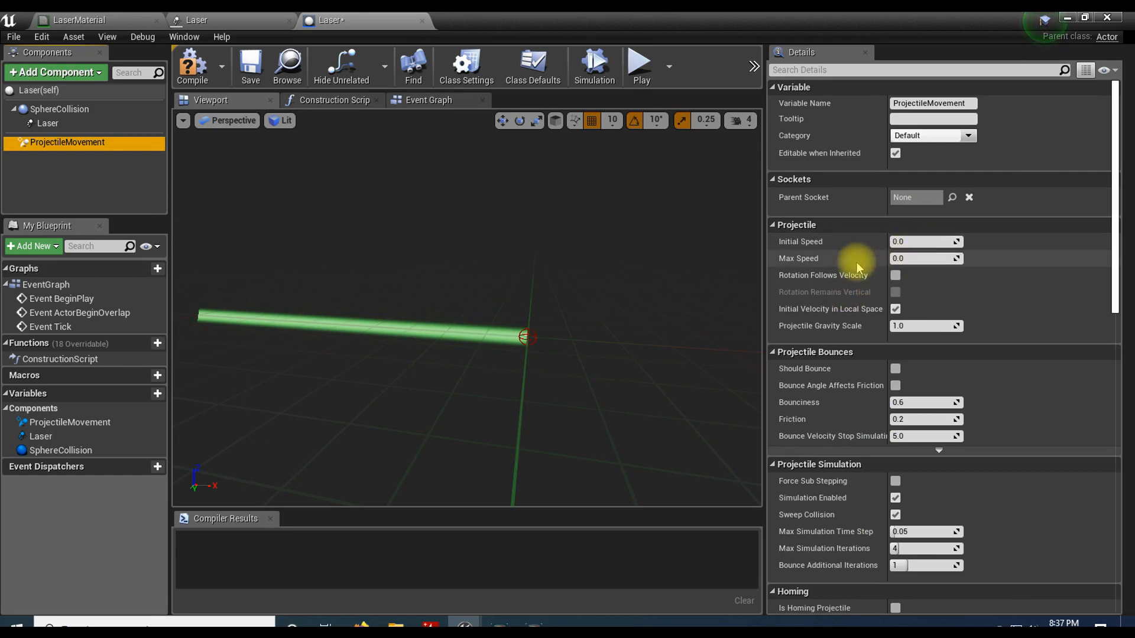
{"action": "scroll", "coordinate": [860, 266], "scroll_direction": "down", "scroll_amount": 3}
{"action": "scroll", "coordinate": [854, 354], "scroll_direction": "down", "scroll_amount": 3}
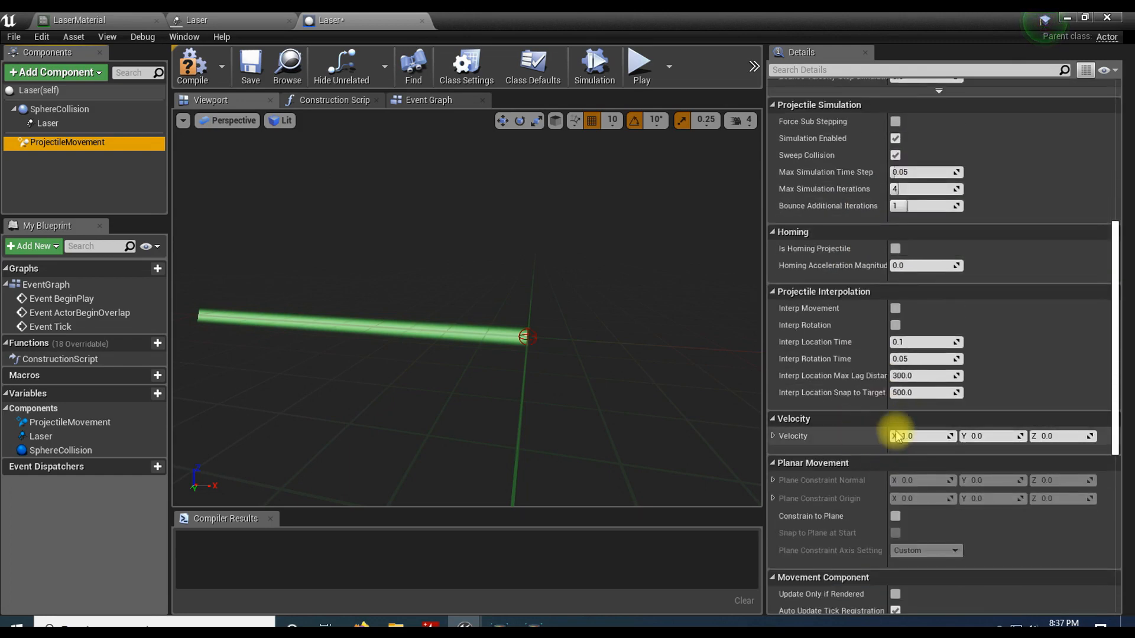
{"action": "scroll", "coordinate": [862, 437], "scroll_direction": "up", "scroll_amount": 6}
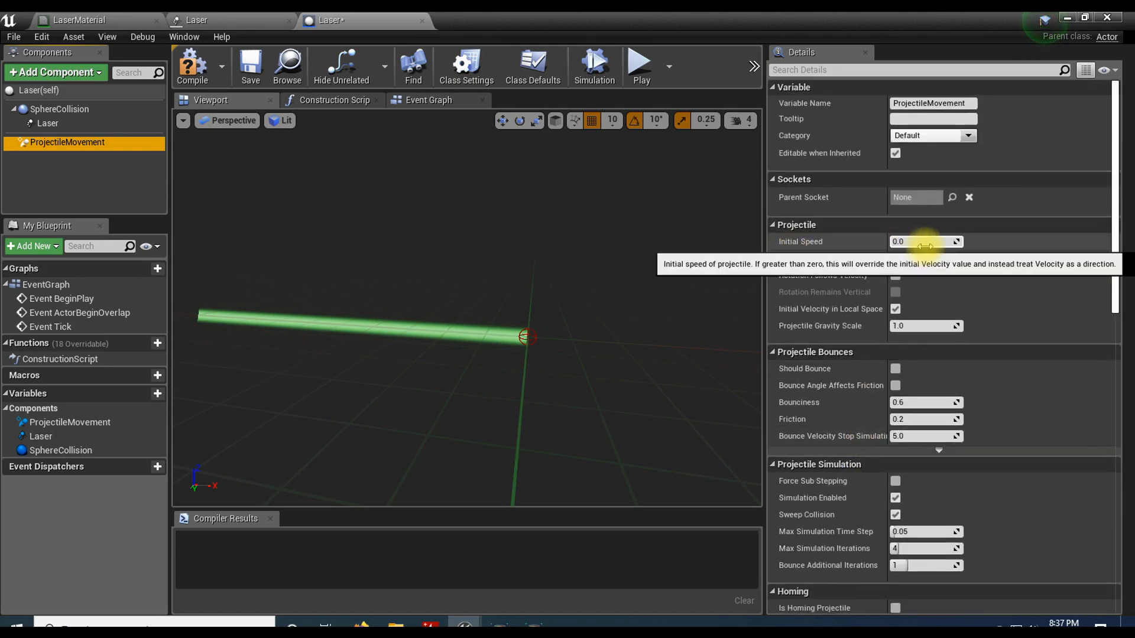
Step: Set the projectile's Initial Speed and Max Speed to 1000.0 and its Projectile Gravity Scale to 0.0, and compile the blueprint
{"action": "left_click", "coordinate": [926, 246]}
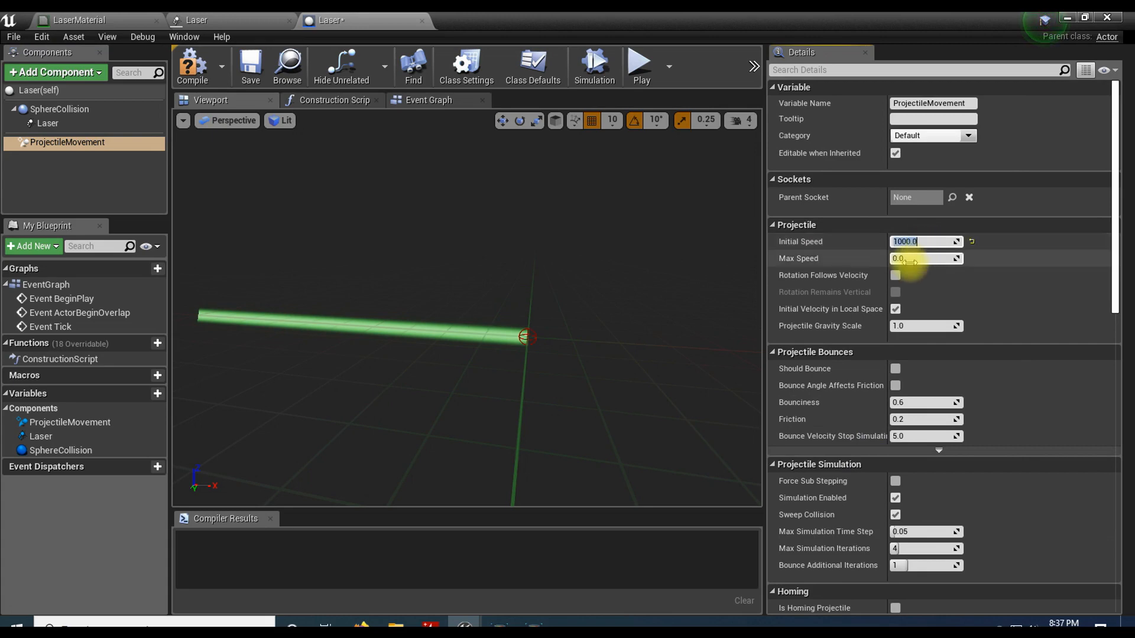
{"action": "left_click", "coordinate": [913, 261]}
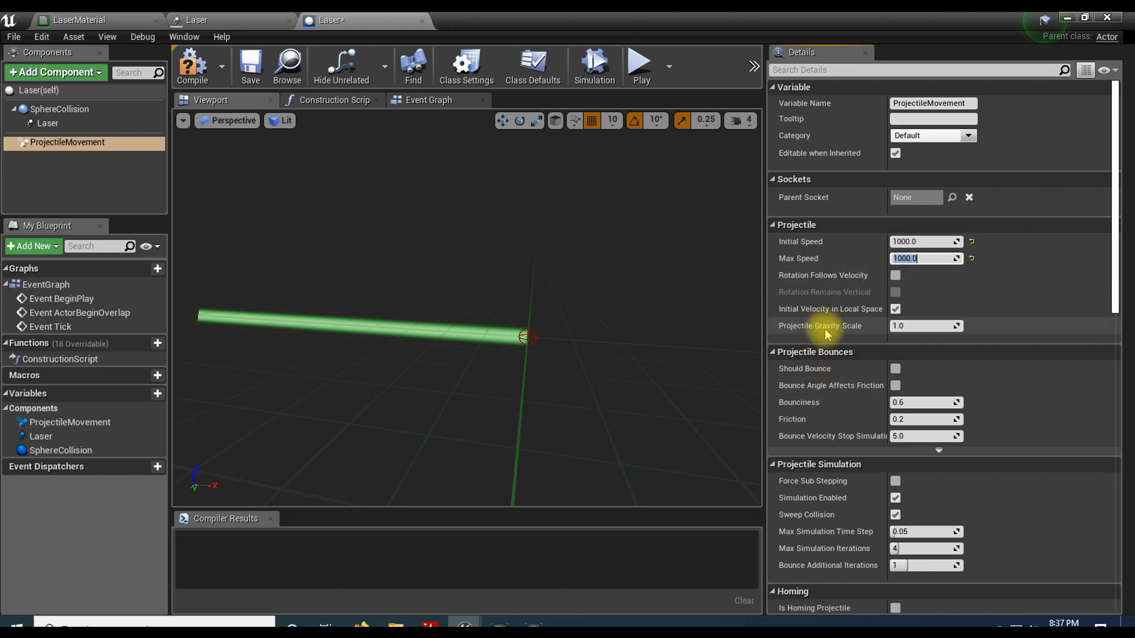
{"action": "left_click", "coordinate": [909, 328]}
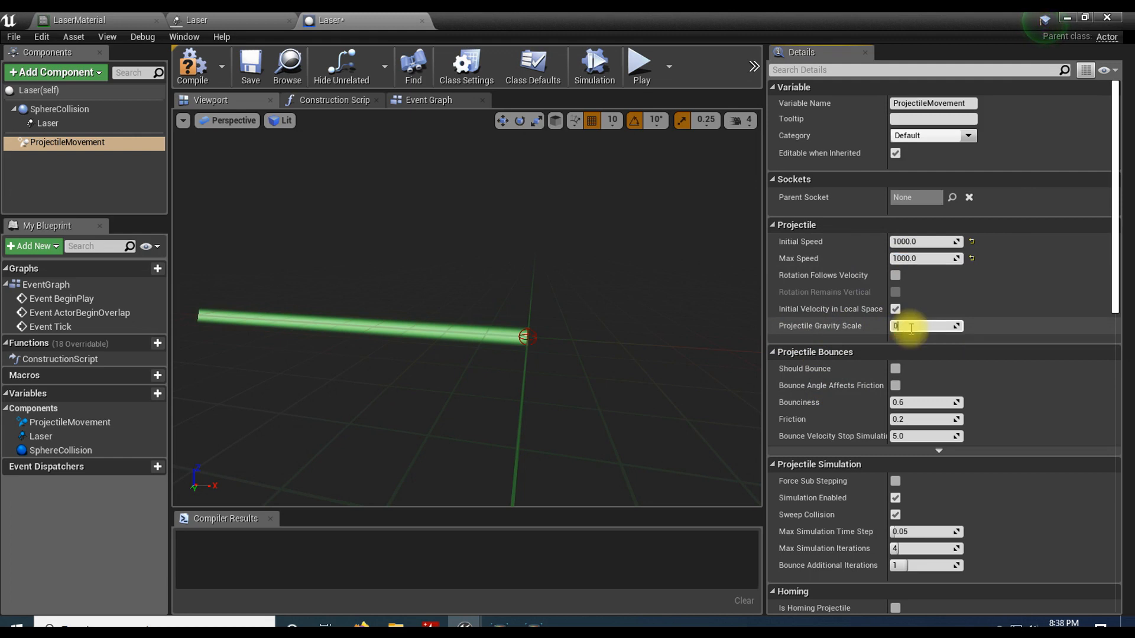
{"action": "key", "text": "Return"}
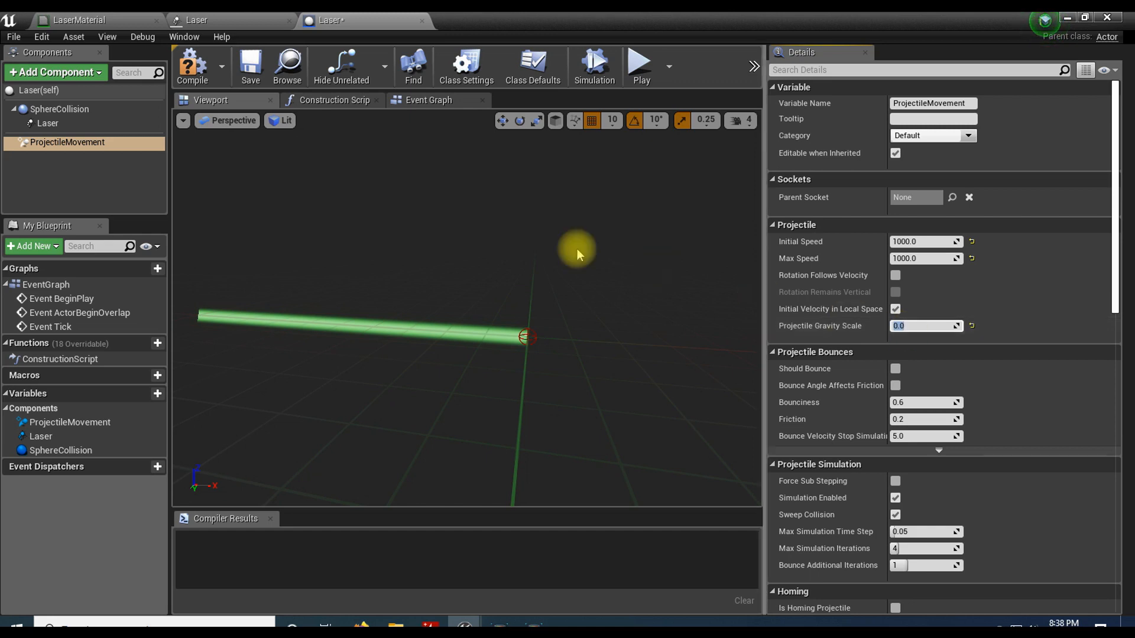
{"action": "left_click", "coordinate": [192, 66]}
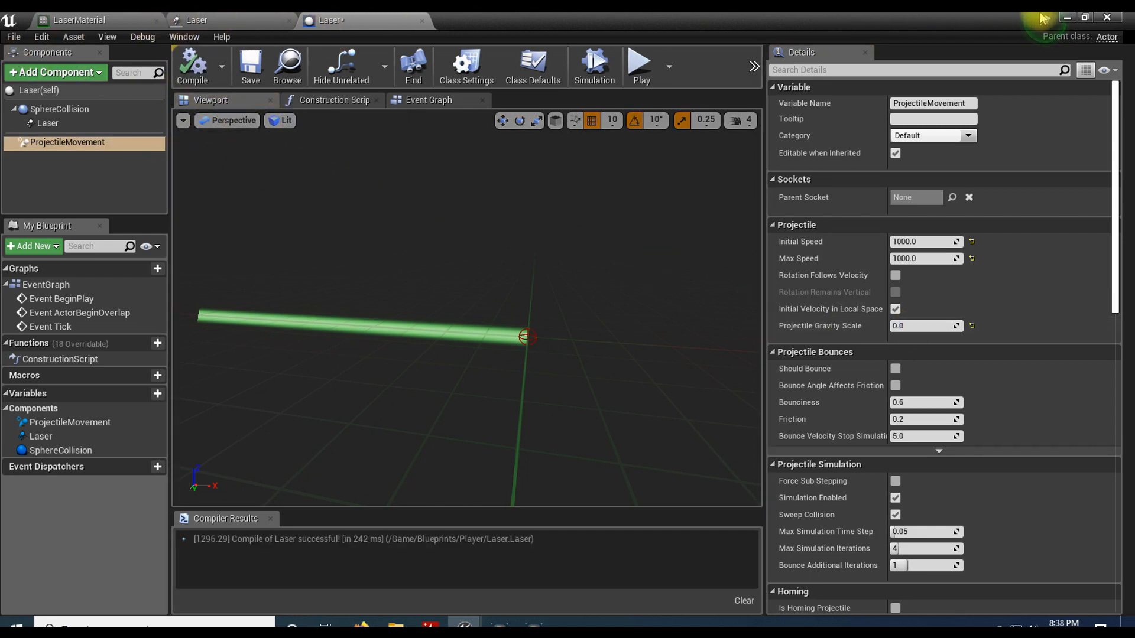
Step: Open the Player blueprint and add a comment titled Fire Laser in an empty area of its event graph
{"action": "left_click", "coordinate": [1066, 17]}
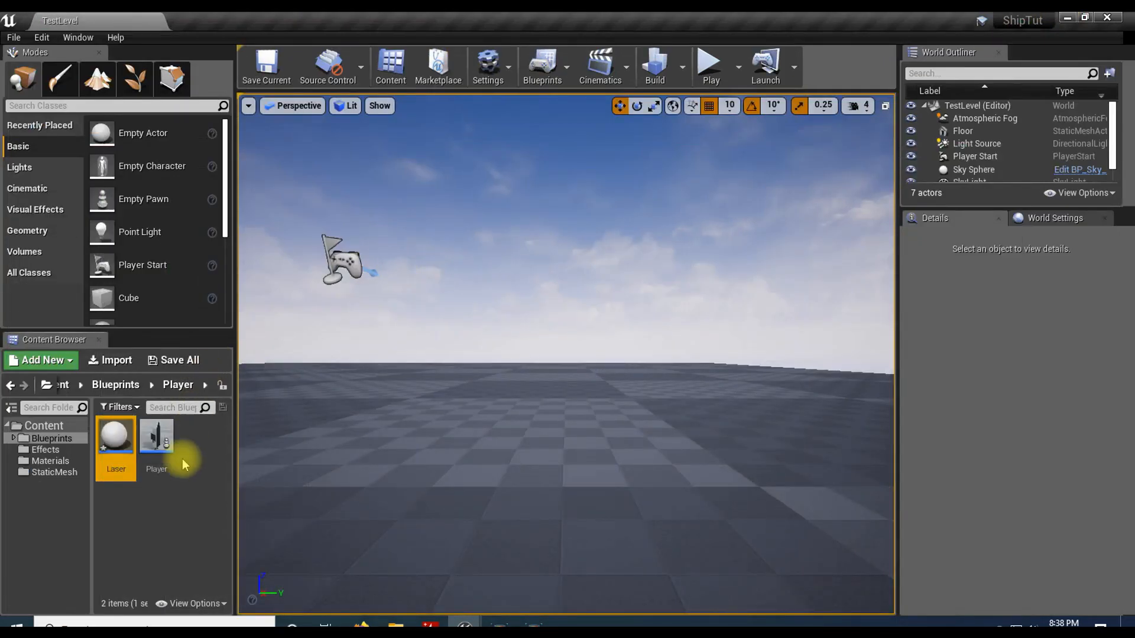
{"action": "double_click", "coordinate": [151, 444]}
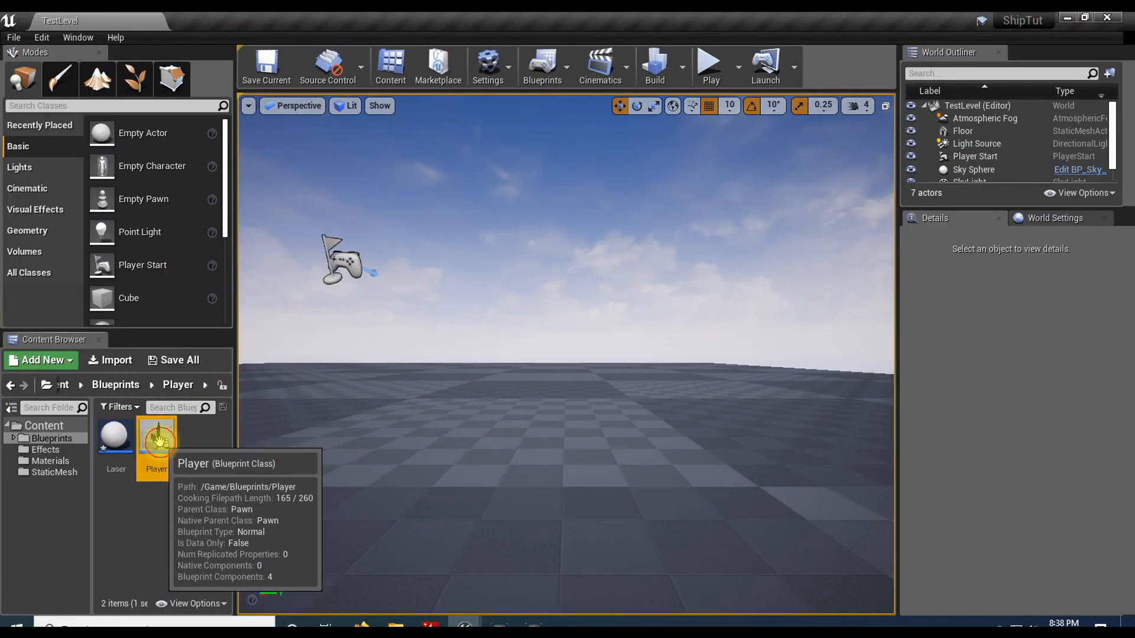
{"action": "right_click_drag", "start_coordinate": [421, 454], "coordinate": [307, 505]}
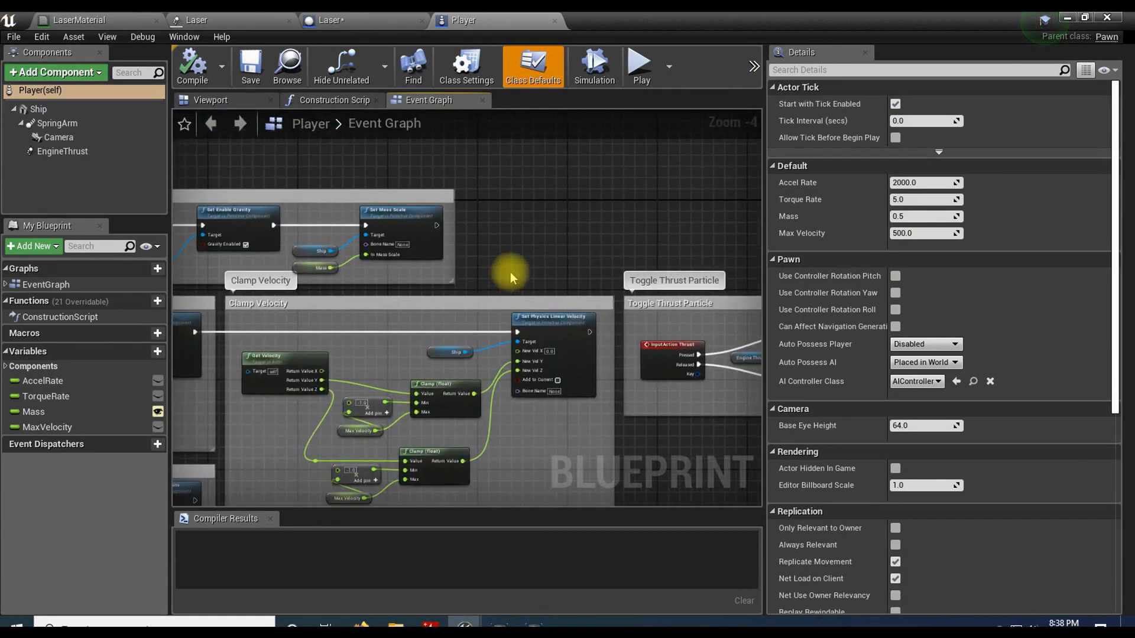
{"action": "right_click_drag", "start_coordinate": [509, 275], "coordinate": [324, 113]}
{"action": "scroll", "coordinate": [362, 267], "scroll_direction": "up", "scroll_amount": 3}
{"action": "right_click_drag", "start_coordinate": [363, 268], "coordinate": [362, 295]}
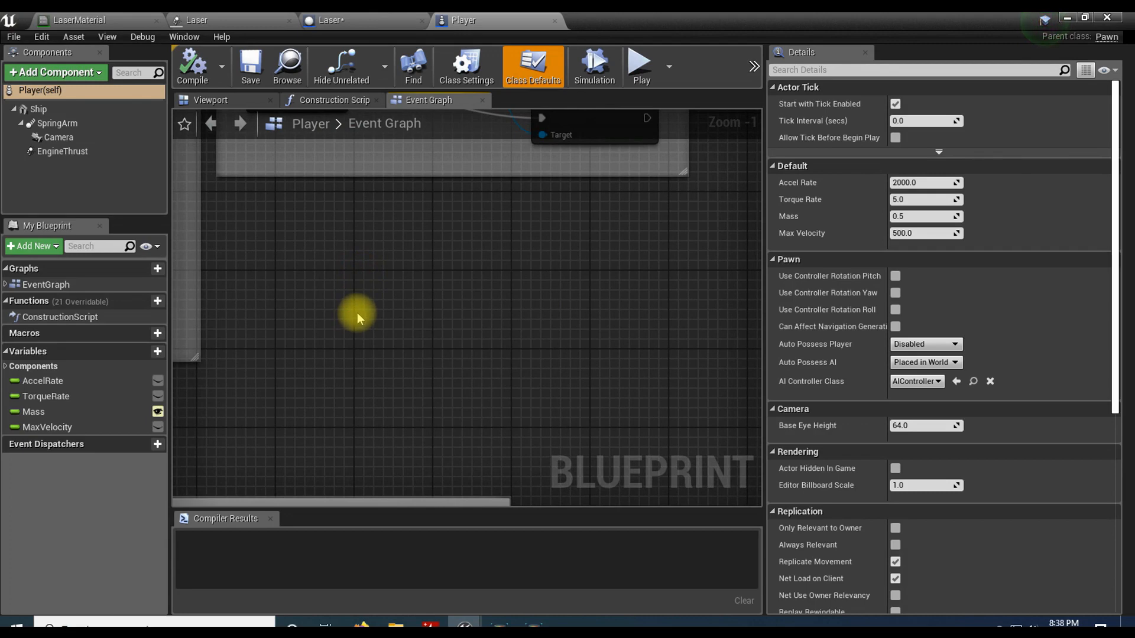
{"action": "key", "text": "c"}
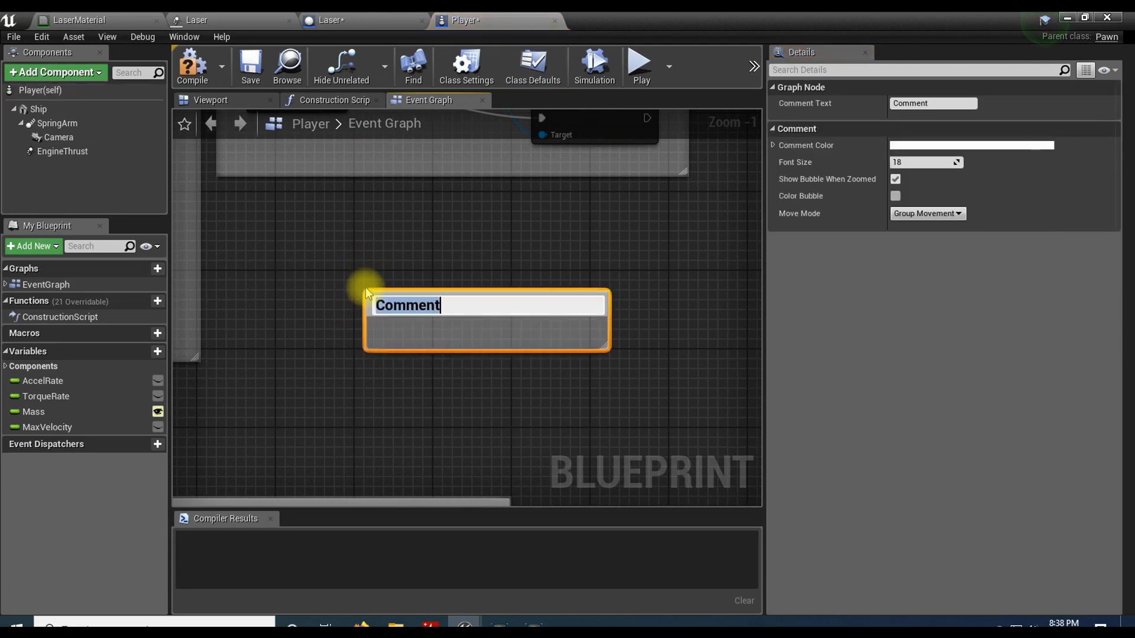
{"action": "type", "text": "Fire Laser"}
{"action": "key", "text": "Return"}
Step: Place the Fire Laser comment just below the Toggle Thrust Particle group and enlarge it to leave room for nodes
{"action": "left_click_drag", "start_coordinate": [387, 298], "coordinate": [240, 205]}
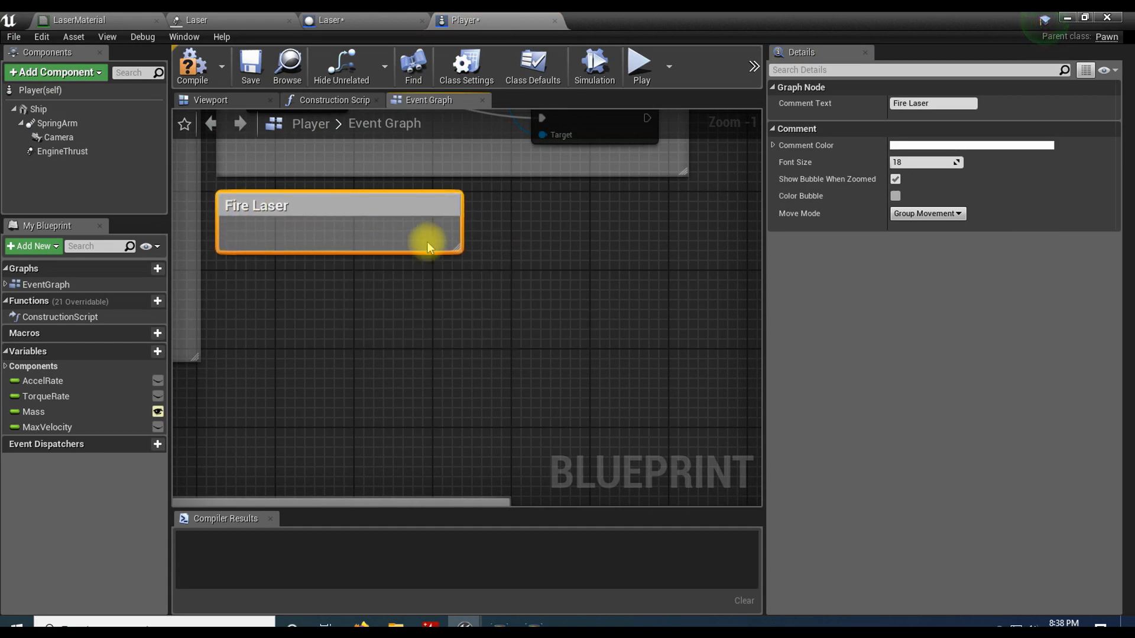
{"action": "left_click_drag", "start_coordinate": [459, 253], "coordinate": [729, 507]}
{"action": "right_click_drag", "start_coordinate": [400, 388], "coordinate": [390, 357]}
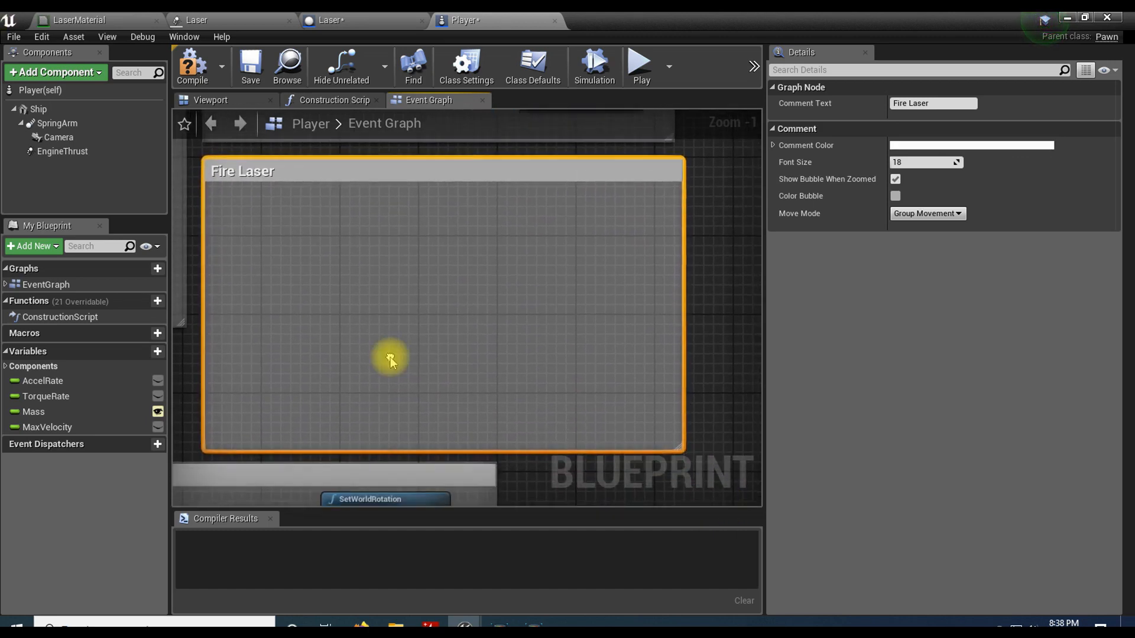
{"action": "right_click_drag", "start_coordinate": [318, 283], "coordinate": [299, 282]}
{"action": "left_click_drag", "start_coordinate": [665, 280], "coordinate": [760, 279]}
{"action": "right_click_drag", "start_coordinate": [599, 271], "coordinate": [580, 268]}
{"action": "left_click", "coordinate": [447, 303]}
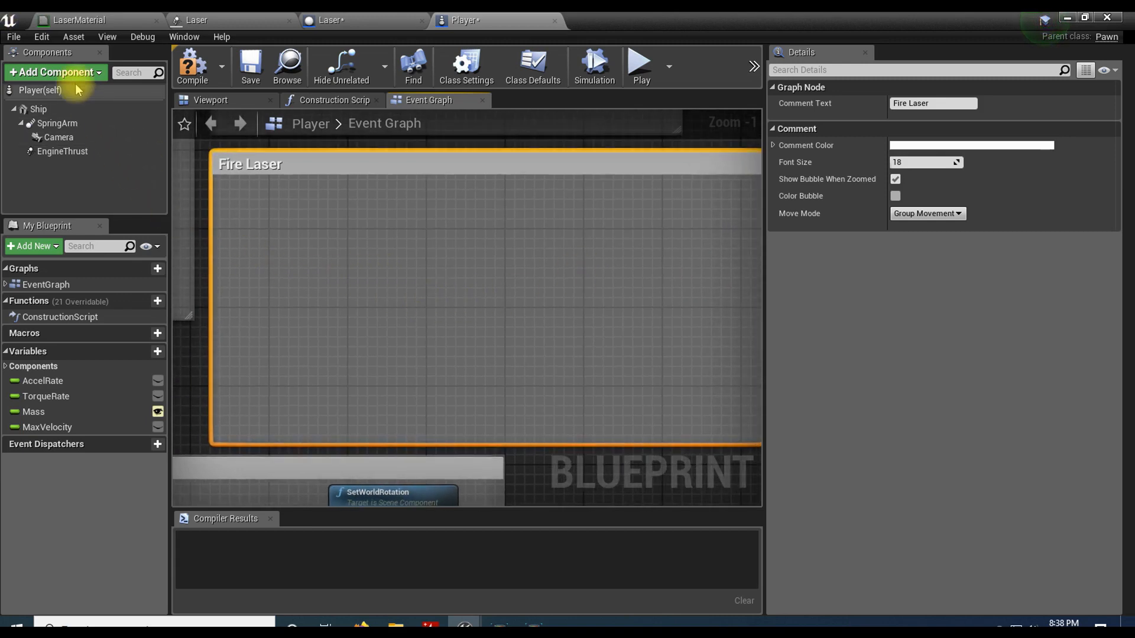
Step: Add an action mapping named FireLaser in the project's Input settings
{"action": "left_click", "coordinate": [42, 36]}
{"action": "left_click", "coordinate": [106, 208]}
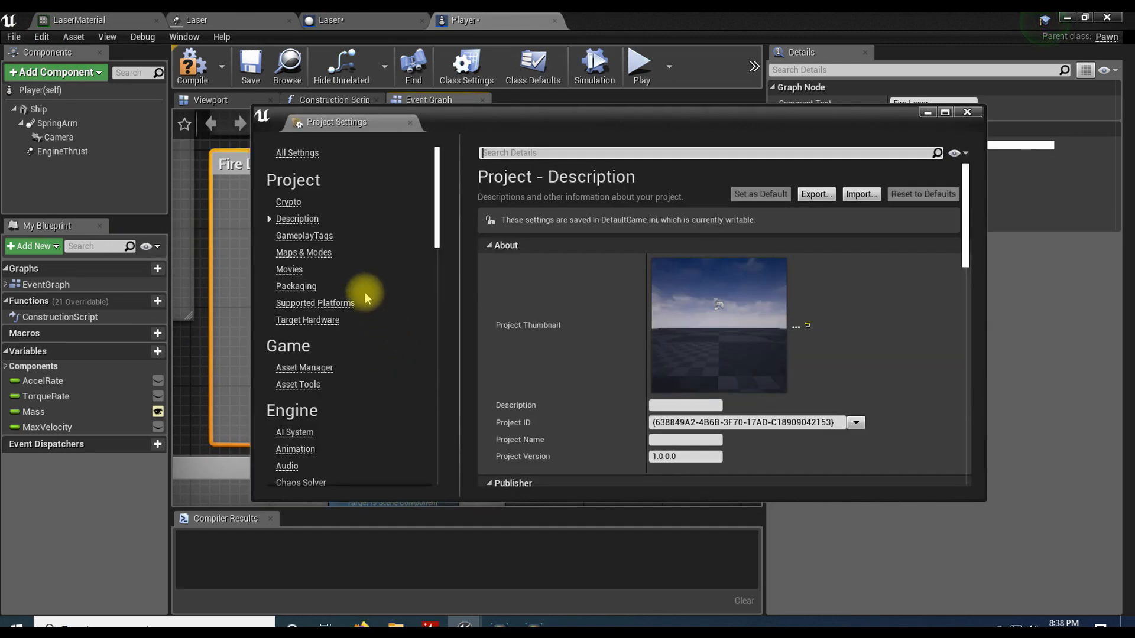
{"action": "scroll", "coordinate": [378, 338], "scroll_direction": "down", "scroll_amount": 10}
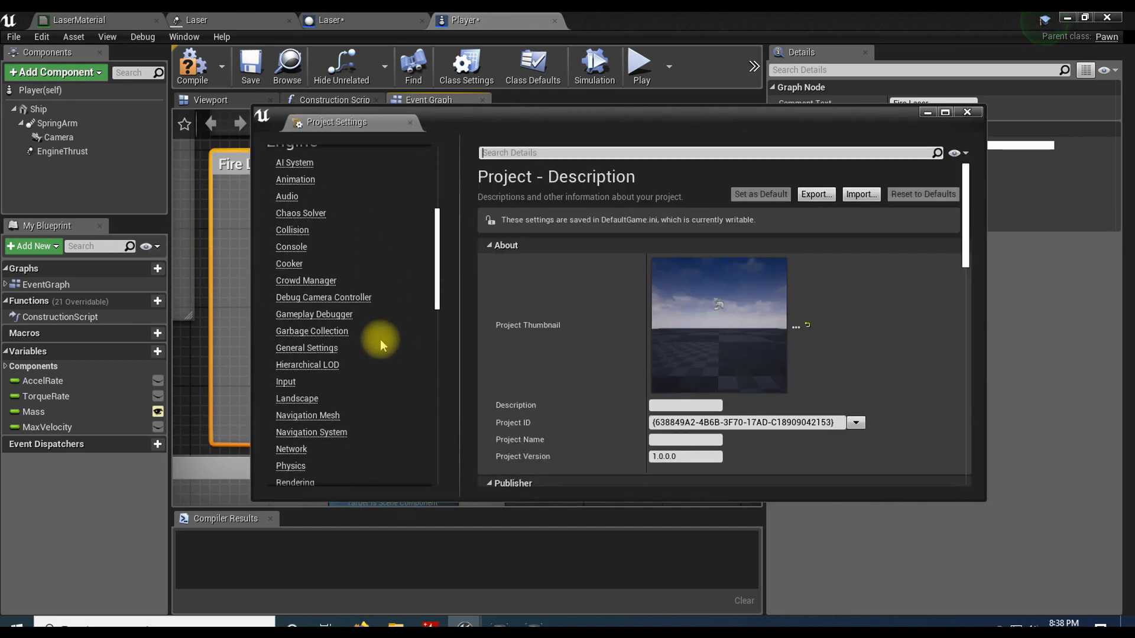
{"action": "left_click", "coordinate": [285, 382]}
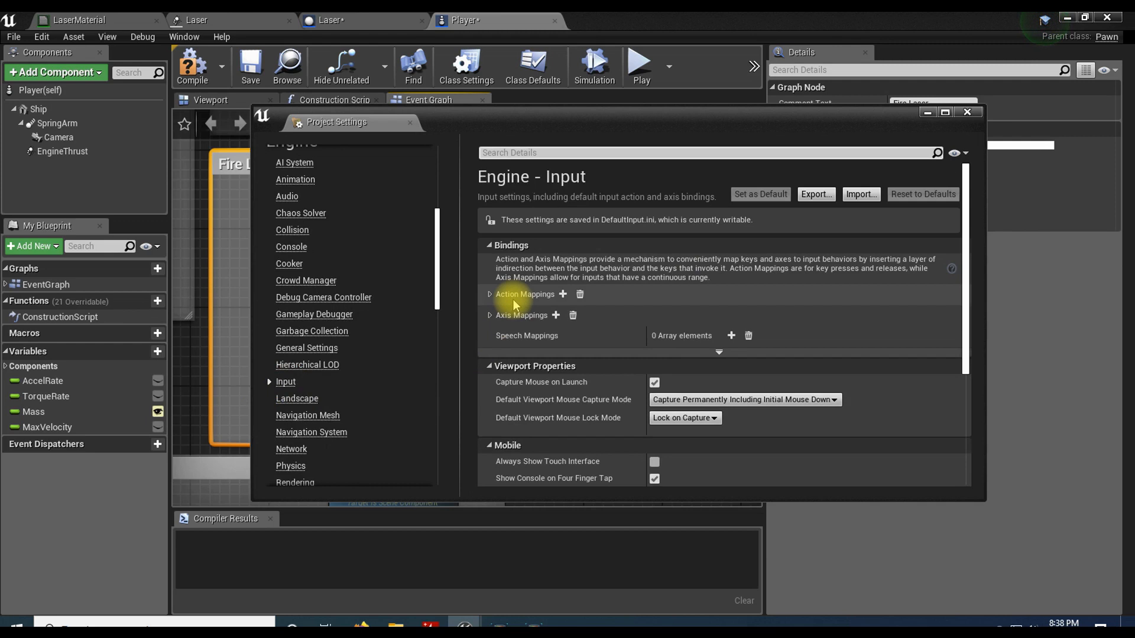
{"action": "left_click", "coordinate": [489, 294]}
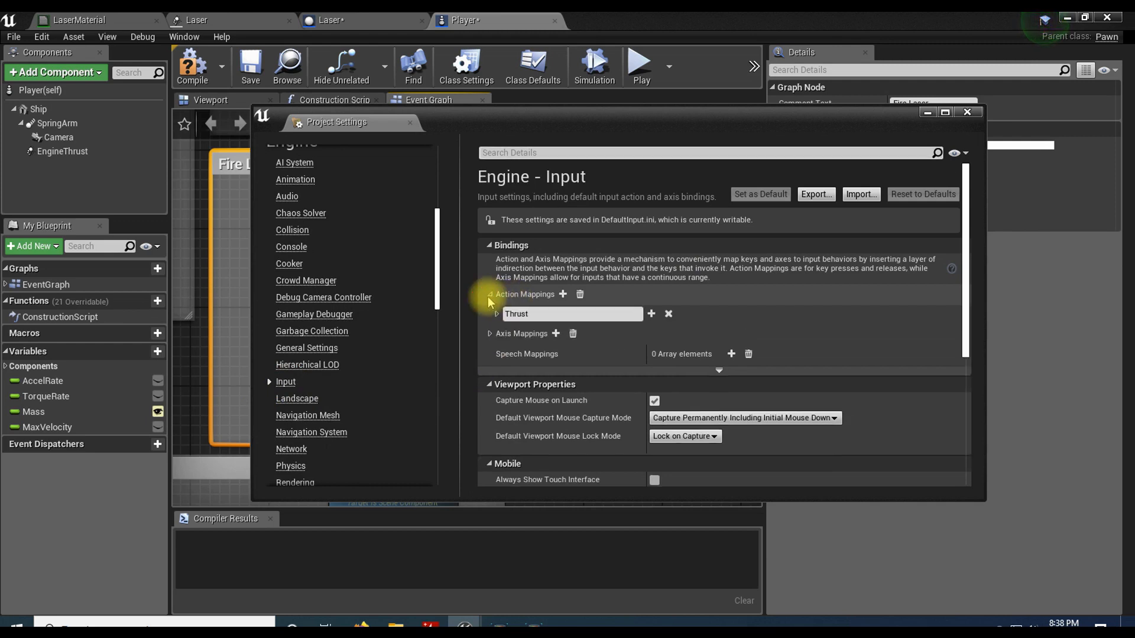
{"action": "left_click", "coordinate": [563, 294]}
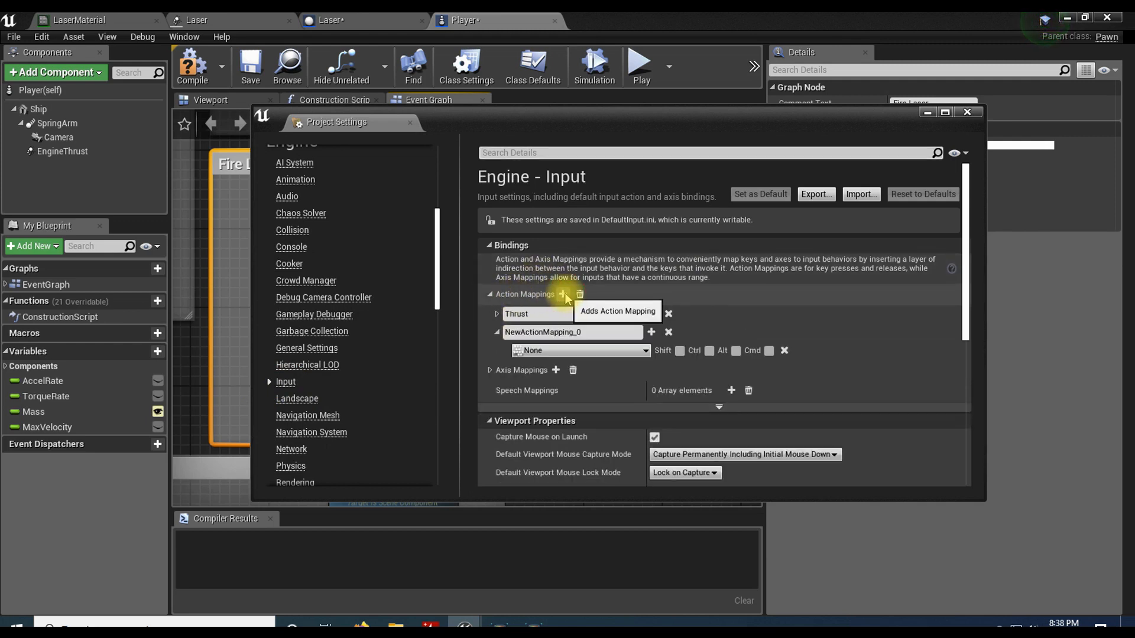
{"action": "left_click", "coordinate": [597, 332]}
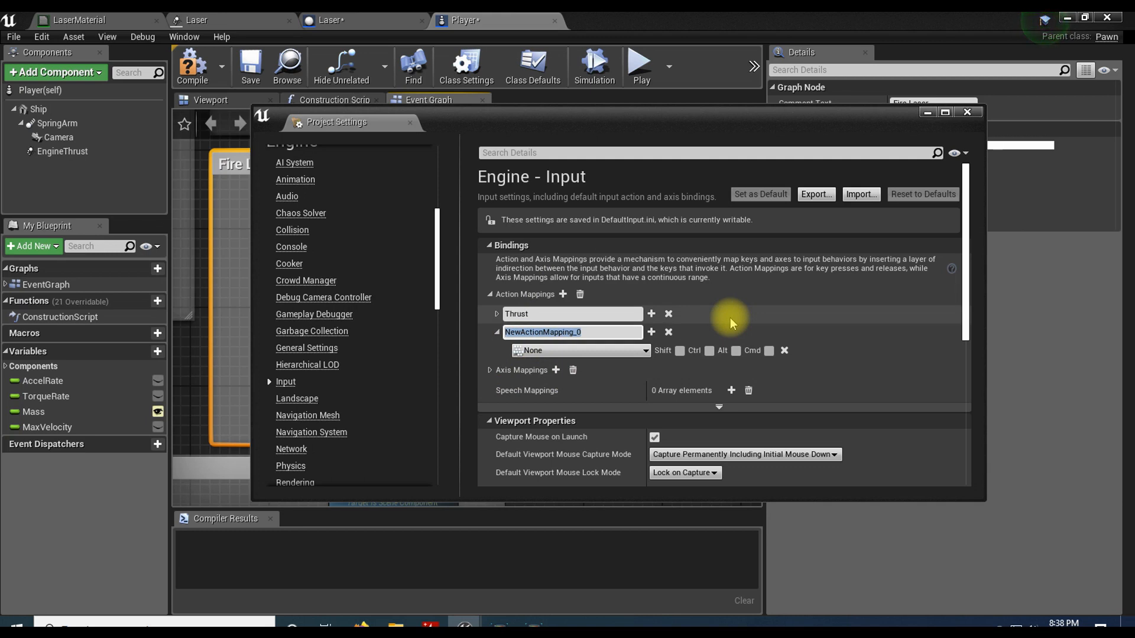
{"action": "type", "text": "FireLa"}
{"action": "type", "text": "ser"}
{"action": "key", "text": "Return"}
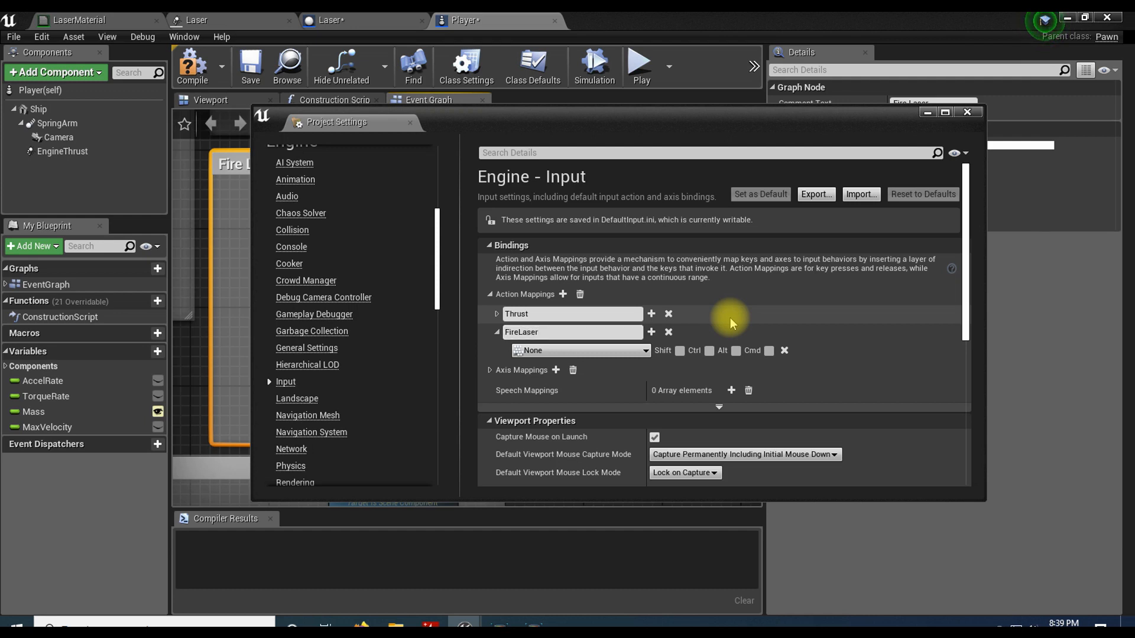
Step: Bind the FireLaser action mapping to Left Mouse Button and close the project settings
{"action": "left_click", "coordinate": [585, 352]}
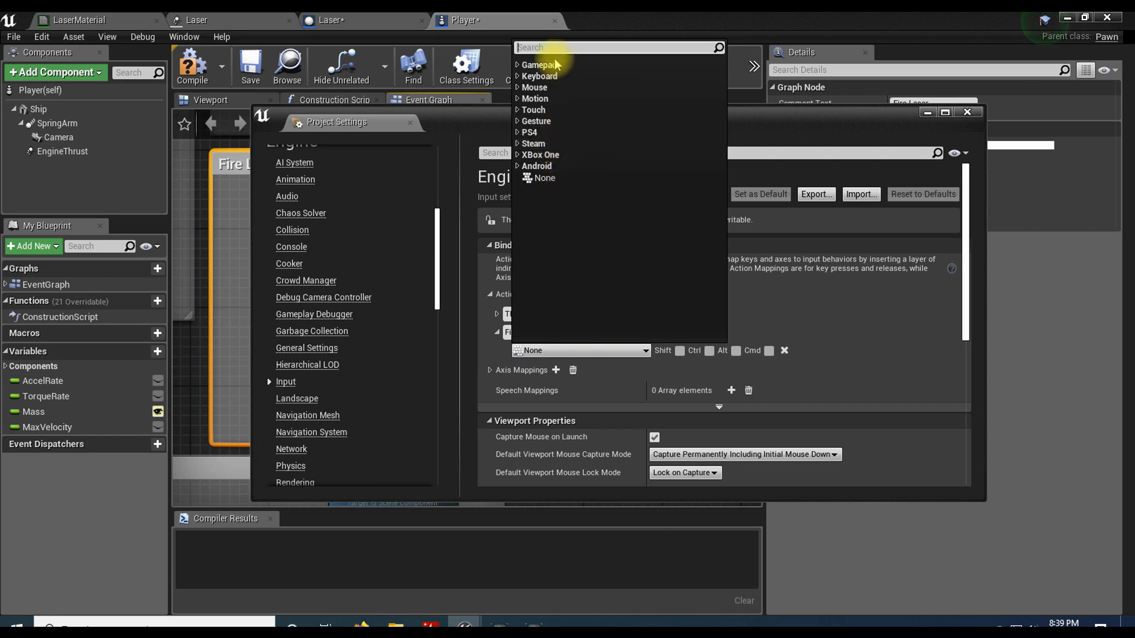
{"action": "left_click", "coordinate": [523, 88]}
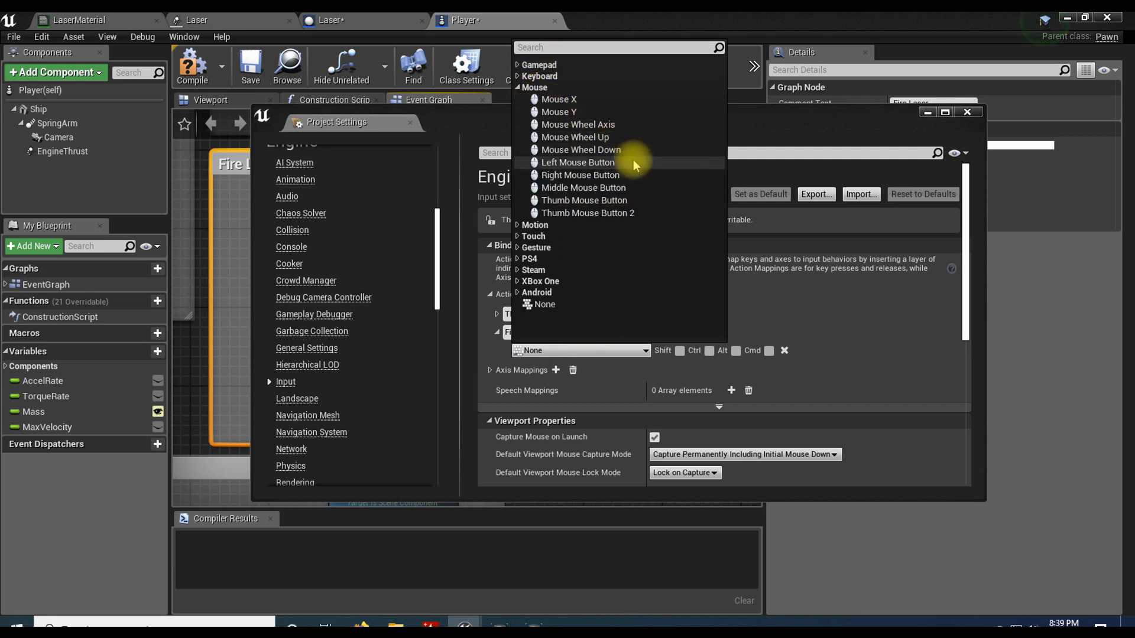
{"action": "left_click", "coordinate": [567, 163]}
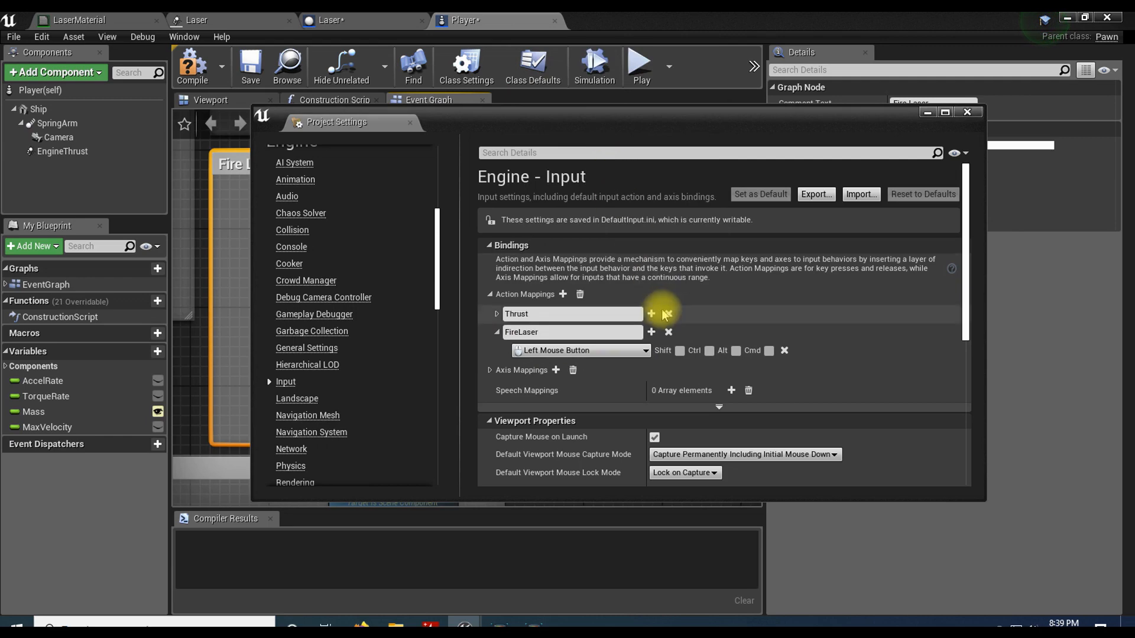
{"action": "left_click", "coordinate": [967, 112]}
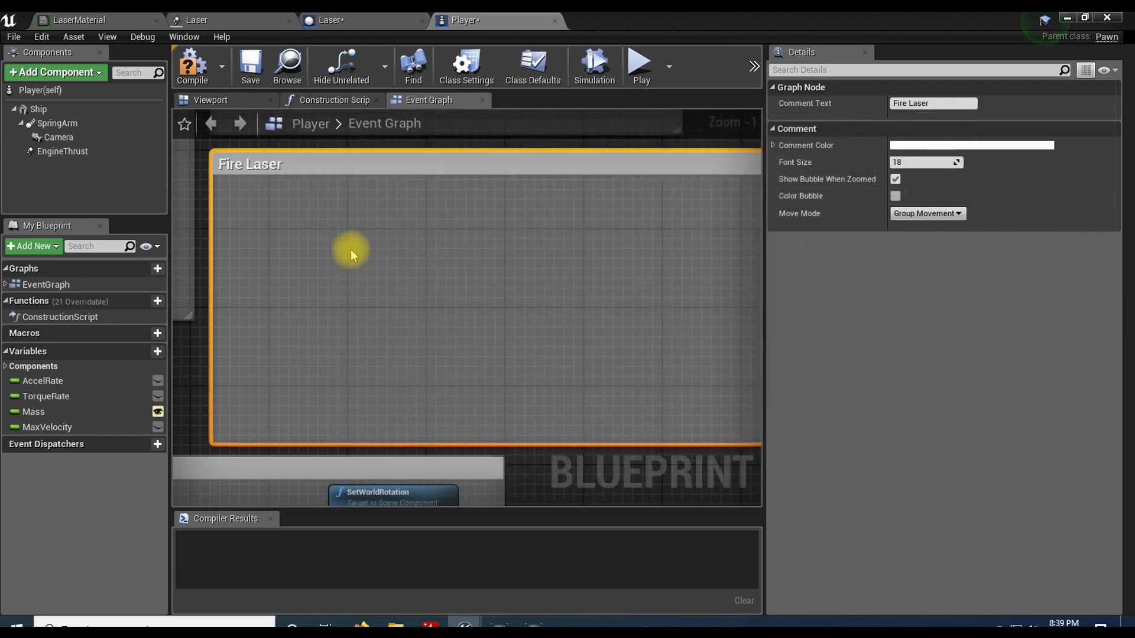
Step: Add the FireLaser input action event inside the Fire Laser comment
{"action": "right_click", "coordinate": [323, 242]}
{"action": "type", "text": "firelas"}
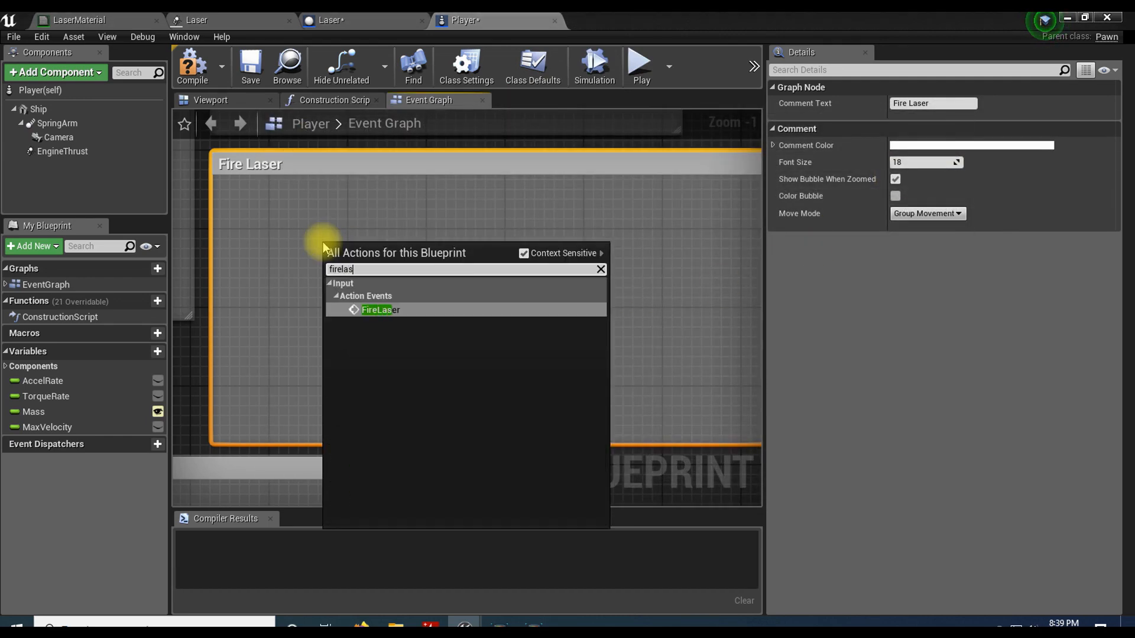
{"action": "left_click", "coordinate": [385, 309]}
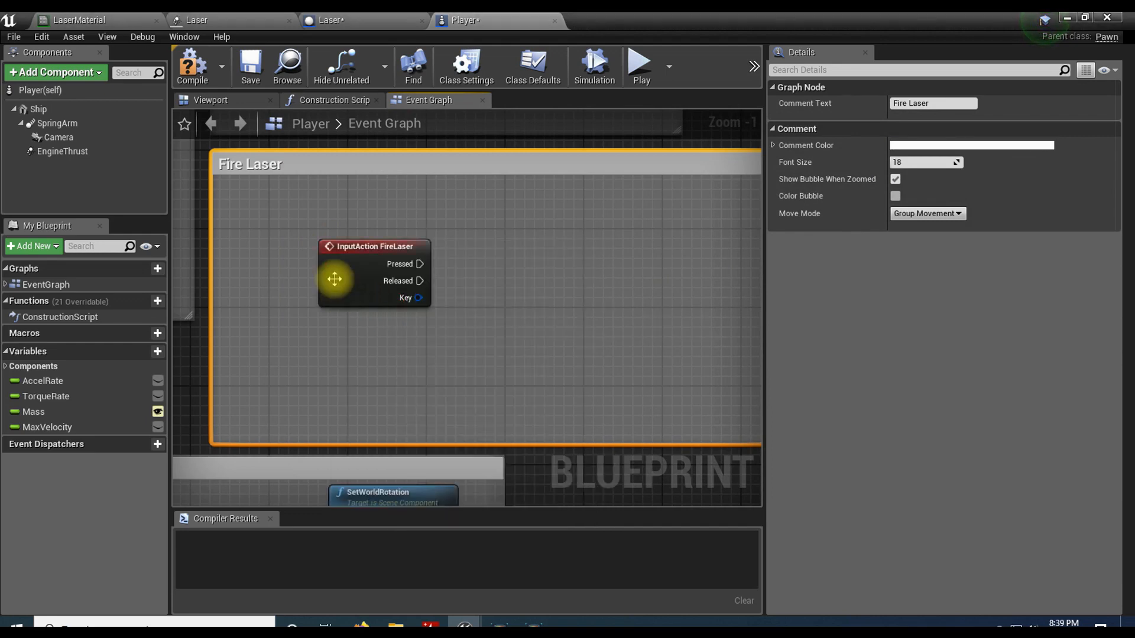
Step: Add a Spawn Actor from Class node driven by the Pressed output of the FireLaser event
{"action": "left_click_drag", "start_coordinate": [321, 261], "coordinate": [488, 283]}
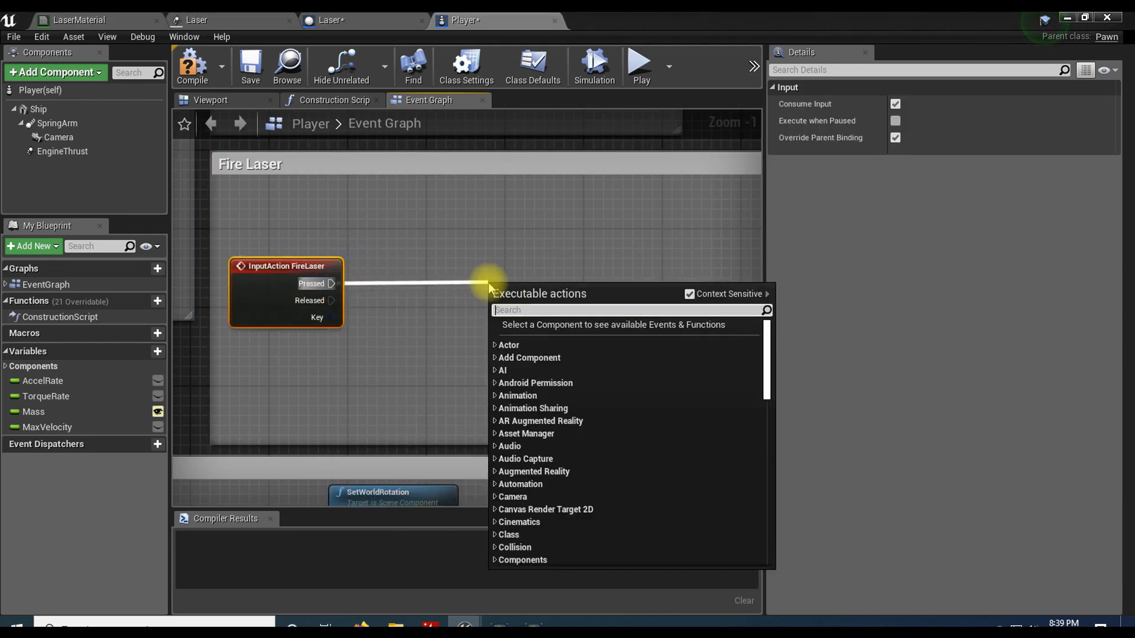
{"action": "type", "text": "spawnactor"}
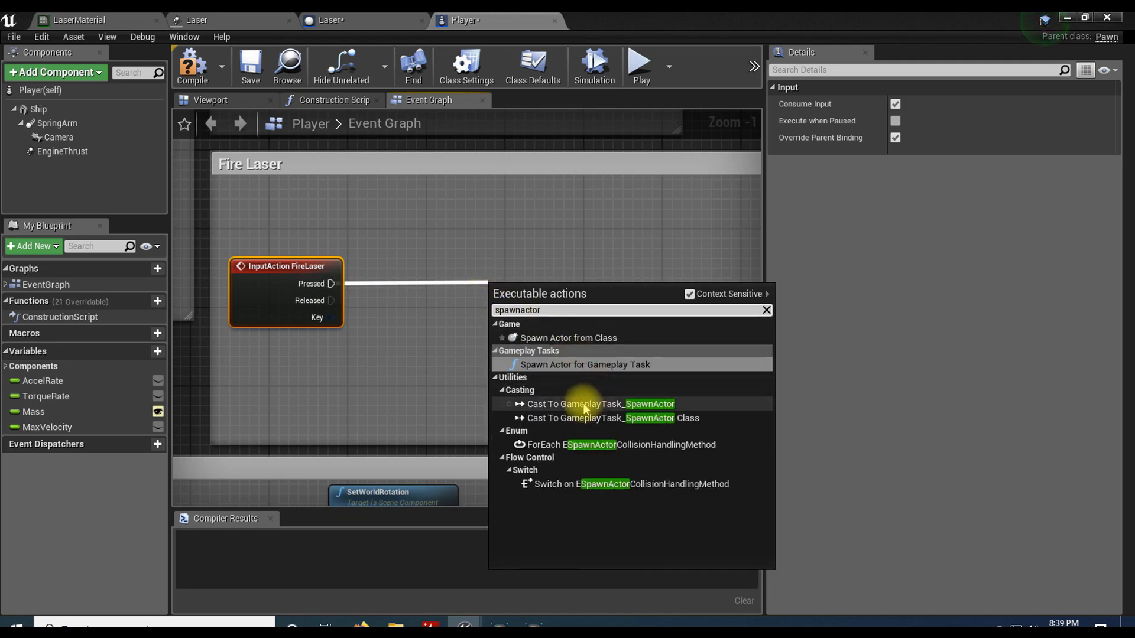
{"action": "left_click", "coordinate": [650, 338]}
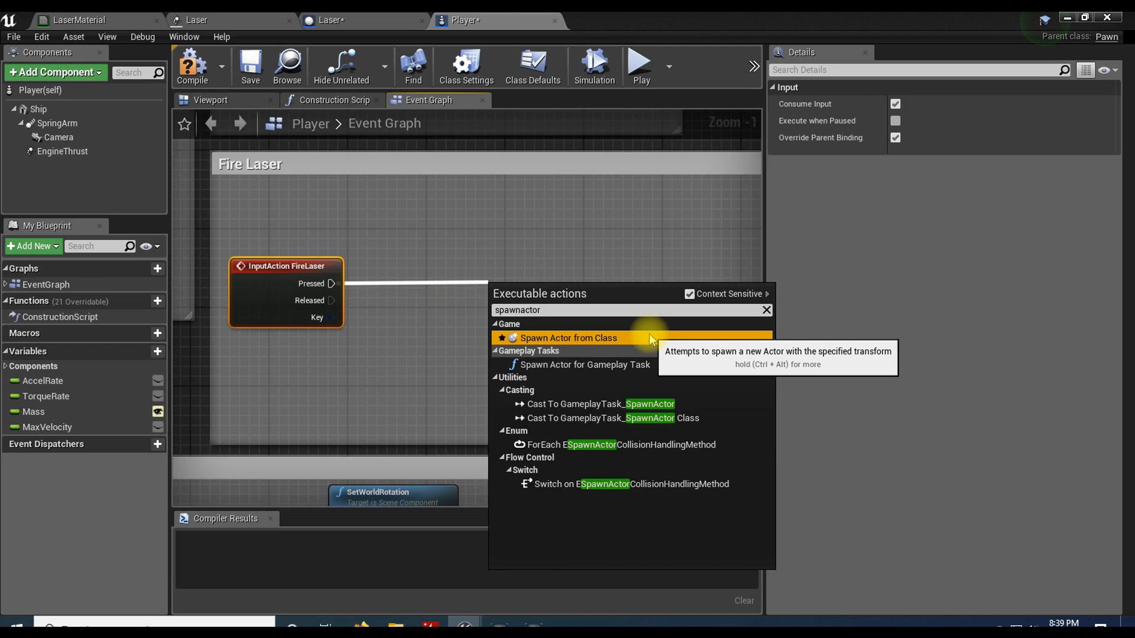
{"action": "left_click", "coordinate": [649, 338]}
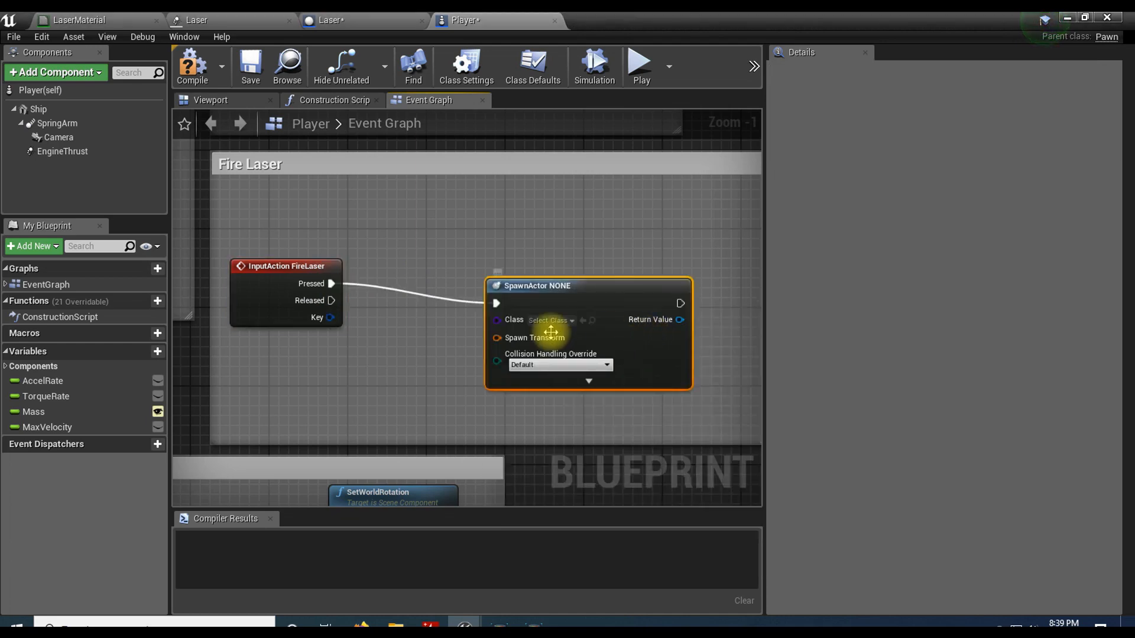
Step: Align the event and spawn nodes just under the Fire Laser title and set the spawned class to Laser
{"action": "left_click_drag", "start_coordinate": [534, 279], "coordinate": [533, 268]}
{"action": "left_click_drag", "start_coordinate": [312, 245], "coordinate": [540, 224]}
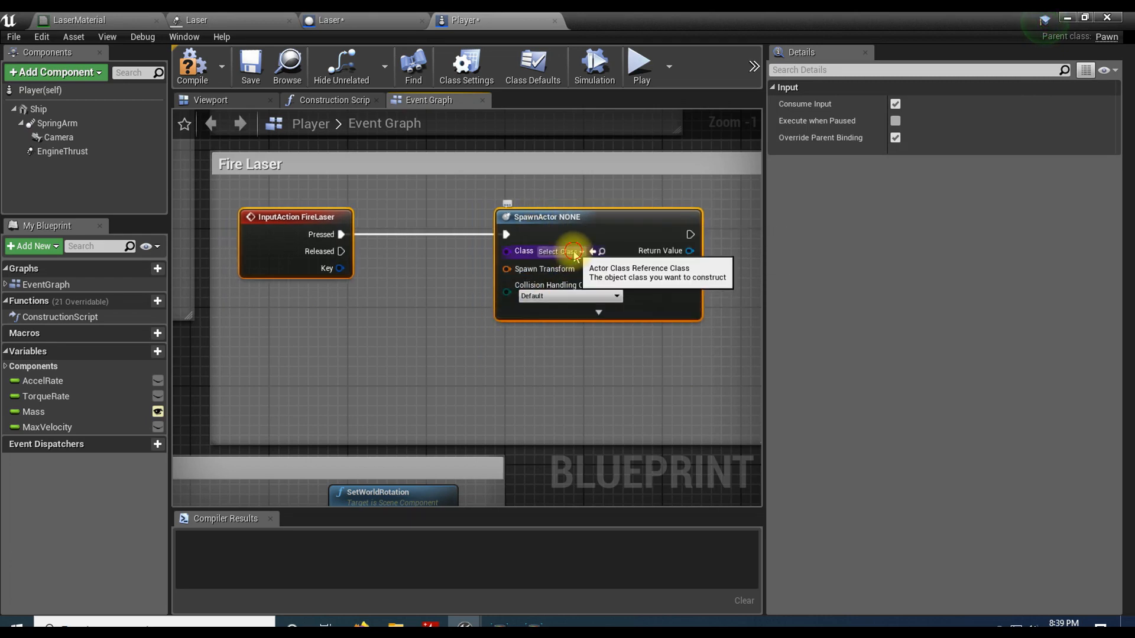
{"action": "left_click", "coordinate": [573, 253]}
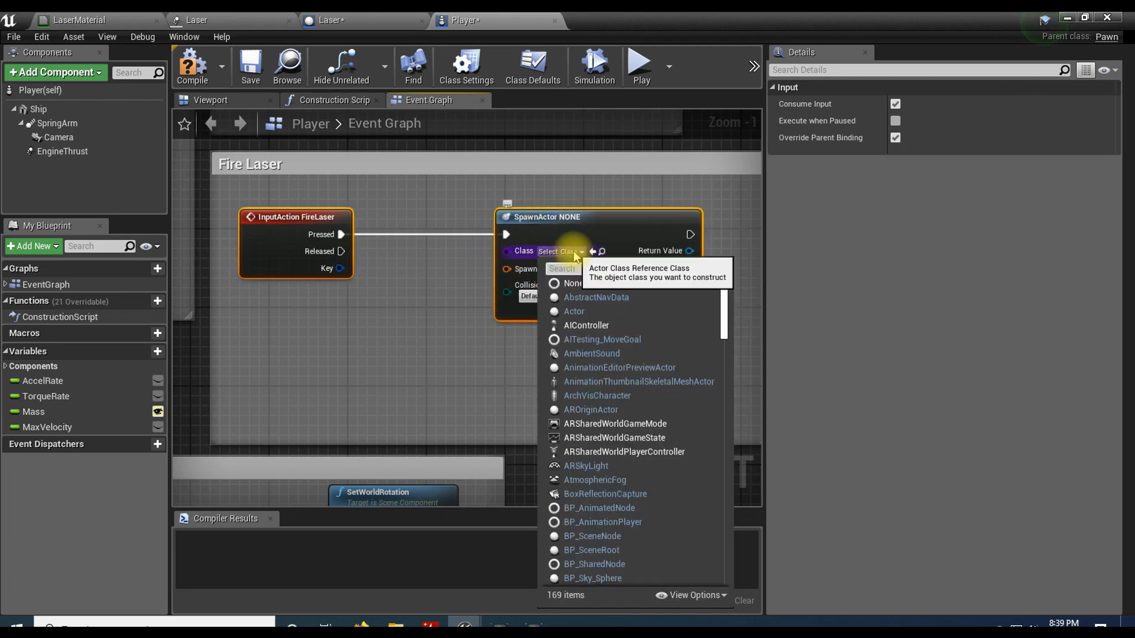
{"action": "type", "text": "laser"}
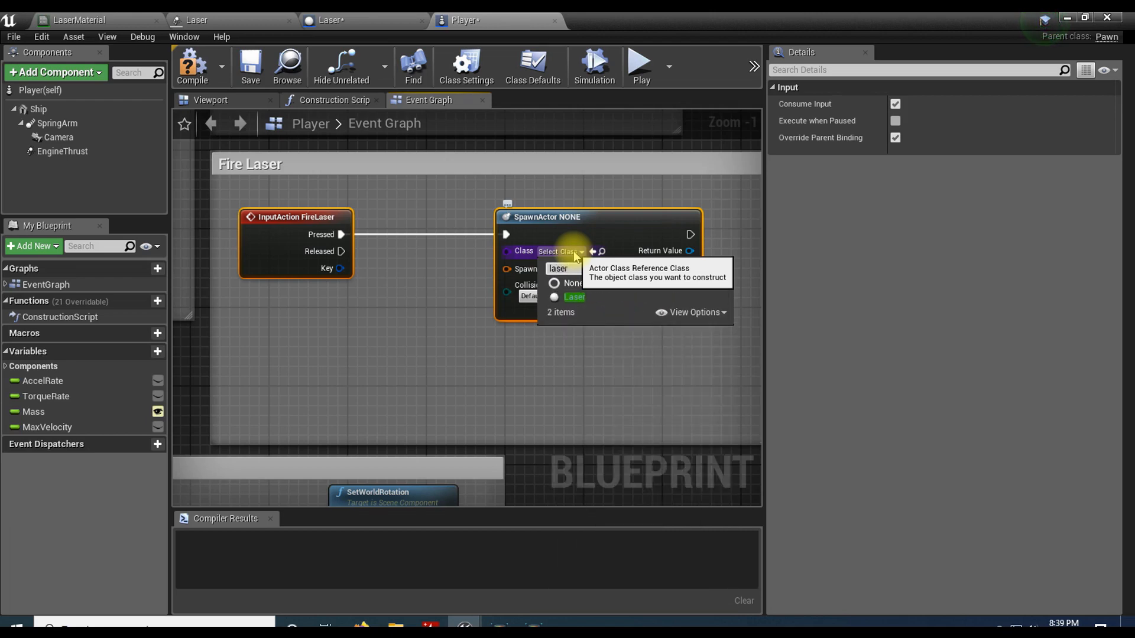
{"action": "left_click", "coordinate": [611, 300]}
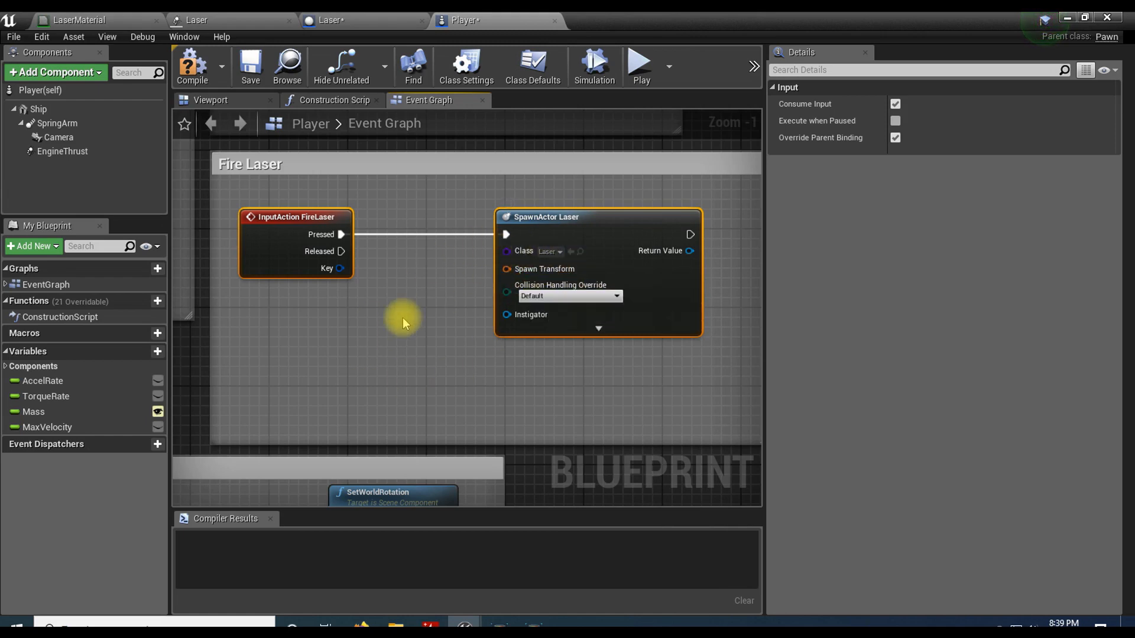
Step: Feed the Spawn Transform input from a new GetActorTransform node and place that node below the FireLaser event
{"action": "left_click_drag", "start_coordinate": [502, 275], "coordinate": [402, 334]}
{"action": "type", "text": "get actor t"}
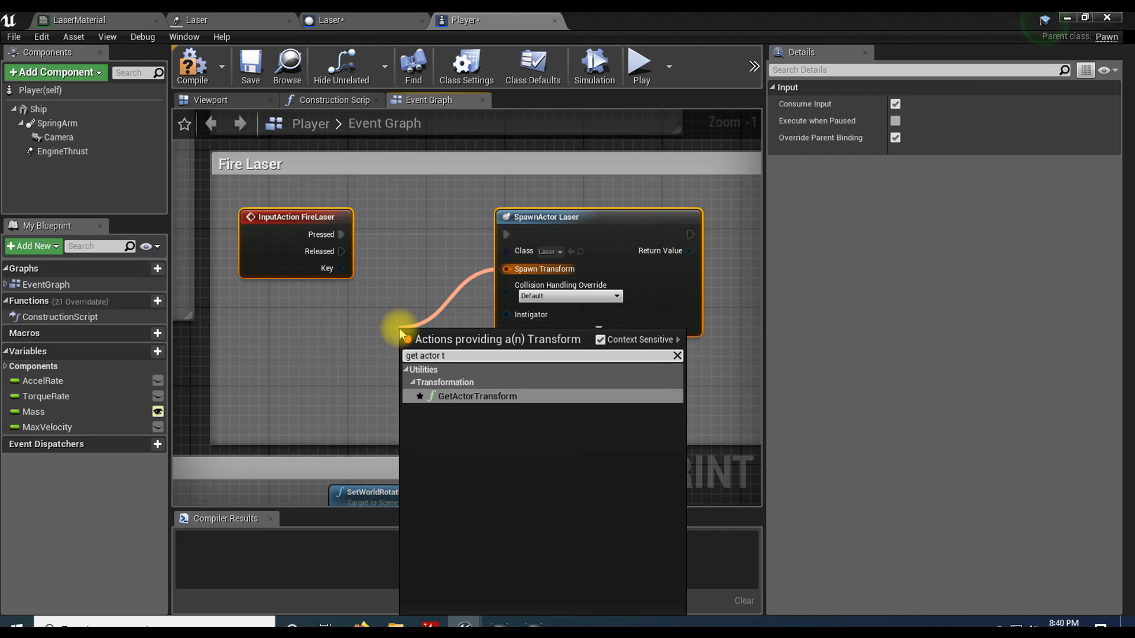
{"action": "left_click", "coordinate": [464, 397]}
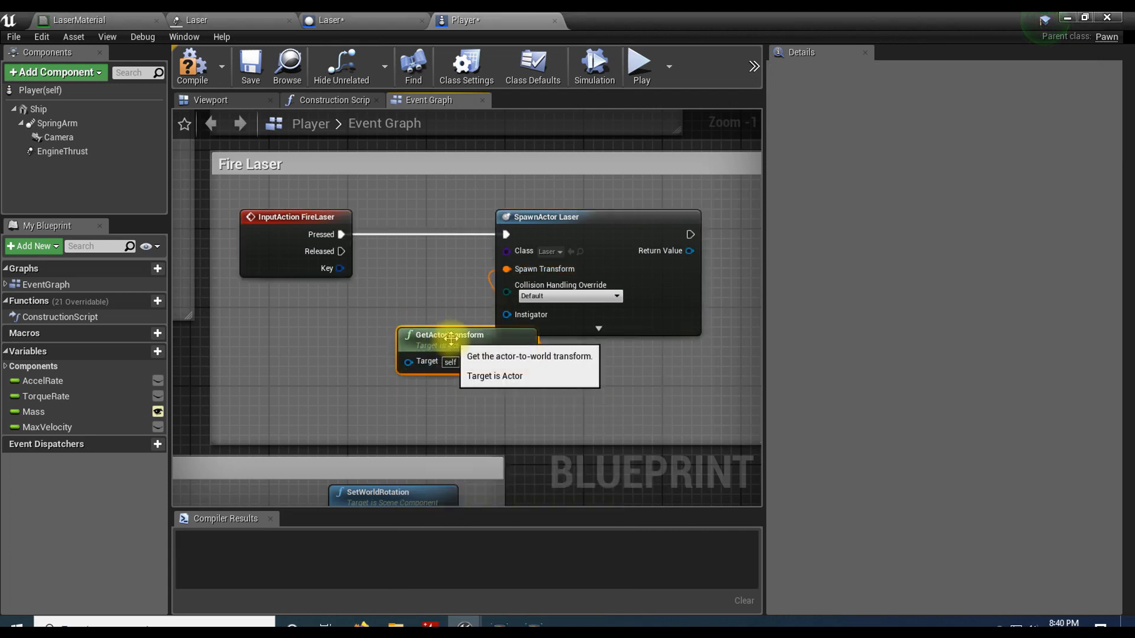
{"action": "left_click_drag", "start_coordinate": [386, 333], "coordinate": [287, 322]}
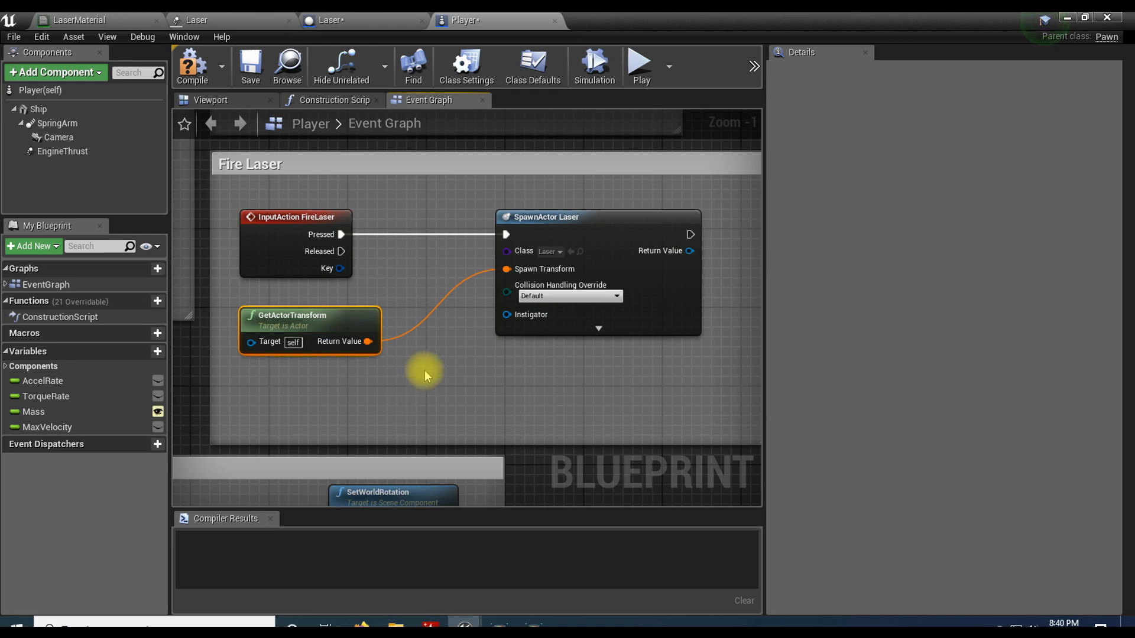
Step: Compile the Player blueprint and save all modified assets
{"action": "left_click", "coordinate": [192, 64]}
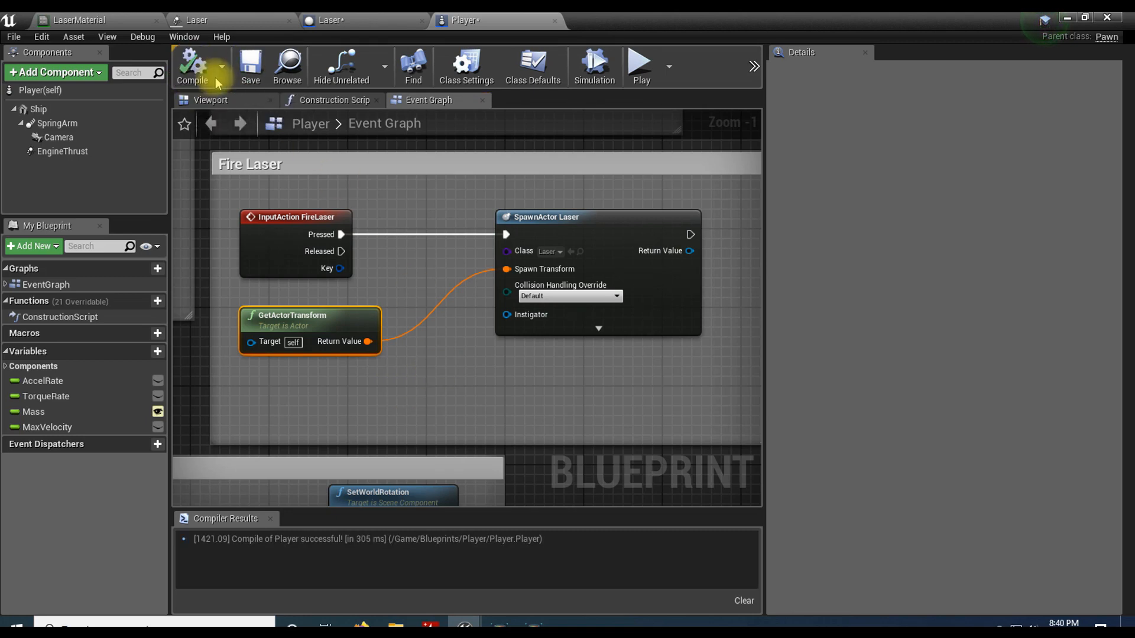
{"action": "left_click", "coordinate": [13, 37]}
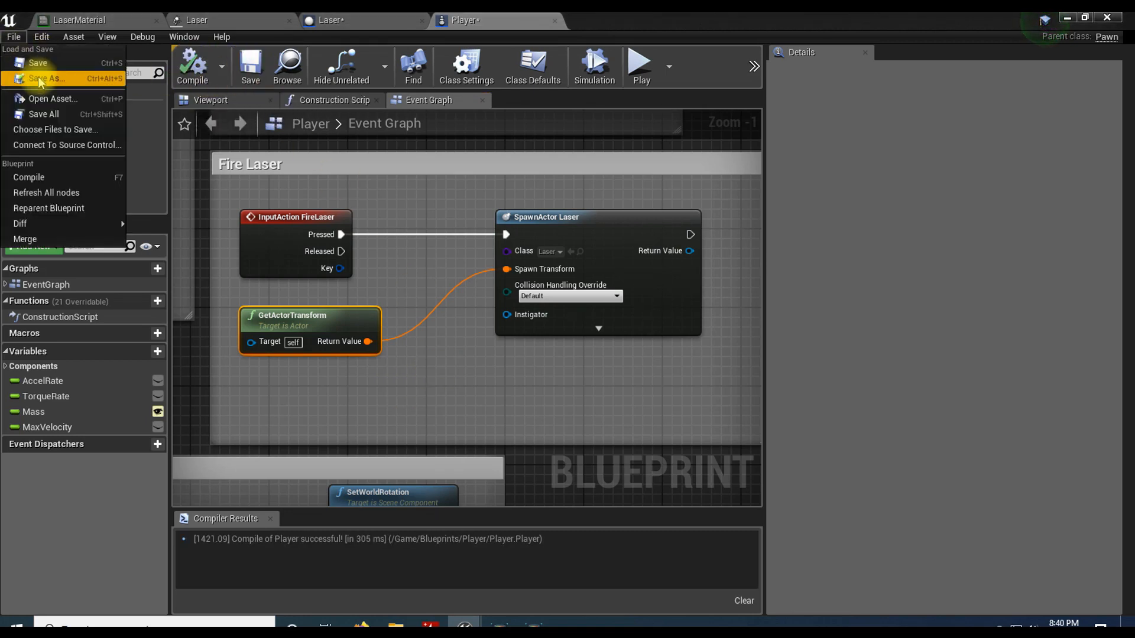
{"action": "left_click", "coordinate": [51, 115]}
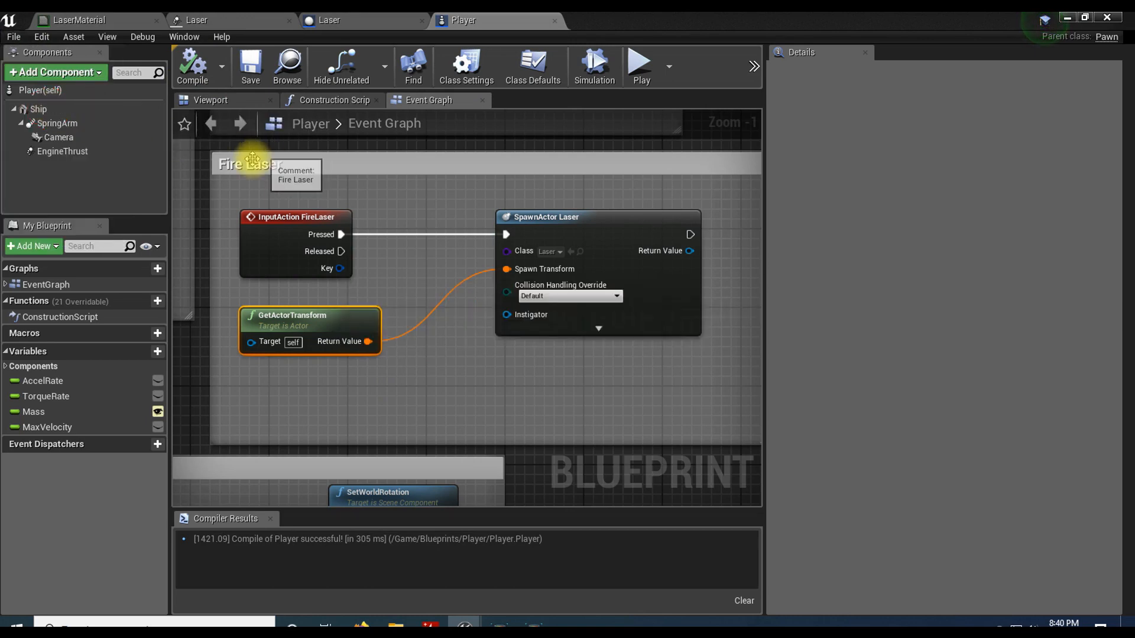
Step: Play the test level from the main editor, fire the laser twice, and end the play session
{"action": "left_click", "coordinate": [1067, 18]}
{"action": "left_click", "coordinate": [709, 63]}
{"action": "left_click", "coordinate": [644, 278]}
{"action": "left_click", "coordinate": [644, 278]}
{"action": "left_click", "coordinate": [644, 277]}
{"action": "left_click", "coordinate": [644, 278]}
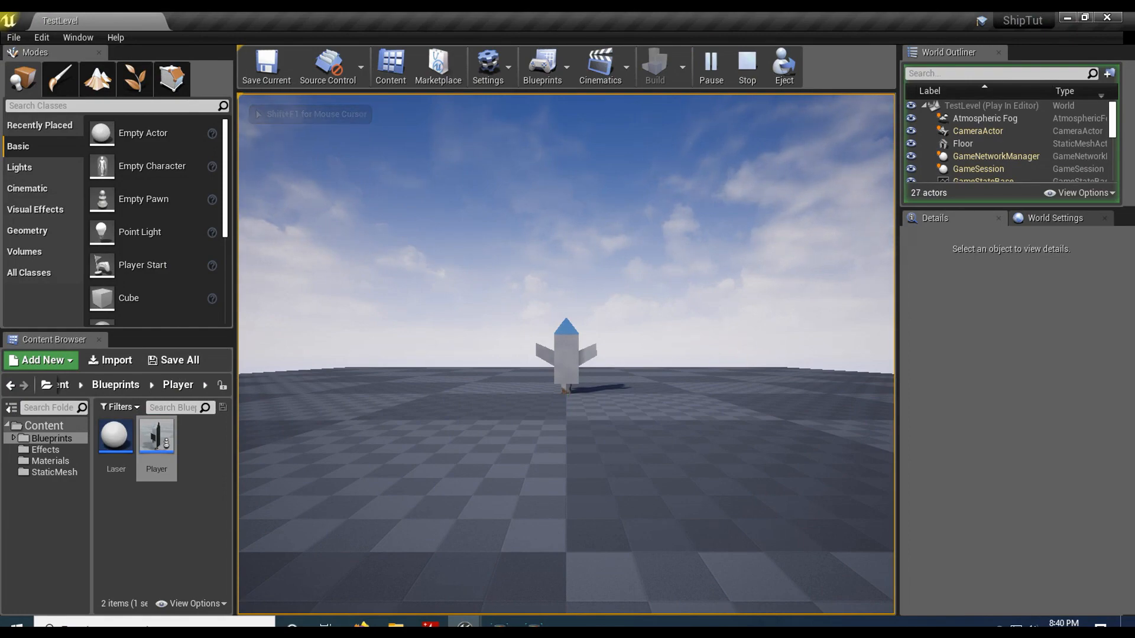
{"action": "key", "text": "Escape"}
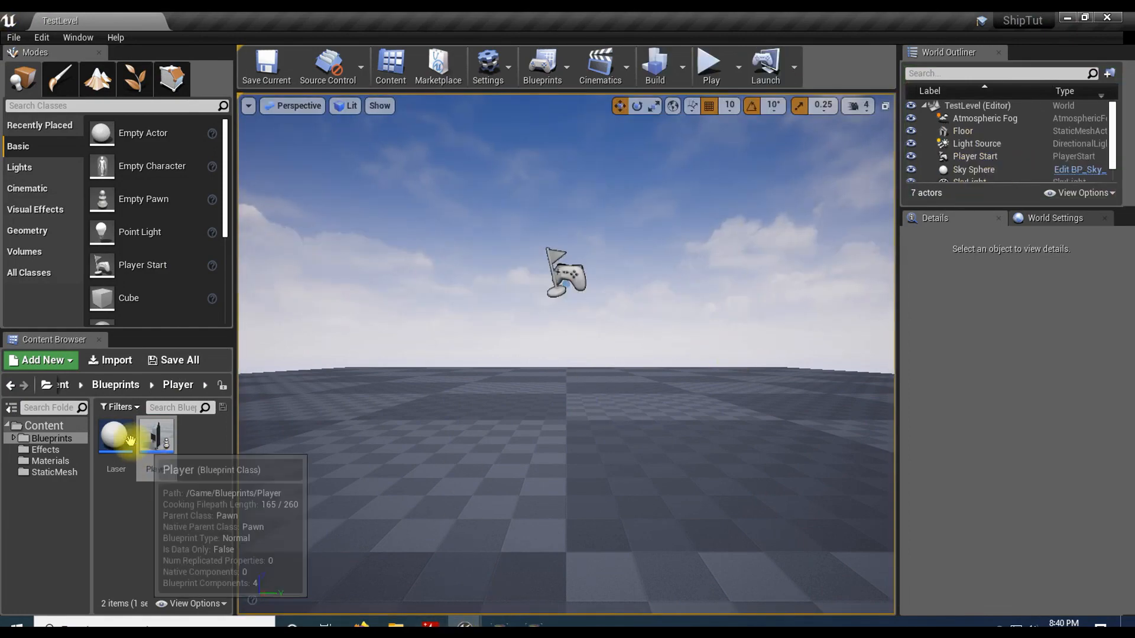
Step: Reopen the Player blueprint and add an enlarged comment titled Camera Controls directly below the group containing the physics angular velocity nodes
{"action": "double_click", "coordinate": [155, 437]}
{"action": "scroll", "coordinate": [541, 270], "scroll_direction": "down", "scroll_amount": 5}
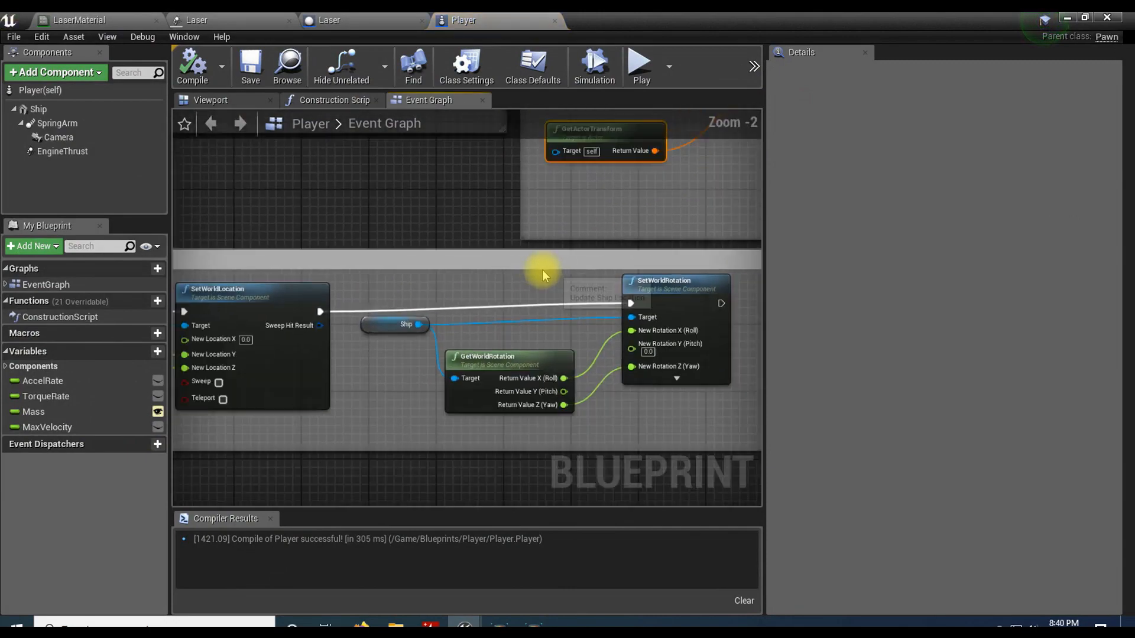
{"action": "right_click_drag", "start_coordinate": [507, 348], "coordinate": [728, 386]}
{"action": "scroll", "coordinate": [435, 363], "scroll_direction": "up", "scroll_amount": 4}
{"action": "right_click_drag", "start_coordinate": [426, 372], "coordinate": [555, 389]}
{"action": "right_click", "coordinate": [371, 378]}
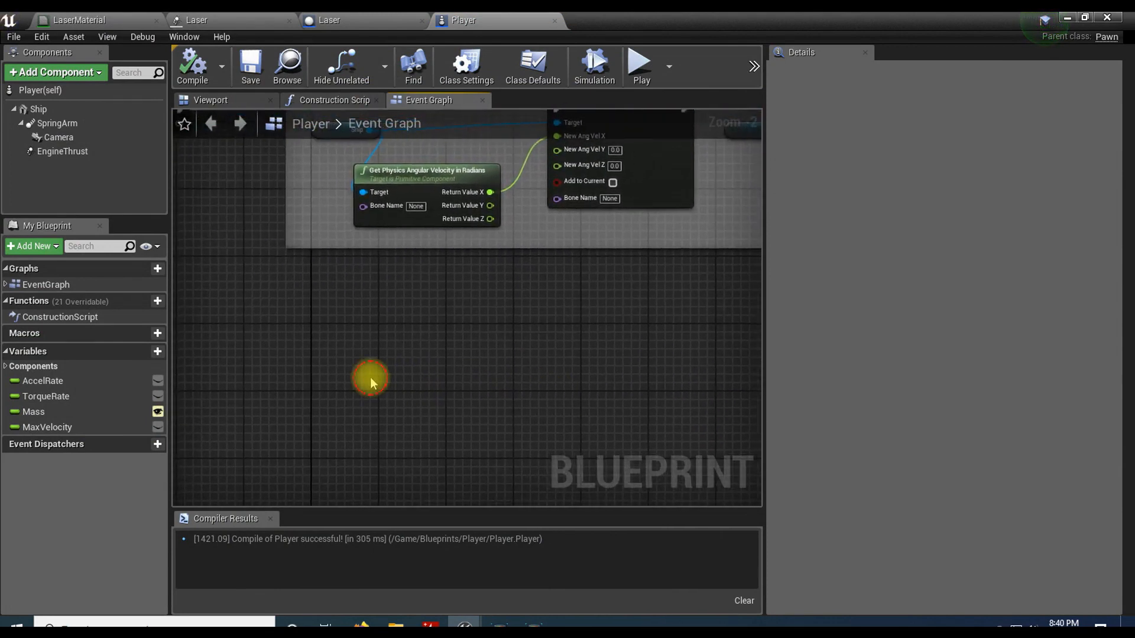
{"action": "key", "text": "c"}
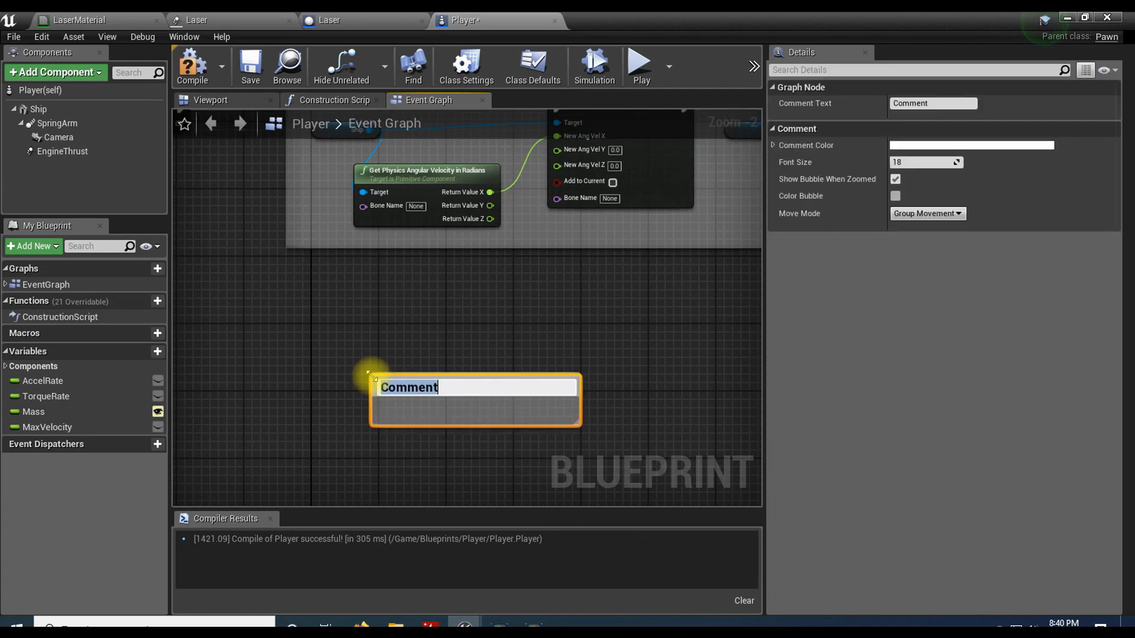
{"action": "type", "text": "Camera Controls"}
{"action": "key", "text": "Return"}
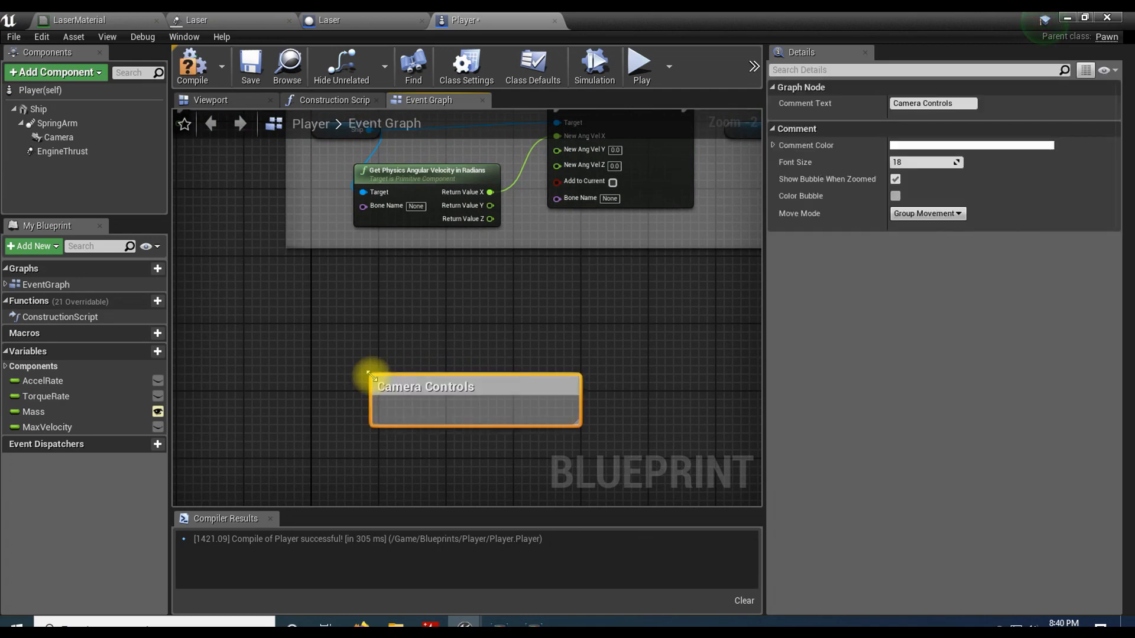
{"action": "left_click_drag", "start_coordinate": [390, 387], "coordinate": [308, 279]}
{"action": "left_click_drag", "start_coordinate": [496, 314], "coordinate": [749, 500]}
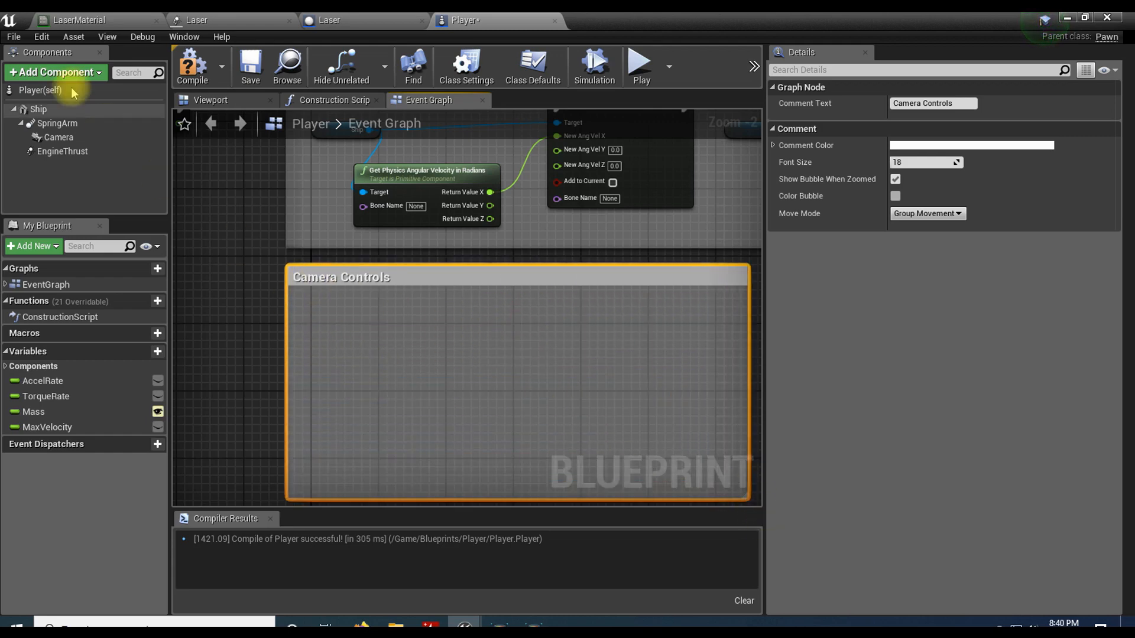
Step: Add two new axis mappings in the project's Input settings
{"action": "left_click", "coordinate": [41, 37]}
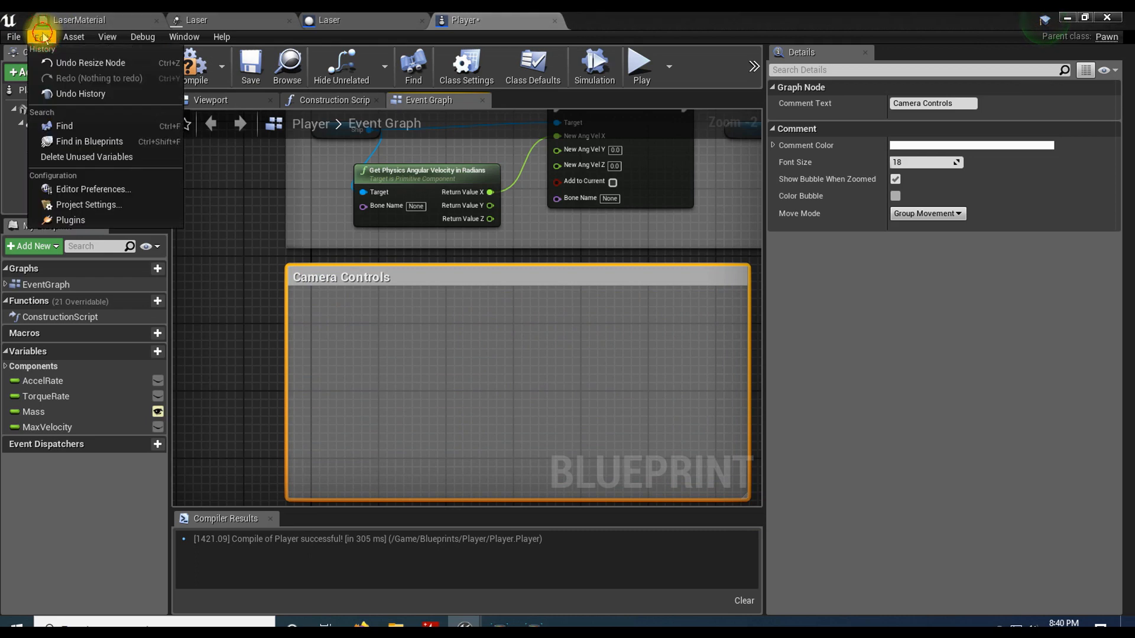
{"action": "left_click", "coordinate": [99, 203]}
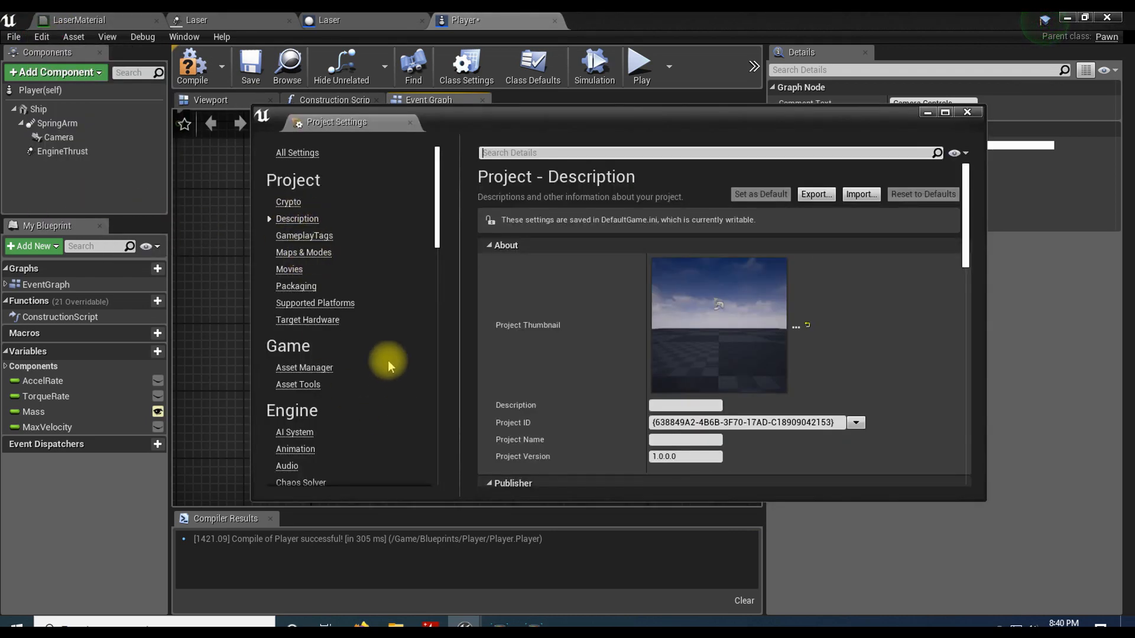
{"action": "scroll", "coordinate": [387, 360], "scroll_direction": "down", "scroll_amount": 10}
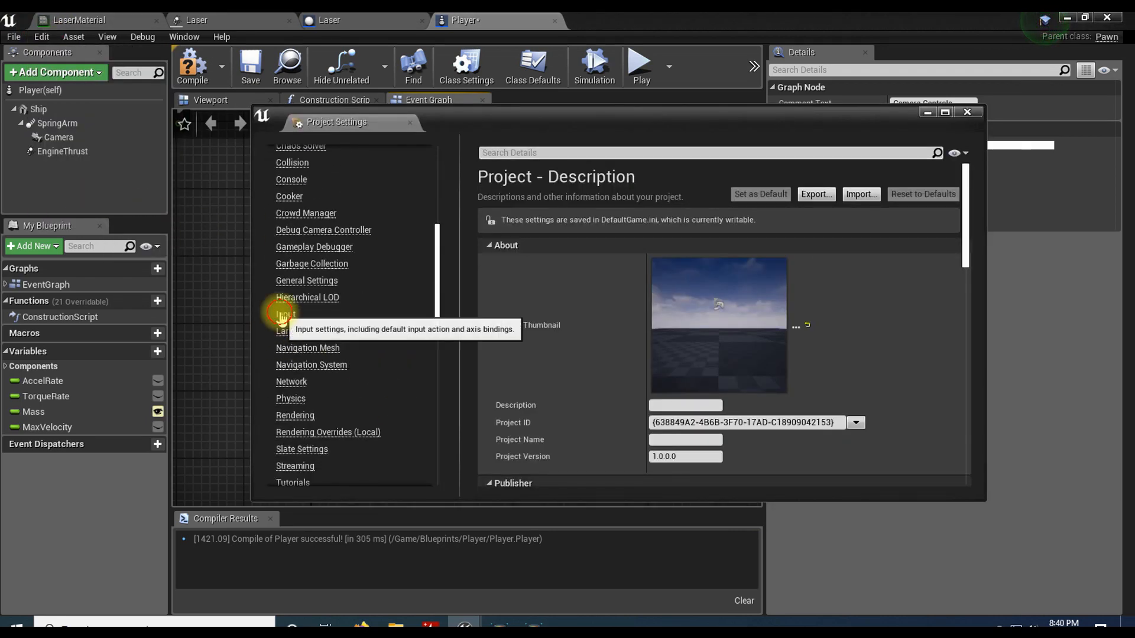
{"action": "left_click", "coordinate": [283, 315]}
{"action": "left_click", "coordinate": [489, 370]}
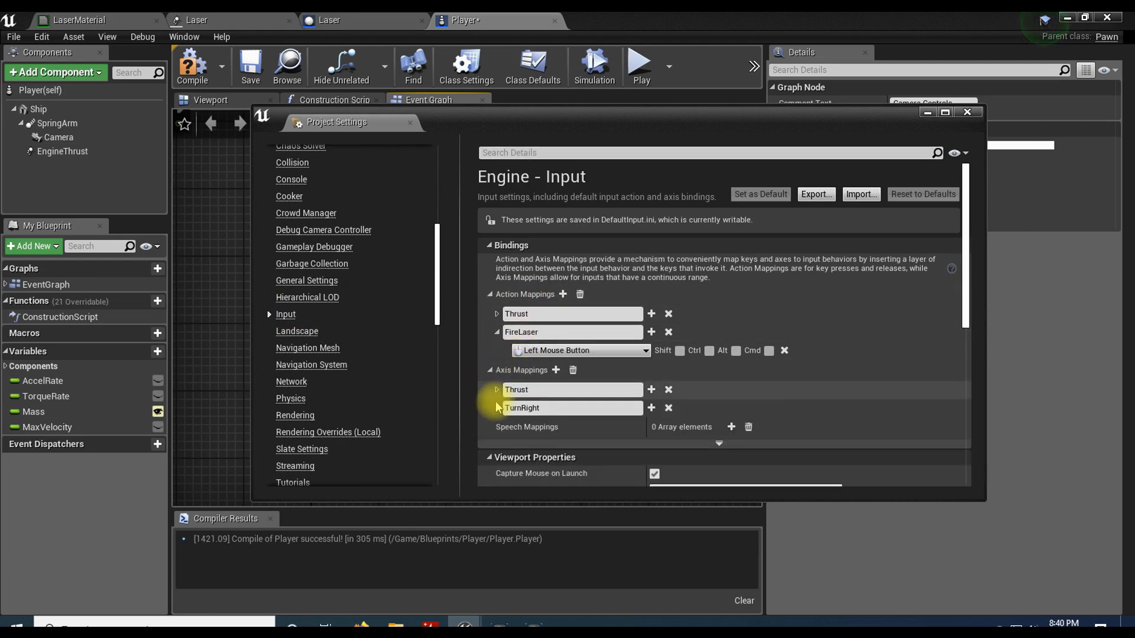
{"action": "double_click", "coordinate": [556, 376]}
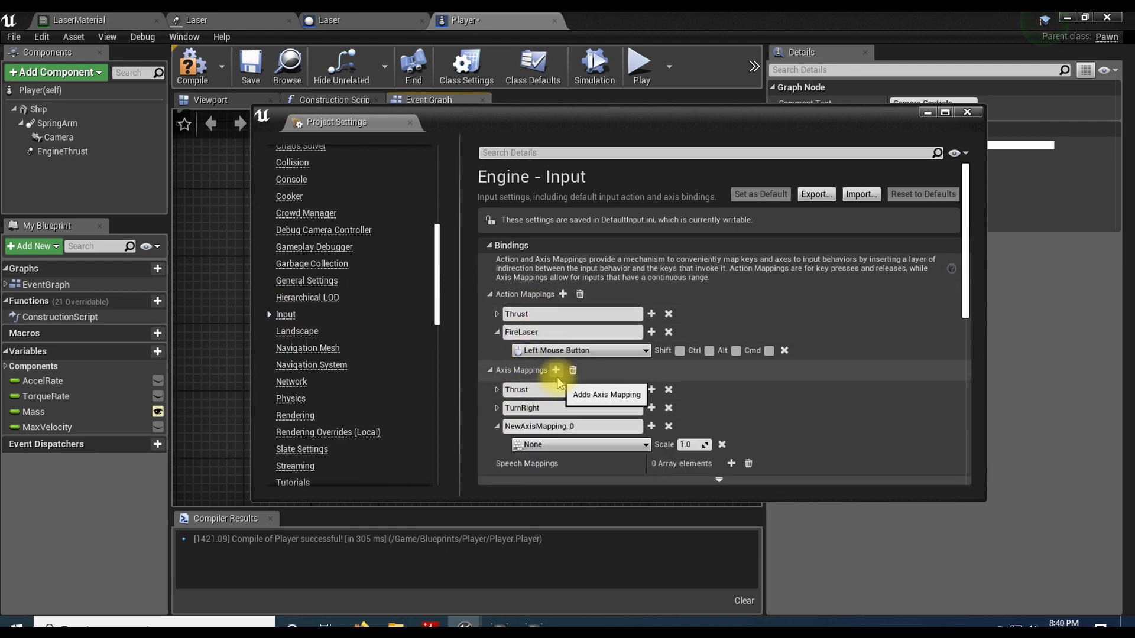
Step: Name the two new axis mappings CameraUp and CameraTurn
{"action": "left_click", "coordinate": [593, 424]}
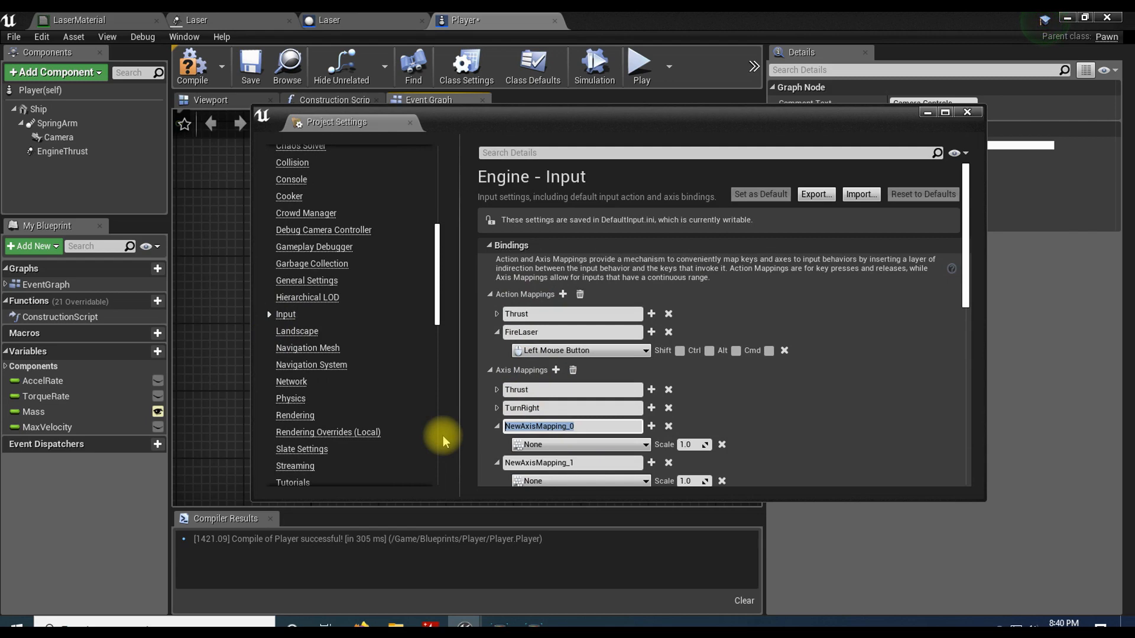
{"action": "type", "text": "/"}
{"action": "type", "text": "CameraU"}
{"action": "type", "text": "p"}
{"action": "key", "text": "Return"}
{"action": "left_click", "coordinate": [594, 462]}
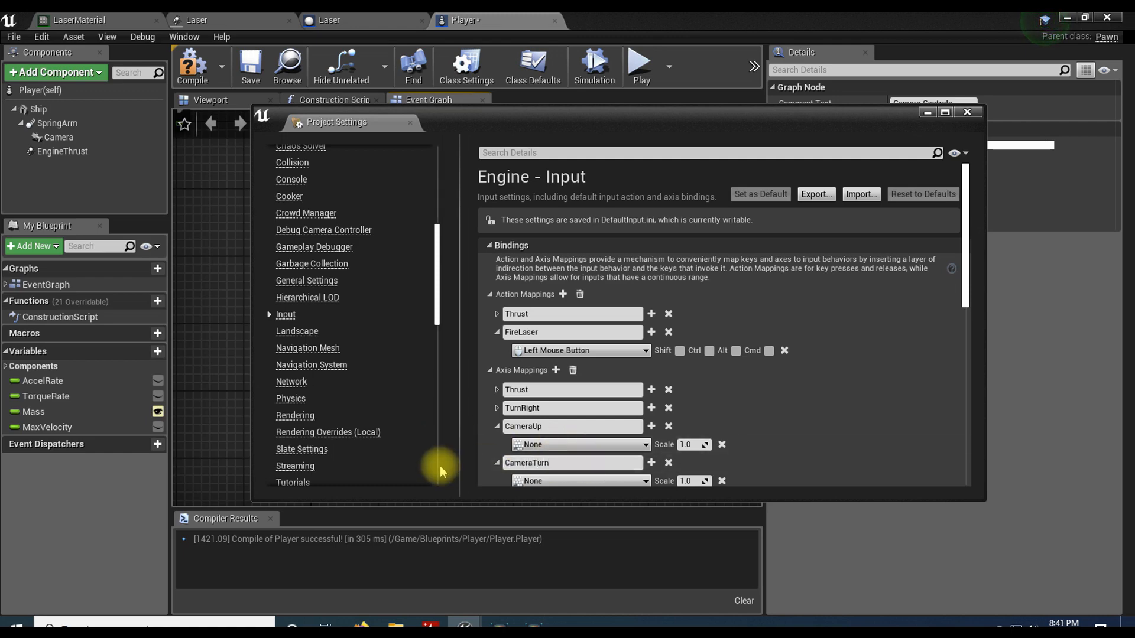
Step: Bind the CameraUp axis mapping to Mouse Y with a scale of -1.0
{"action": "scroll", "coordinate": [742, 413], "scroll_direction": "down", "scroll_amount": 2}
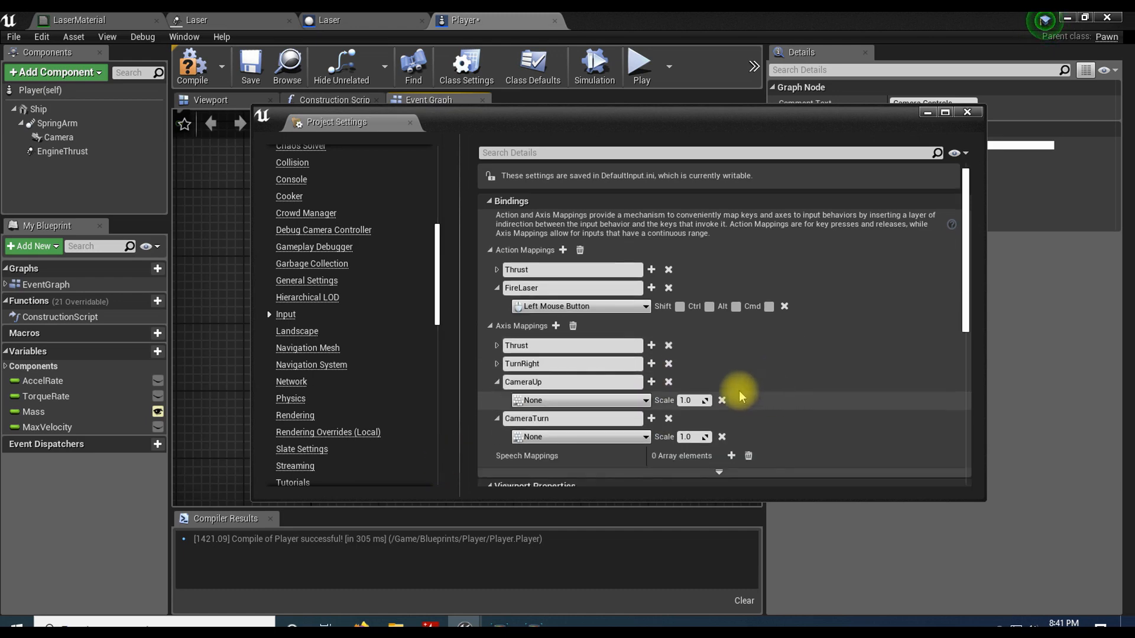
{"action": "left_click", "coordinate": [630, 402]}
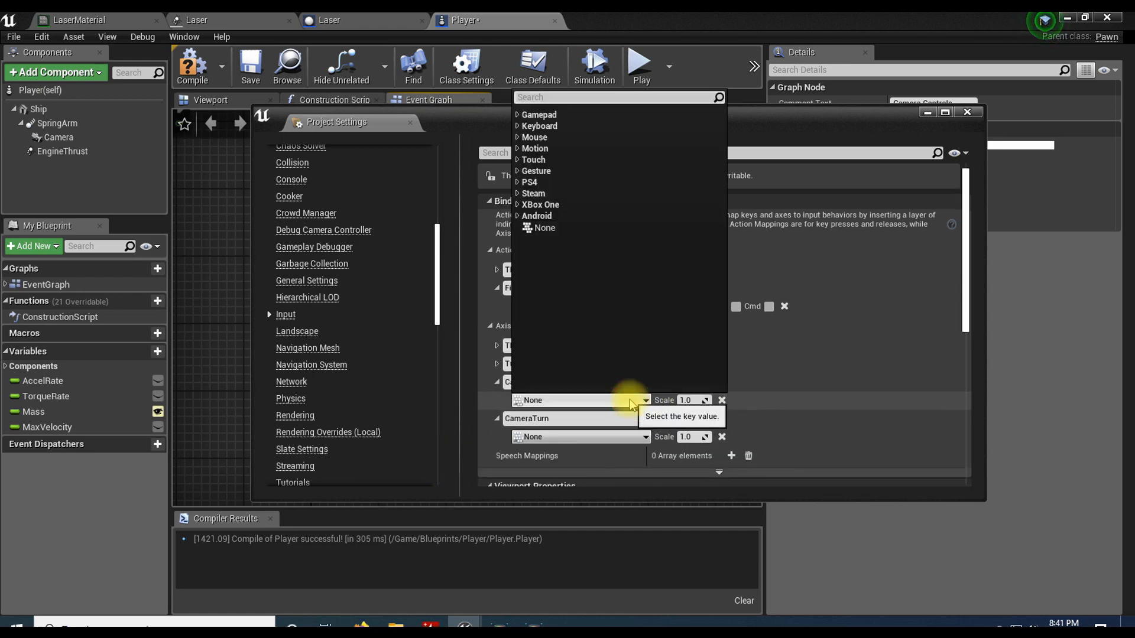
{"action": "left_click", "coordinate": [533, 137]}
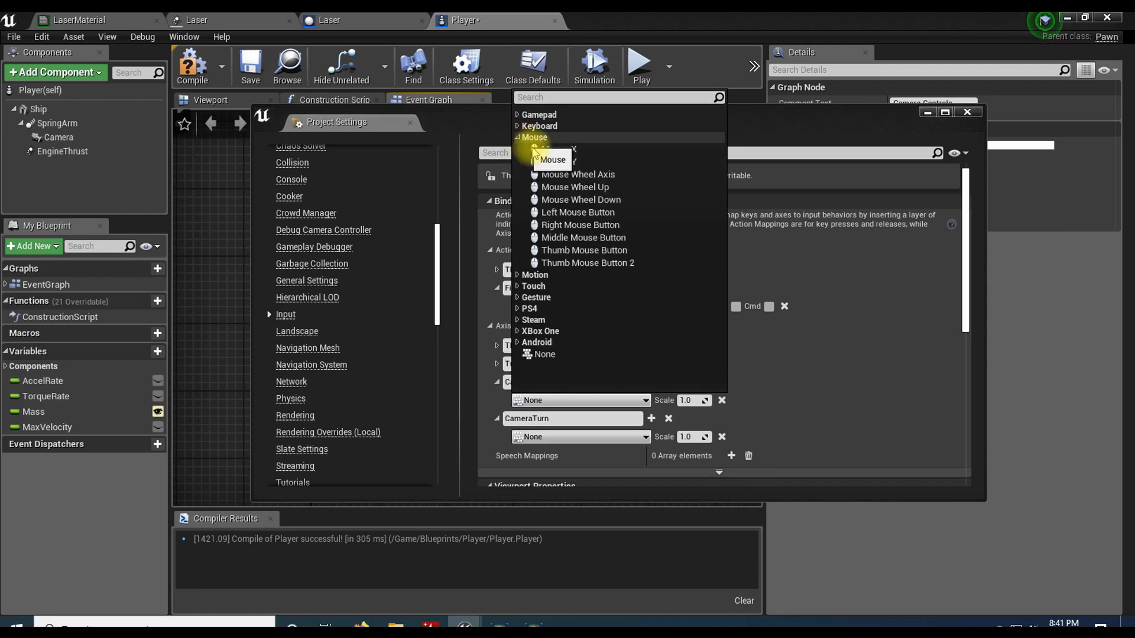
{"action": "left_click", "coordinate": [578, 162]}
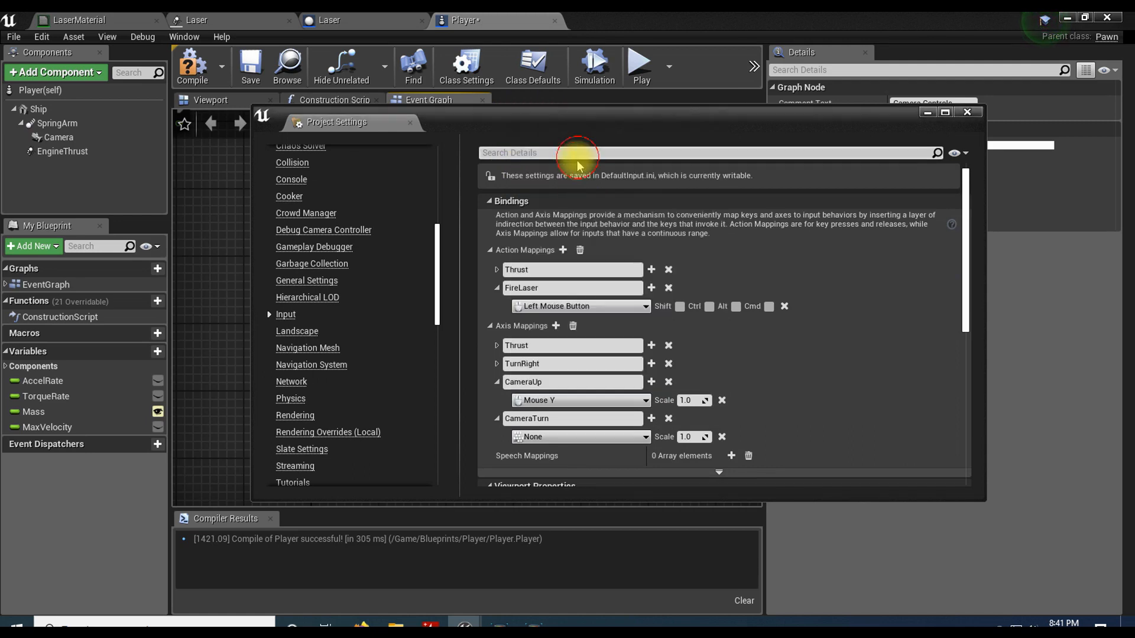
{"action": "left_click", "coordinate": [687, 400]}
{"action": "key", "text": "Home"}
{"action": "type", "text": "-"}
{"action": "key", "text": "Return"}
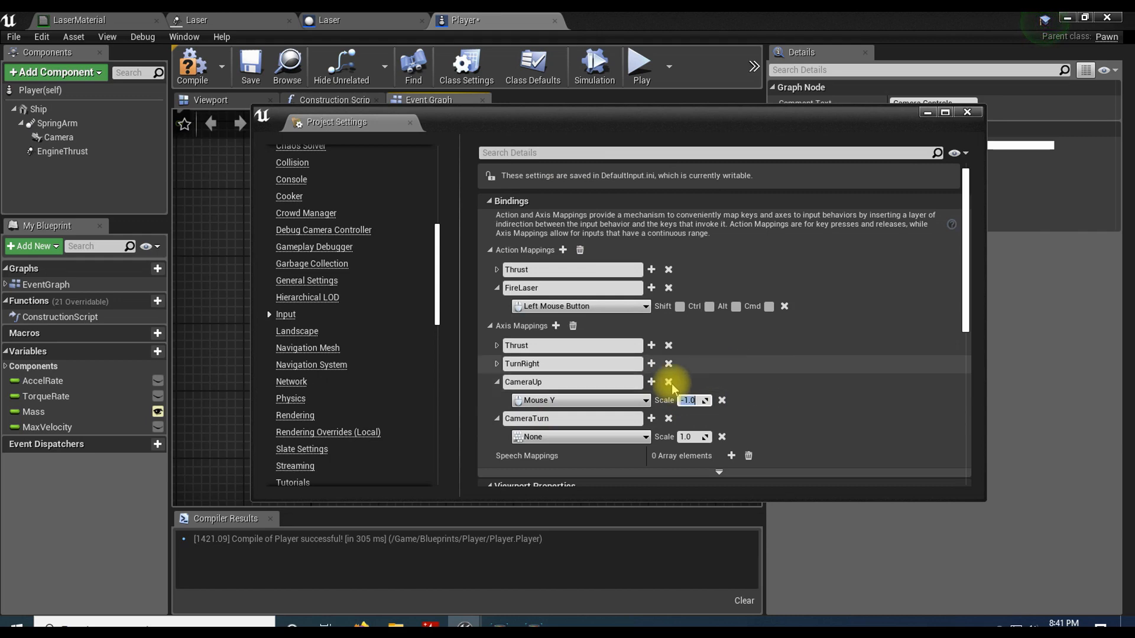
Step: Bind the CameraTurn axis mapping to Mouse X and minimise the project settings window
{"action": "left_click", "coordinate": [584, 436]}
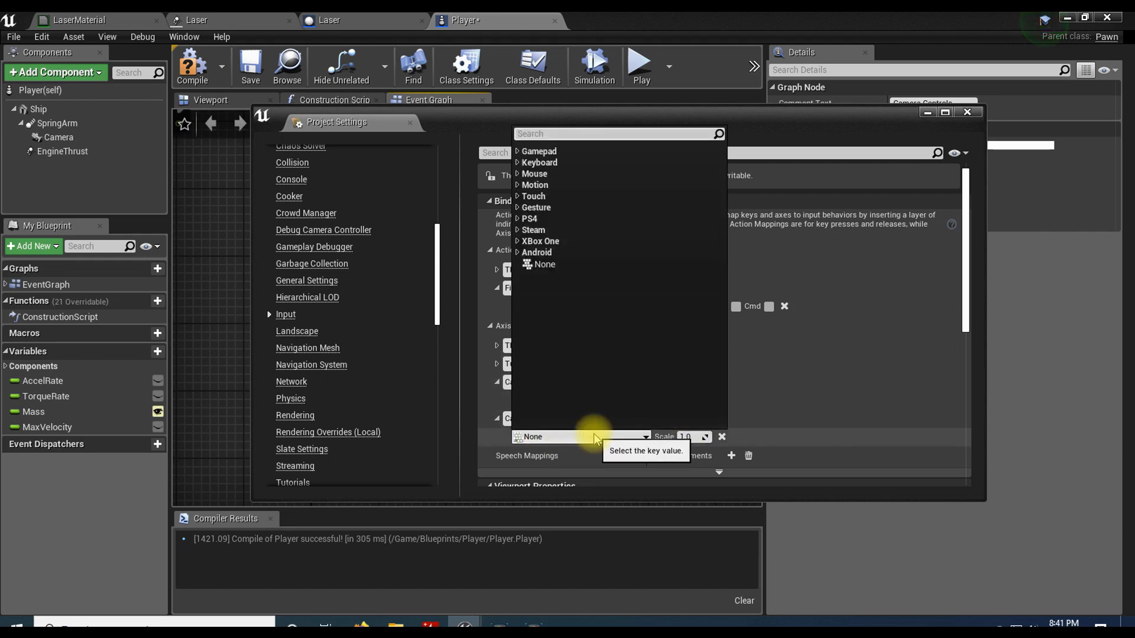
{"action": "left_click", "coordinate": [535, 174]}
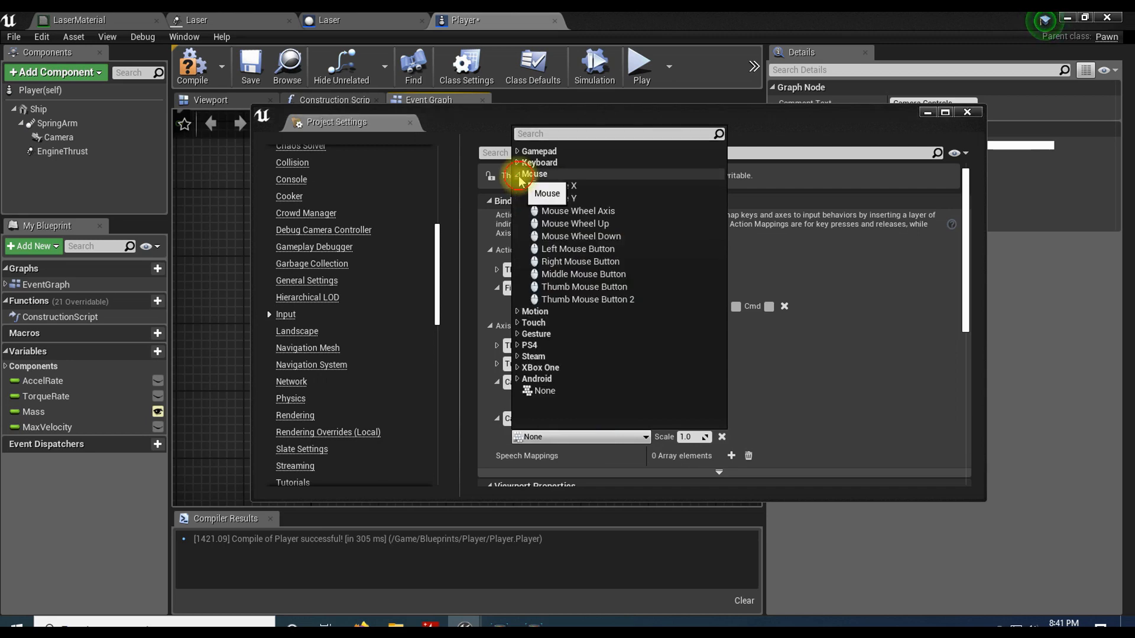
{"action": "left_click", "coordinate": [553, 185]}
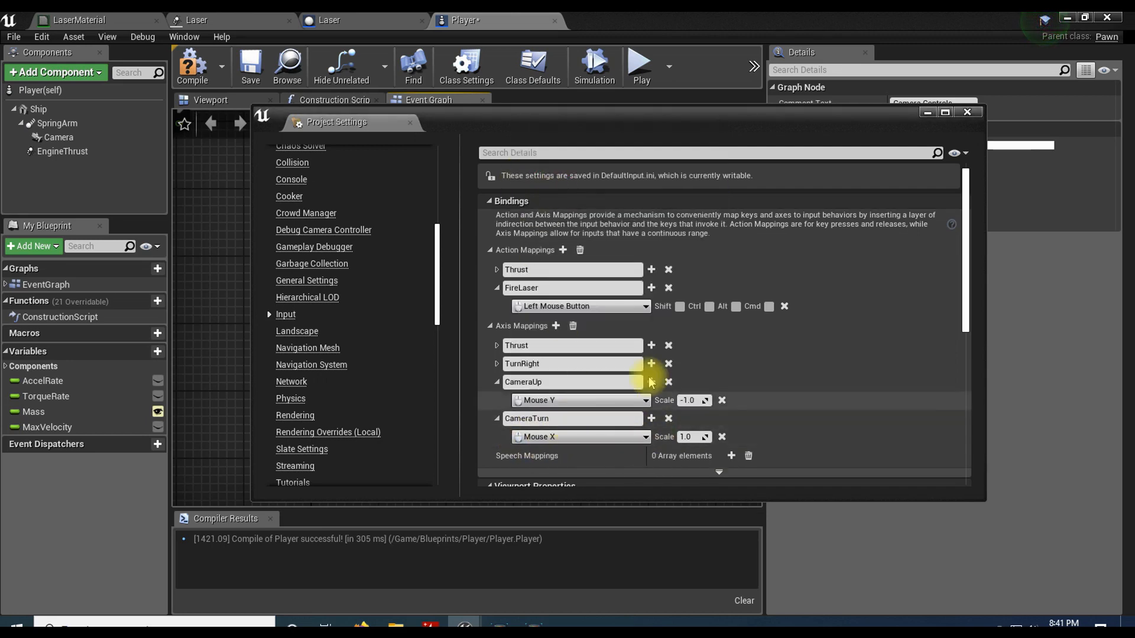
{"action": "left_click", "coordinate": [924, 112]}
Step: Add the CameraUp axis event inside the Camera Controls comment
{"action": "right_click", "coordinate": [331, 325]}
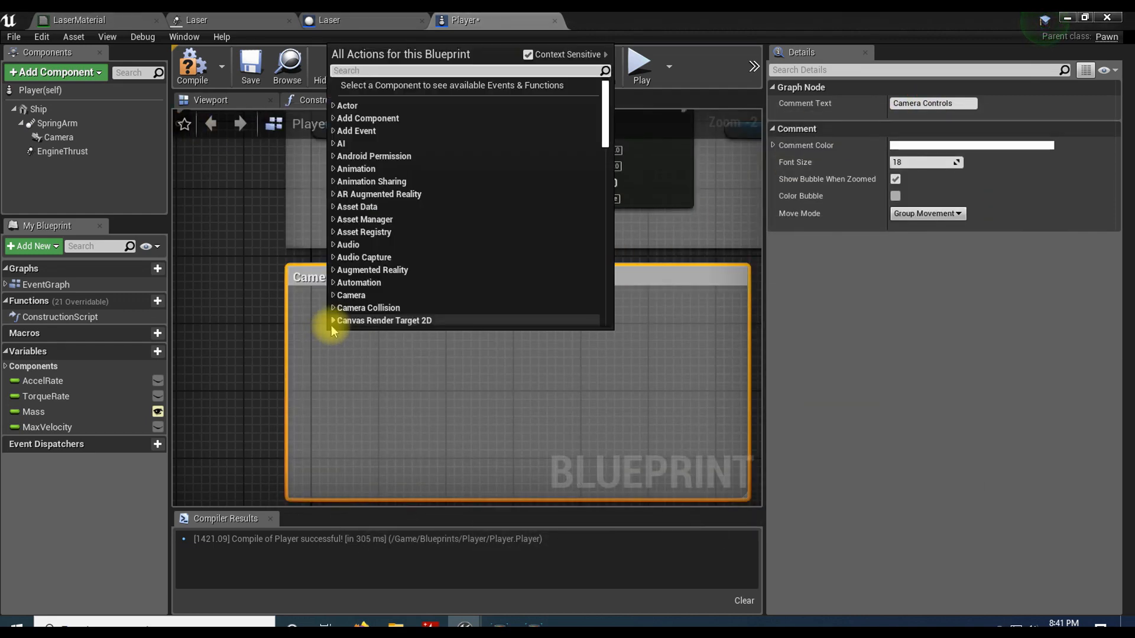
{"action": "type", "text": "camera"}
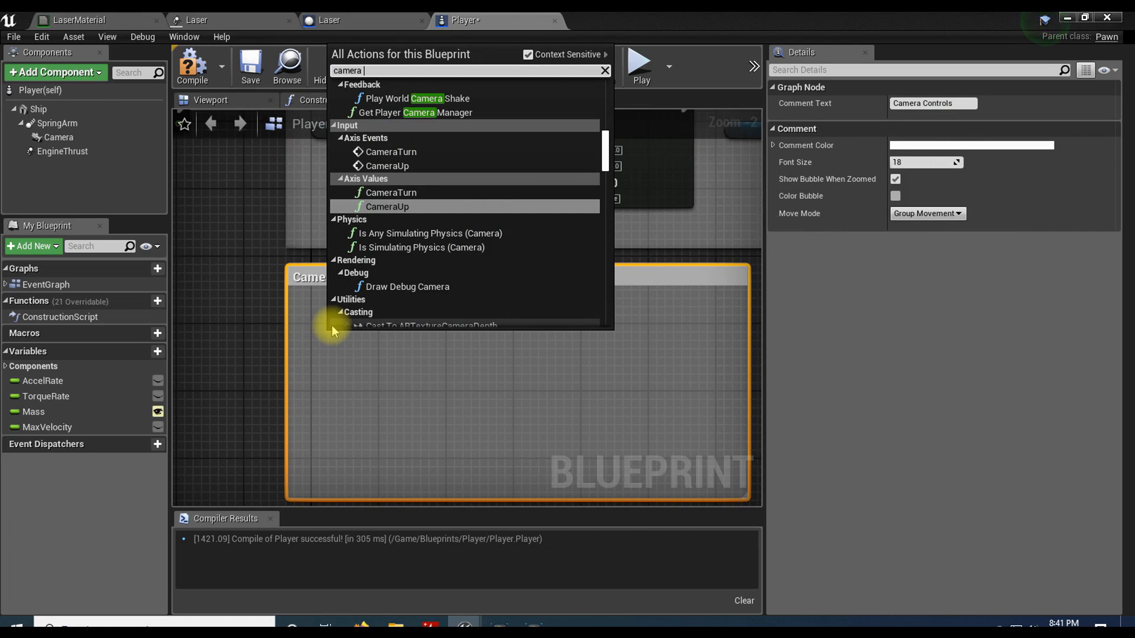
{"action": "left_click", "coordinate": [375, 177]}
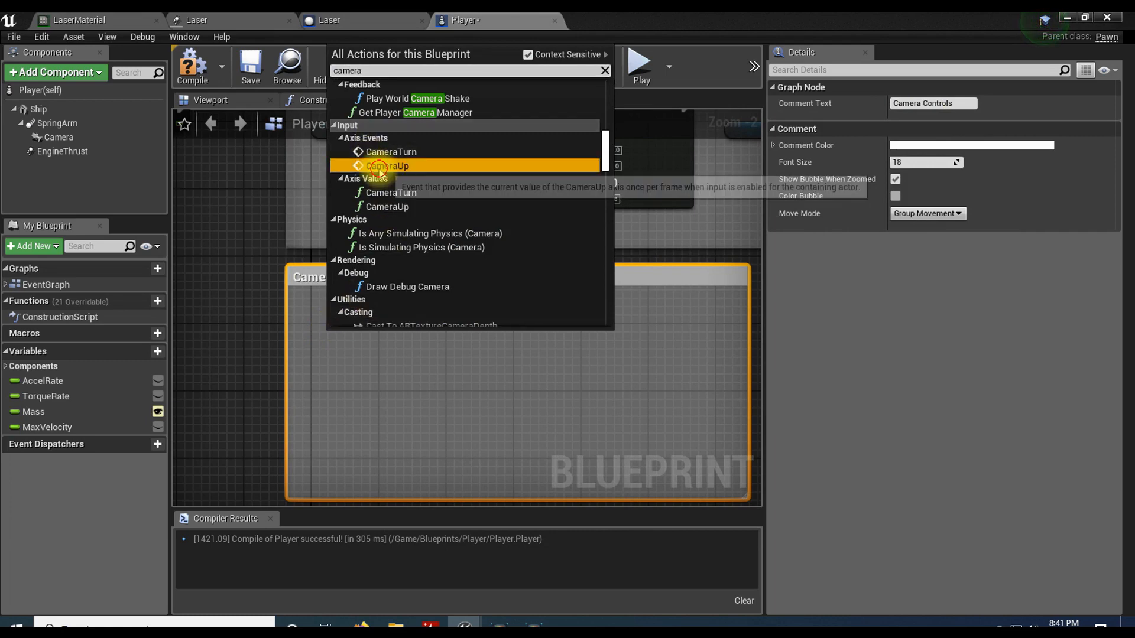
{"action": "left_click", "coordinate": [378, 166]}
Step: Add the CameraTurn axis event inside the Camera Controls comment and place it below the CameraUp event
{"action": "right_click", "coordinate": [357, 383]}
{"action": "type", "text": "camera"}
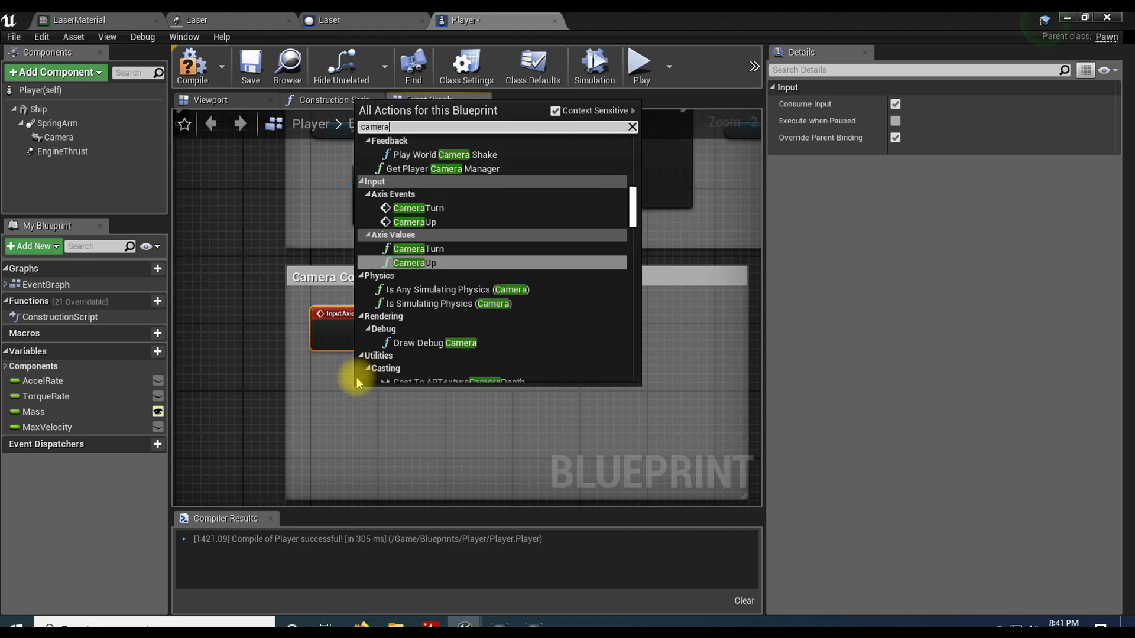
{"action": "left_click", "coordinate": [418, 208]}
{"action": "scroll", "coordinate": [424, 350], "scroll_direction": "up", "scroll_amount": 1}
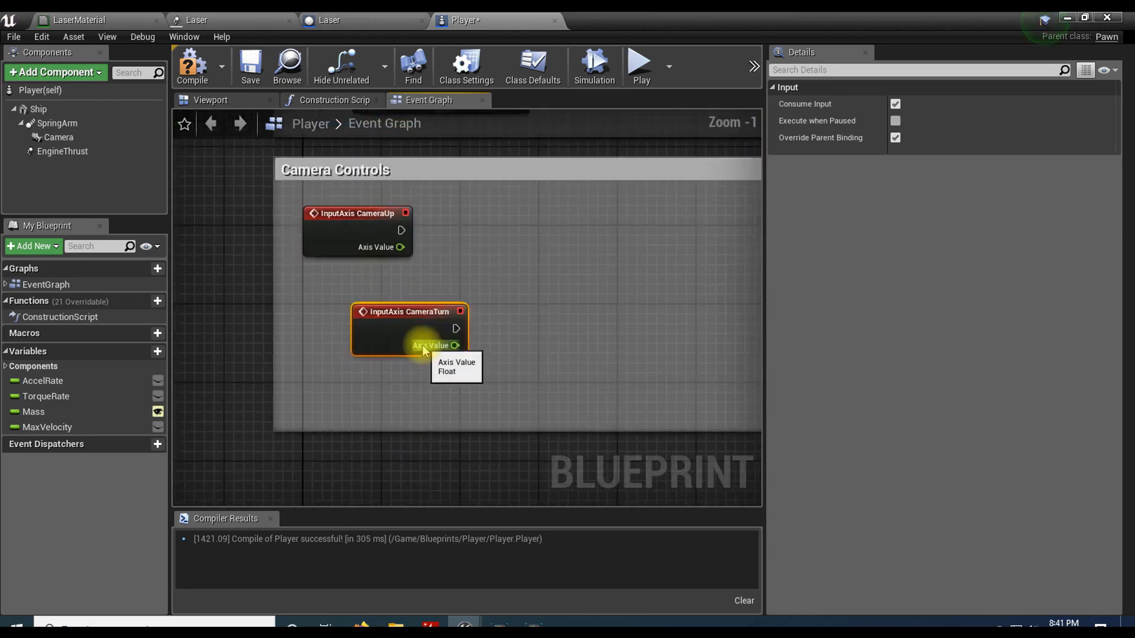
{"action": "scroll", "coordinate": [423, 346], "scroll_direction": "up", "scroll_amount": 1}
{"action": "right_click_drag", "start_coordinate": [422, 345], "coordinate": [398, 379]}
{"action": "left_click_drag", "start_coordinate": [374, 355], "coordinate": [309, 389]}
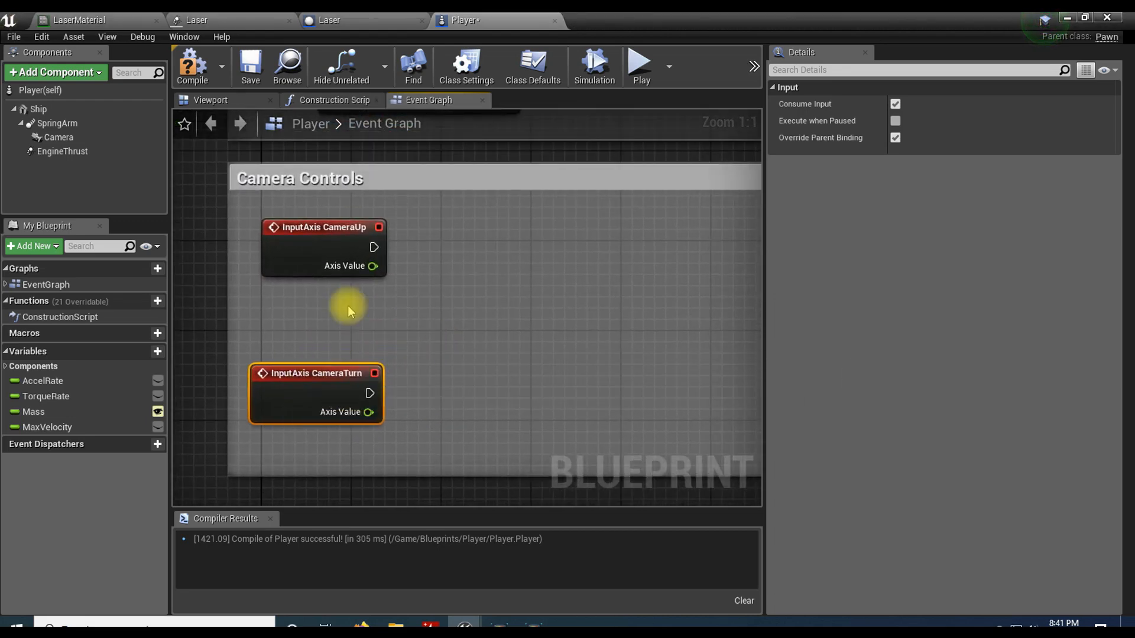
Step: Add an Add Controller Pitch Input node run by the CameraUp event, with Axis Value wired into Val
{"action": "left_click_drag", "start_coordinate": [373, 245], "coordinate": [457, 244]}
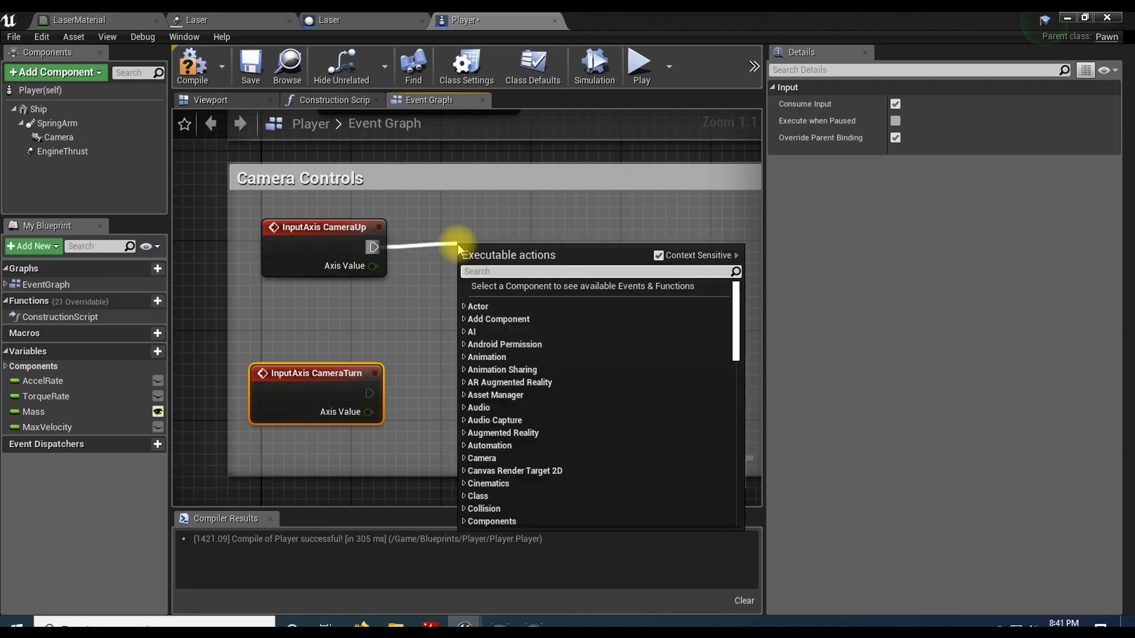
{"action": "type", "text": "pitch"}
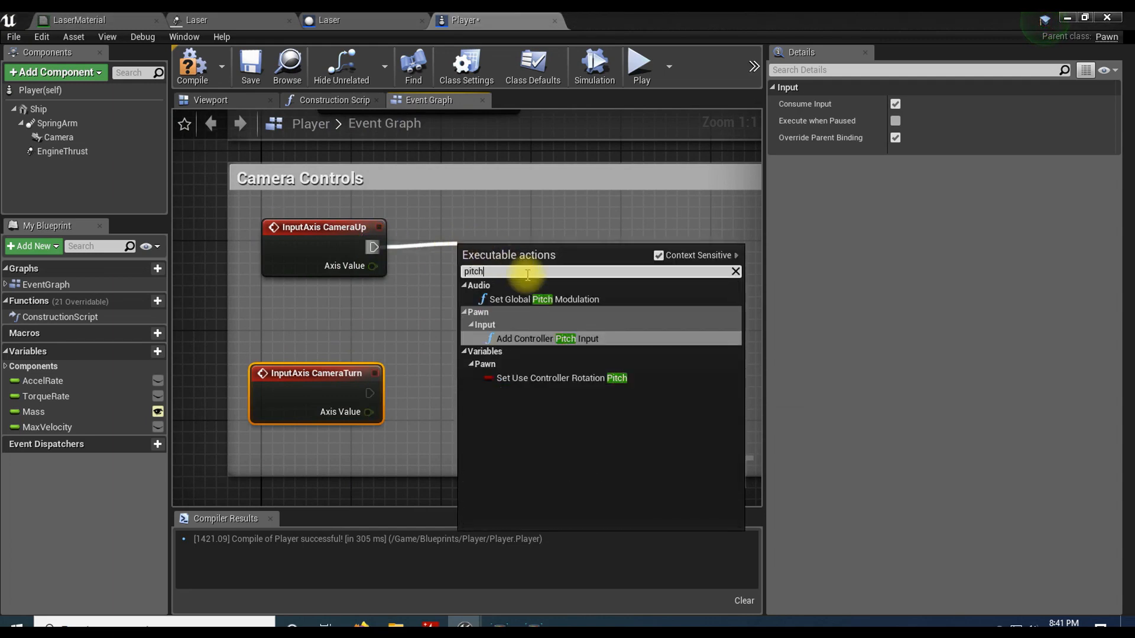
{"action": "left_click", "coordinate": [496, 338]}
{"action": "left_click_drag", "start_coordinate": [374, 266], "coordinate": [466, 322]}
{"action": "left_click_drag", "start_coordinate": [484, 260], "coordinate": [518, 228]}
Step: Add an Add Controller Yaw Input node run by the CameraTurn event, with Axis Value wired into Val
{"action": "left_click_drag", "start_coordinate": [369, 393], "coordinate": [491, 392]}
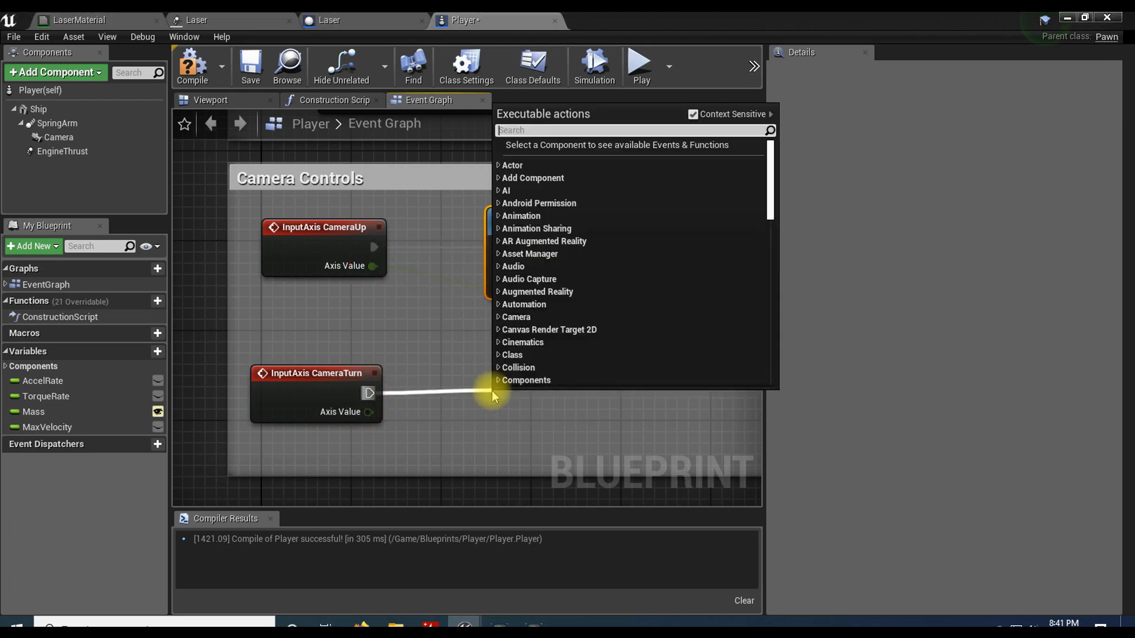
{"action": "type", "text": "yaw"}
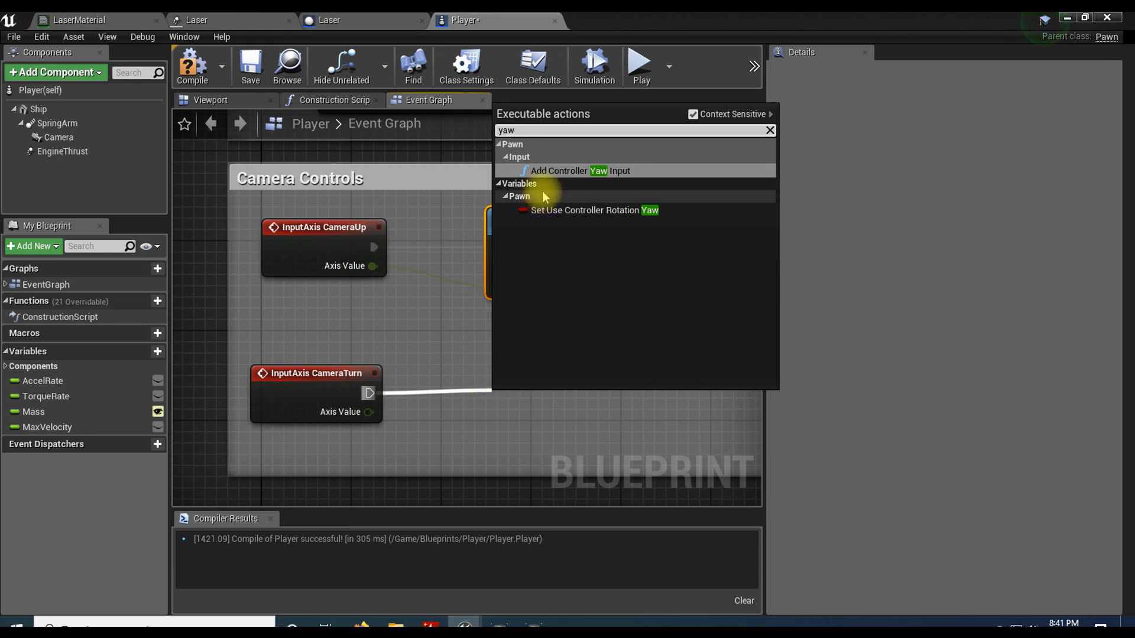
{"action": "left_click", "coordinate": [544, 170]}
{"action": "left_click_drag", "start_coordinate": [536, 421], "coordinate": [539, 376]}
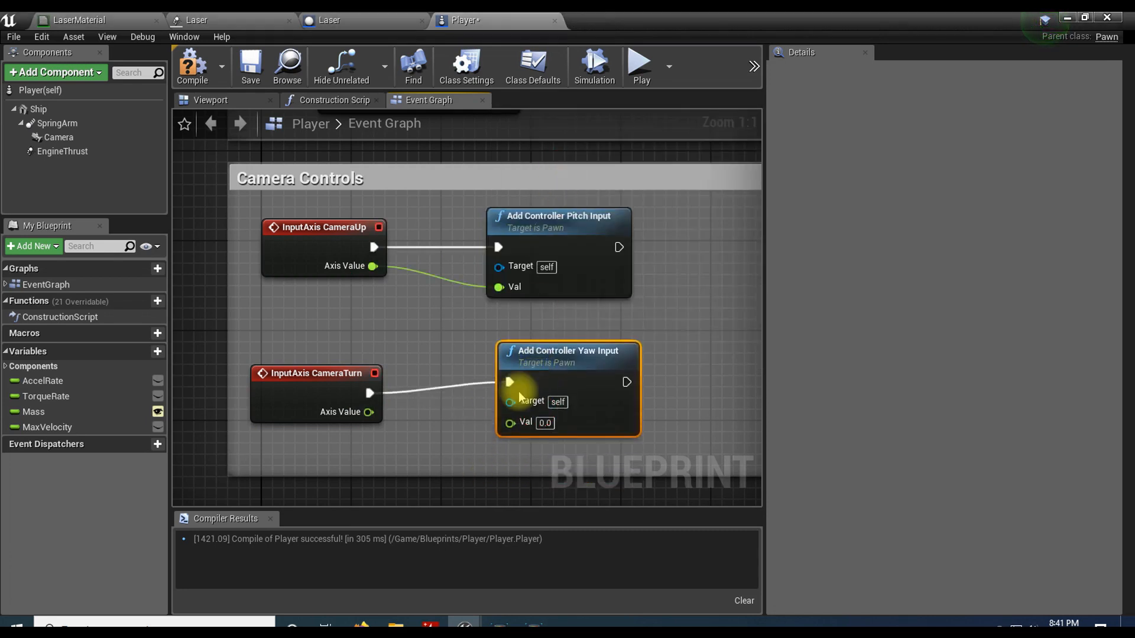
{"action": "left_click_drag", "start_coordinate": [369, 412], "coordinate": [507, 422]}
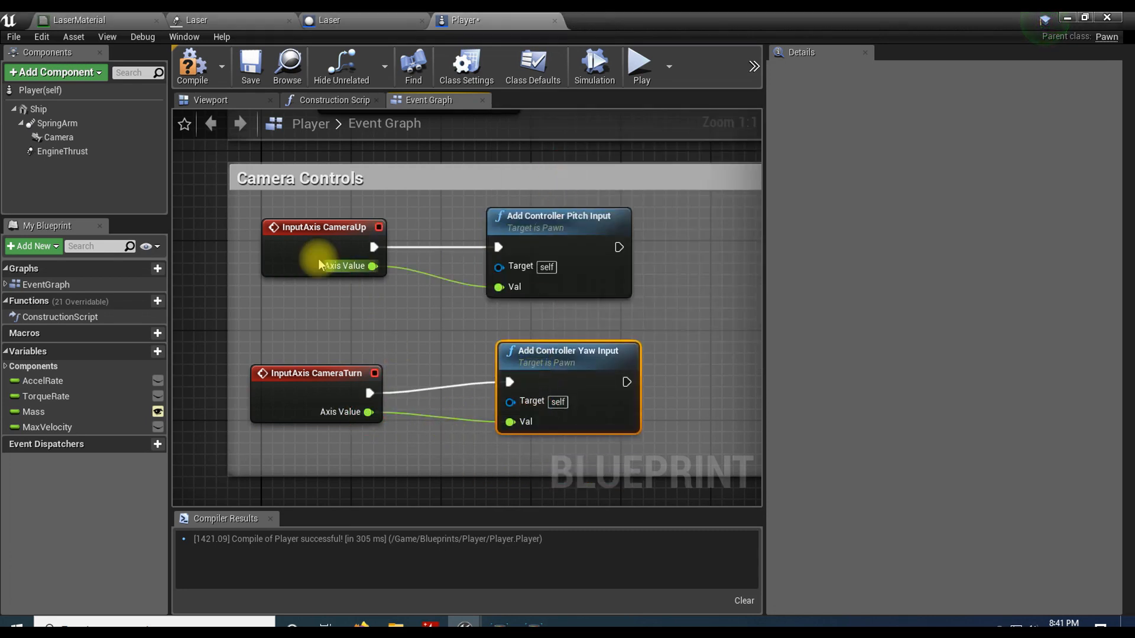
Step: Enable Use Pawn Control Rotation, Inherit Pitch, Inherit Yaw and Inherit Roll on the SpringArm component
{"action": "left_click", "coordinate": [65, 124]}
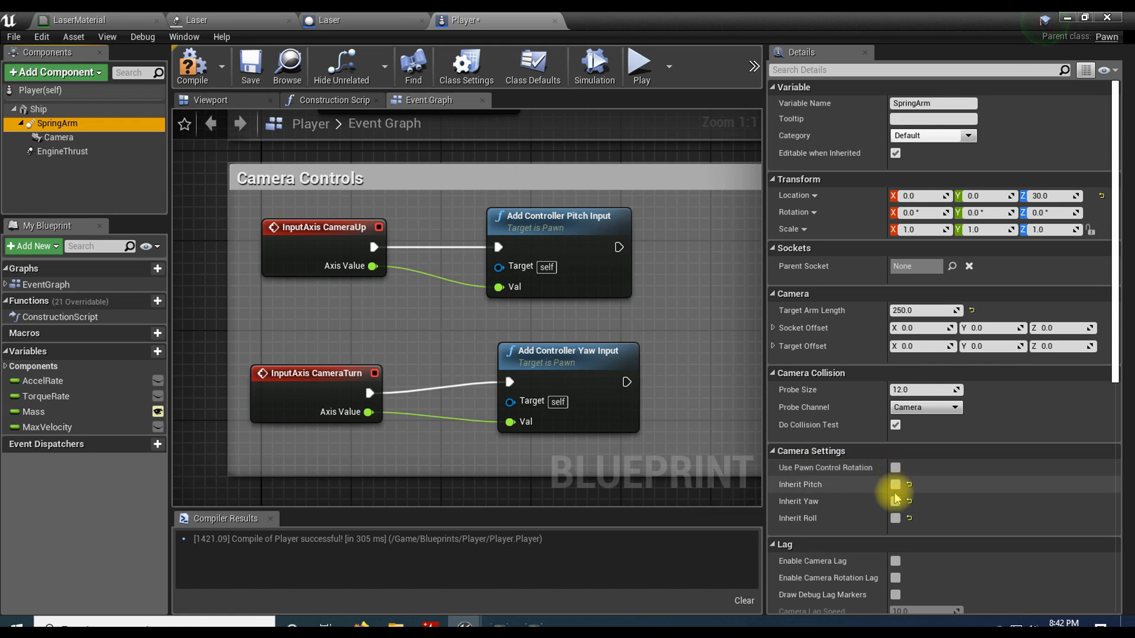
{"action": "left_click", "coordinate": [895, 468]}
{"action": "left_click", "coordinate": [896, 485]}
{"action": "left_click", "coordinate": [895, 501]}
{"action": "left_click", "coordinate": [897, 519]}
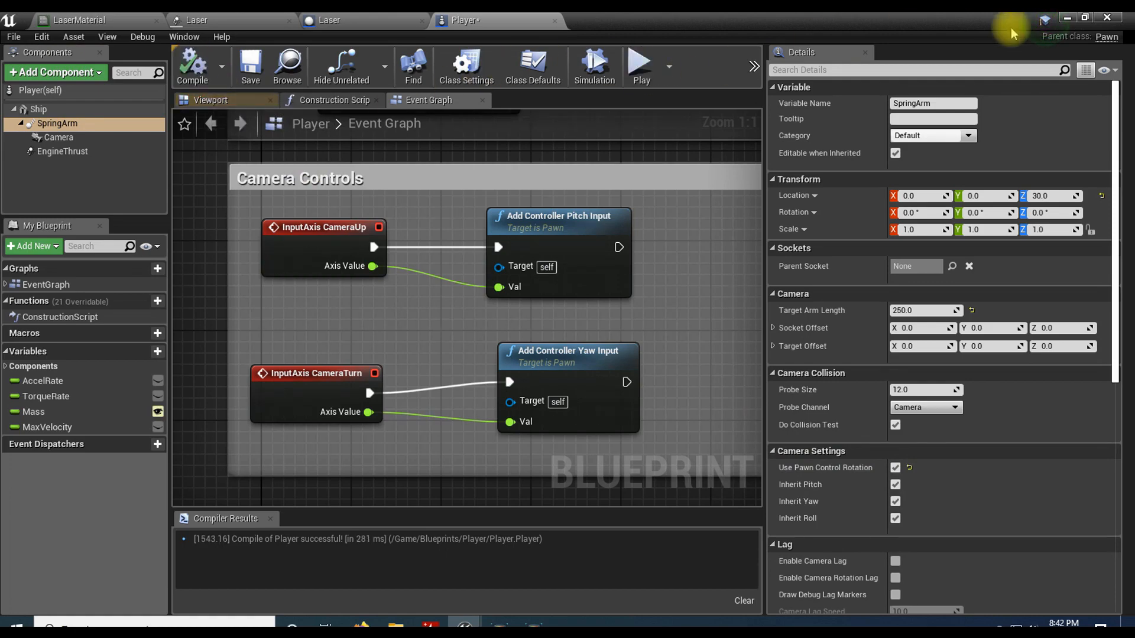
Step: Play the test level and fire lasers from the ship while rotating the camera around it with the mouse
{"action": "left_click", "coordinate": [1067, 19]}
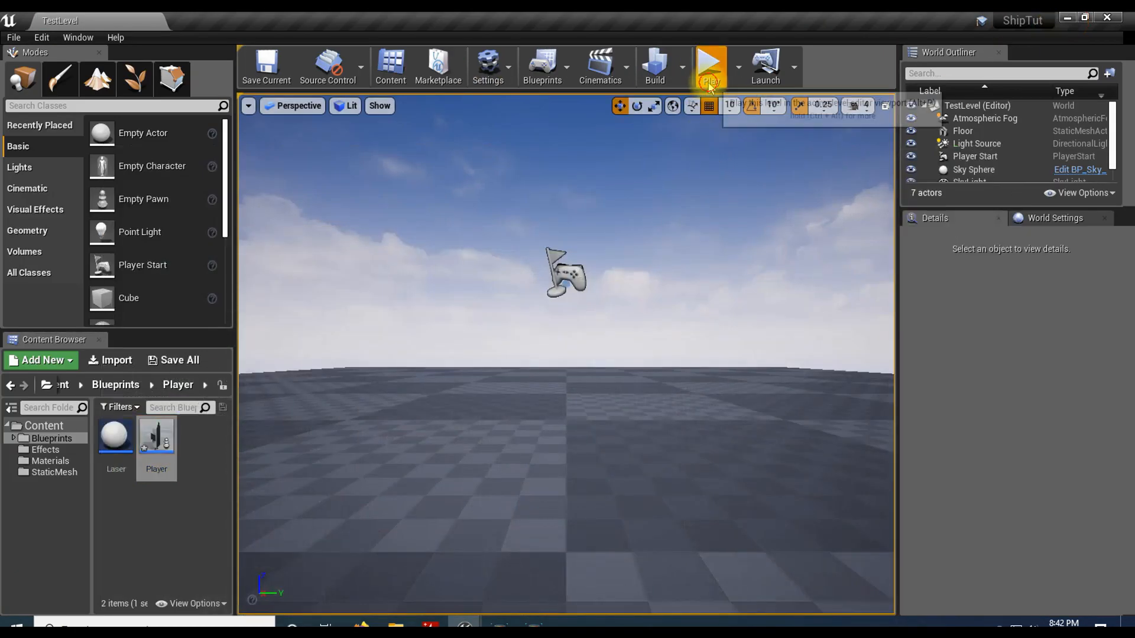
{"action": "left_click", "coordinate": [710, 63]}
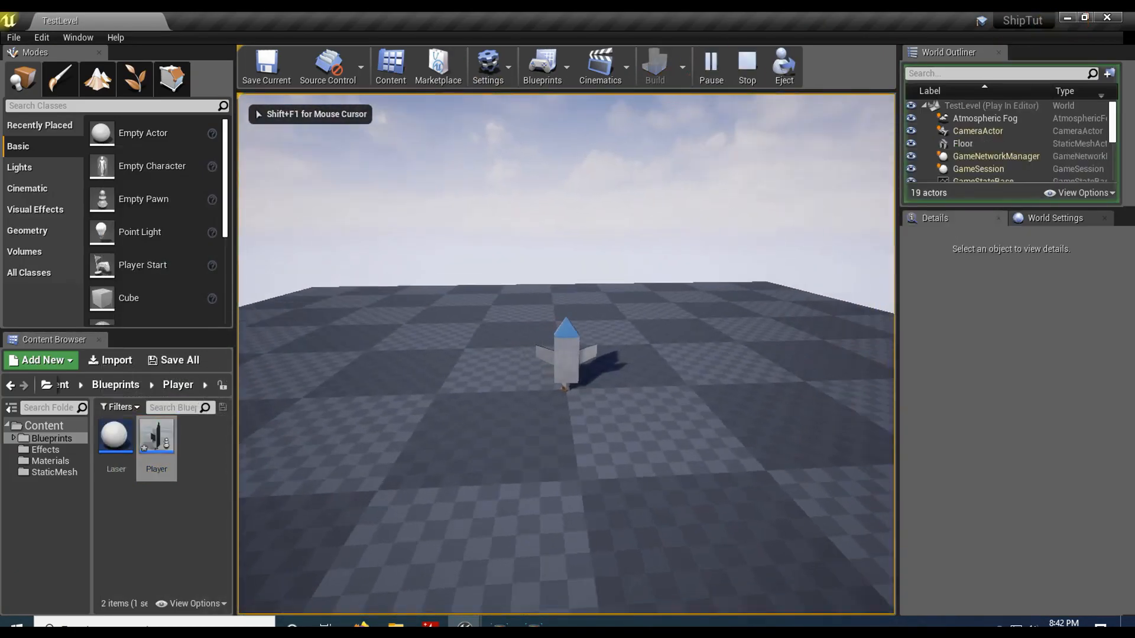
{"action": "left_click", "coordinate": [794, 367]}
{"action": "left_click", "coordinate": [793, 366]}
{"action": "left_click", "coordinate": [869, 367]}
{"action": "left_click", "coordinate": [869, 367]}
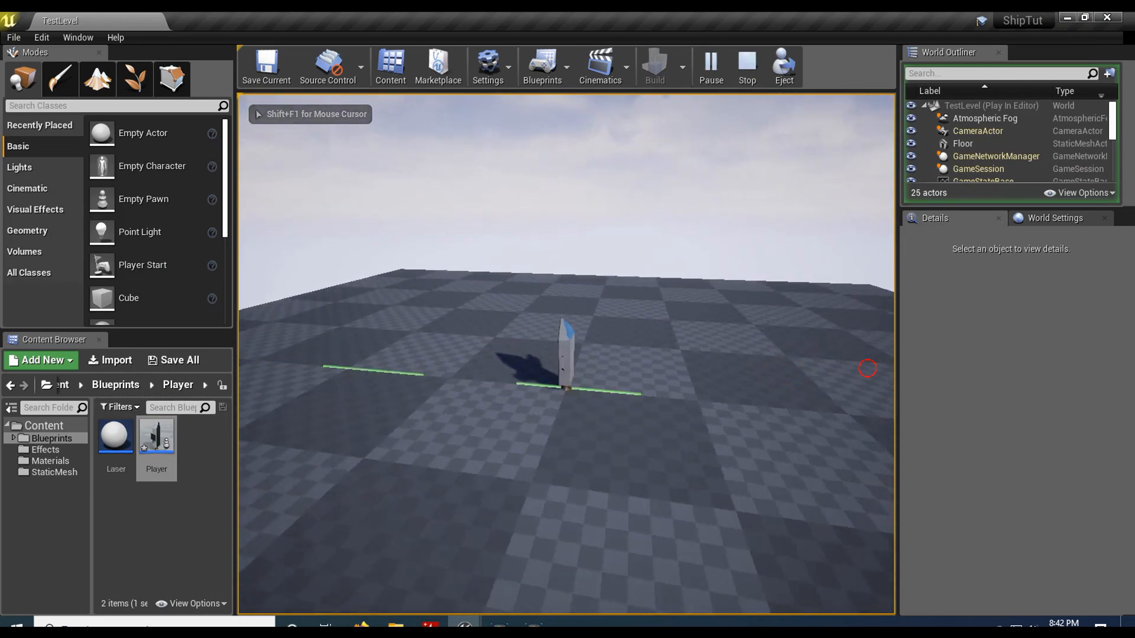
{"action": "left_click", "coordinate": [869, 367]}
{"action": "left_click", "coordinate": [869, 367]}
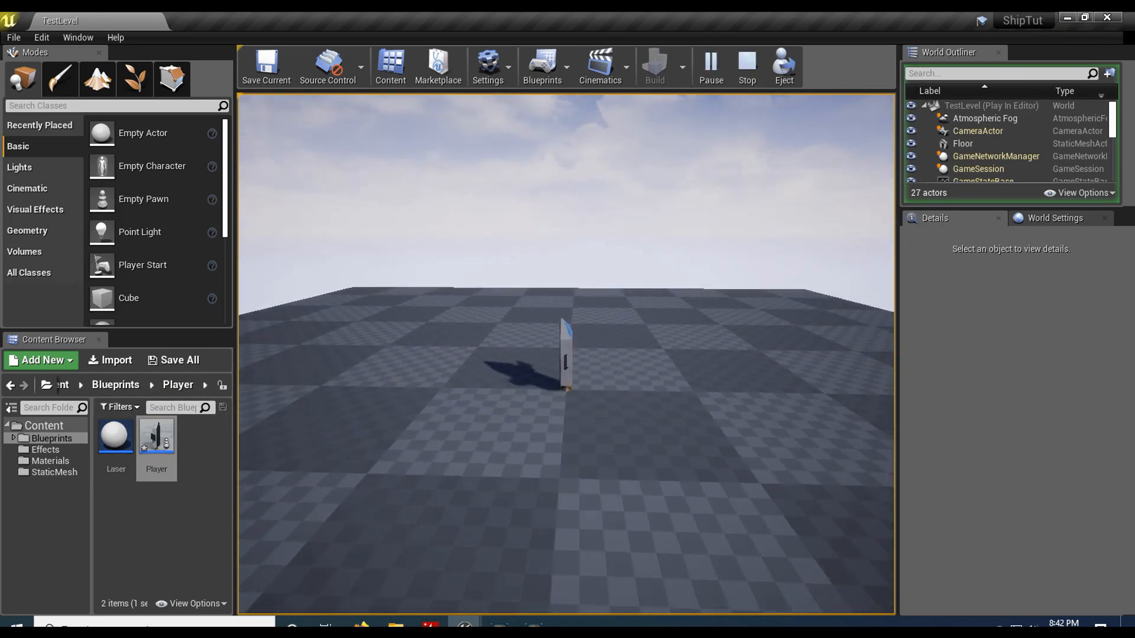
{"action": "left_click", "coordinate": [691, 307]}
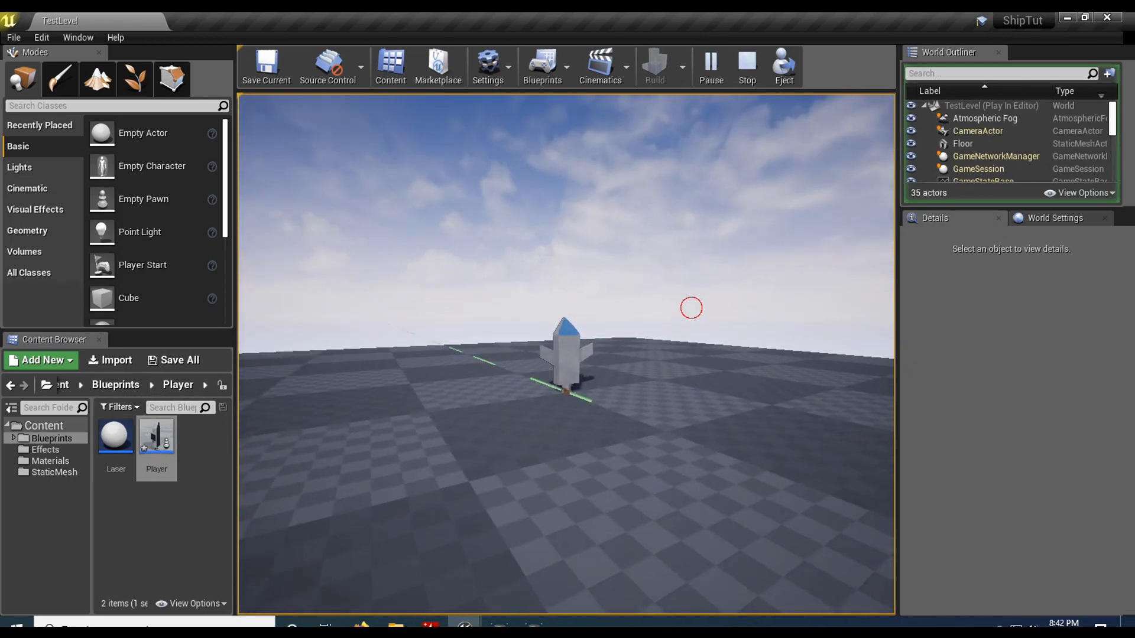
{"action": "left_click", "coordinate": [787, 309]}
{"action": "left_click", "coordinate": [823, 316]}
Step: Thrust the ship off the floor, firing lasers and orbiting the camera in flight, and end the play session
{"action": "key", "text": "space"}
{"action": "left_click", "coordinate": [823, 316]}
{"action": "left_click", "coordinate": [823, 316]}
{"action": "key", "text": "space"}
{"action": "left_click", "coordinate": [822, 314]}
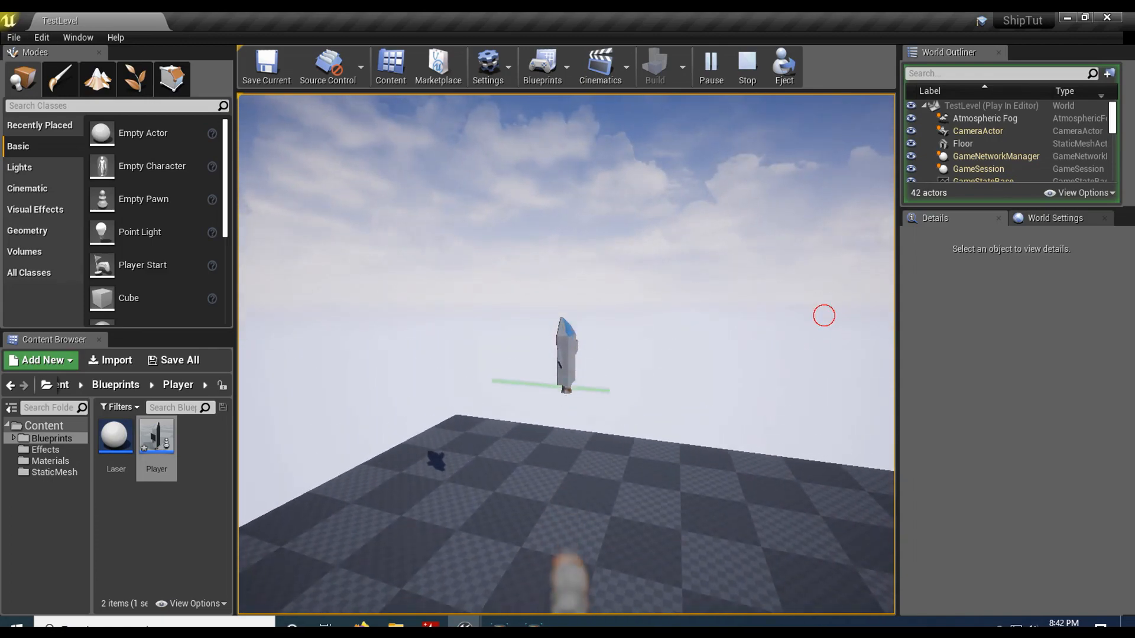
{"action": "key", "text": "space"}
{"action": "left_click", "coordinate": [721, 314]}
{"action": "left_click", "coordinate": [722, 313]}
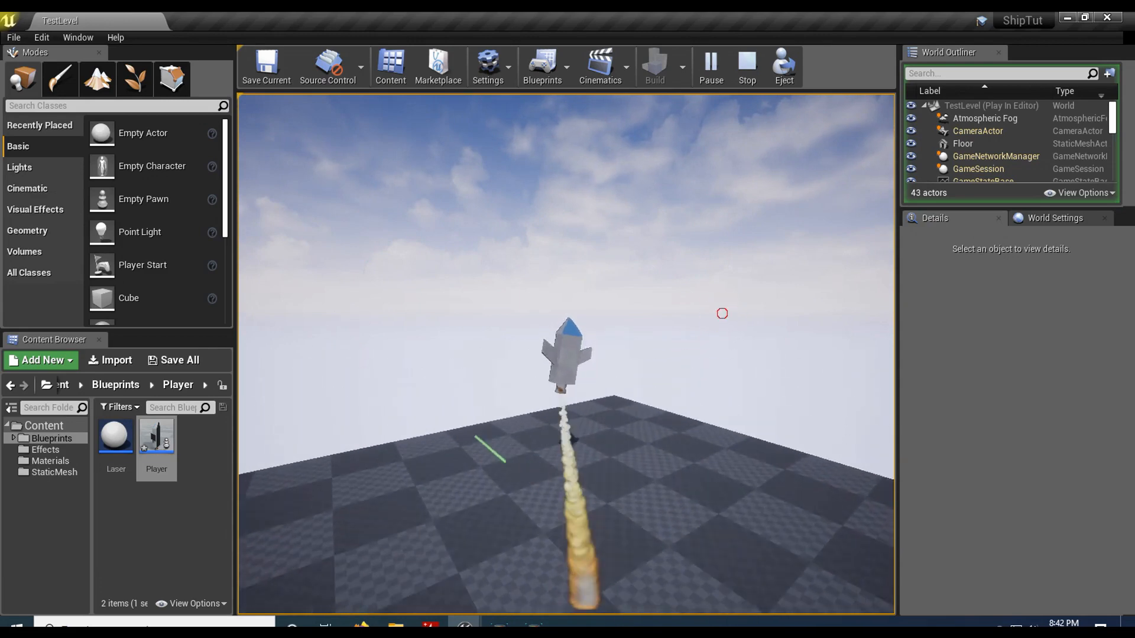
{"action": "left_click", "coordinate": [722, 314]}
{"action": "left_click", "coordinate": [722, 314]}
{"action": "left_click", "coordinate": [722, 314]}
{"action": "left_click", "coordinate": [722, 314]}
{"action": "left_click", "coordinate": [722, 314]}
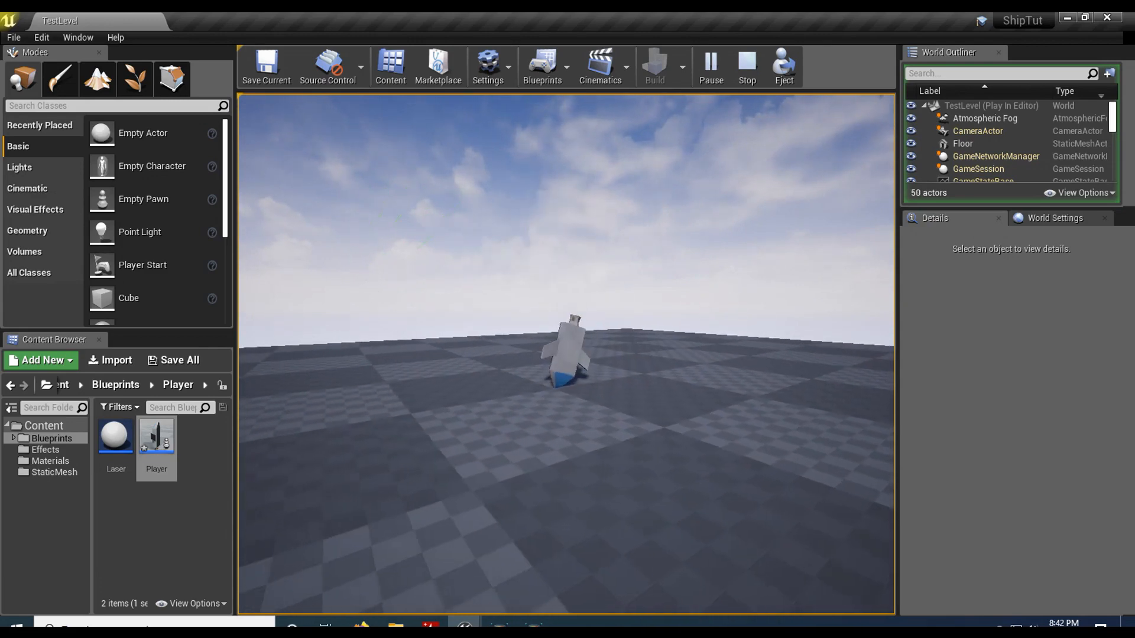
{"action": "key", "text": "space"}
{"action": "left_click", "coordinate": [722, 313]}
{"action": "left_click", "coordinate": [722, 314]}
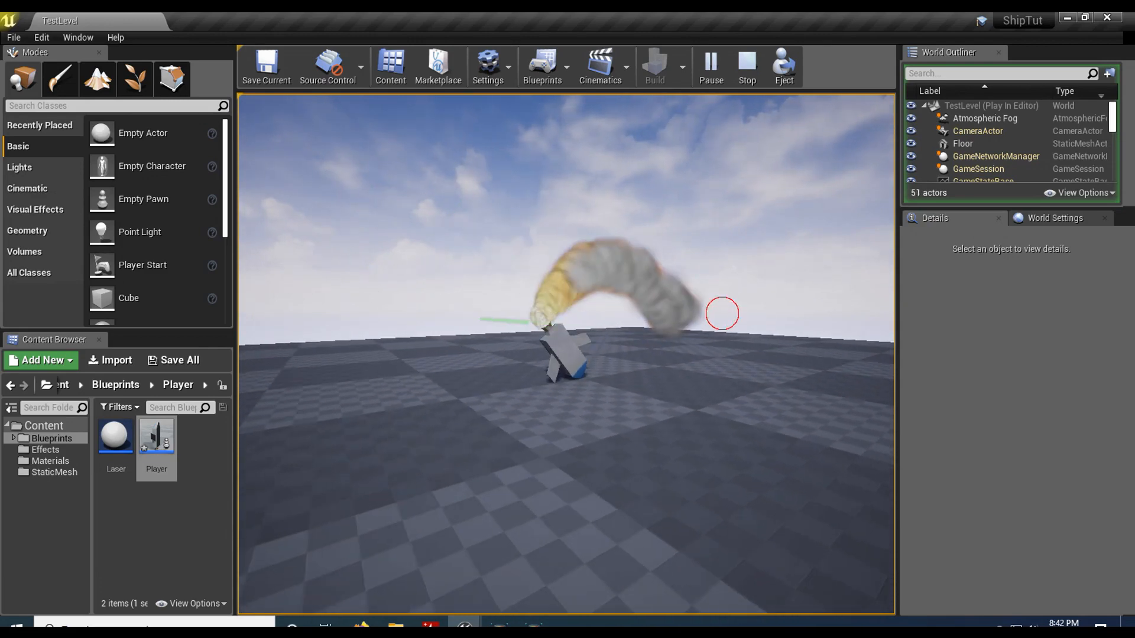
{"action": "left_click", "coordinate": [722, 314]}
{"action": "left_click", "coordinate": [722, 314]}
{"action": "left_click", "coordinate": [722, 314]}
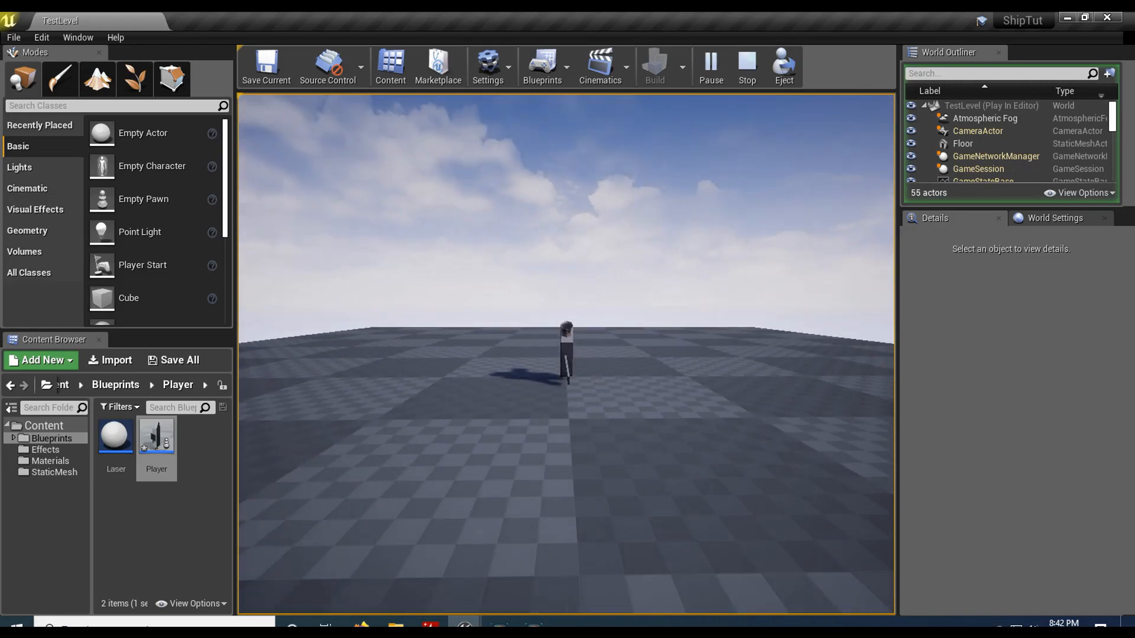
{"action": "left_click", "coordinate": [778, 350]}
{"action": "left_click", "coordinate": [778, 349]}
{"action": "left_click", "coordinate": [777, 349]}
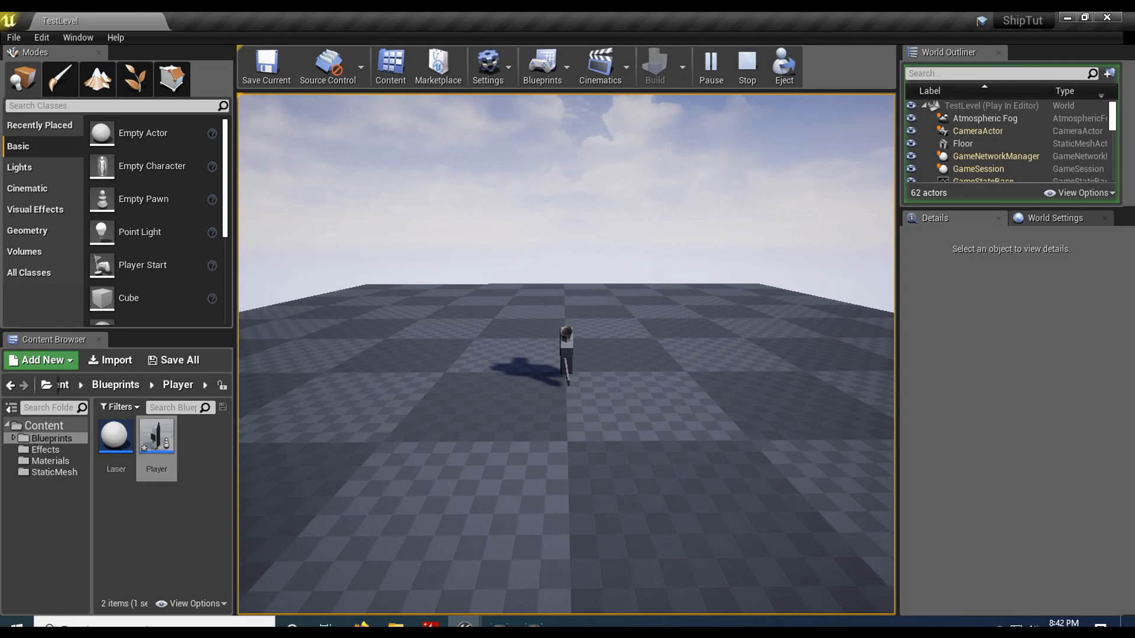
{"action": "key", "text": "Escape"}
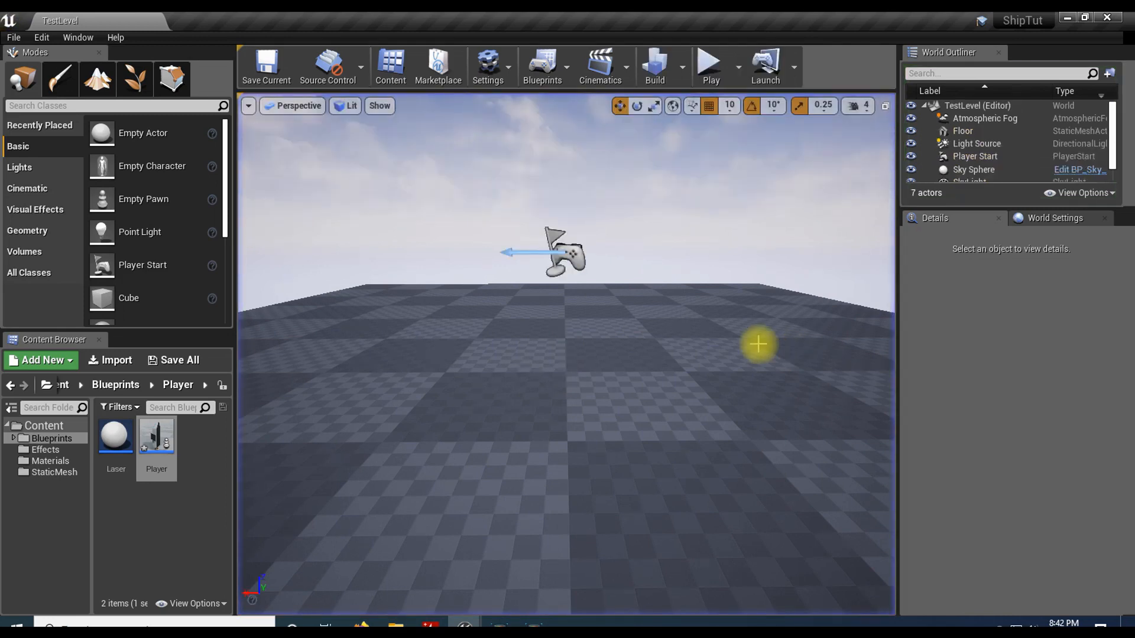
Step: Open the Laser particle system from the Effects folder and select its emitter's Beam Data module
{"action": "left_click", "coordinate": [47, 449]}
{"action": "double_click", "coordinate": [156, 443]}
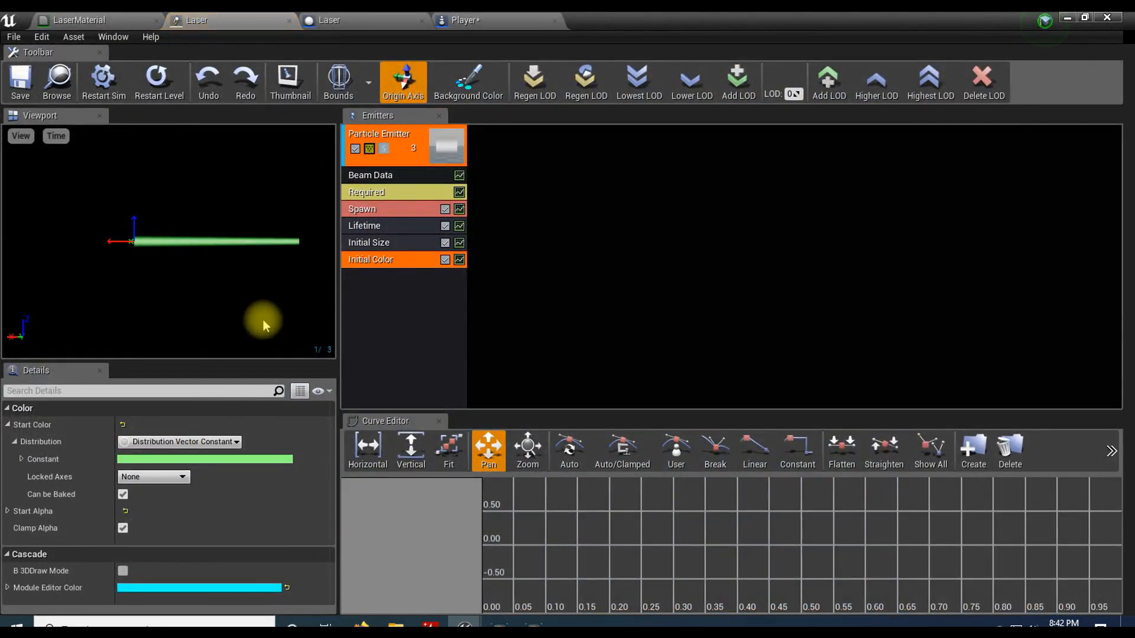
{"action": "left_click", "coordinate": [392, 175]}
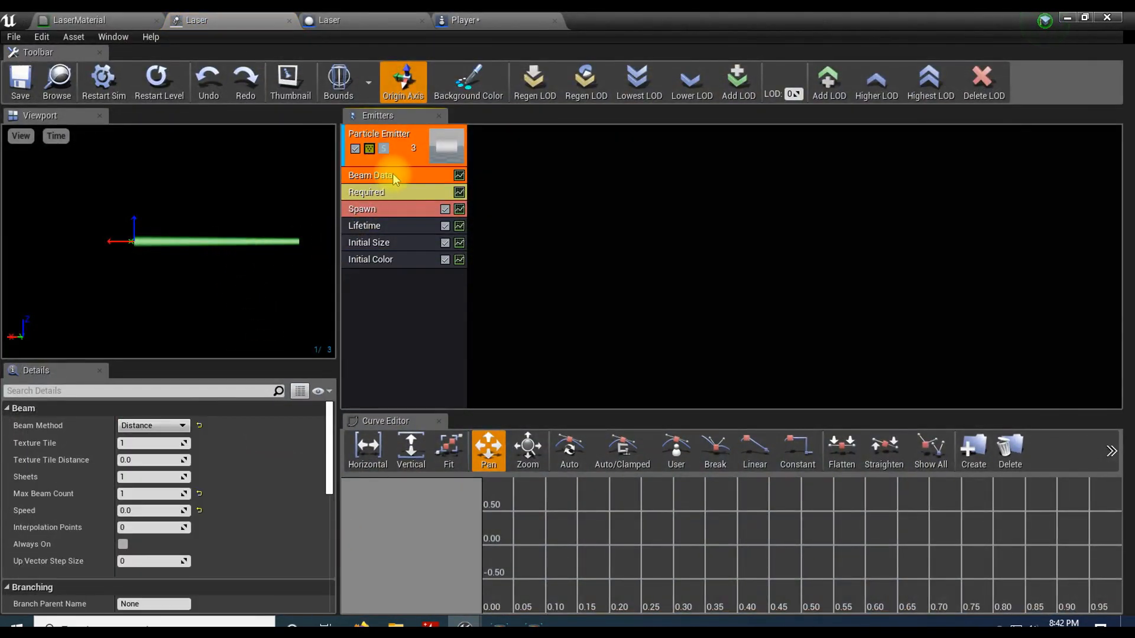
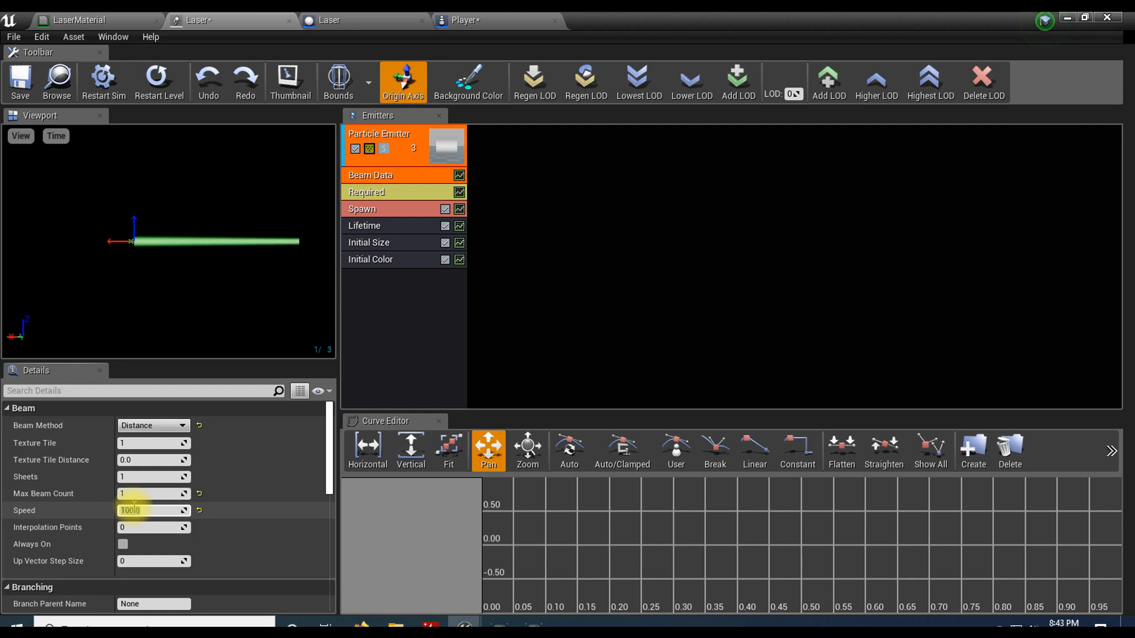
Step: Save the Laser particle system, play the test level and fire several lasers with the camera beside the ship
{"action": "left_click", "coordinate": [20, 78]}
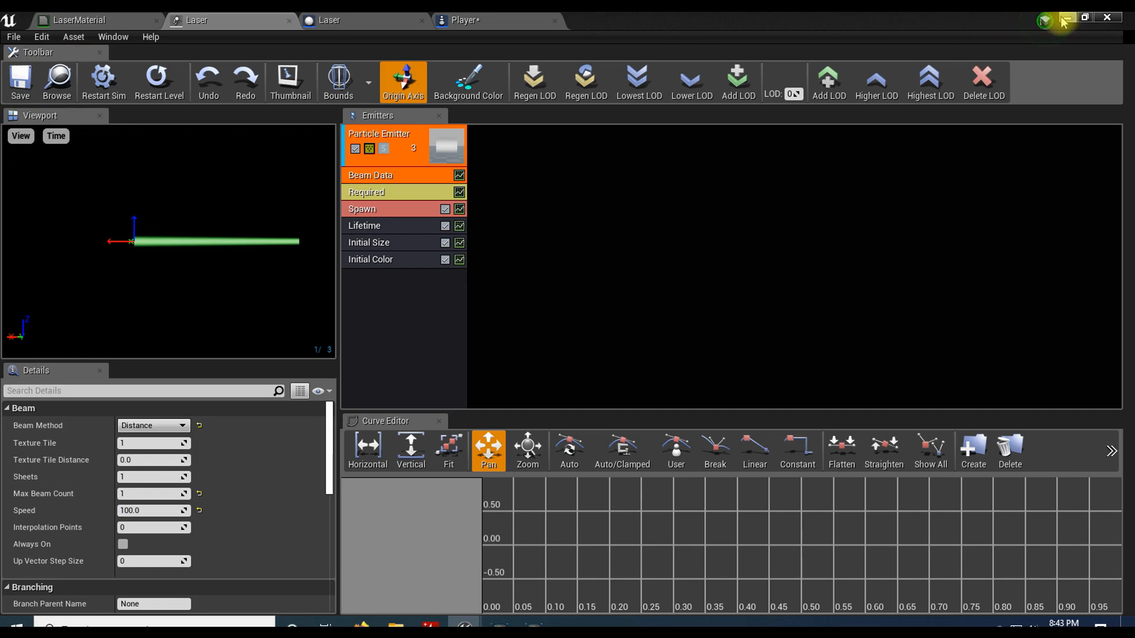
{"action": "left_click", "coordinate": [1067, 18]}
{"action": "left_click", "coordinate": [709, 65]}
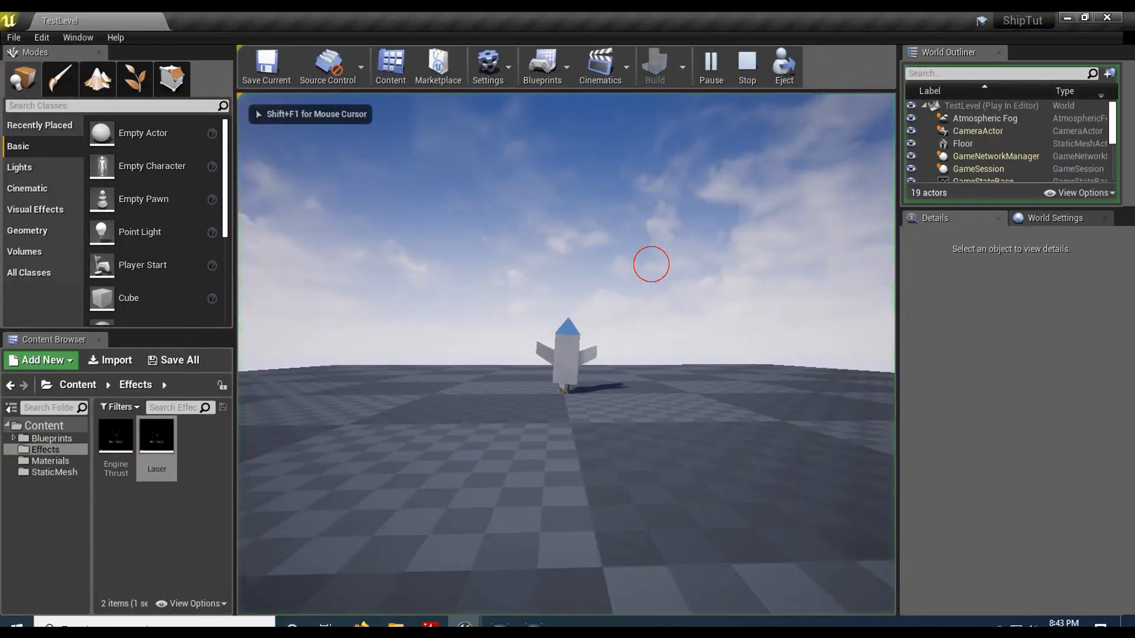
{"action": "left_click", "coordinate": [849, 276]}
{"action": "left_click", "coordinate": [891, 276]}
{"action": "left_click", "coordinate": [894, 305]}
{"action": "left_click", "coordinate": [894, 305]}
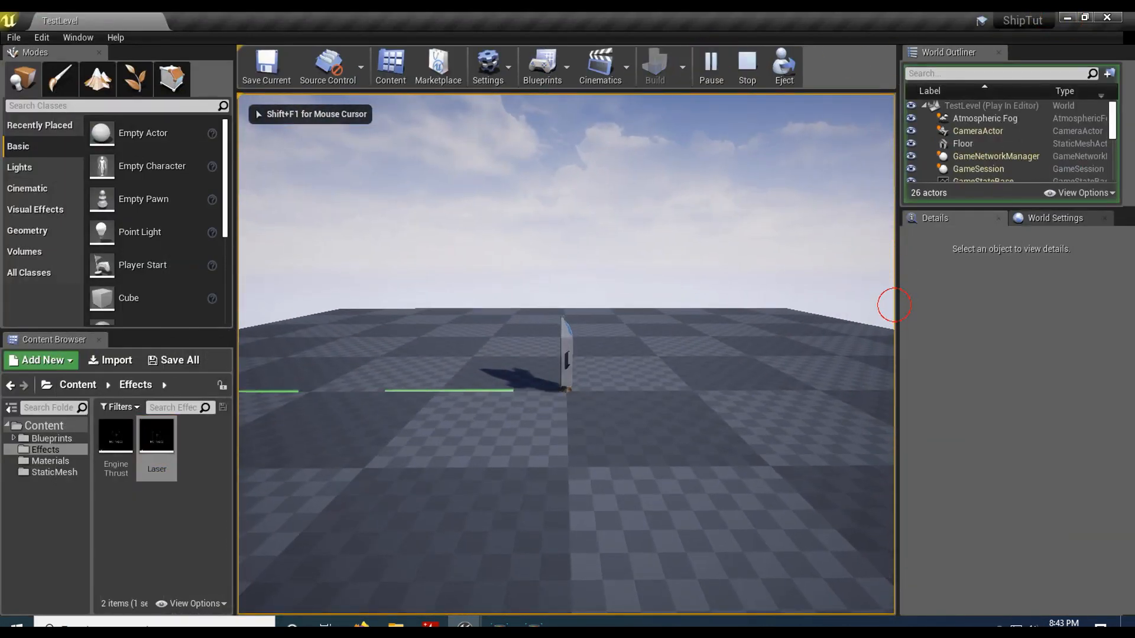
{"action": "left_click", "coordinate": [894, 305]}
{"action": "left_click", "coordinate": [894, 304]}
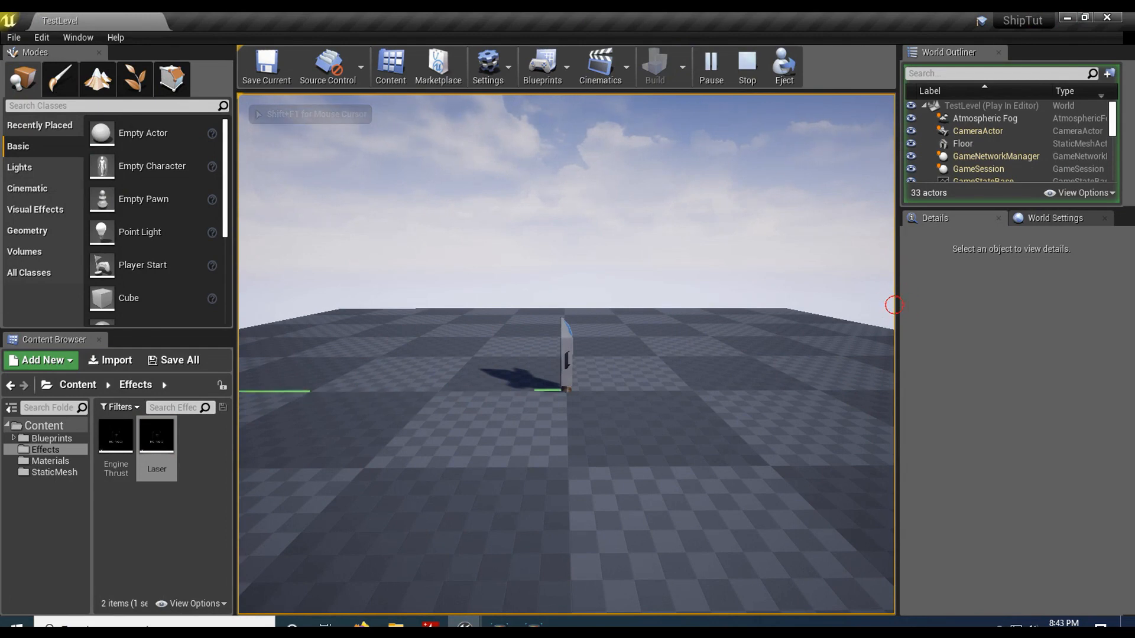
{"action": "left_click", "coordinate": [894, 305]}
Step: Orbit the camera around the ship while firing more lasers to examine the beams from other angles, and end the play session
{"action": "left_click", "coordinate": [800, 357]}
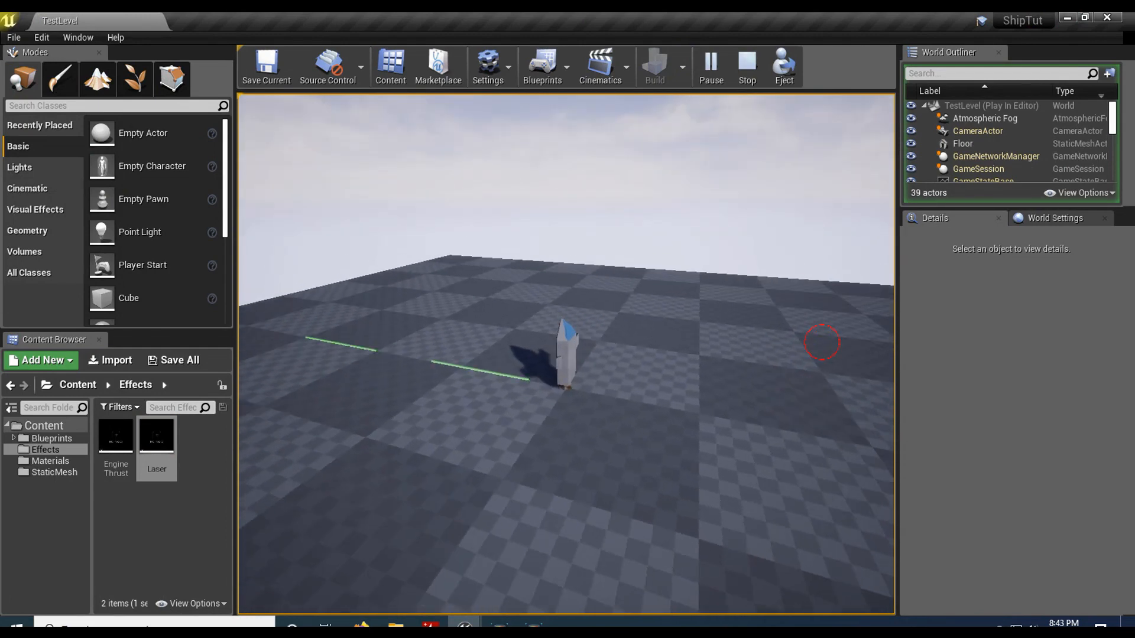
{"action": "left_click", "coordinate": [867, 317]}
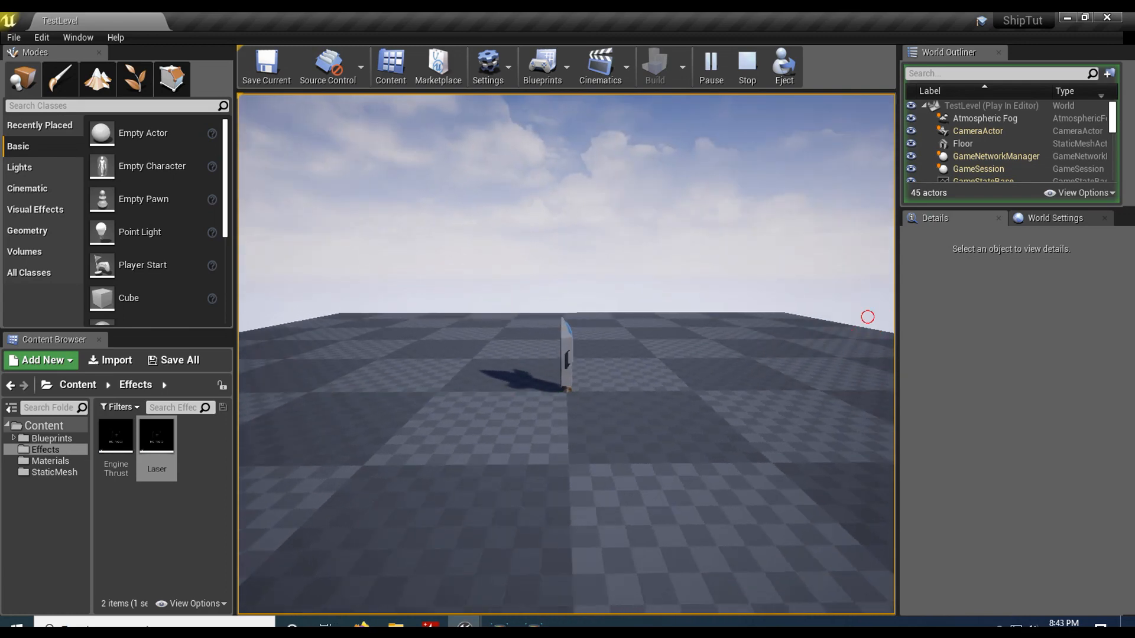
{"action": "left_click", "coordinate": [862, 317]}
{"action": "left_click", "coordinate": [795, 329]}
{"action": "left_click", "coordinate": [792, 329]}
{"action": "left_click", "coordinate": [790, 330]}
{"action": "left_click", "coordinate": [789, 330]}
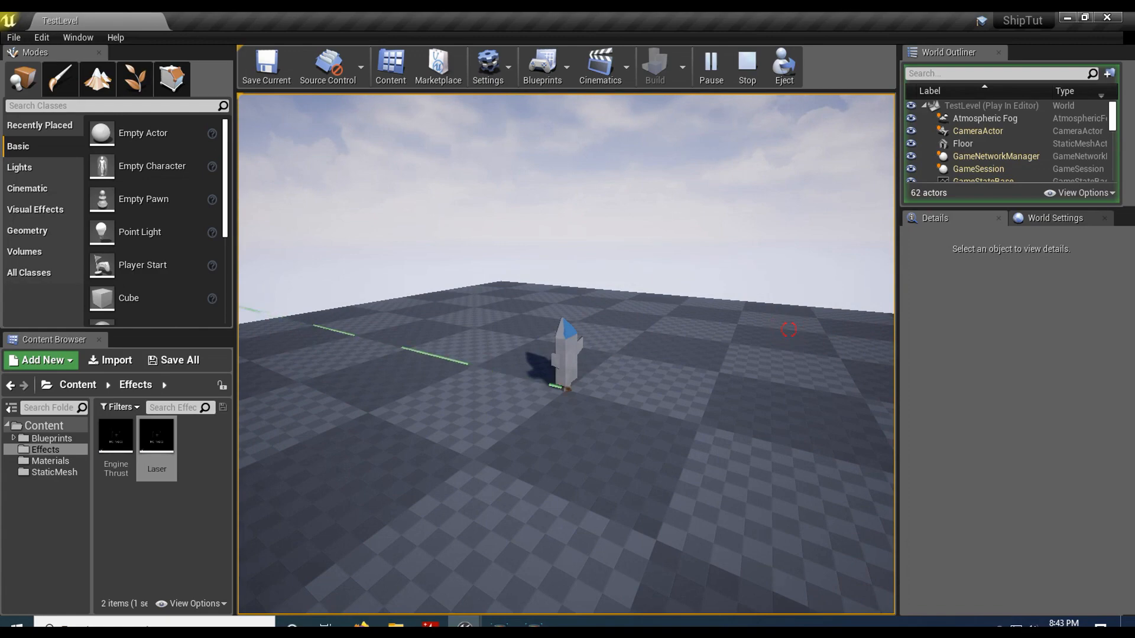
{"action": "left_click", "coordinate": [788, 330]}
{"action": "left_click", "coordinate": [762, 330]}
{"action": "left_click", "coordinate": [689, 328]}
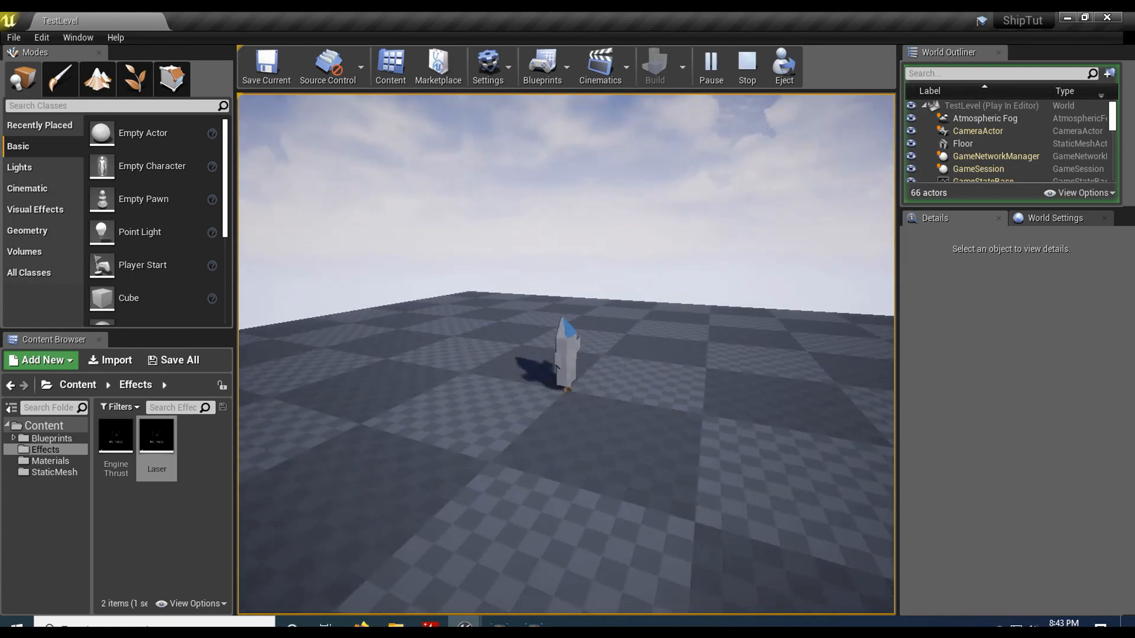
{"action": "key", "text": "Escape"}
Step: Reopen the Laser particle system, set the Beam Data speed to 50 and save it
{"action": "double_click", "coordinate": [170, 440]}
{"action": "left_click", "coordinate": [145, 510]}
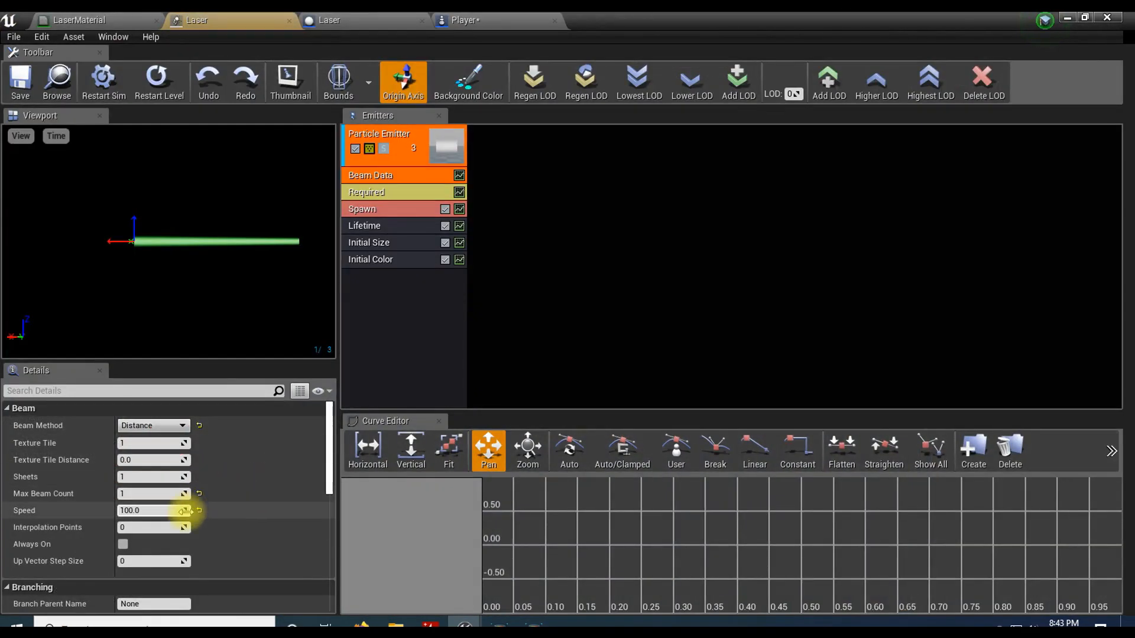
{"action": "type", "text": "80"}
{"action": "key", "text": "Return"}
{"action": "type", "text": "50"}
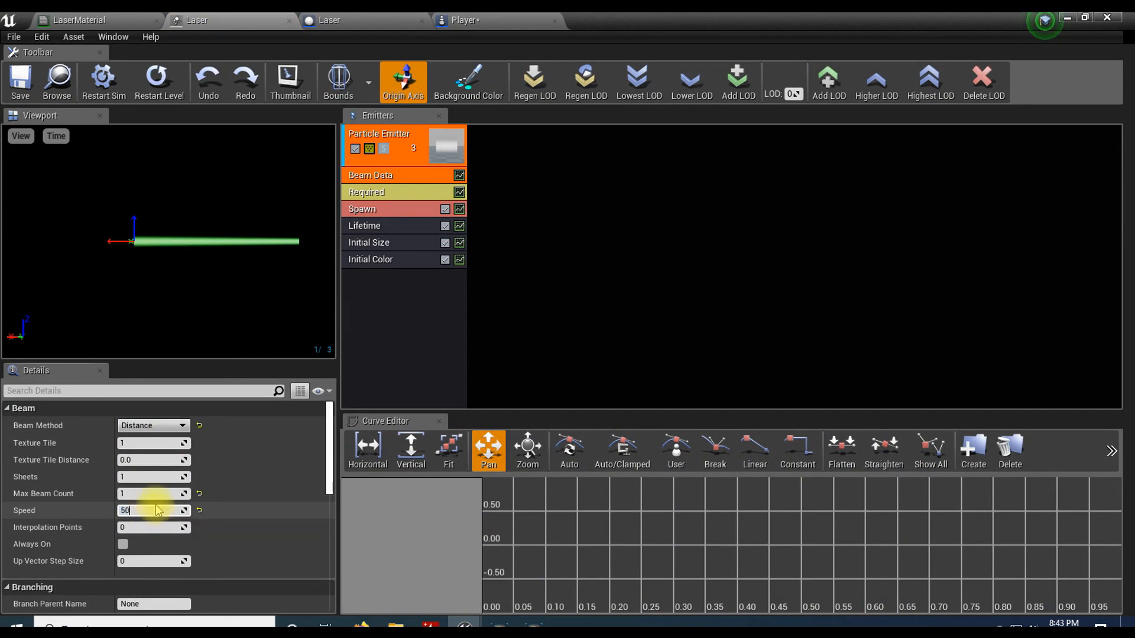
{"action": "left_click", "coordinate": [20, 80]}
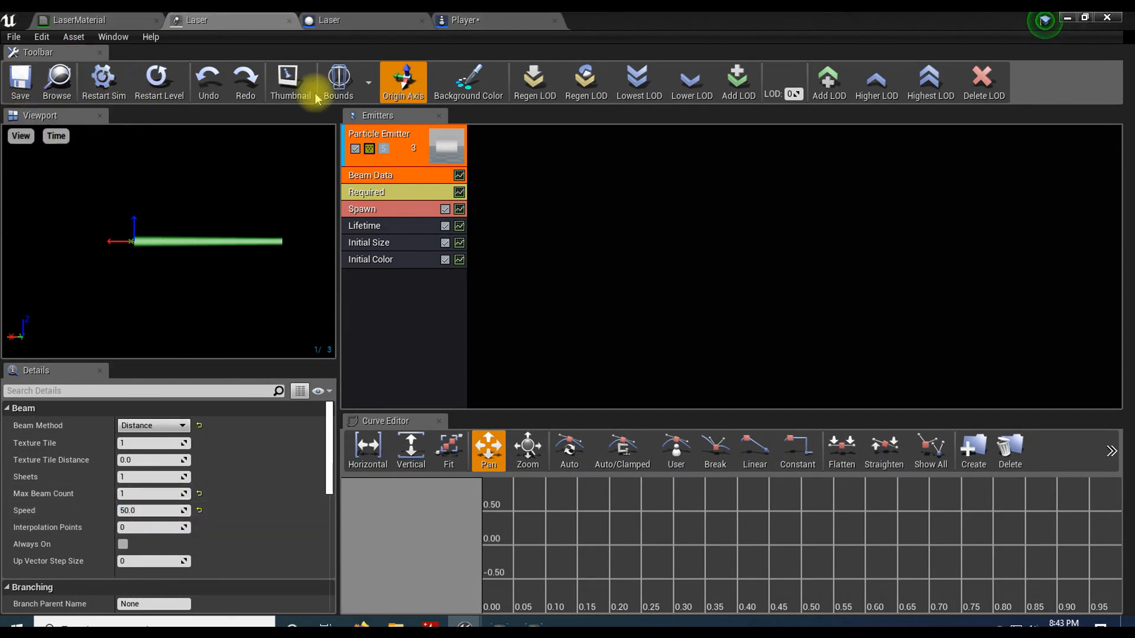
Step: Play the test level again and fire lasers from the grounded ship while rotating the camera to check the beam
{"action": "left_click", "coordinate": [1067, 17]}
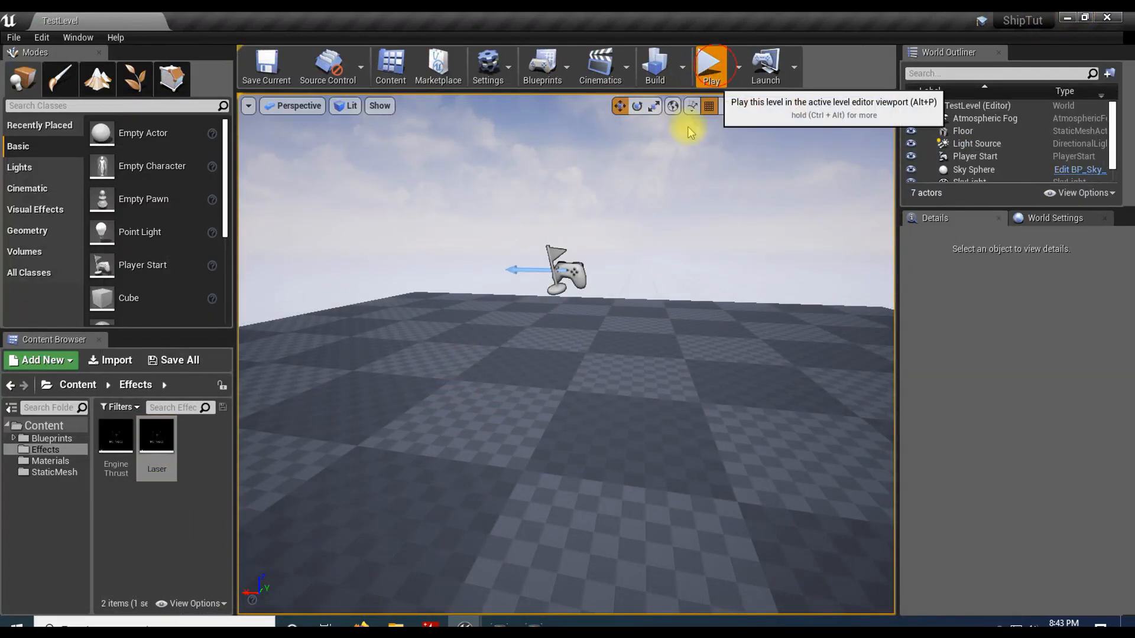
{"action": "left_click", "coordinate": [711, 65]}
{"action": "left_click", "coordinate": [600, 310]}
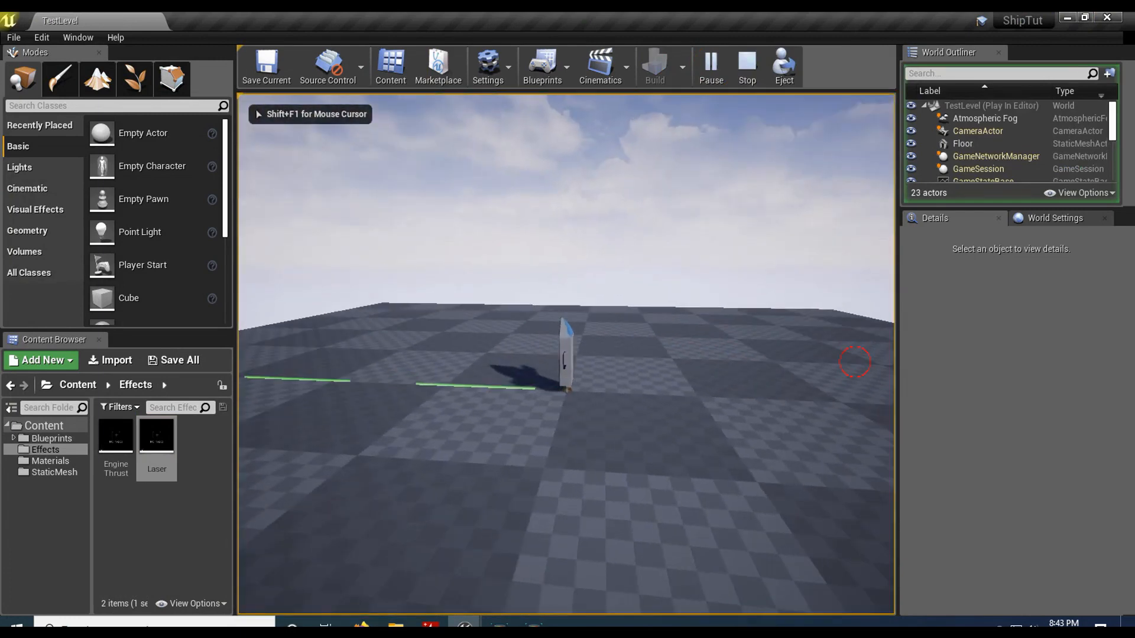
{"action": "left_click", "coordinate": [792, 348]}
{"action": "left_click", "coordinate": [802, 355]}
{"action": "left_click", "coordinate": [780, 346]}
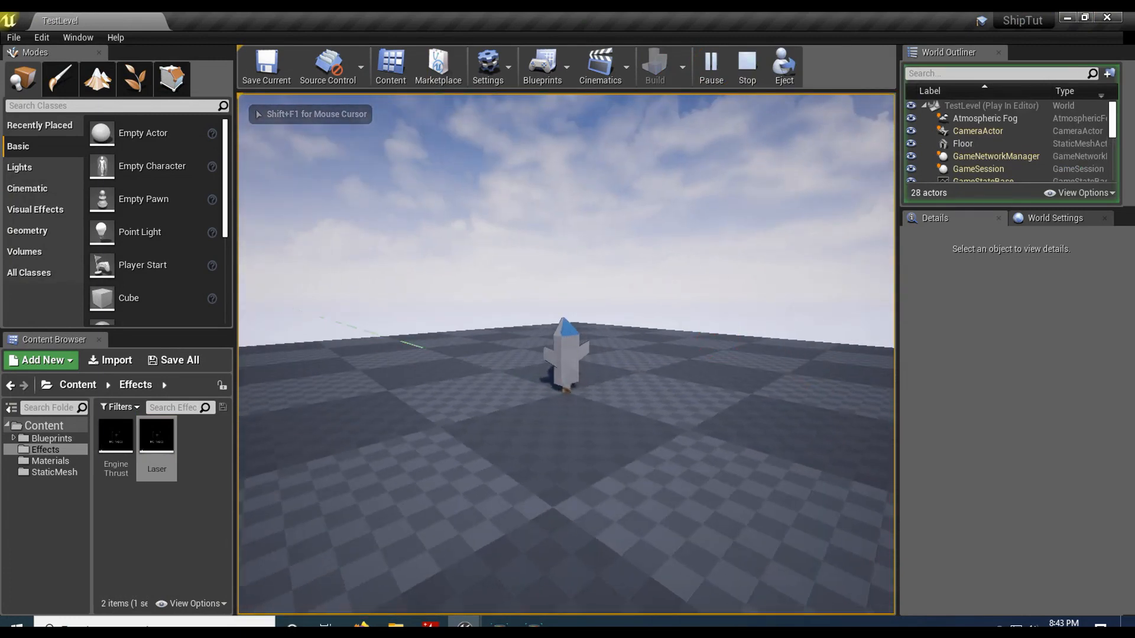
{"action": "left_click", "coordinate": [759, 338]}
{"action": "left_click", "coordinate": [767, 337]}
{"action": "left_click", "coordinate": [768, 337]}
Step: Thrust the ship off the floor while firing lasers to check them in flight, and stop playing
{"action": "key", "text": "w"}
{"action": "left_click", "coordinate": [767, 335]}
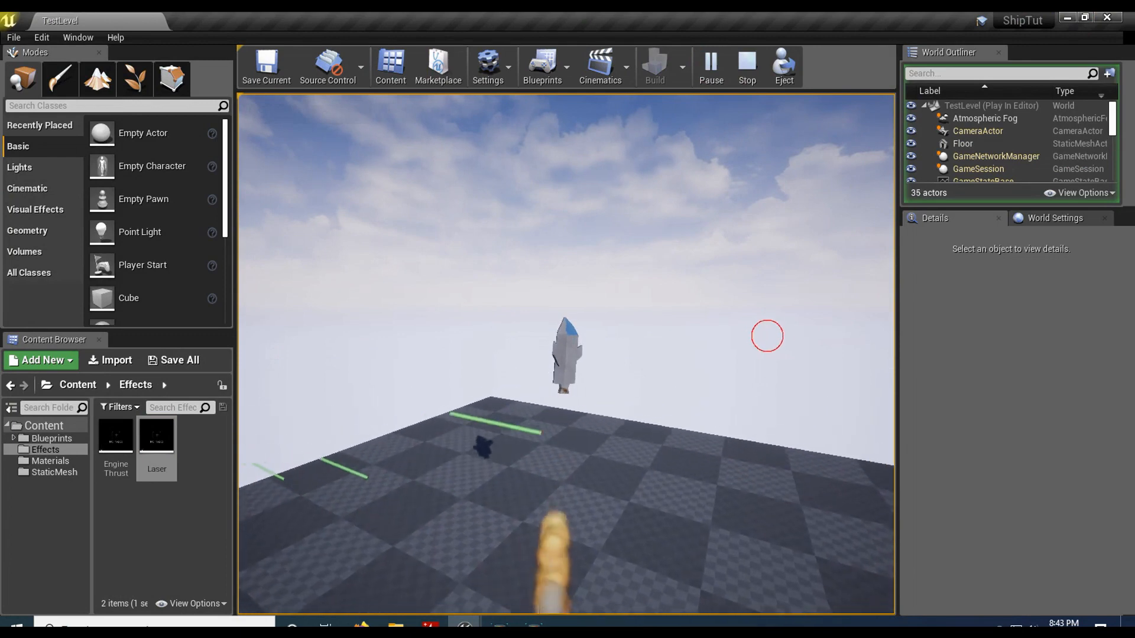
{"action": "left_click", "coordinate": [767, 335]}
{"action": "left_click", "coordinate": [767, 336]}
{"action": "key", "text": "w"}
{"action": "left_click", "coordinate": [767, 336]}
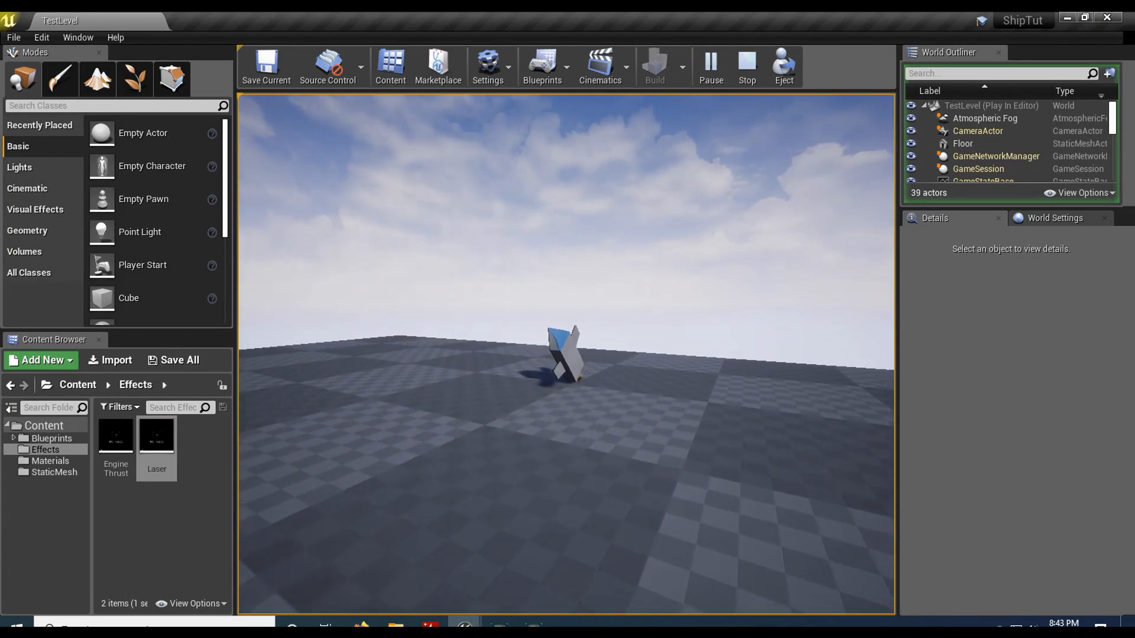
{"action": "key", "text": "Escape"}
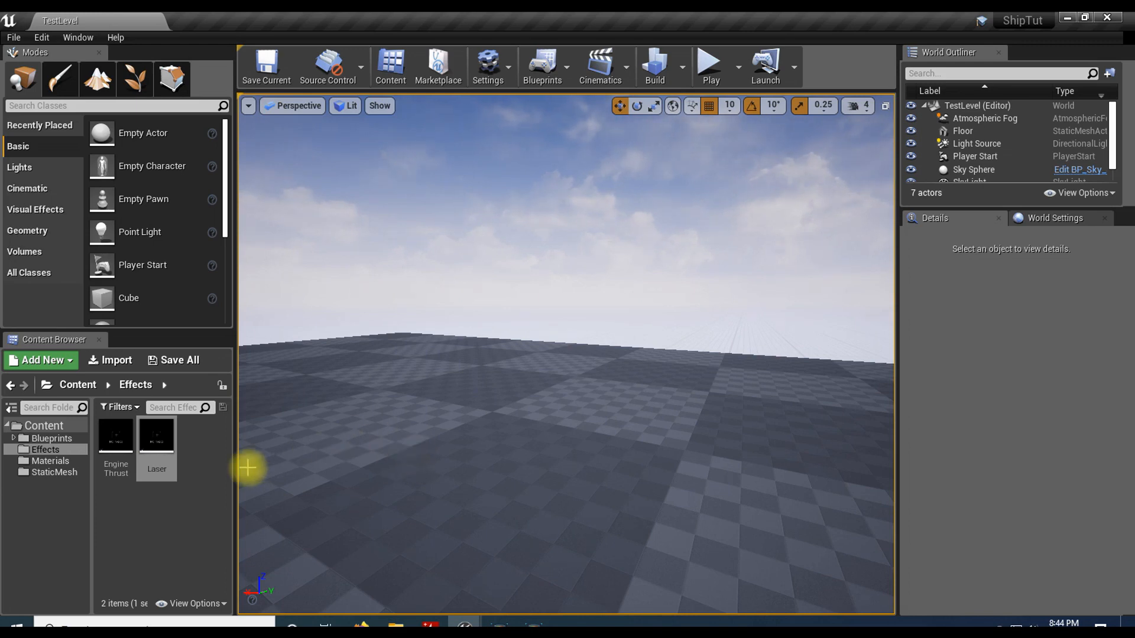
Step: Open the sm_ship mesh from the StaticMesh folder and create a socket named LaserSocket on it
{"action": "left_click", "coordinate": [35, 472]}
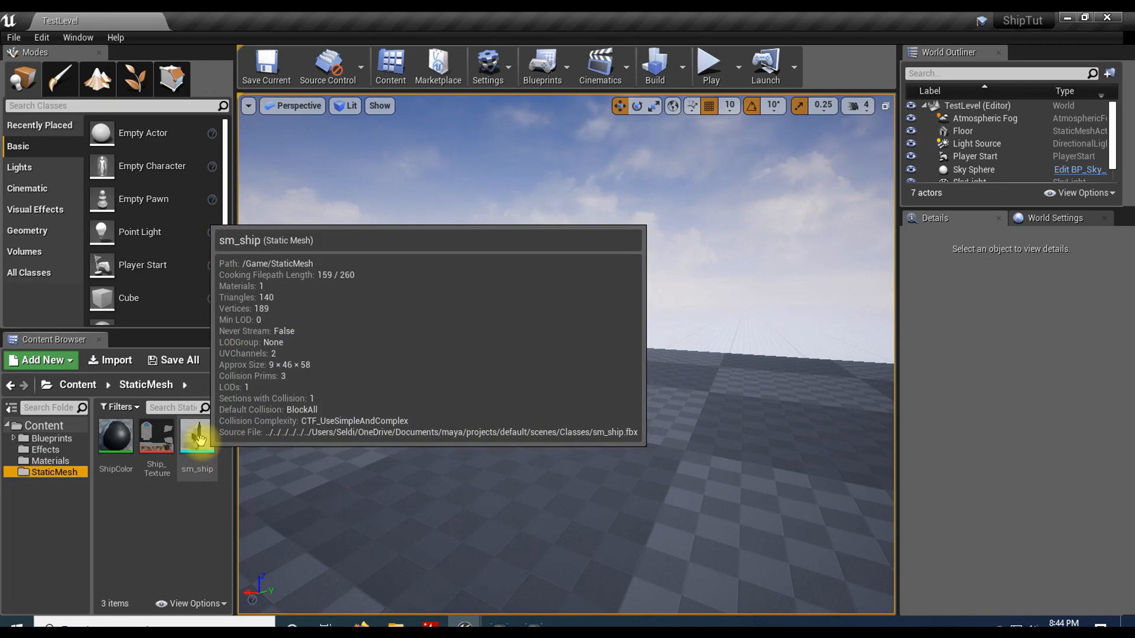
{"action": "left_click", "coordinate": [198, 440]}
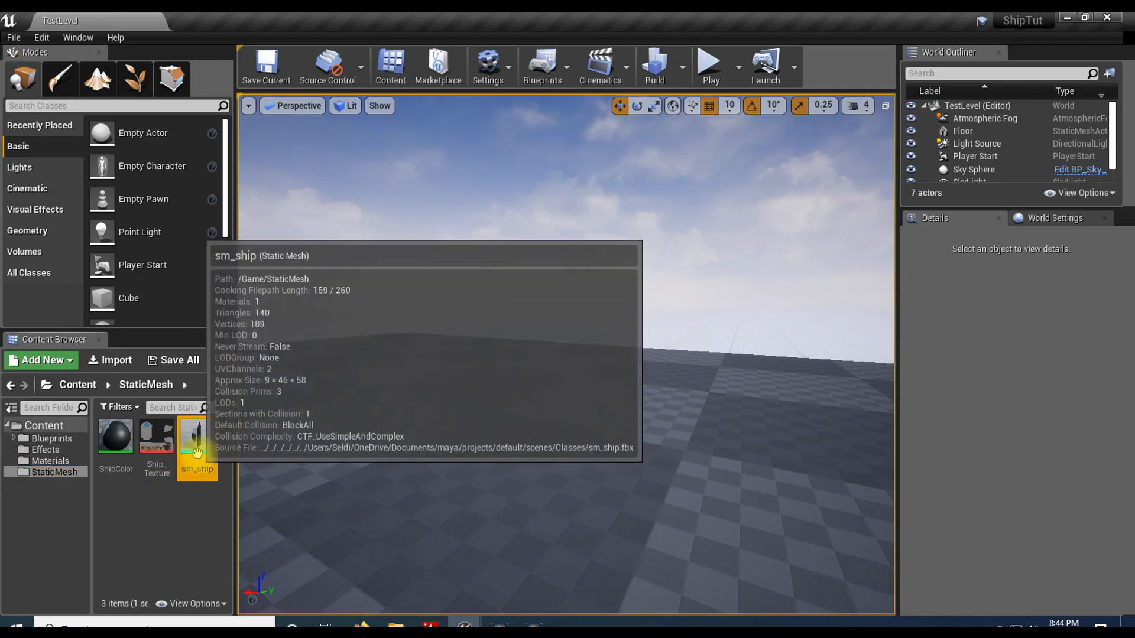
{"action": "double_click", "coordinate": [199, 444]}
{"action": "left_click_drag", "start_coordinate": [401, 419], "coordinate": [440, 411]}
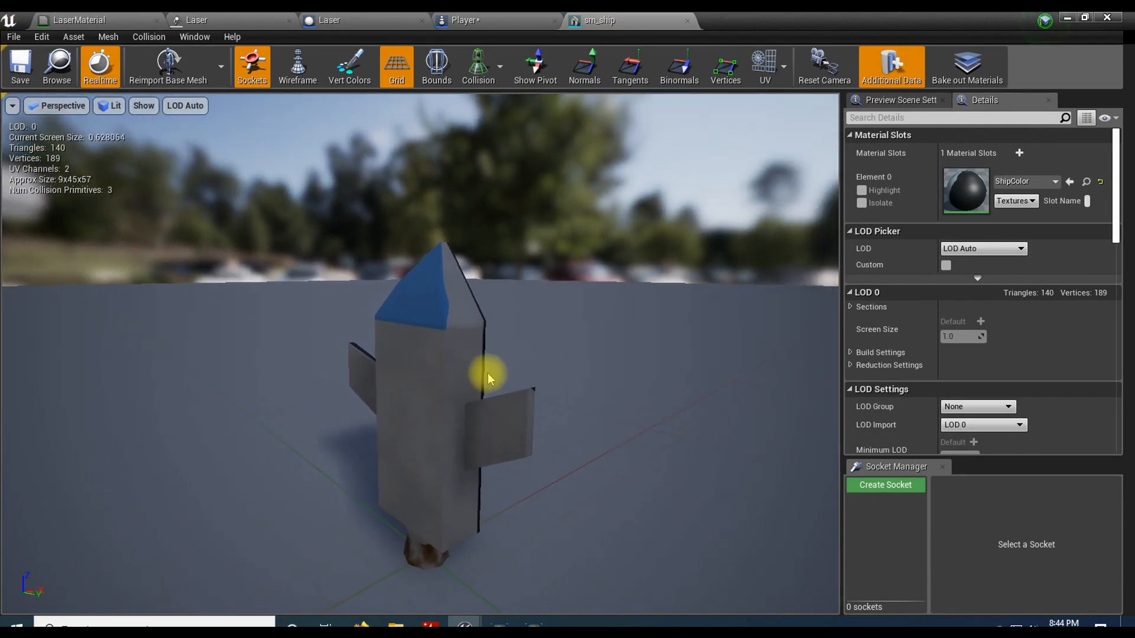
{"action": "left_click", "coordinate": [880, 487]}
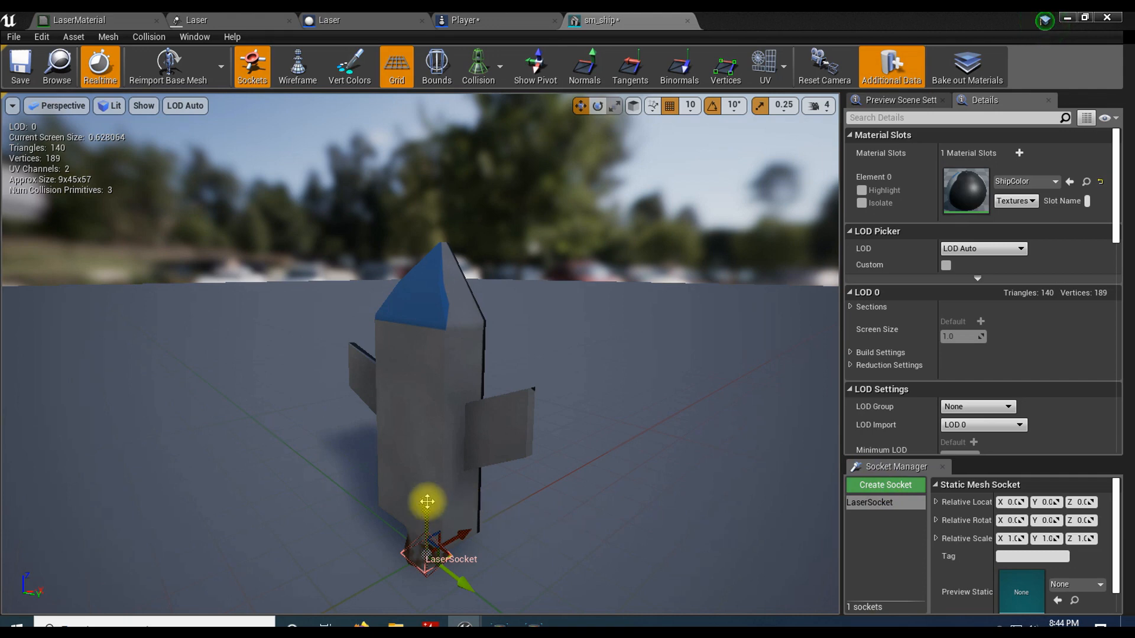
Step: Raise the LaserSocket to a relative Z location of 60, just above the tip of the ship's nose
{"action": "left_click_drag", "start_coordinate": [427, 501], "coordinate": [439, 172]}
{"action": "left_click_drag", "start_coordinate": [556, 367], "coordinate": [455, 331]}
{"action": "left_click_drag", "start_coordinate": [554, 307], "coordinate": [553, 362]}
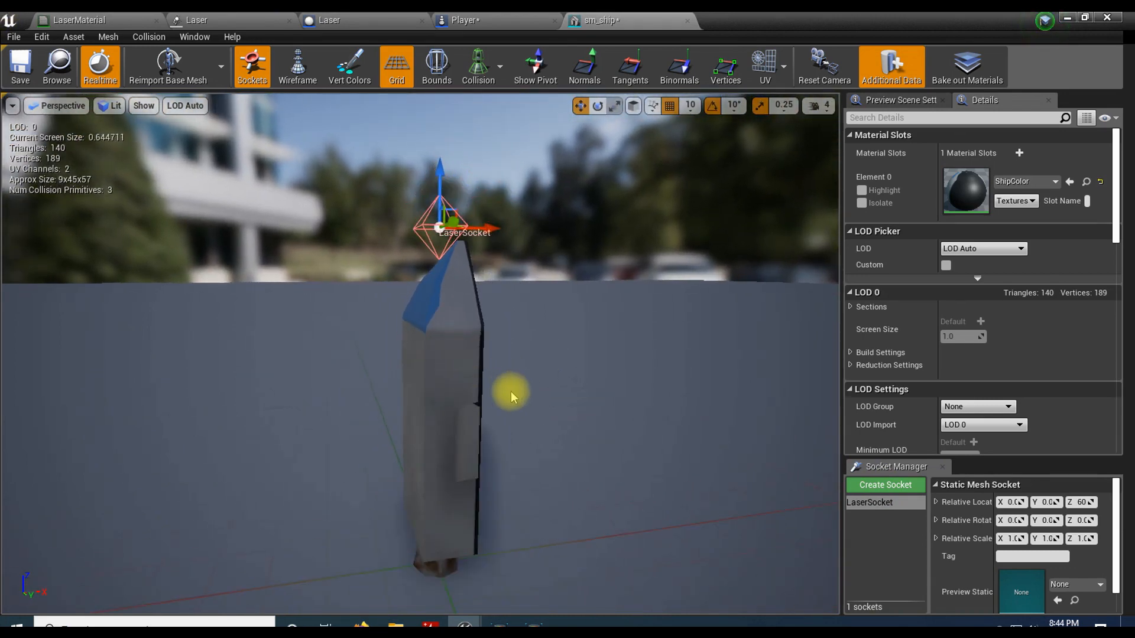
{"action": "left_click_drag", "start_coordinate": [512, 351], "coordinate": [510, 293]}
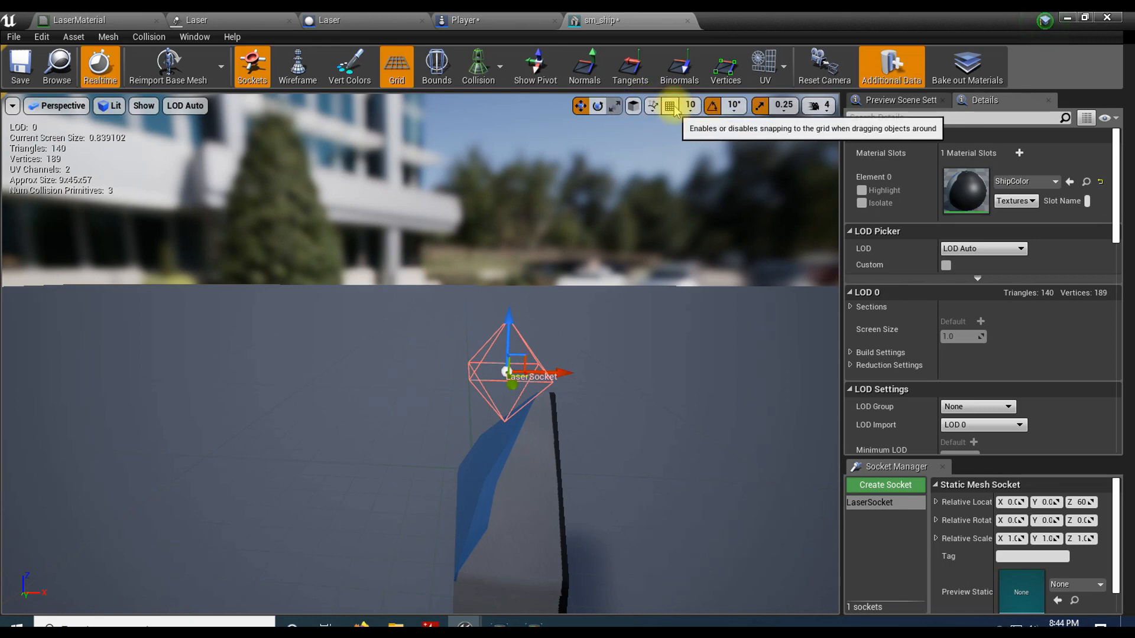
Step: Turn off grid snapping and shift the LaserSocket along X to about 3.5, over the tip of the nose
{"action": "left_click_drag", "start_coordinate": [558, 367], "coordinate": [598, 369]}
{"action": "key", "text": "a"}
{"action": "right_click_drag", "start_coordinate": [630, 354], "coordinate": [776, 339]}
{"action": "key", "text": "w"}
{"action": "key", "text": "e"}
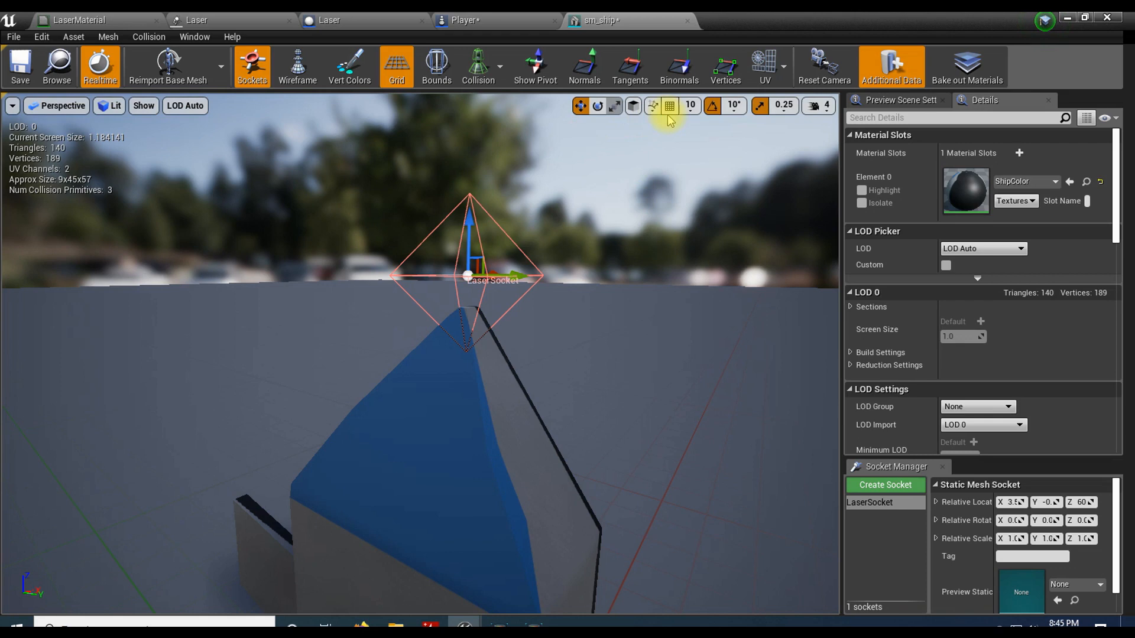
Step: Rotate the LaserSocket to a pitch of 90 degrees so its X axis points straight up, and return to the move tool
{"action": "left_click", "coordinate": [598, 107]}
{"action": "left_click_drag", "start_coordinate": [466, 217], "coordinate": [444, 322]}
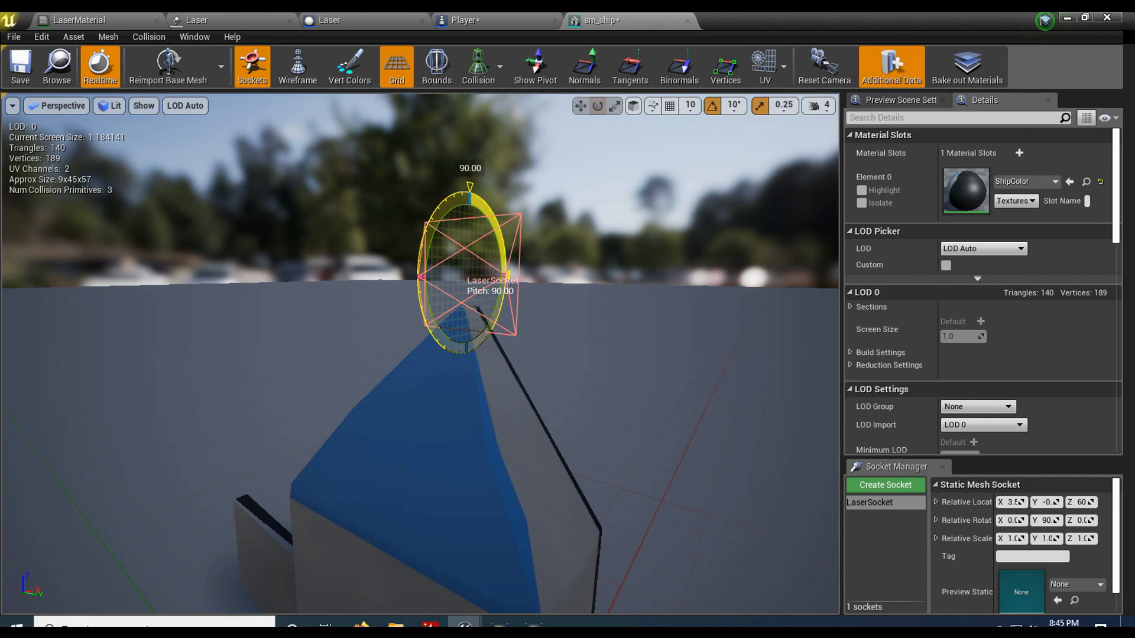
{"action": "left_click_drag", "start_coordinate": [443, 322], "coordinate": [443, 325]}
{"action": "key", "text": "w"}
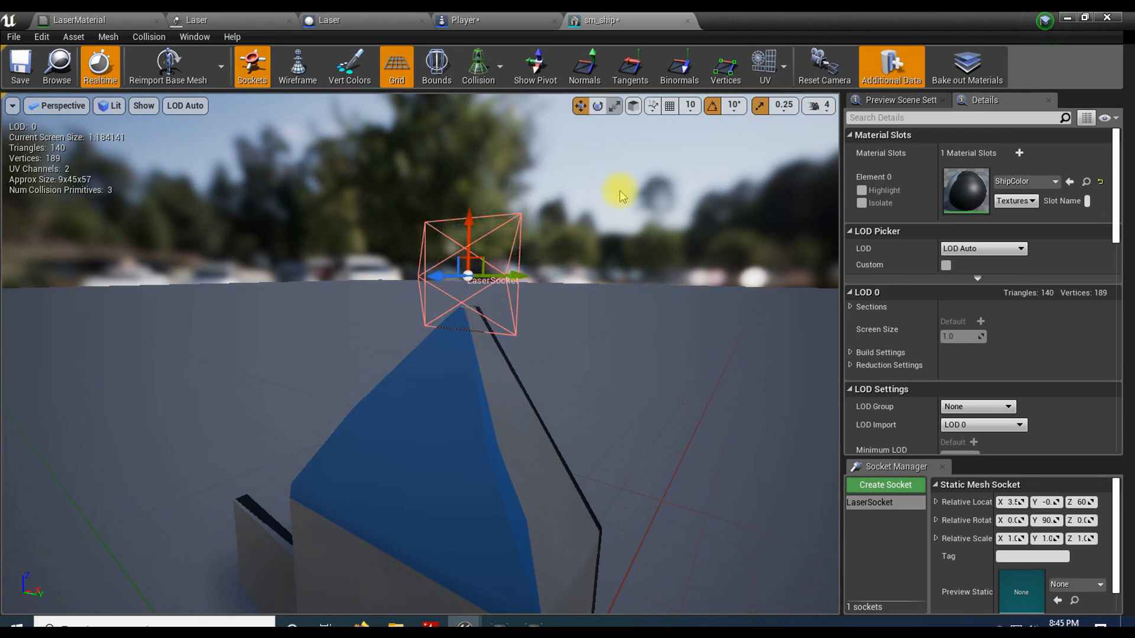
Step: Check the LaserSocket's alignment with the ship's nose from the side and save the sm_ship mesh
{"action": "left_click_drag", "start_coordinate": [630, 242], "coordinate": [573, 296]}
{"action": "key", "text": "s"}
{"action": "right_click_drag", "start_coordinate": [573, 296], "coordinate": [473, 295]}
{"action": "key", "text": "d"}
{"action": "key", "text": "w"}
{"action": "right_click_drag", "start_coordinate": [609, 238], "coordinate": [600, 238]}
{"action": "key", "text": "s"}
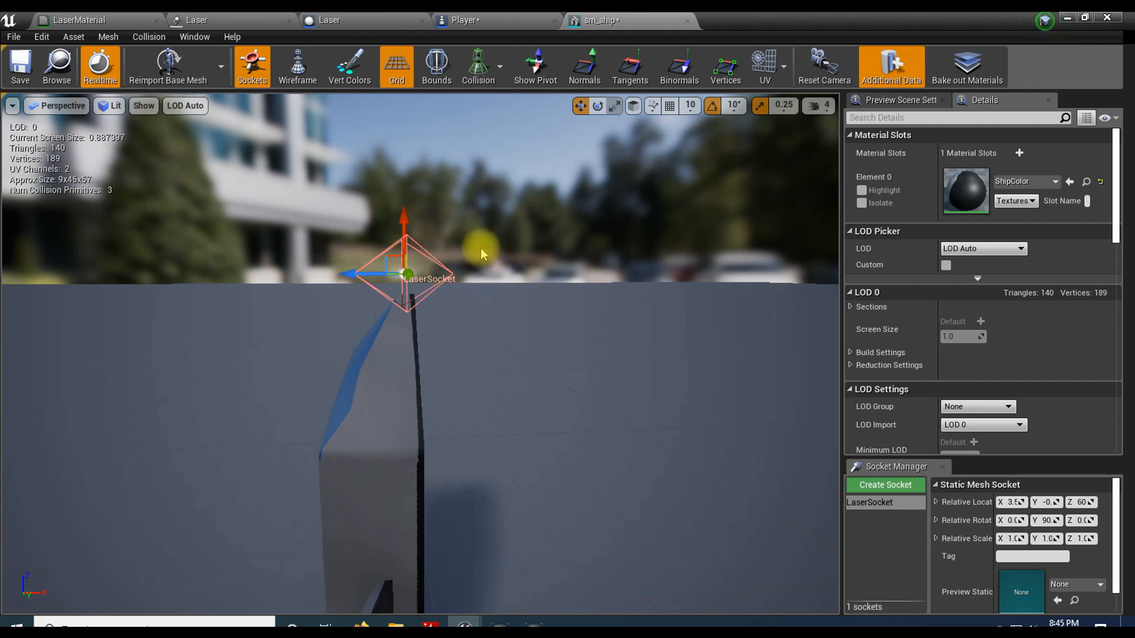
{"action": "left_click", "coordinate": [20, 64]}
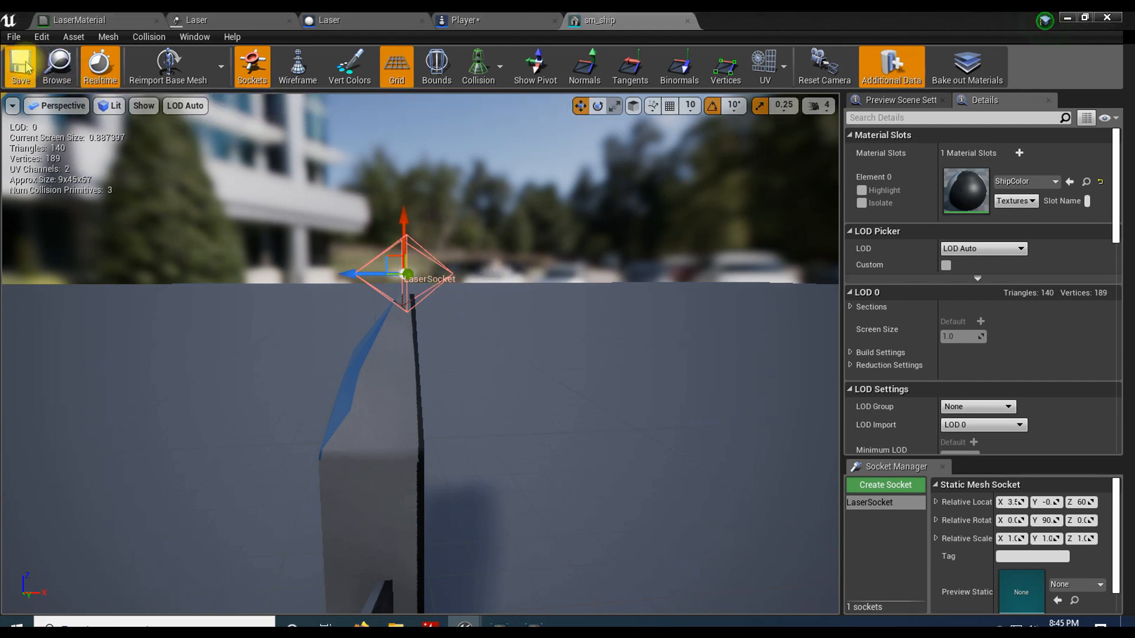
Step: Open the Player blueprint's Event Graph and widen the Fire Laser comment box beyond the SpawnActor Laser node
{"action": "left_click", "coordinate": [1068, 19]}
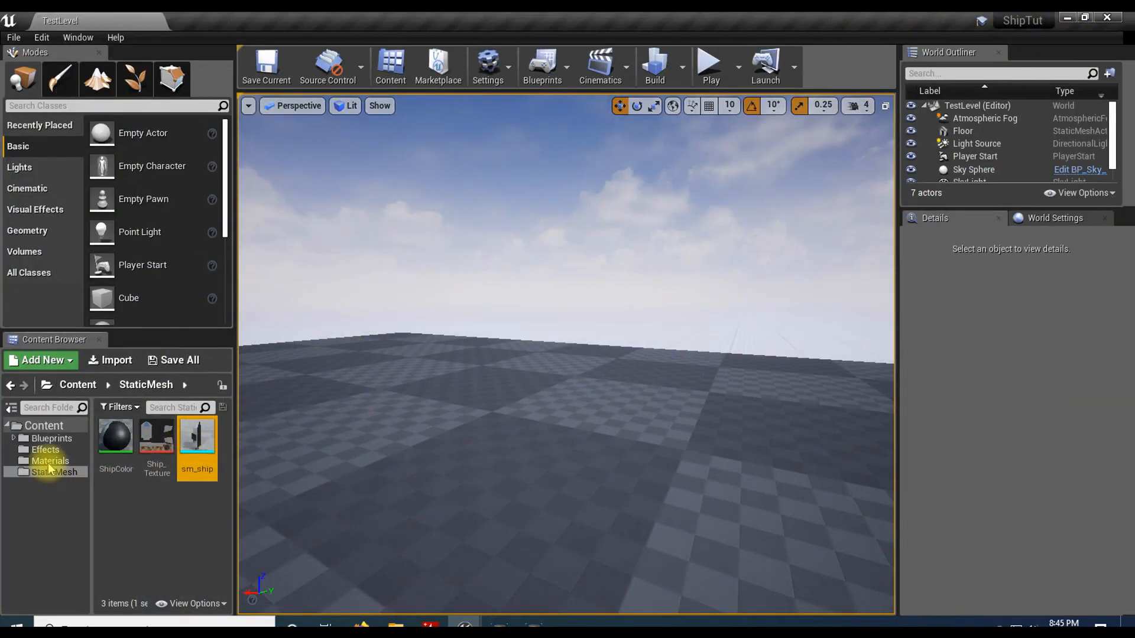
{"action": "left_click", "coordinate": [50, 439]}
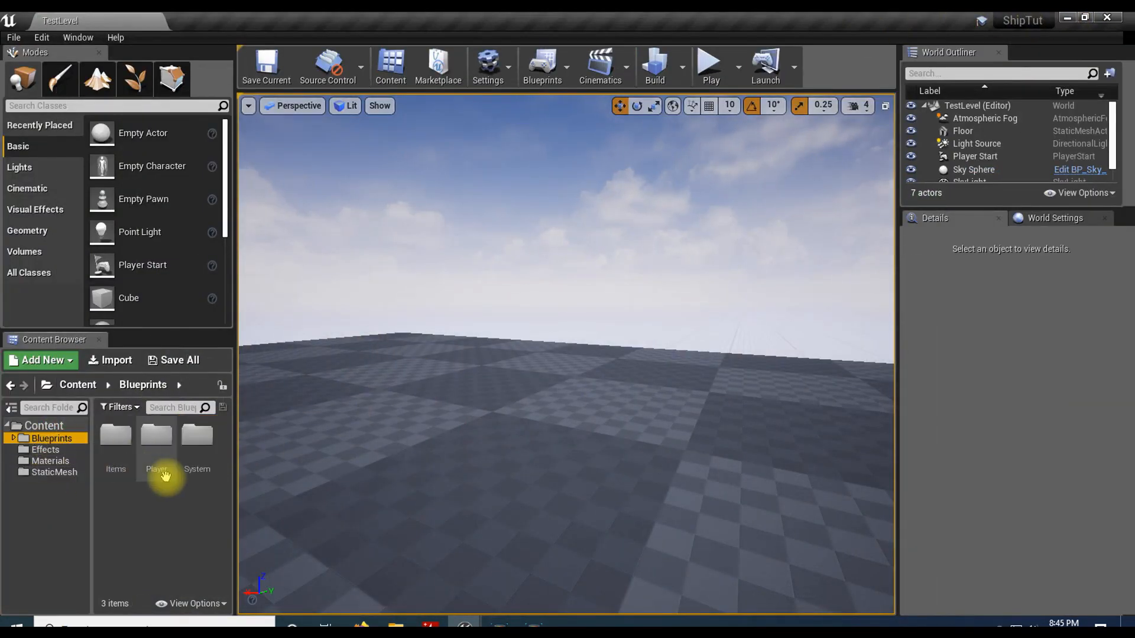
{"action": "double_click", "coordinate": [156, 441]}
{"action": "right_click_drag", "start_coordinate": [638, 373], "coordinate": [223, 476]}
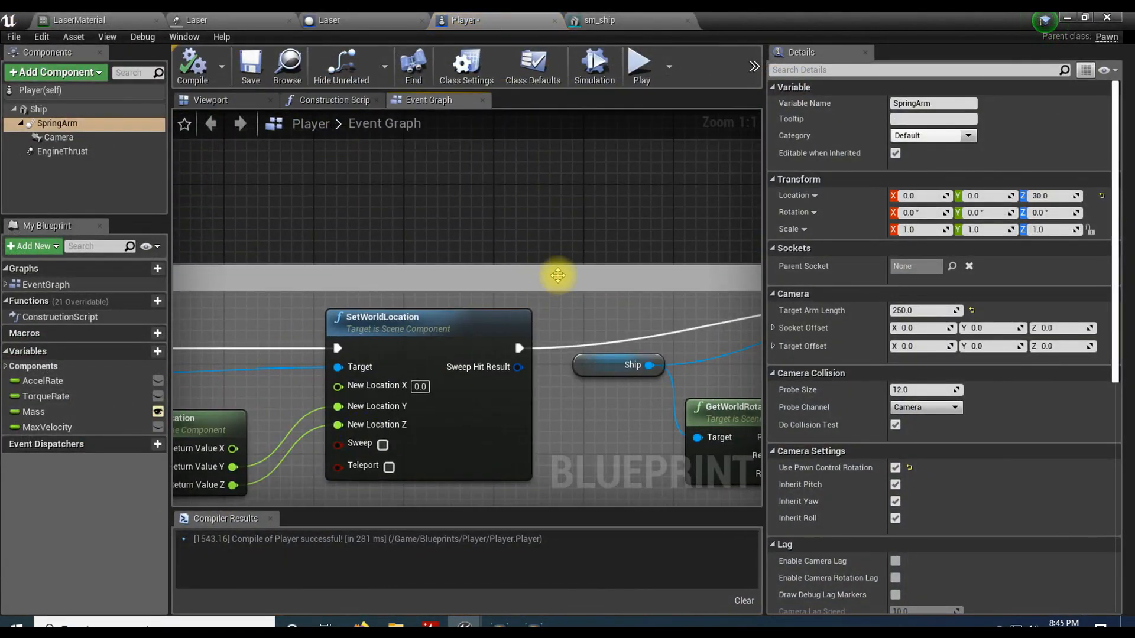
{"action": "right_click_drag", "start_coordinate": [557, 274], "coordinate": [650, 130]}
{"action": "right_click_drag", "start_coordinate": [545, 413], "coordinate": [438, 328]}
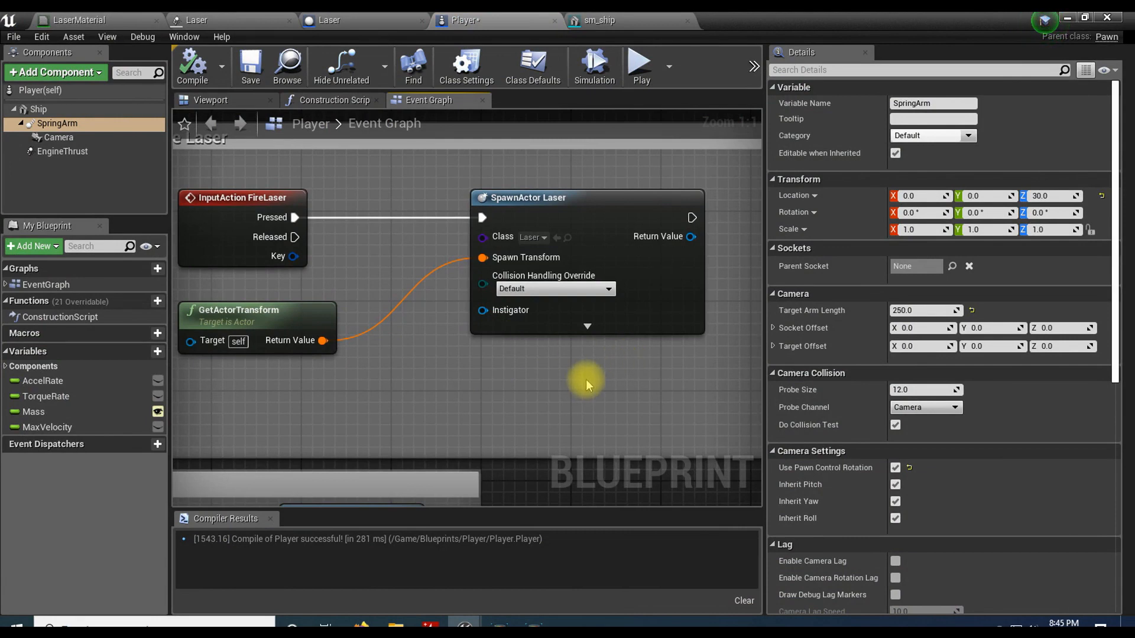
{"action": "right_click_drag", "start_coordinate": [640, 384], "coordinate": [543, 395]}
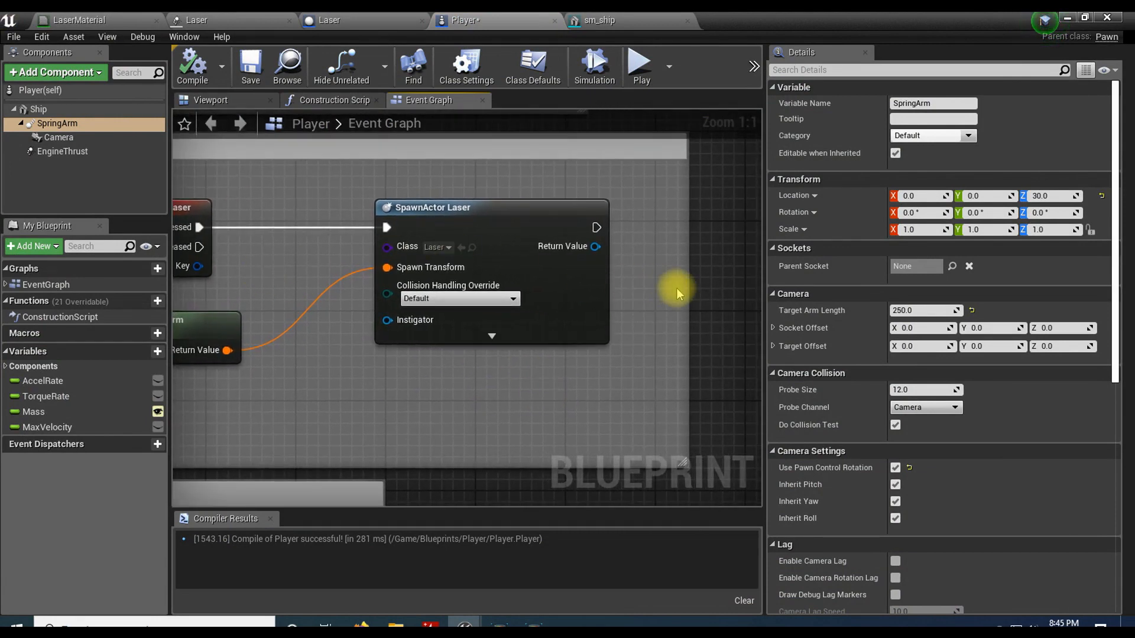
{"action": "left_click_drag", "start_coordinate": [686, 287], "coordinate": [829, 292]}
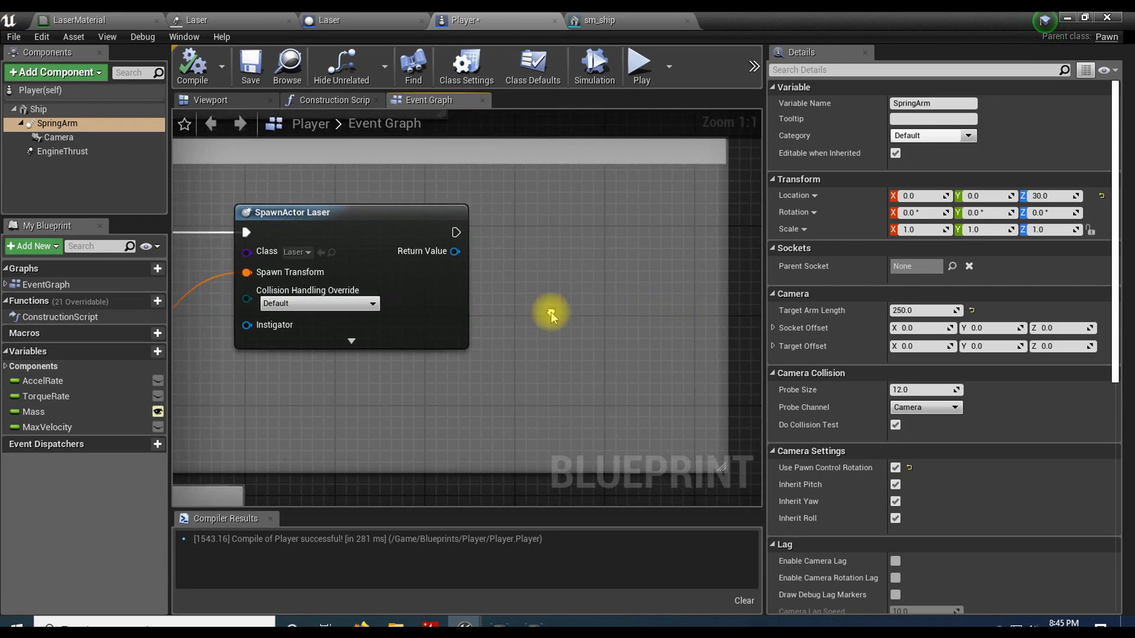
Step: Add a SetActorRelativeLocation node after SpawnActor Laser's execution output and line it up with that node
{"action": "left_click_drag", "start_coordinate": [455, 232], "coordinate": [535, 230]}
{"action": "type", "text": "se"}
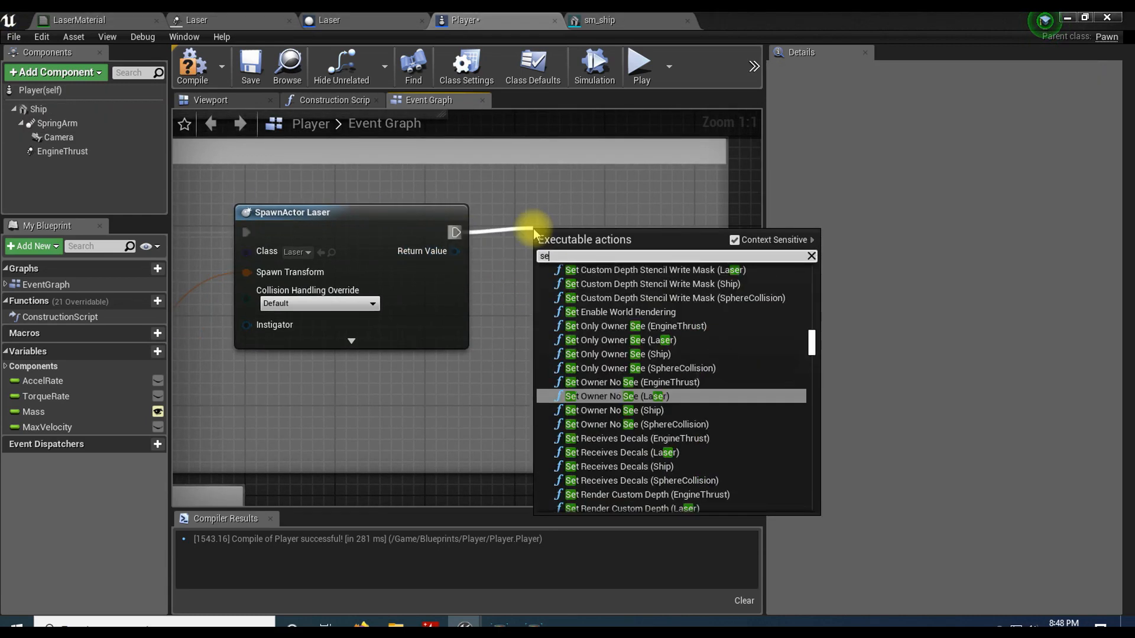
{"action": "type", "text": "t actor relative"}
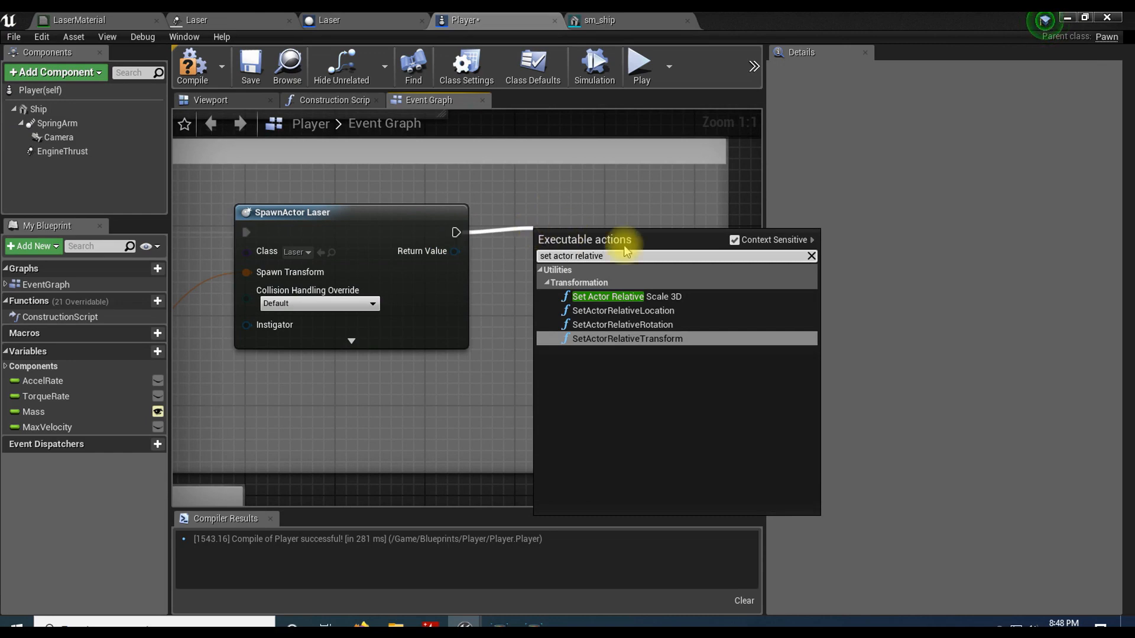
{"action": "left_click", "coordinate": [702, 310]}
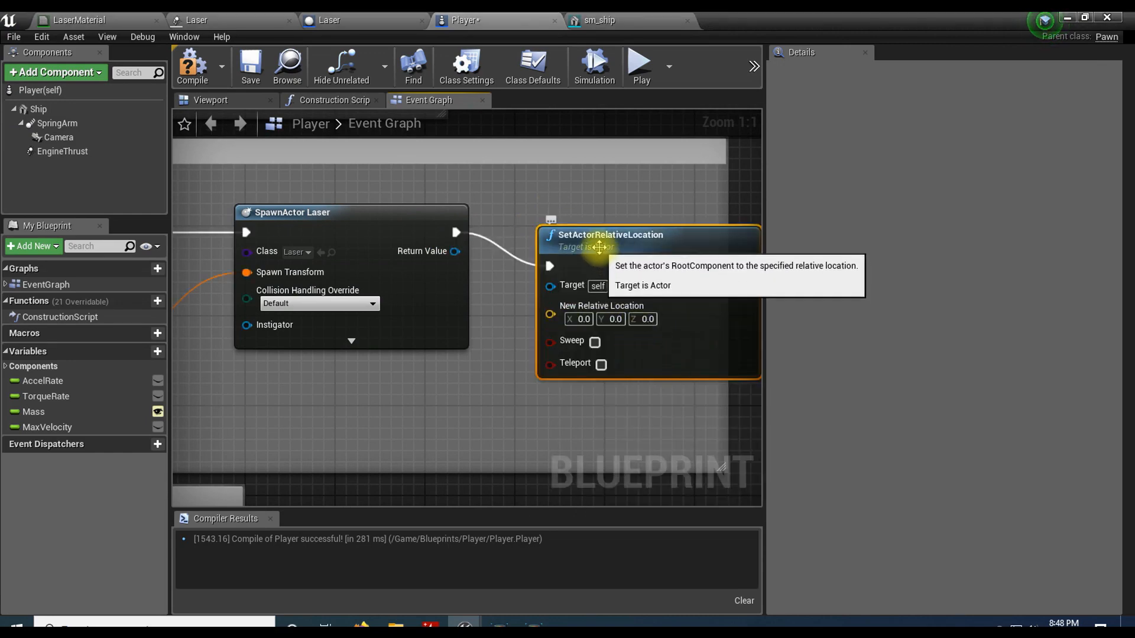
{"action": "left_click_drag", "start_coordinate": [633, 222], "coordinate": [679, 212]}
{"action": "left_click", "coordinate": [696, 372]}
{"action": "right_click_drag", "start_coordinate": [697, 374], "coordinate": [657, 345]}
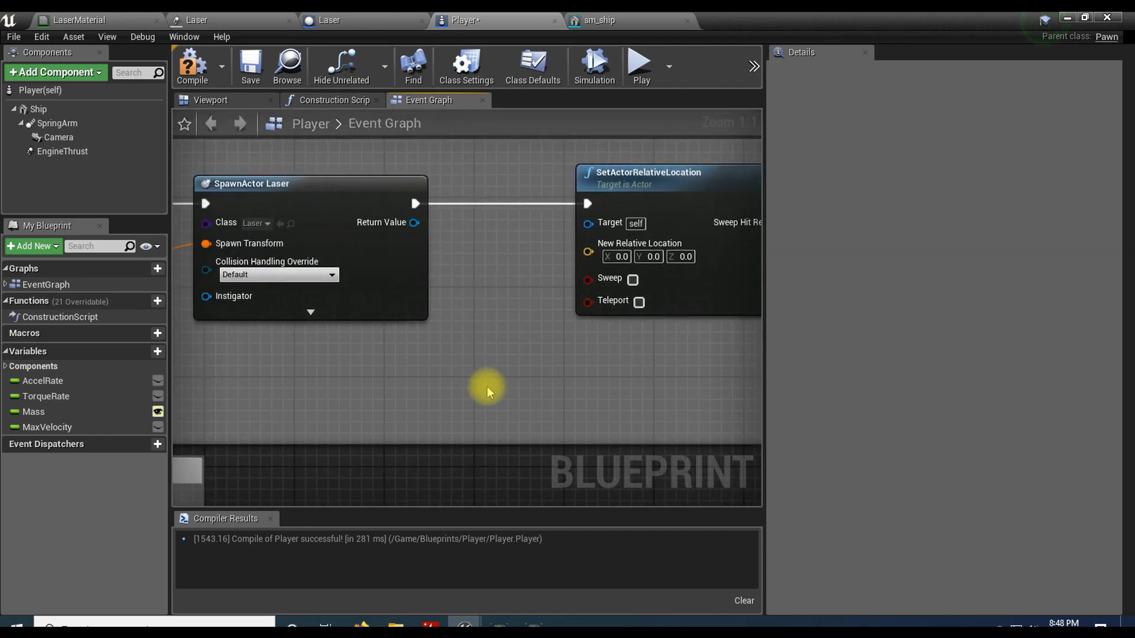
Step: Add a Get Socket Location (Ship) node and arrange it with its Ship reference below the SpawnActor Laser node
{"action": "right_click", "coordinate": [444, 374]}
{"action": "type", "text": "get socket"}
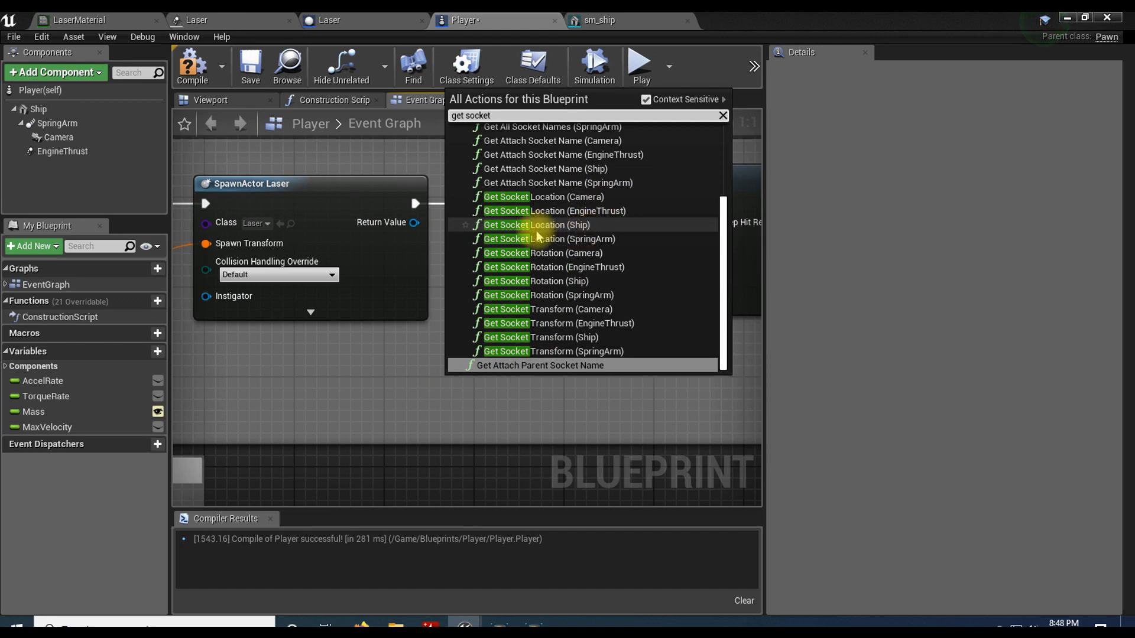
{"action": "left_click", "coordinate": [611, 229]}
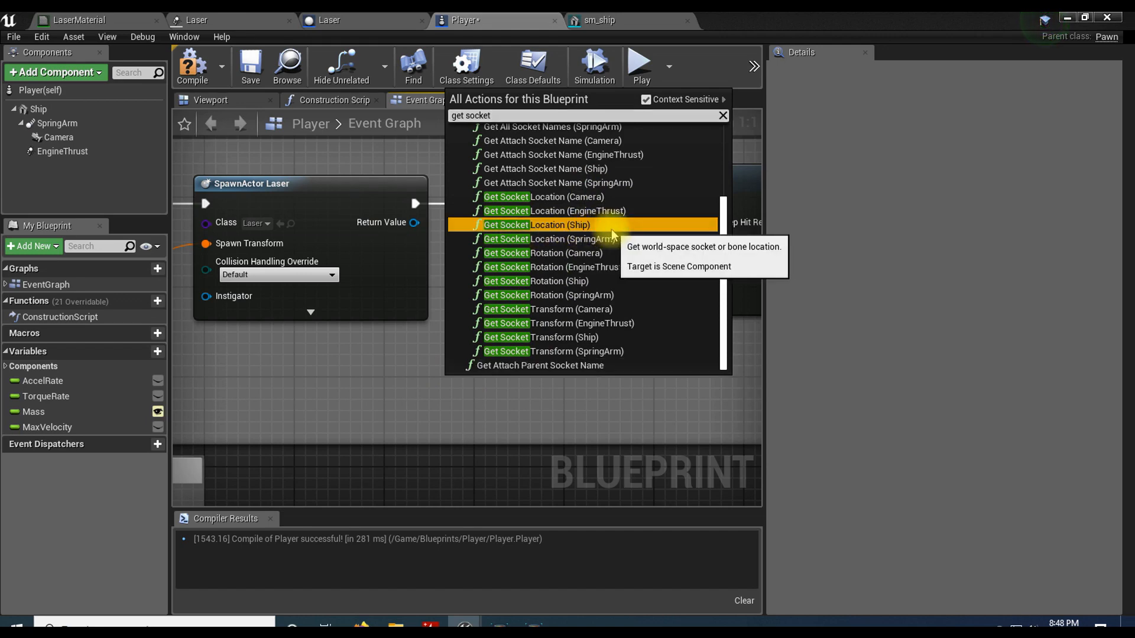
{"action": "left_click_drag", "start_coordinate": [471, 384], "coordinate": [469, 373]}
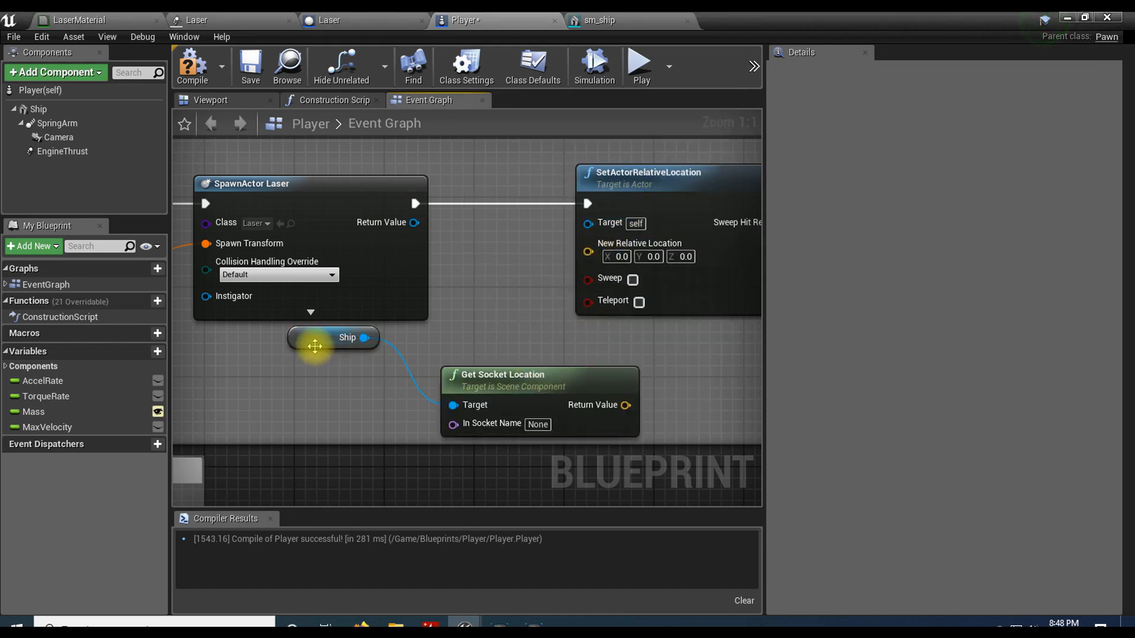
{"action": "left_click_drag", "start_coordinate": [307, 357], "coordinate": [303, 386]}
{"action": "left_click", "coordinate": [496, 386], "text": "ctrl"}
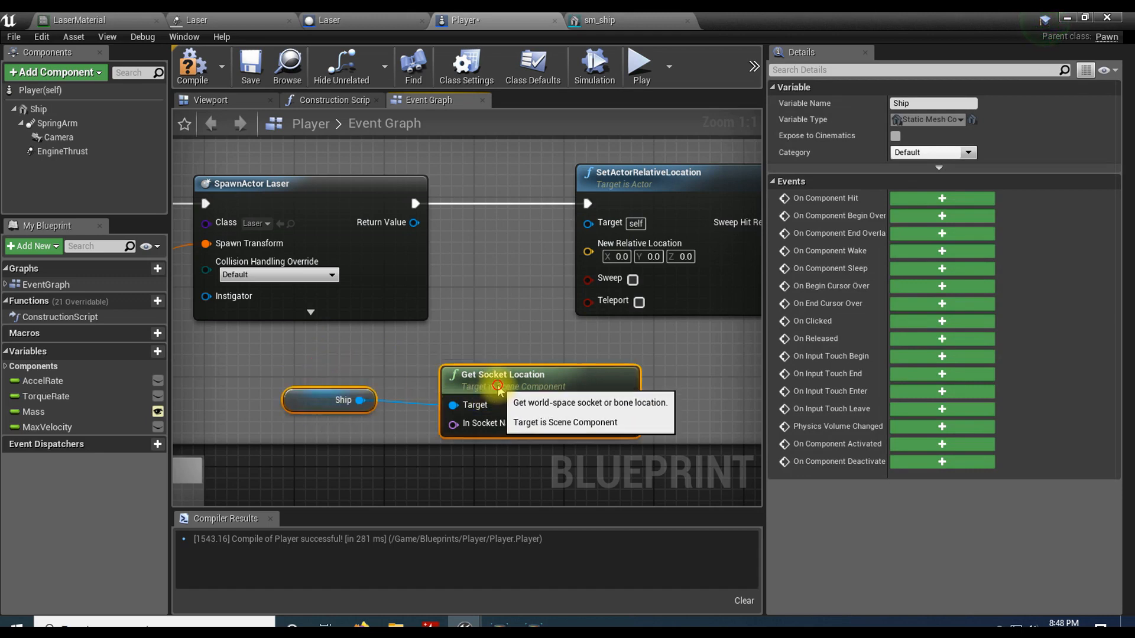
{"action": "left_click_drag", "start_coordinate": [496, 385], "coordinate": [457, 370]}
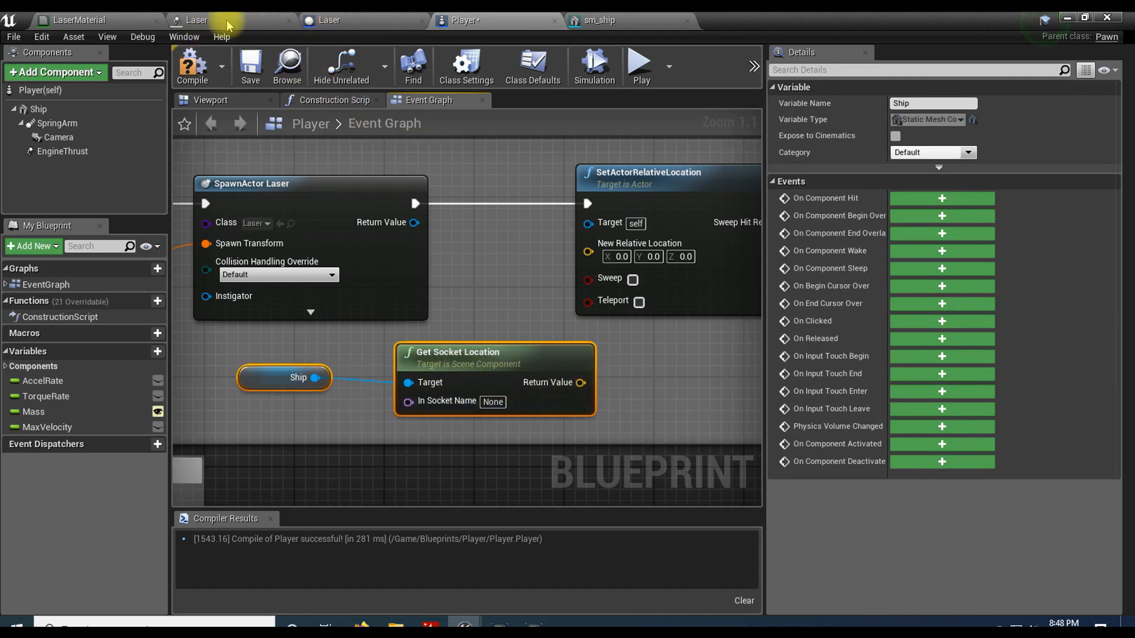
Step: Look up the socket's name on the sm_ship mesh and set Get Socket Location's In Socket Name to LaserSocket
{"action": "left_click", "coordinate": [603, 20]}
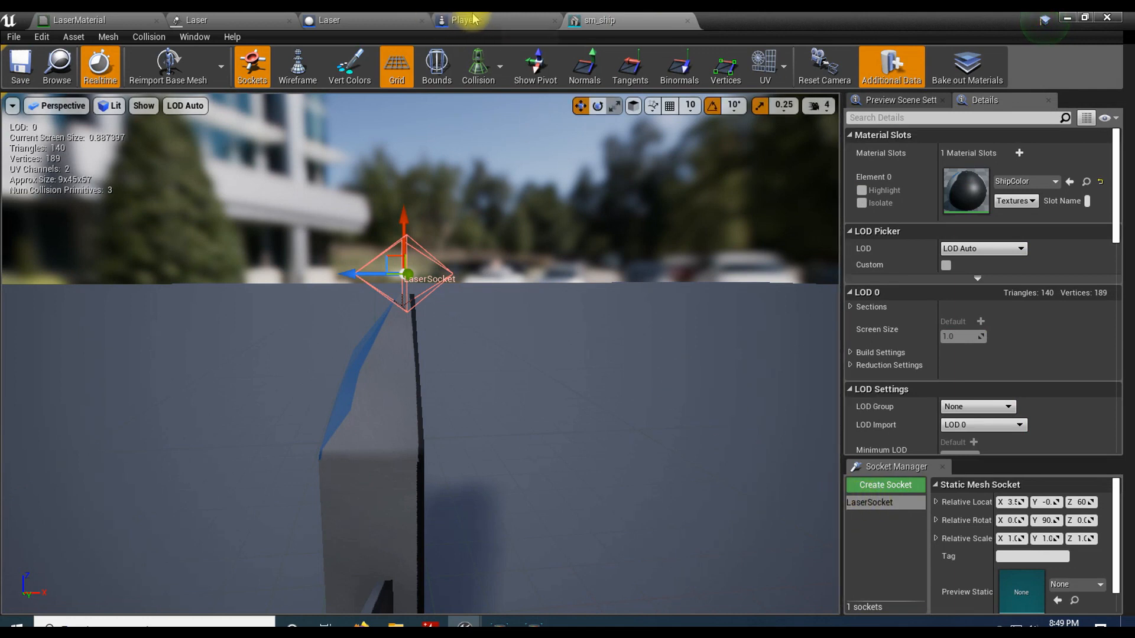
{"action": "left_click", "coordinate": [337, 22]}
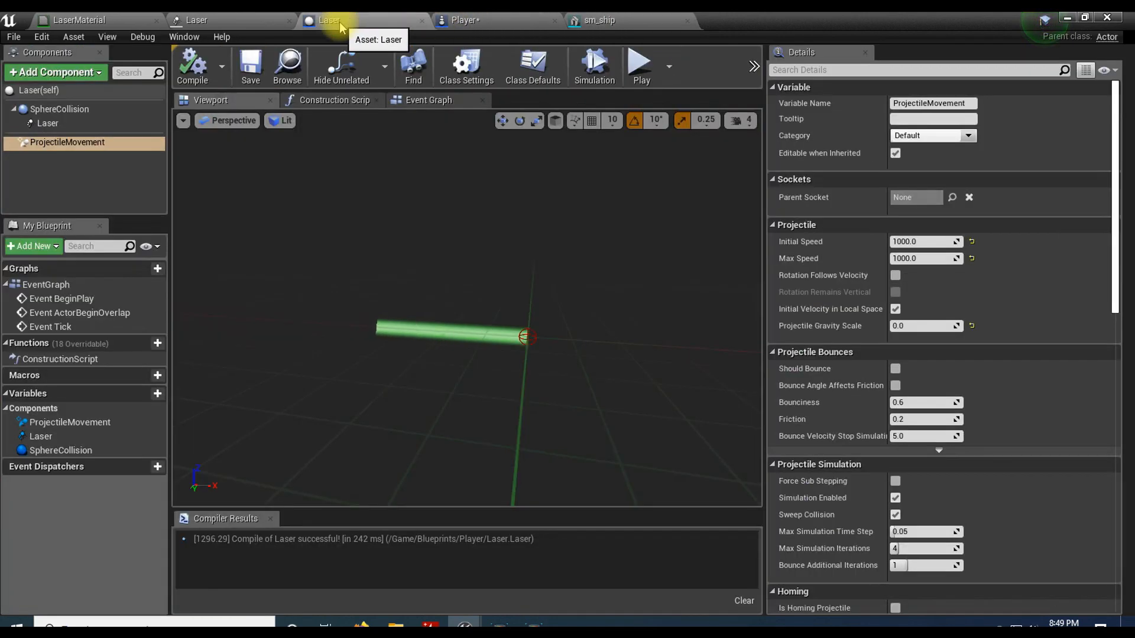
{"action": "left_click", "coordinate": [508, 21]}
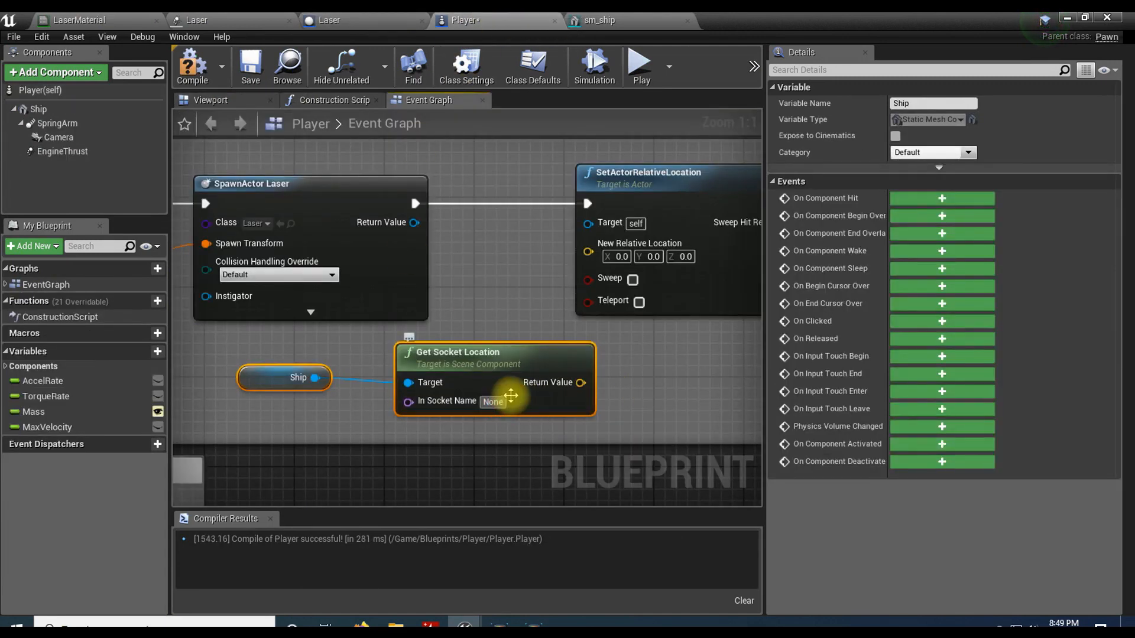
{"action": "type", "text": "Laser"}
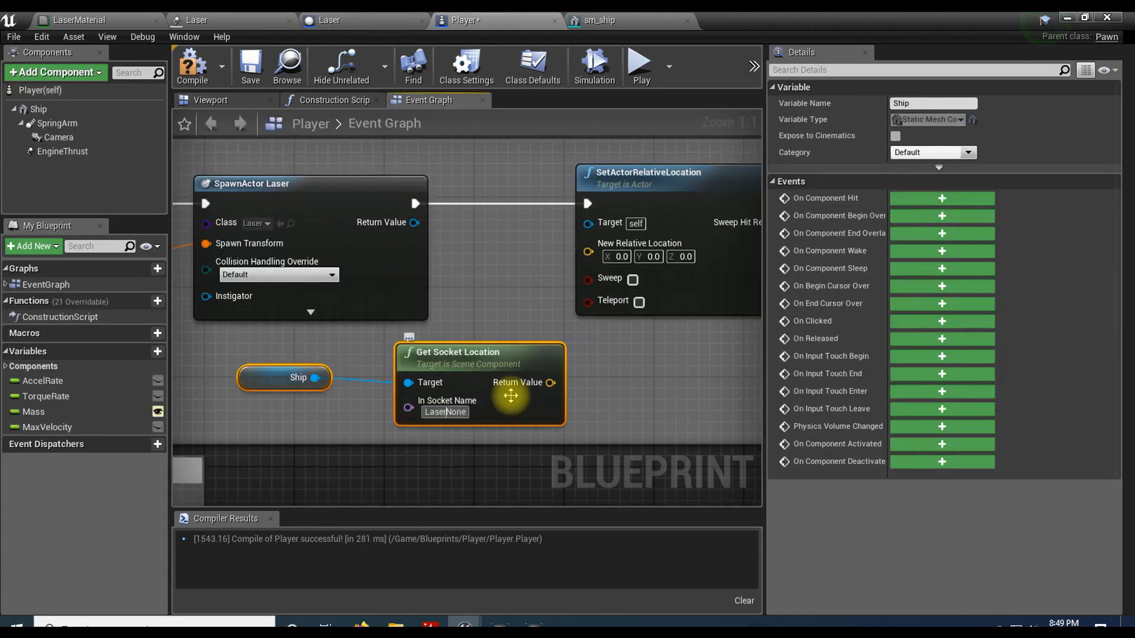
{"action": "type", "text": "Socket"}
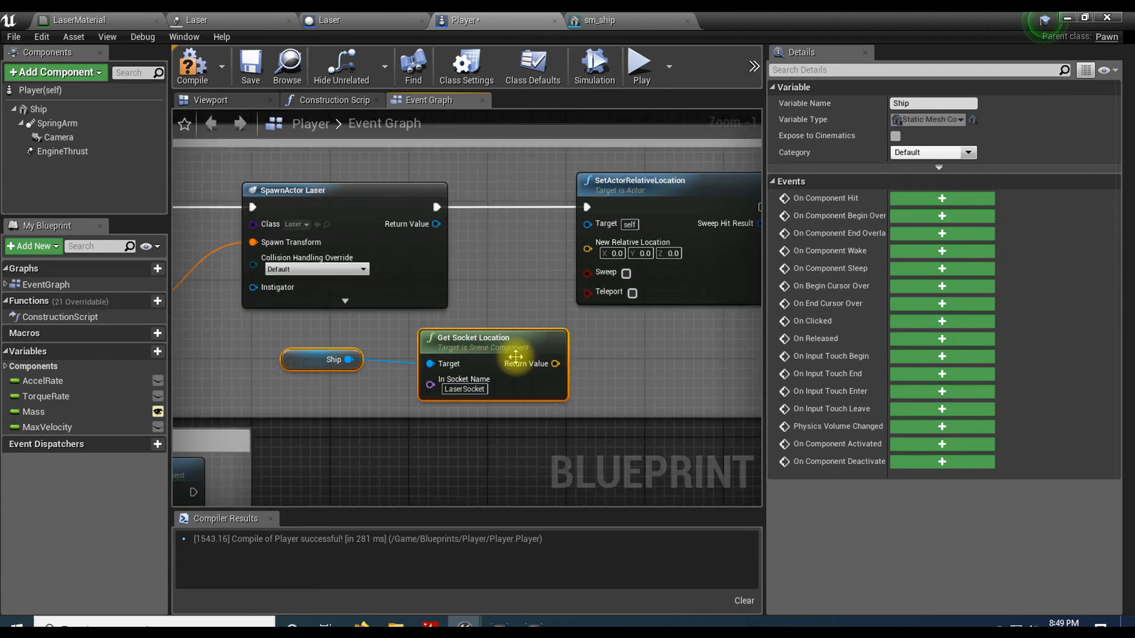
Step: Wire the socket location into New Relative Location and SpawnActor Laser's Return Value into the Target of SetActorRelativeLocation
{"action": "left_click_drag", "start_coordinate": [557, 362], "coordinate": [587, 249]}
{"action": "left_click_drag", "start_coordinate": [521, 337], "coordinate": [501, 338]}
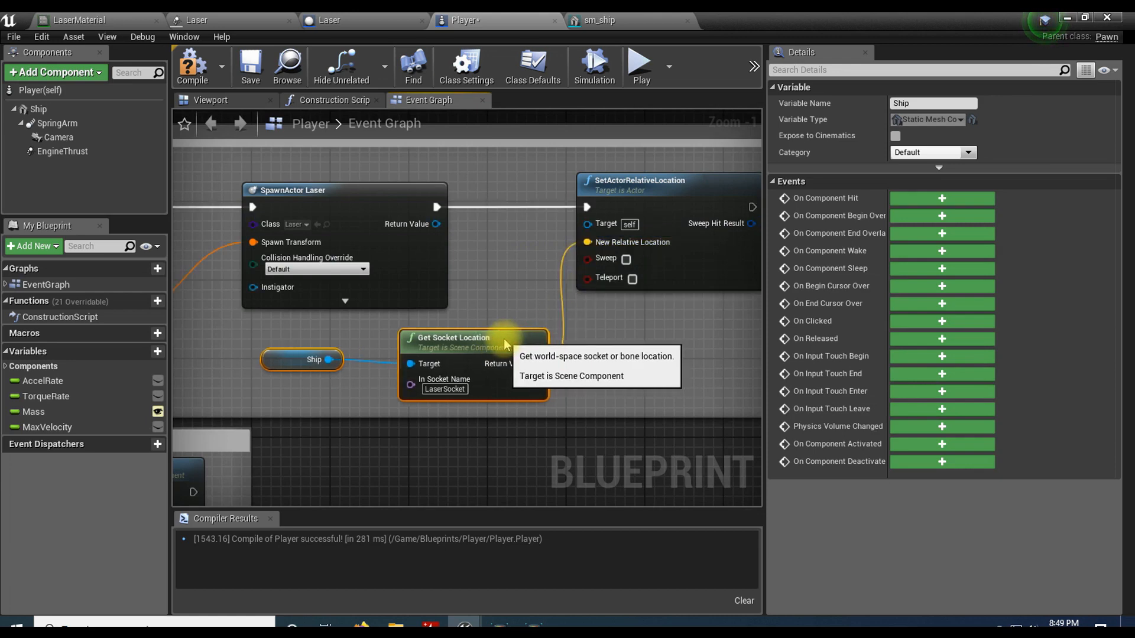
{"action": "left_click_drag", "start_coordinate": [437, 224], "coordinate": [589, 224]}
{"action": "left_click", "coordinate": [282, 190]}
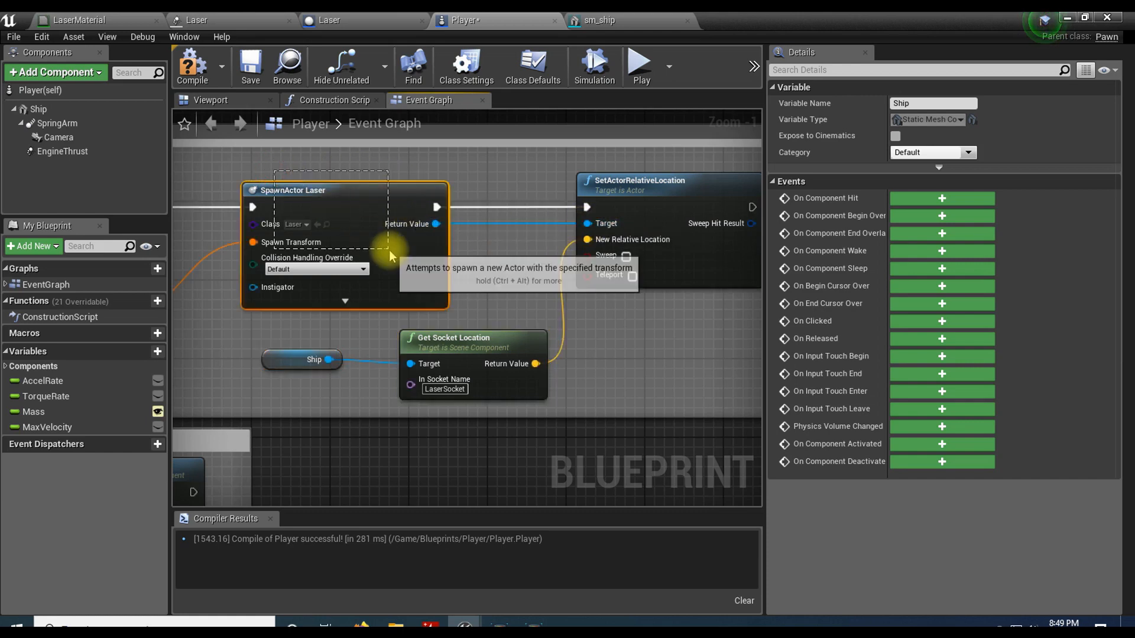
{"action": "left_click", "coordinate": [626, 195]}
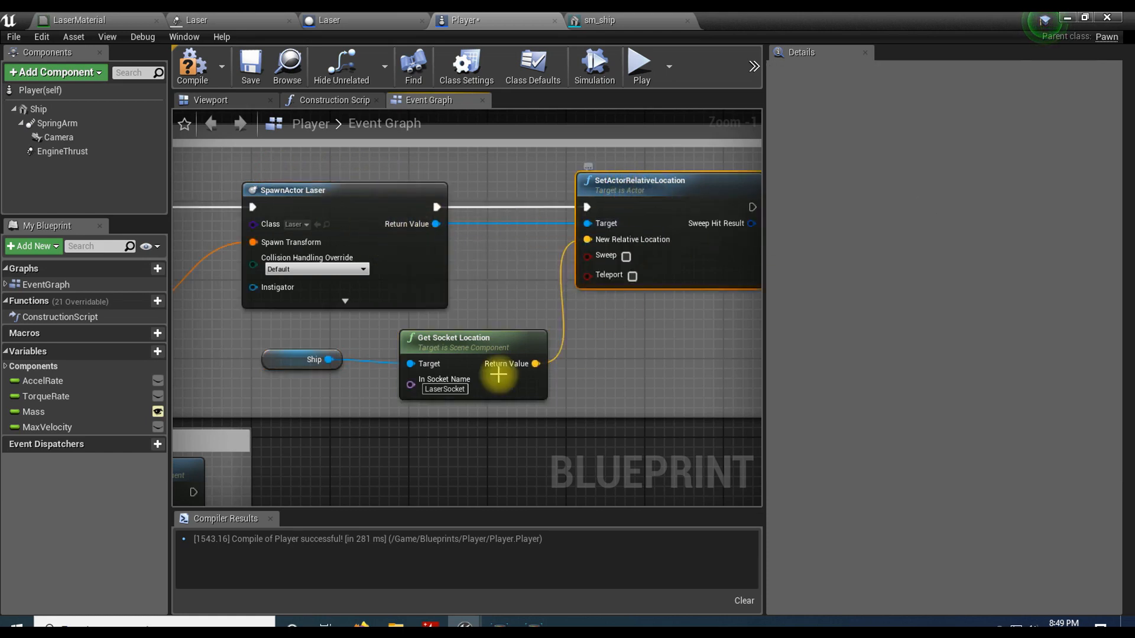
Step: Compile the Player blueprint and save all assets
{"action": "left_click", "coordinate": [195, 69]}
{"action": "left_click", "coordinate": [13, 37]}
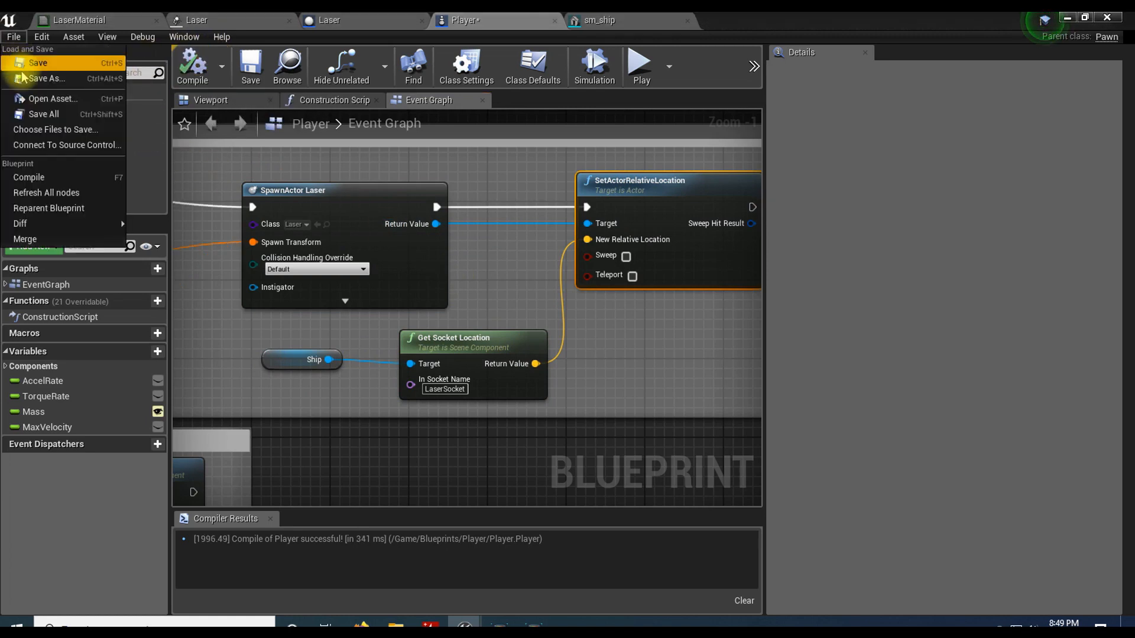
{"action": "left_click", "coordinate": [35, 114]}
Step: Play the level from the main editor, fire the laser repeatedly while turning the camera to check where it spawns, and stop play
{"action": "left_click", "coordinate": [1067, 19]}
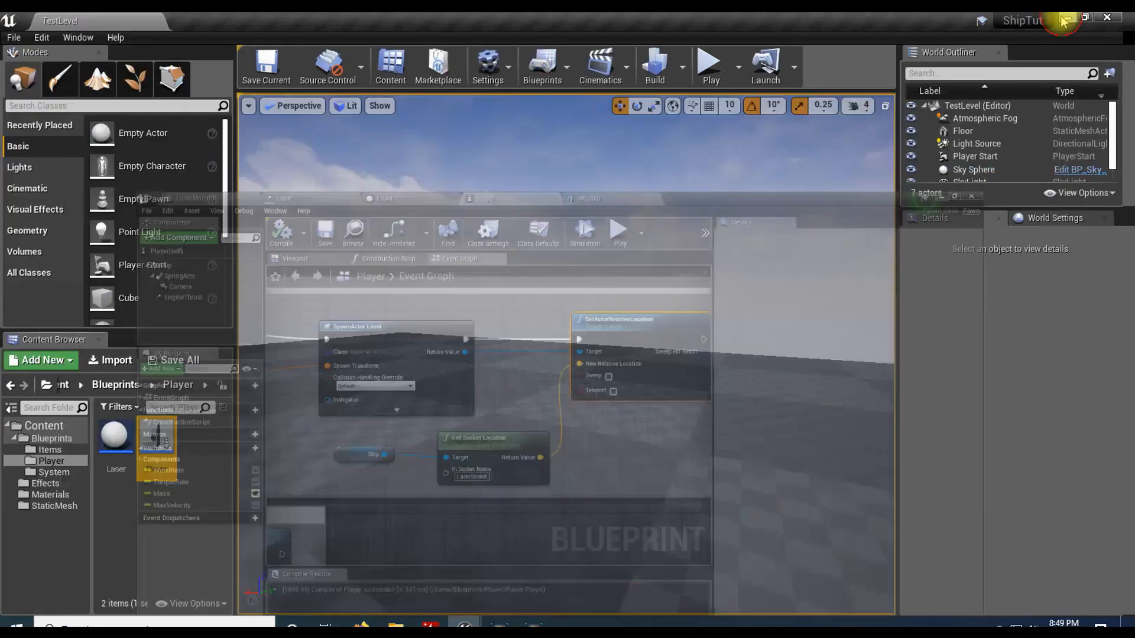
{"action": "left_click", "coordinate": [711, 67]}
{"action": "left_click", "coordinate": [651, 283]}
{"action": "left_click", "coordinate": [650, 285]}
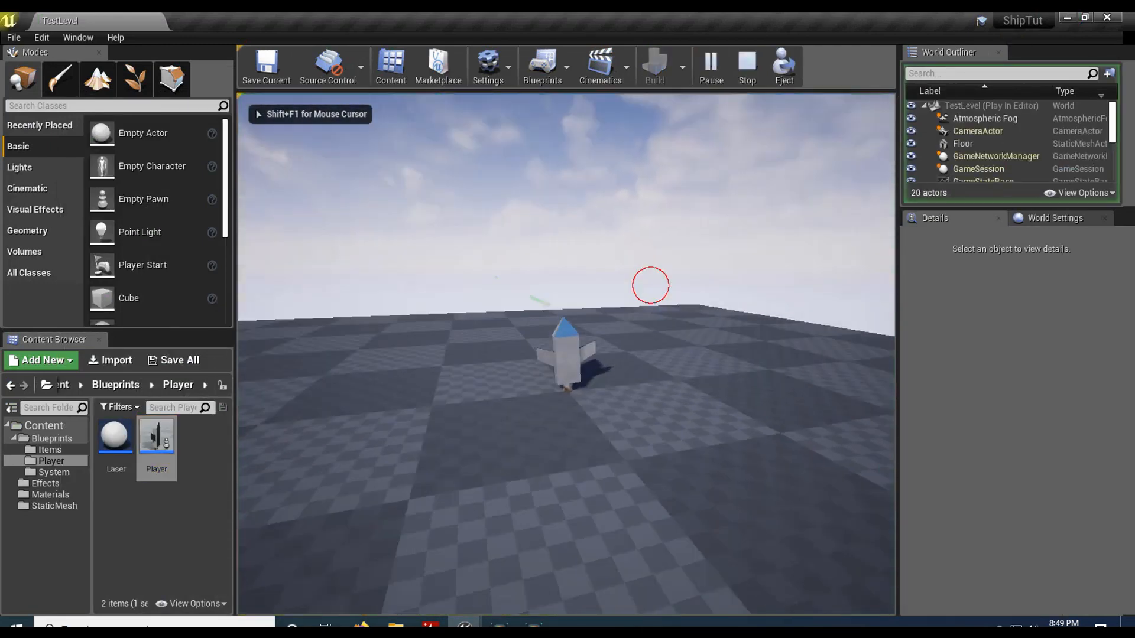
{"action": "left_click", "coordinate": [808, 367]}
{"action": "left_click", "coordinate": [792, 370]}
{"action": "left_click", "coordinate": [764, 371]}
{"action": "left_click", "coordinate": [757, 368]}
{"action": "left_click", "coordinate": [734, 357]}
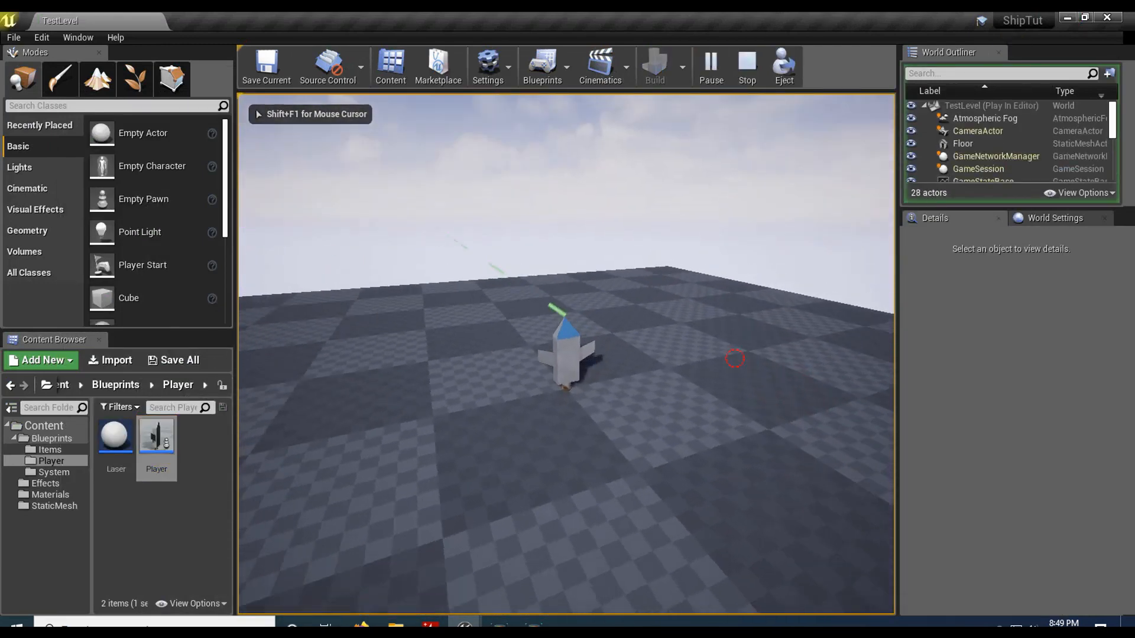
{"action": "left_click", "coordinate": [621, 337]}
{"action": "left_click", "coordinate": [494, 320]}
{"action": "left_click", "coordinate": [532, 328]}
{"action": "left_click", "coordinate": [596, 345]}
{"action": "left_click", "coordinate": [667, 349]}
{"action": "left_click", "coordinate": [737, 353]}
{"action": "left_click", "coordinate": [668, 357]}
{"action": "left_click", "coordinate": [686, 334]}
{"action": "left_click", "coordinate": [736, 378]}
{"action": "left_click", "coordinate": [753, 419]}
{"action": "left_click", "coordinate": [754, 420]}
{"action": "left_click", "coordinate": [753, 420]}
{"action": "left_click", "coordinate": [755, 420]}
{"action": "left_click", "coordinate": [792, 393]}
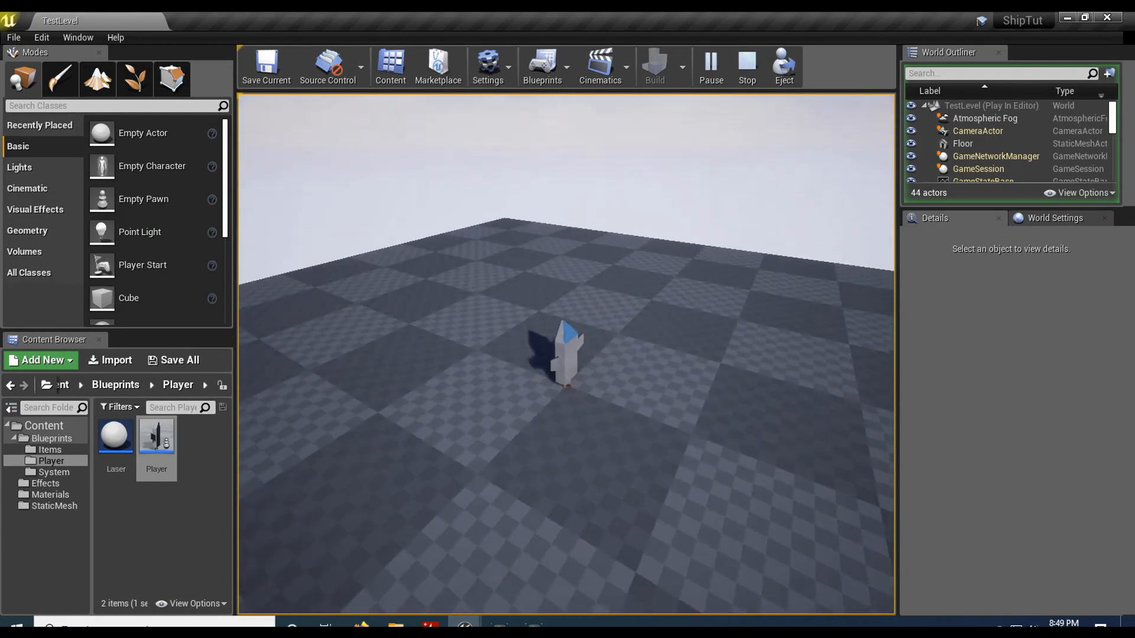
{"action": "left_click", "coordinate": [782, 363]}
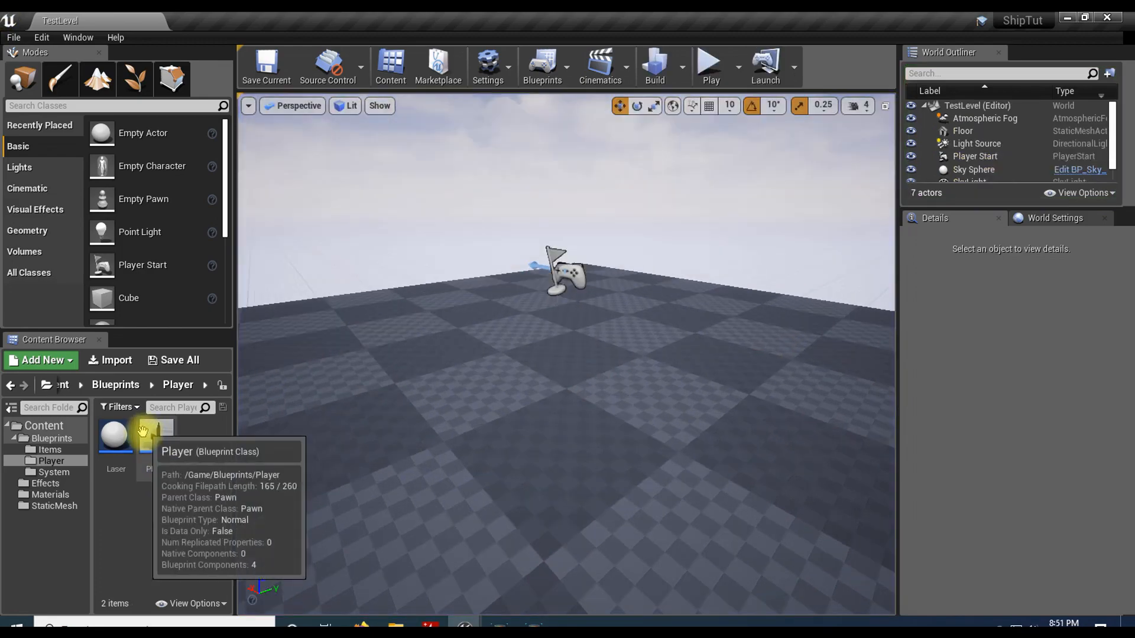
Step: Reopen the Player blueprint, add a SetActorRelativeRotation node after SetActorRelativeLocation, and widen the Fire Laser comment box around it
{"action": "double_click", "coordinate": [154, 437]}
{"action": "right_click_drag", "start_coordinate": [628, 340], "coordinate": [529, 359]}
{"action": "left_click", "coordinate": [529, 359]}
{"action": "left_click_drag", "start_coordinate": [653, 228], "coordinate": [721, 224]}
{"action": "type", "text": "se"}
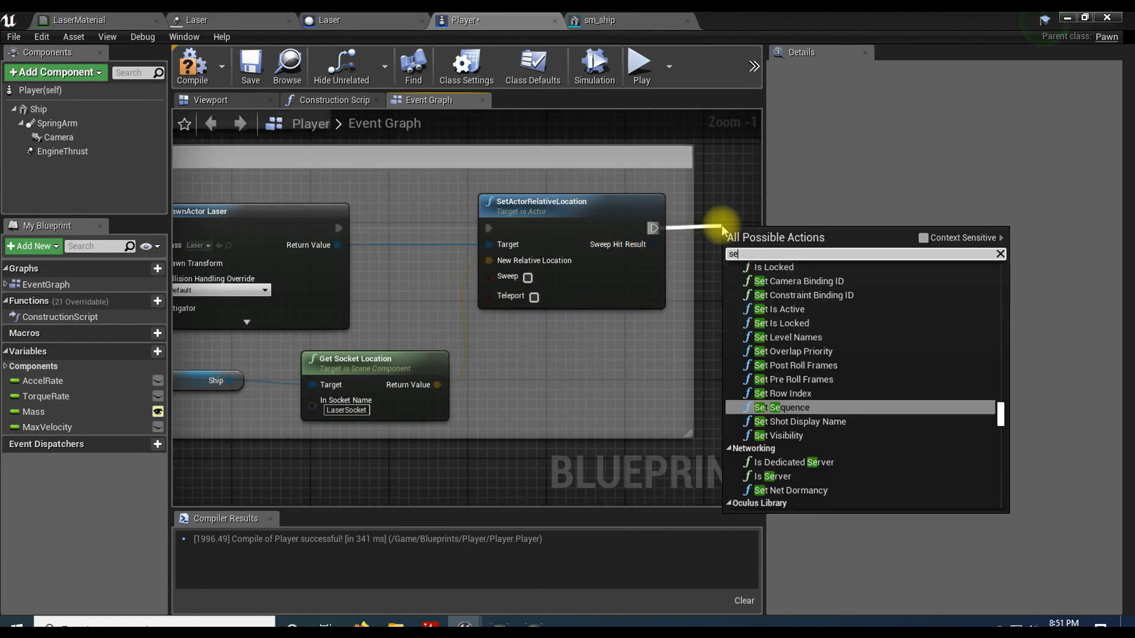
{"action": "type", "text": "t actor relative"}
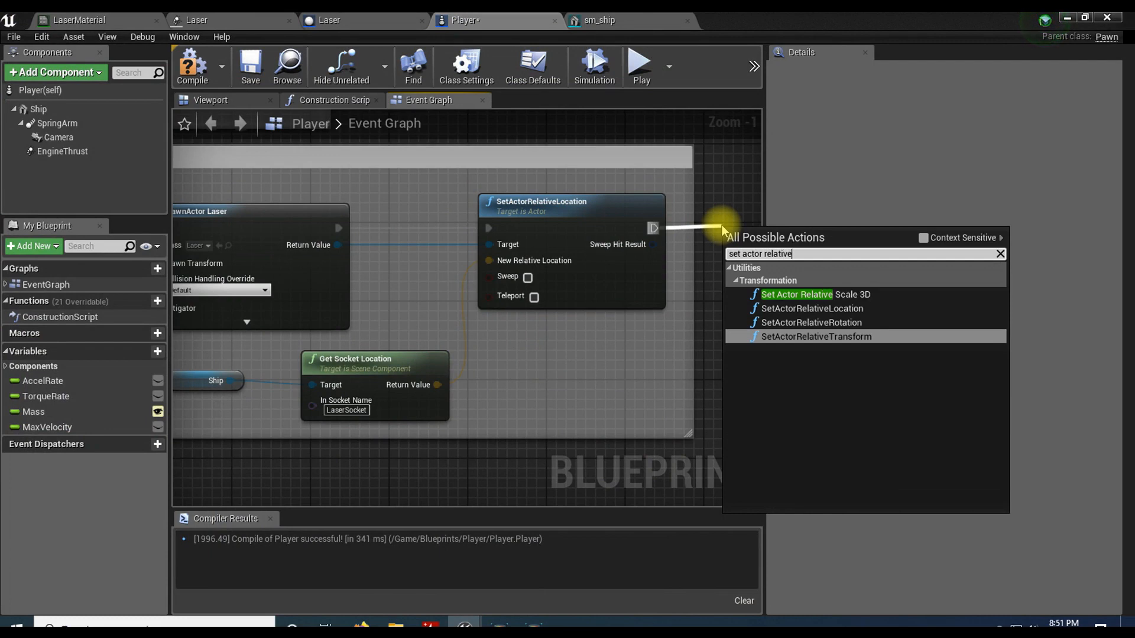
{"action": "left_click", "coordinate": [832, 324]}
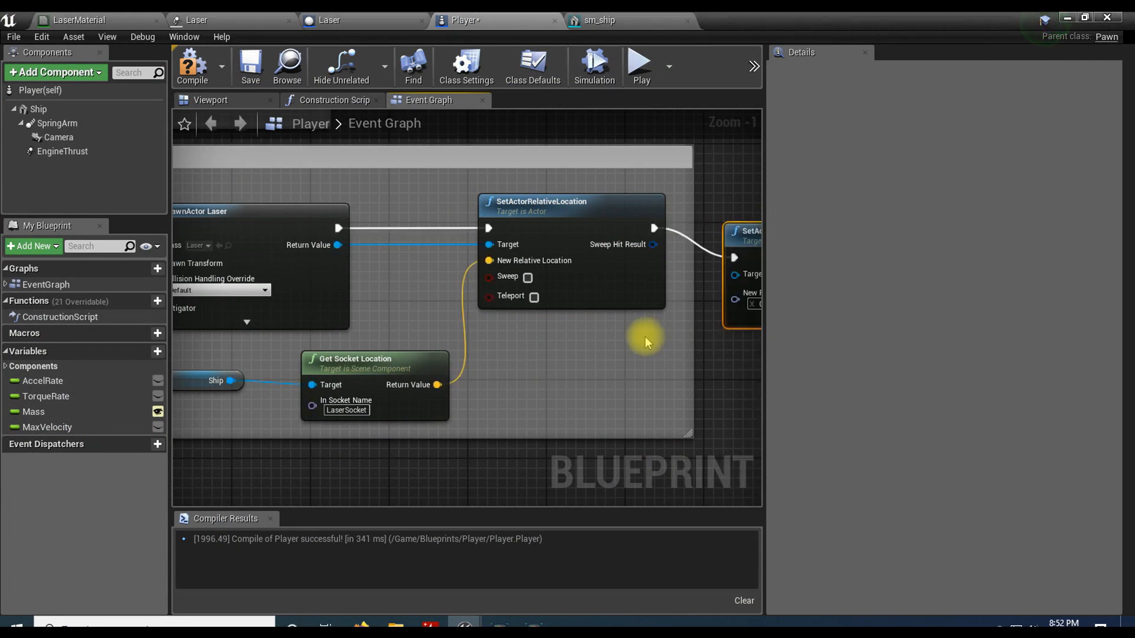
{"action": "right_click_drag", "start_coordinate": [646, 337], "coordinate": [481, 342]}
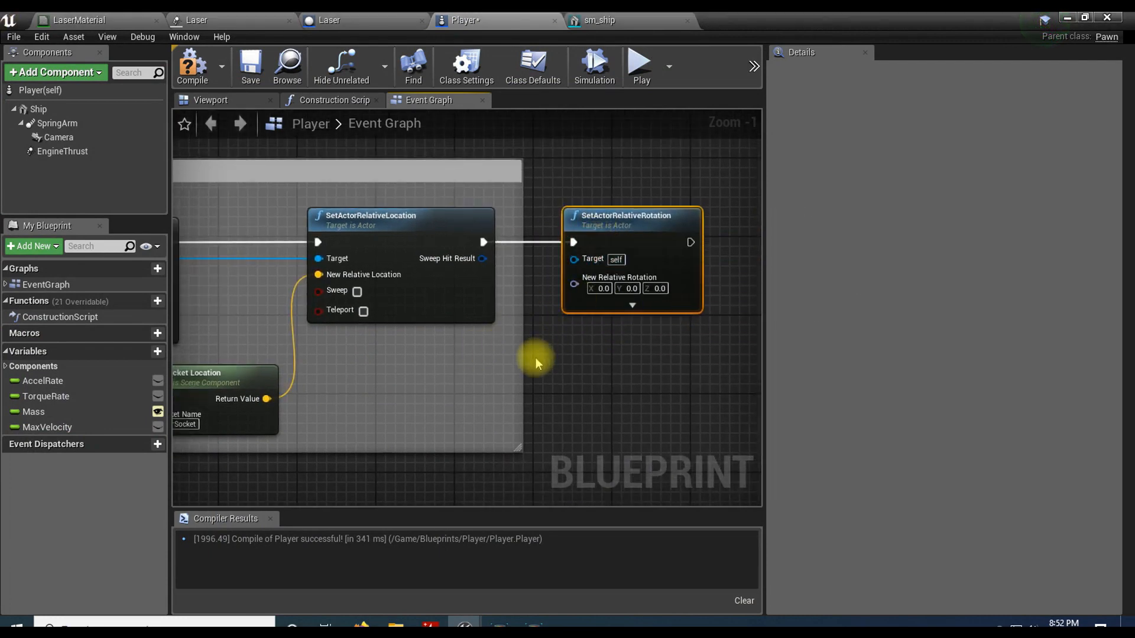
{"action": "left_click_drag", "start_coordinate": [523, 363], "coordinate": [750, 346]}
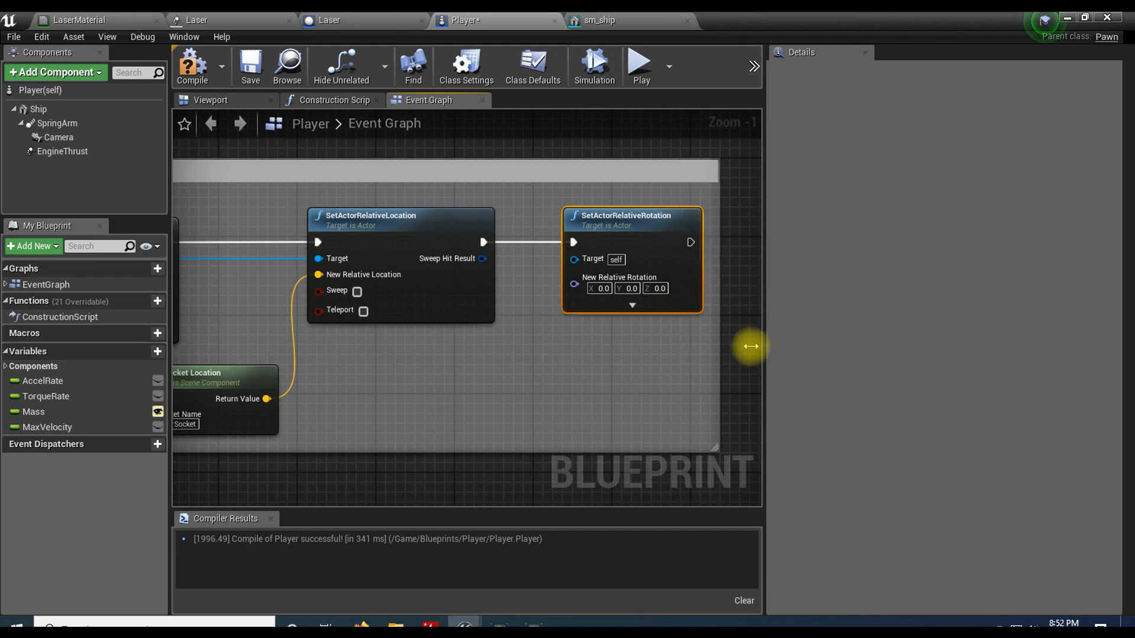
Step: Add a Get Socket Rotation node below the SetActorRelativeRotation node
{"action": "right_click_drag", "start_coordinate": [508, 376], "coordinate": [591, 355]}
{"action": "right_click", "coordinate": [520, 369]}
{"action": "type", "text": "get socket rotat"}
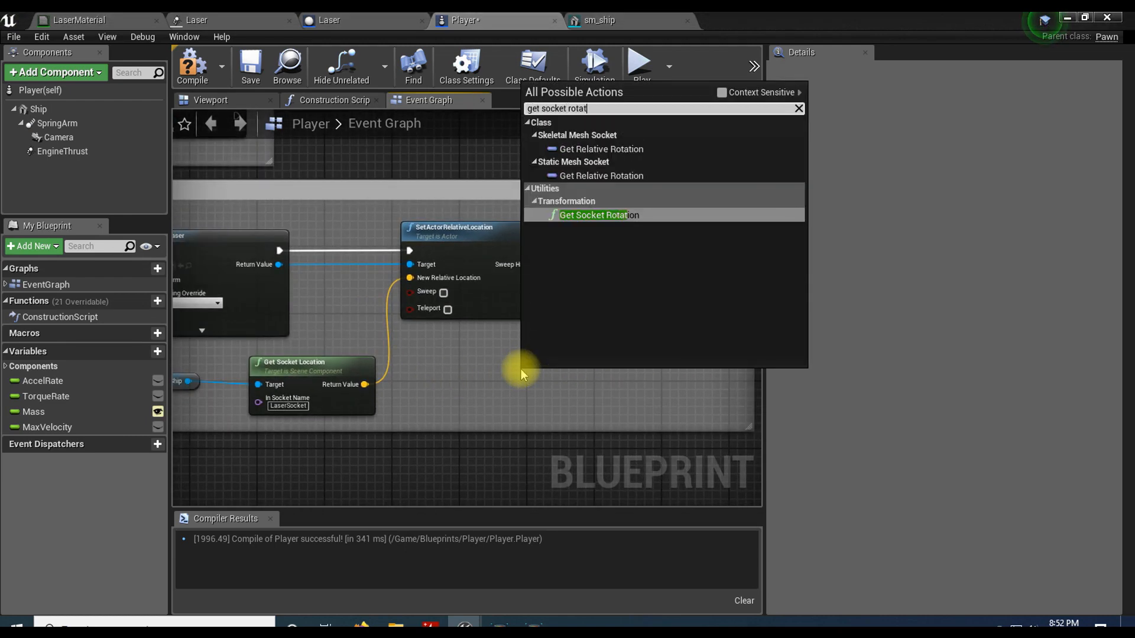
{"action": "left_click", "coordinate": [598, 215]}
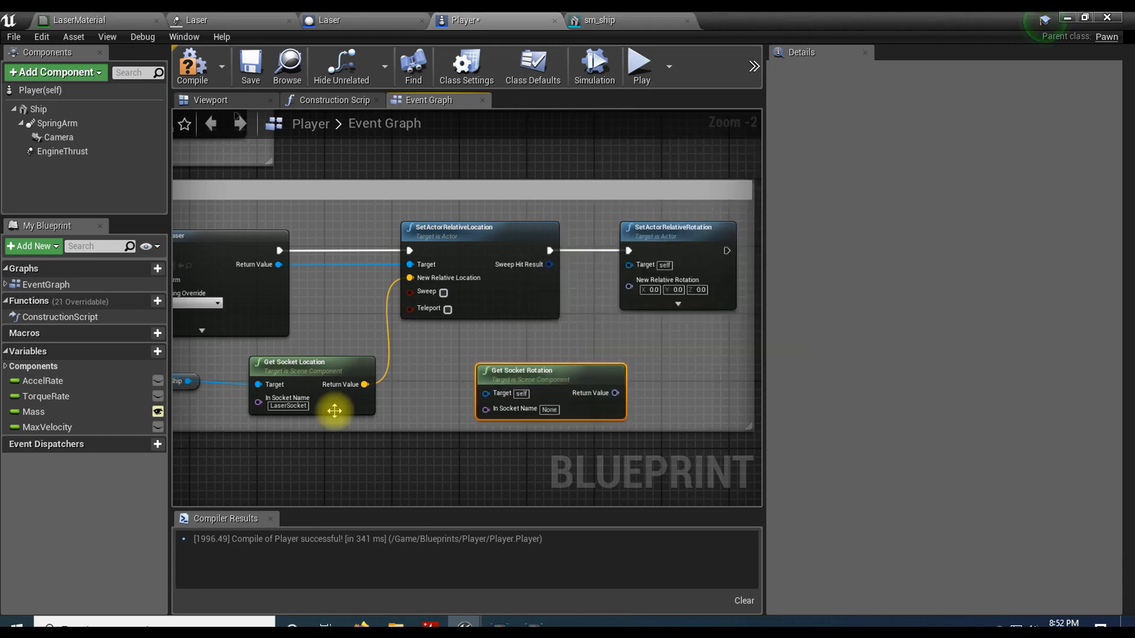
Step: Duplicate the Ship reference, place it beside Get Socket Rotation, and connect it to that node's Target
{"action": "left_click_drag", "start_coordinate": [191, 383], "coordinate": [191, 386]}
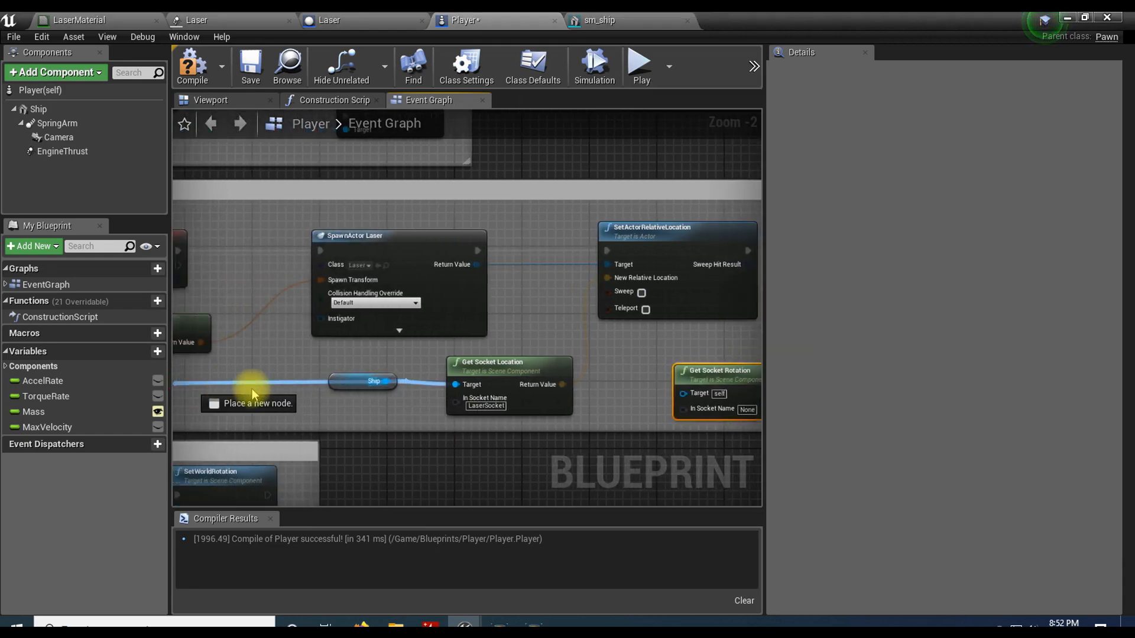
{"action": "left_click", "coordinate": [390, 403]}
{"action": "left_click", "coordinate": [387, 382]}
{"action": "right_click_drag", "start_coordinate": [436, 427], "coordinate": [315, 388]}
{"action": "left_click", "coordinate": [233, 344]}
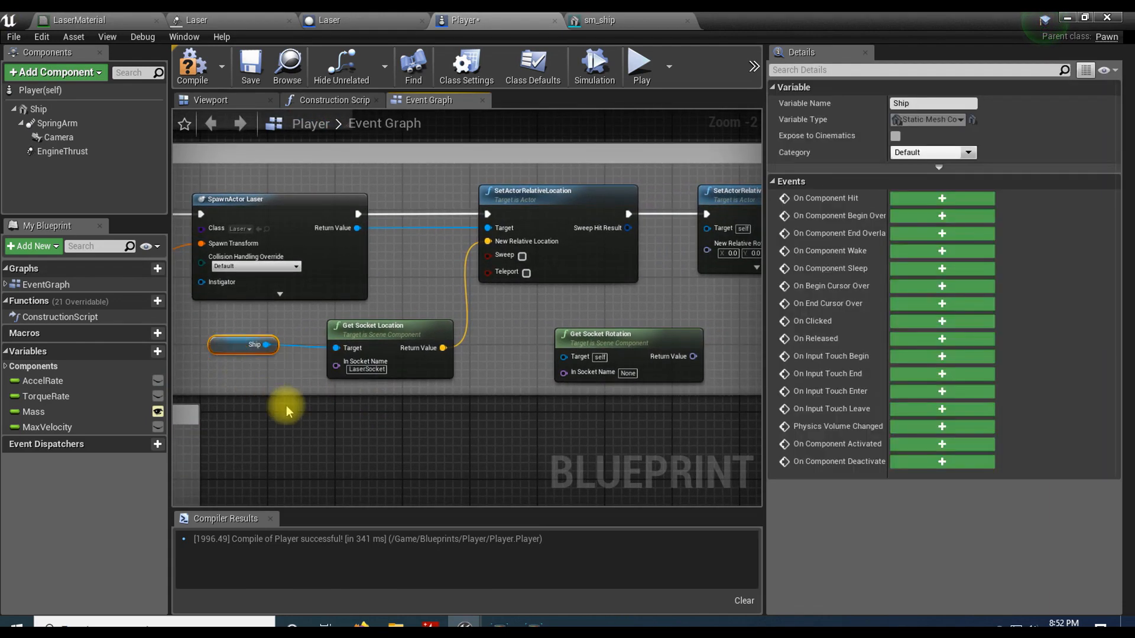
{"action": "key", "text": "ctrl+w"}
{"action": "left_click_drag", "start_coordinate": [286, 391], "coordinate": [502, 362]}
{"action": "right_click_drag", "start_coordinate": [546, 310], "coordinate": [437, 315]}
{"action": "left_click_drag", "start_coordinate": [475, 342], "coordinate": [491, 341]}
{"action": "left_click_drag", "start_coordinate": [425, 368], "coordinate": [471, 363]}
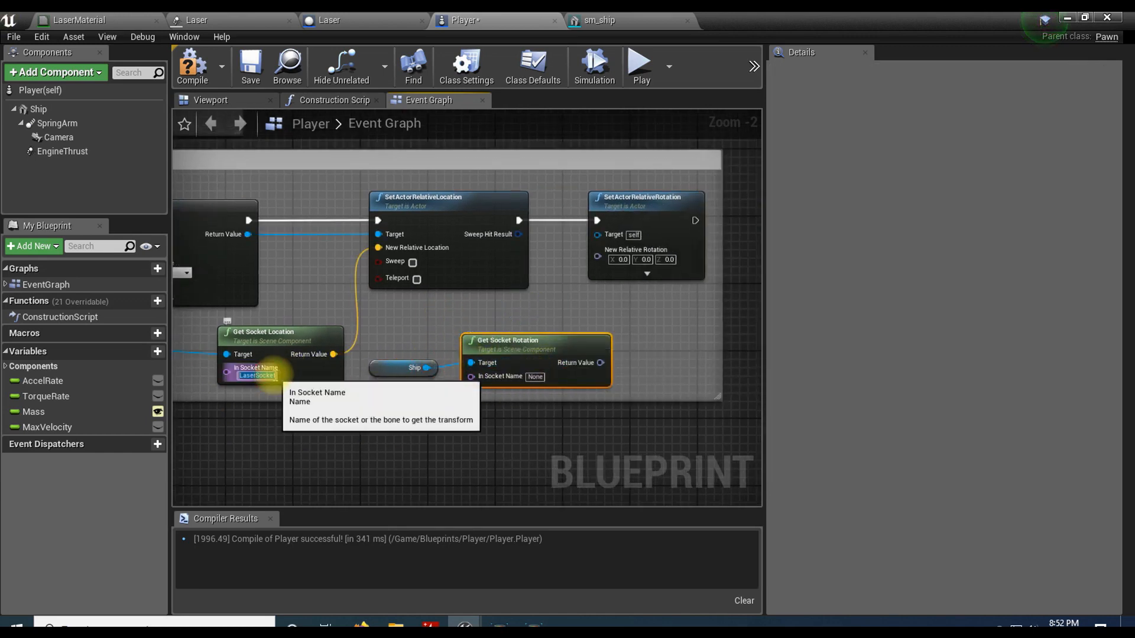
Step: Copy the LaserSocket name from Get Socket Location into Get Socket Rotation's In Socket Name
{"action": "key", "text": "ctrl+c"}
{"action": "left_click", "coordinate": [534, 378]}
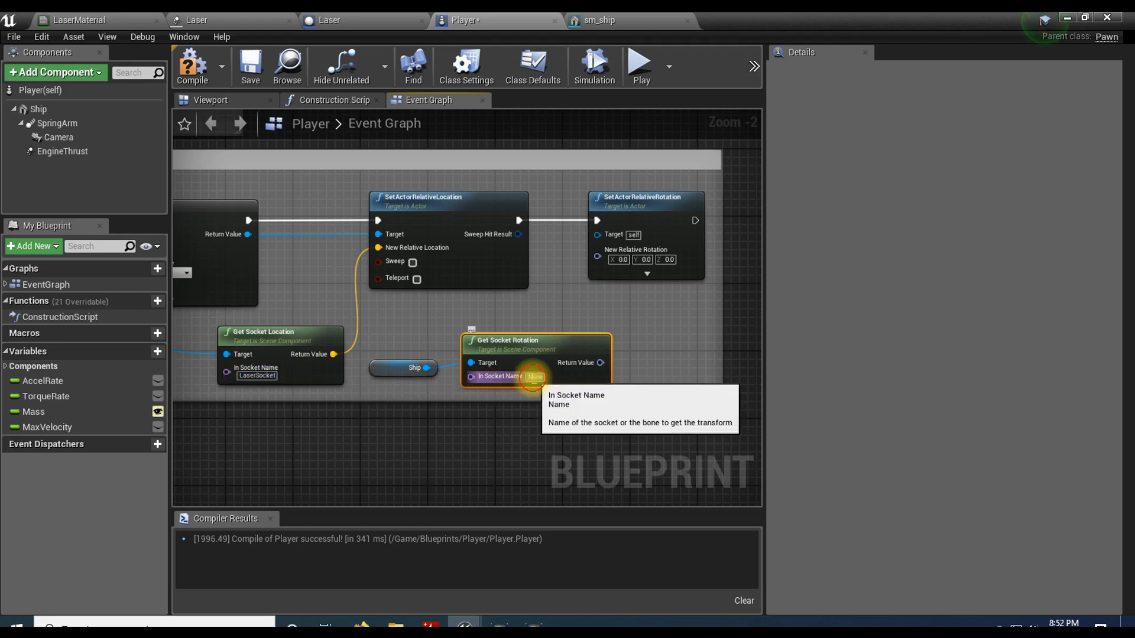
{"action": "key", "text": "ctrl+v"}
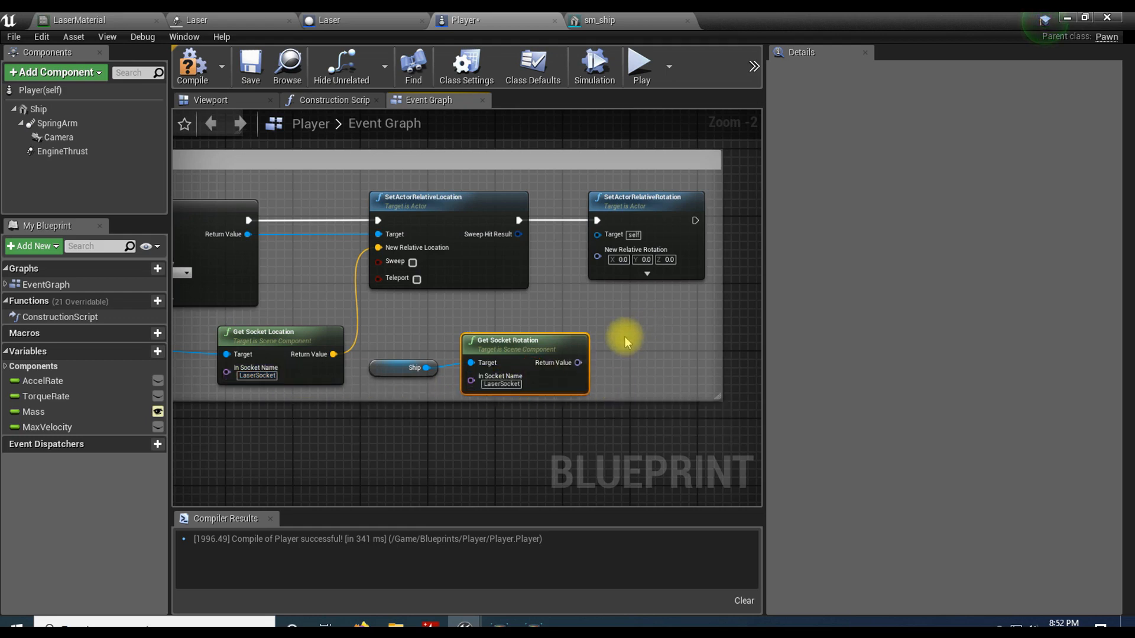
Step: Wire Get Socket Rotation into New Relative Rotation and the spawned Laser into SetActorRelativeRotation's Target, routed through two reroute nodes, and compile
{"action": "left_click_drag", "start_coordinate": [578, 363], "coordinate": [609, 258]}
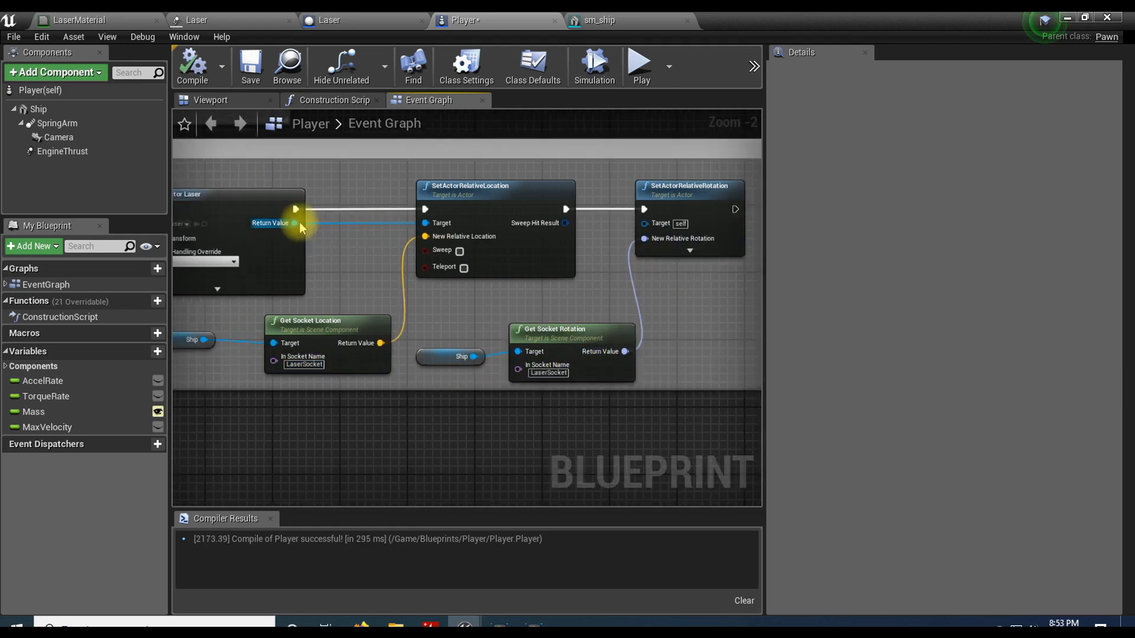
{"action": "left_click_drag", "start_coordinate": [295, 223], "coordinate": [326, 226]}
{"action": "left_click_drag", "start_coordinate": [403, 286], "coordinate": [466, 319]}
{"action": "left_click", "coordinate": [607, 225]}
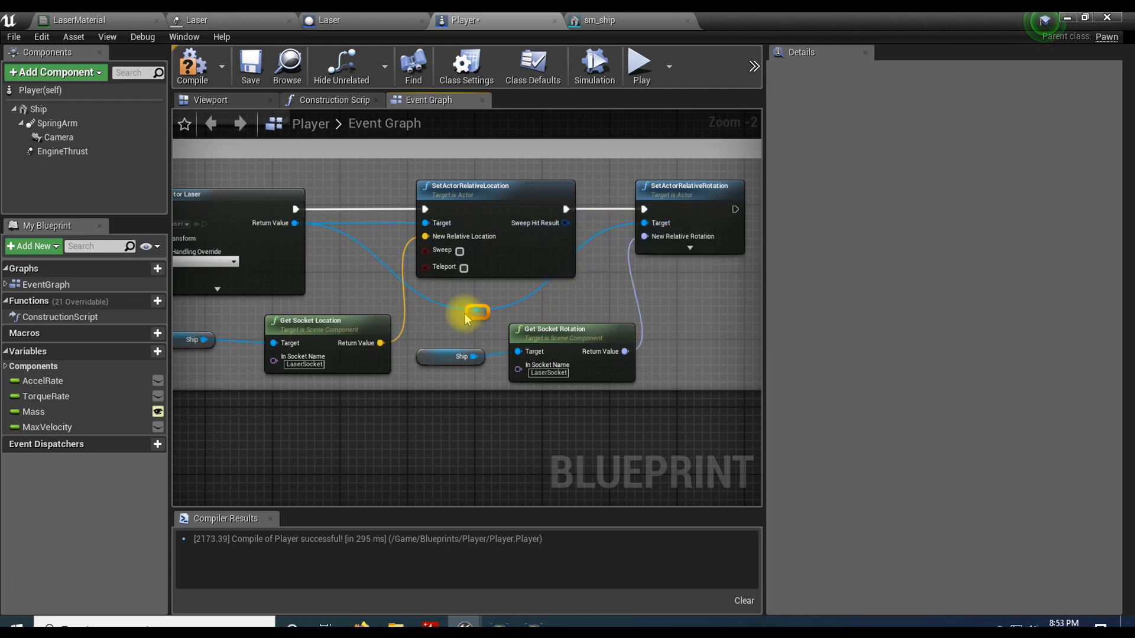
{"action": "double_click", "coordinate": [596, 231]}
{"action": "left_click_drag", "start_coordinate": [600, 231], "coordinate": [597, 302]}
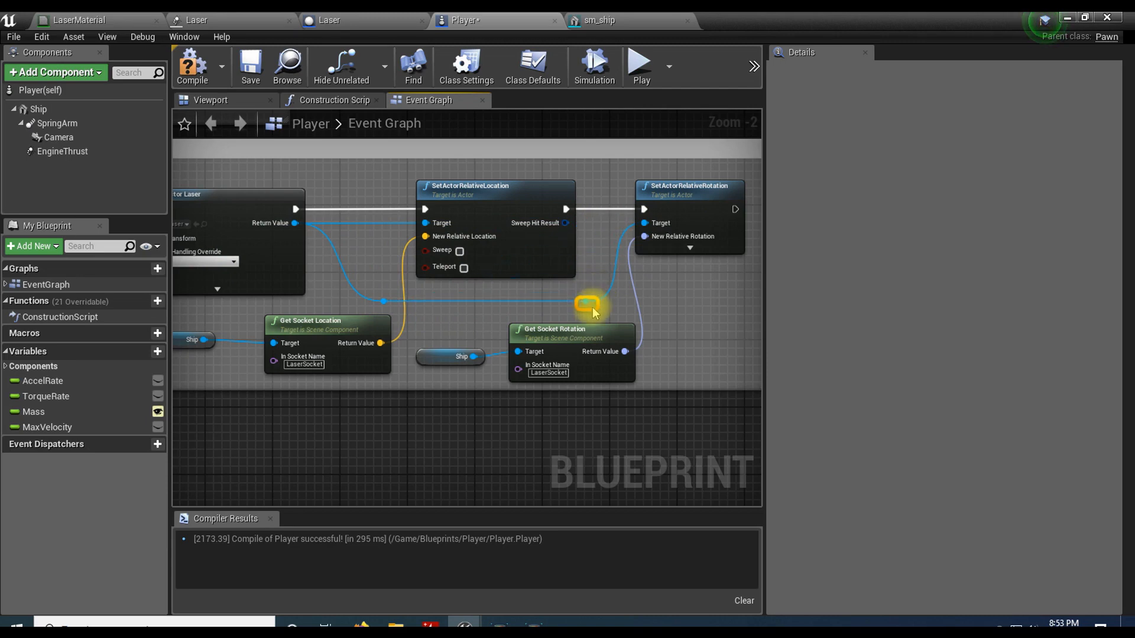
{"action": "left_click", "coordinate": [210, 80]}
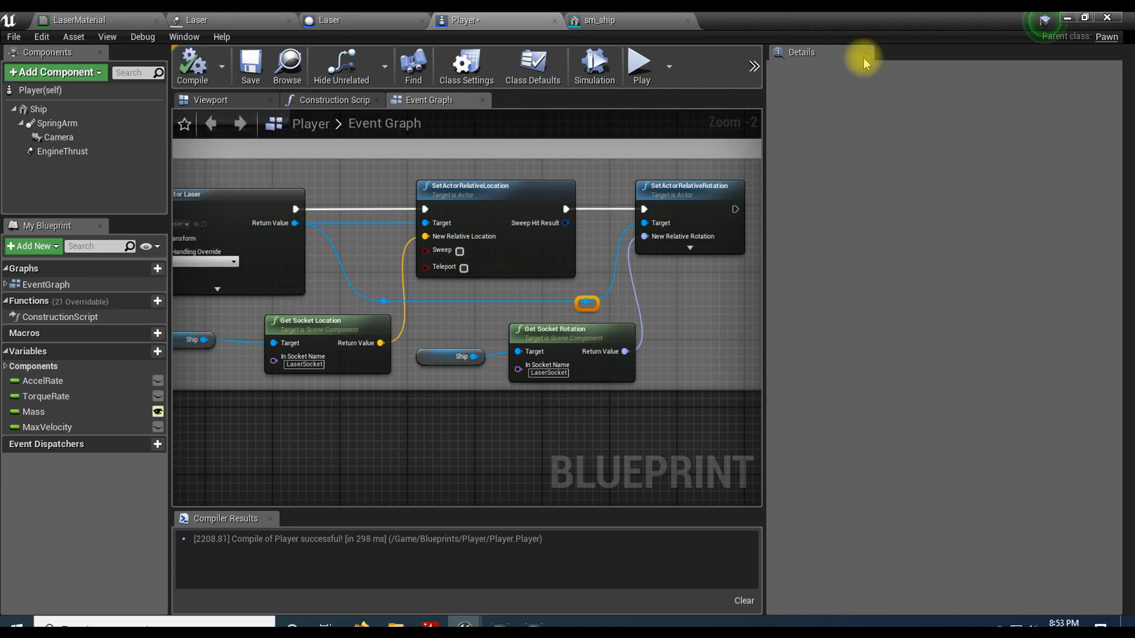
Step: Play TestLevel and fire lasers from the ship to check the direction in which they travel, and stop the session
{"action": "left_click", "coordinate": [1067, 17]}
{"action": "left_click", "coordinate": [698, 65]}
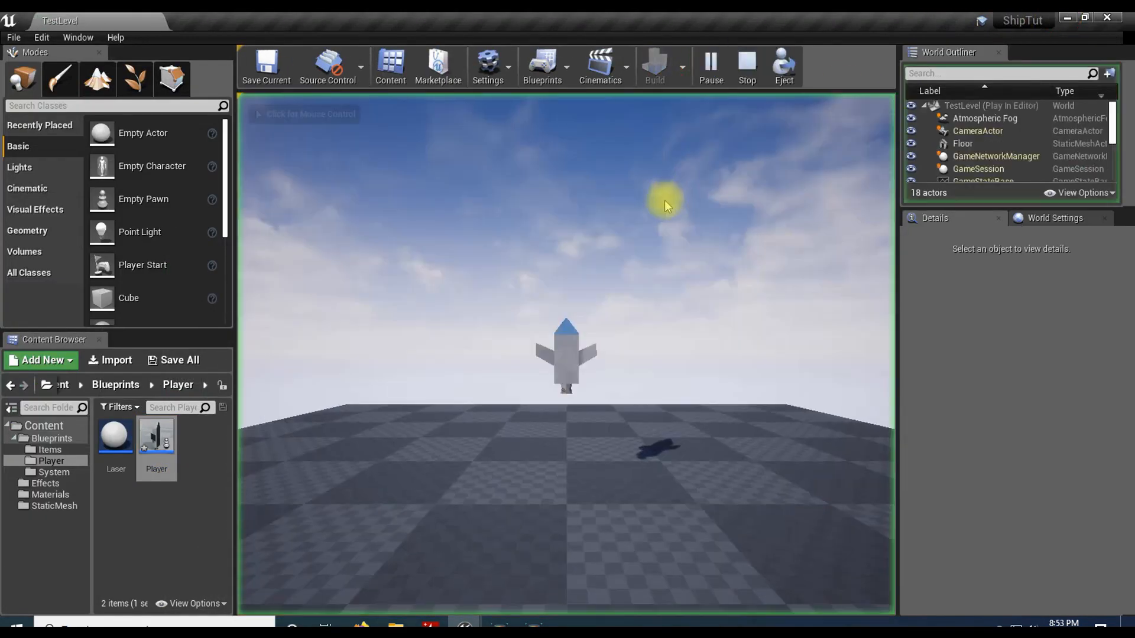
{"action": "left_click", "coordinate": [664, 200]}
{"action": "left_click", "coordinate": [722, 249]}
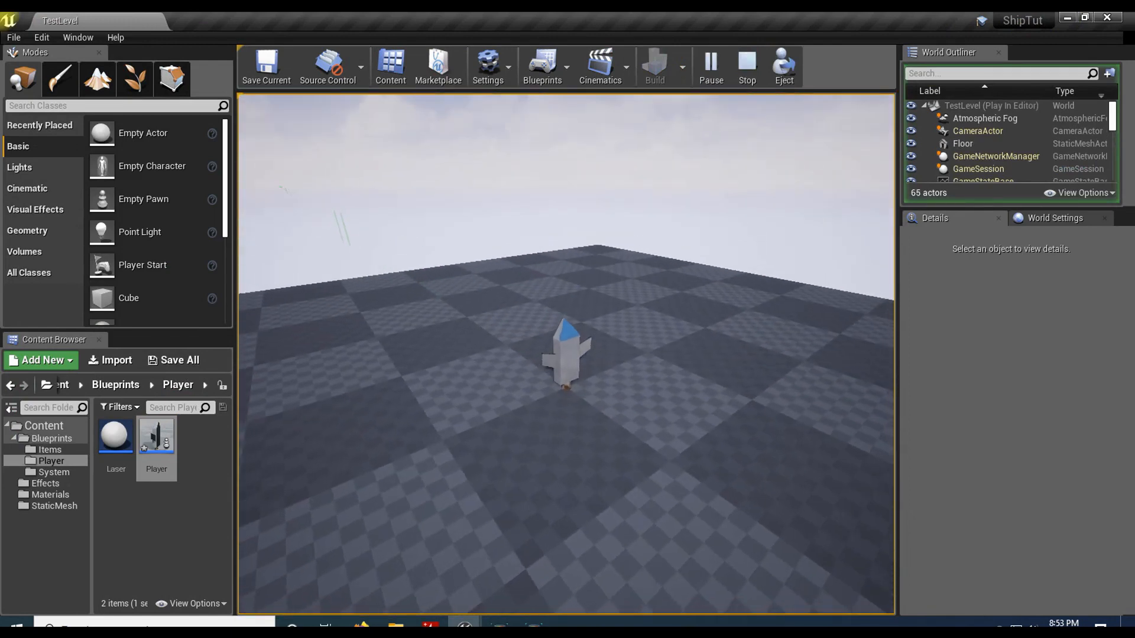
{"action": "left_click", "coordinate": [721, 275]}
{"action": "left_click", "coordinate": [714, 278]}
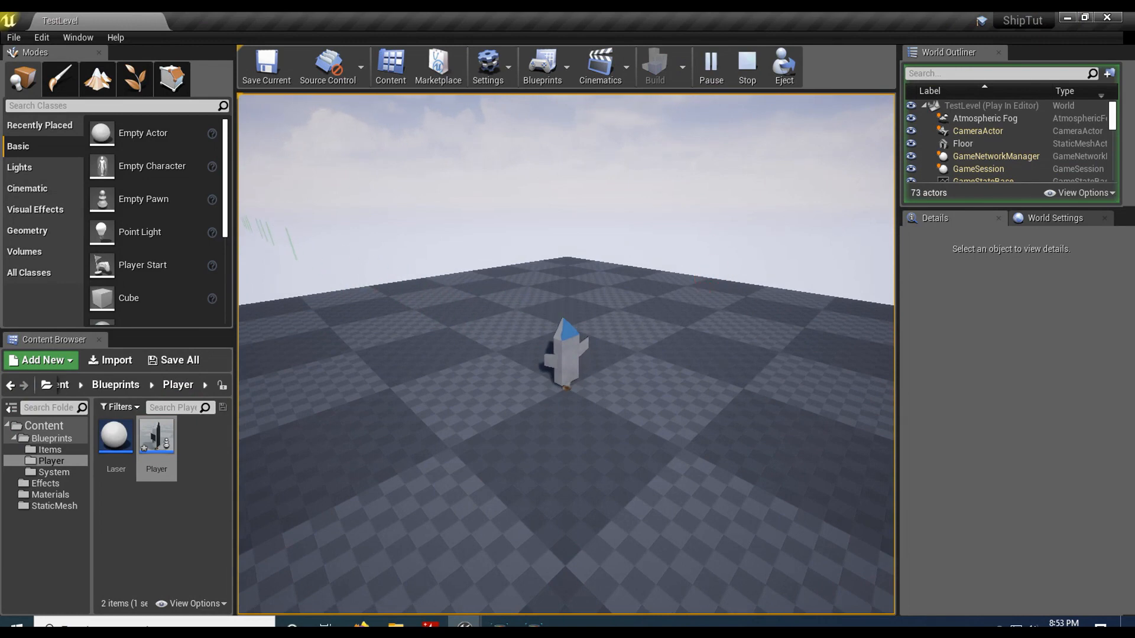
{"action": "key", "text": "Escape"}
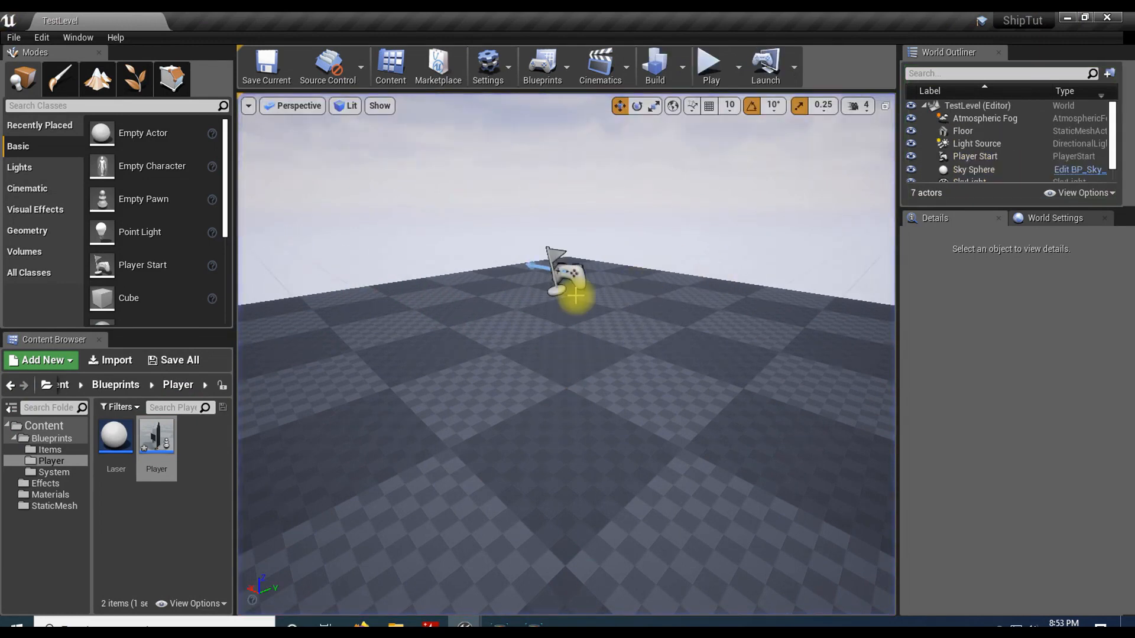
Step: In the Laser blueprint, set the ProjectileMovement component's Velocity to X 0 and Z 1, and compile
{"action": "left_click", "coordinate": [111, 448]}
{"action": "double_click", "coordinate": [110, 448]}
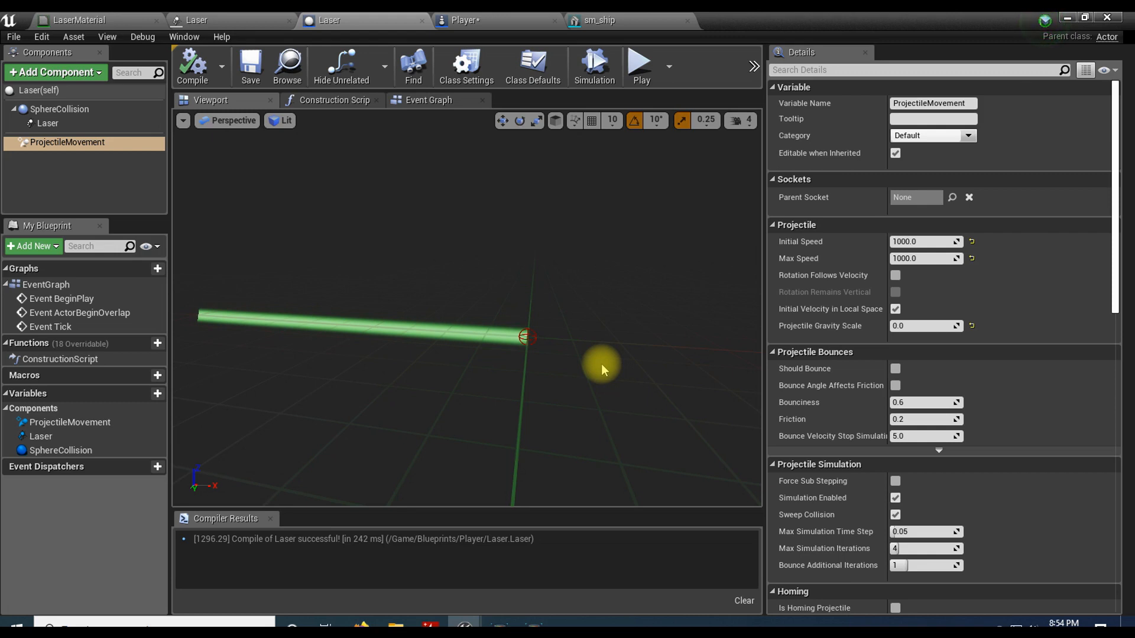
{"action": "left_click", "coordinate": [77, 143]}
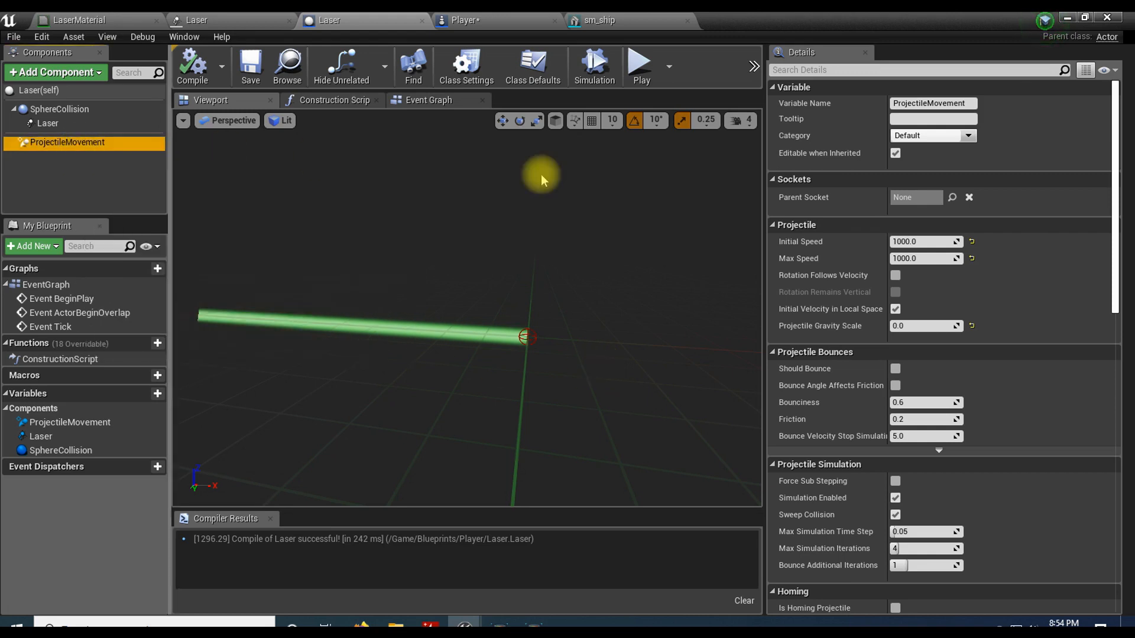
{"action": "scroll", "coordinate": [827, 230], "scroll_direction": "down", "scroll_amount": 5}
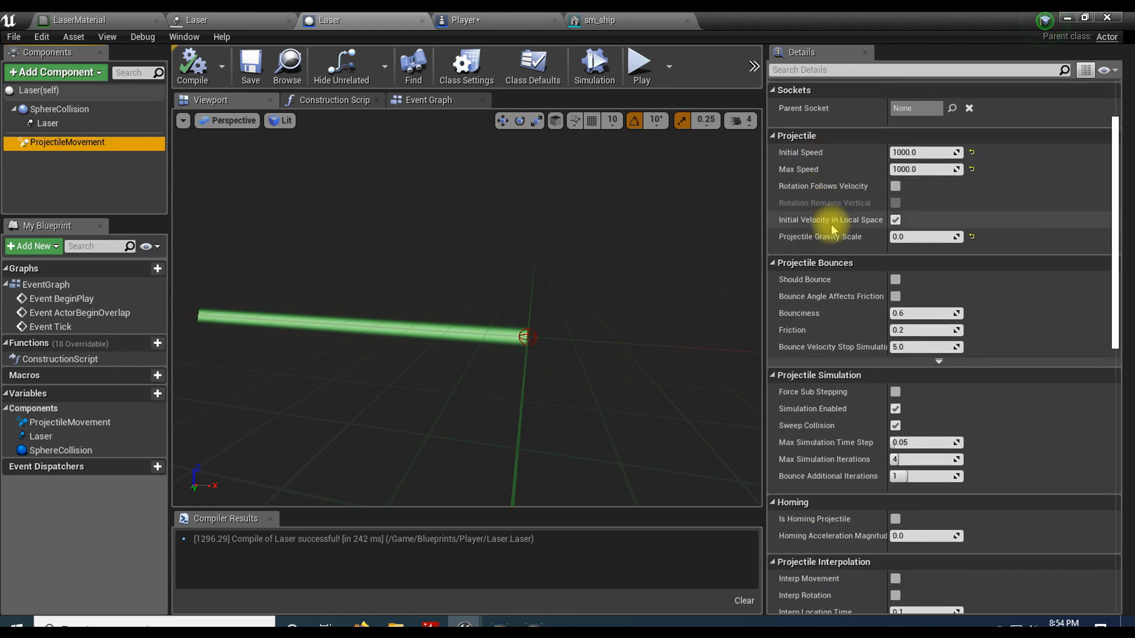
{"action": "scroll", "coordinate": [828, 229], "scroll_direction": "down", "scroll_amount": 5}
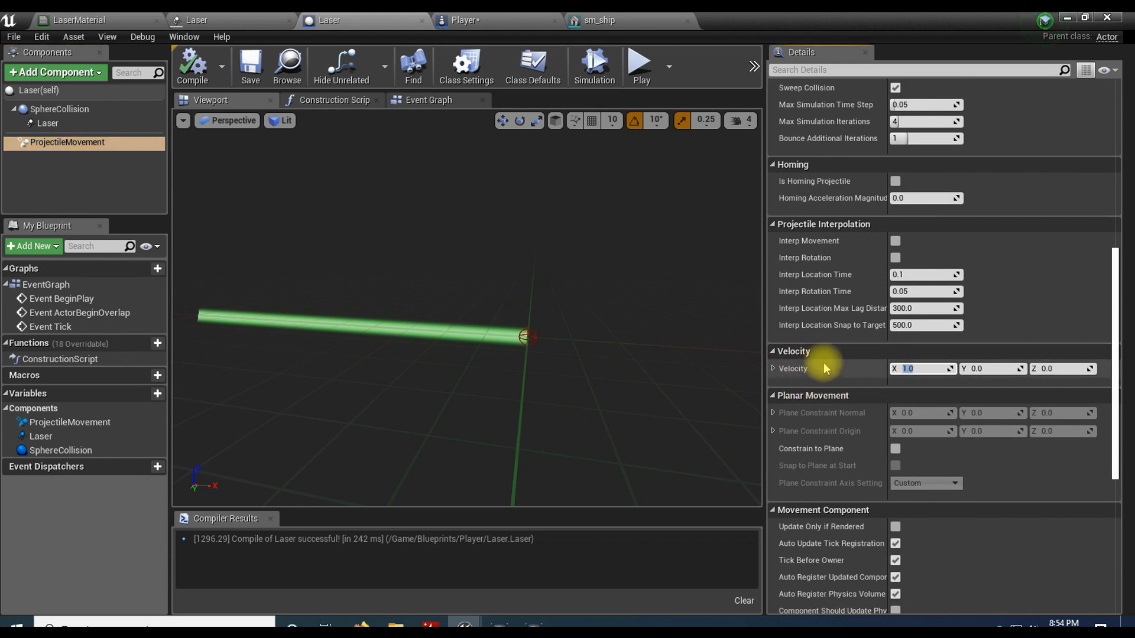
{"action": "type", "text": "0"}
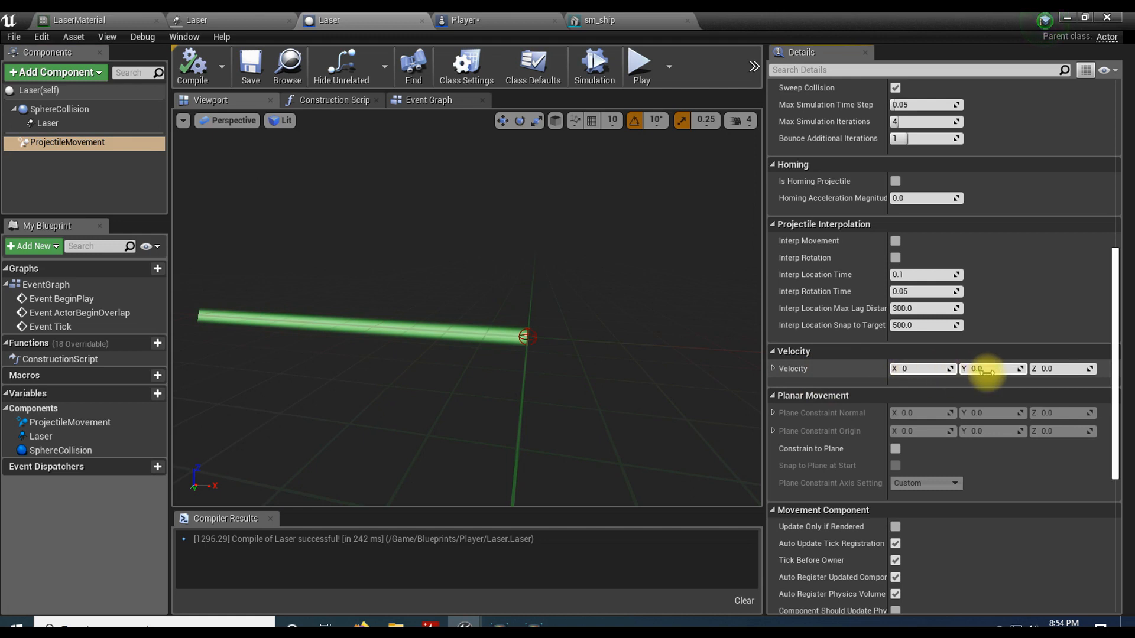
{"action": "key", "text": "Return"}
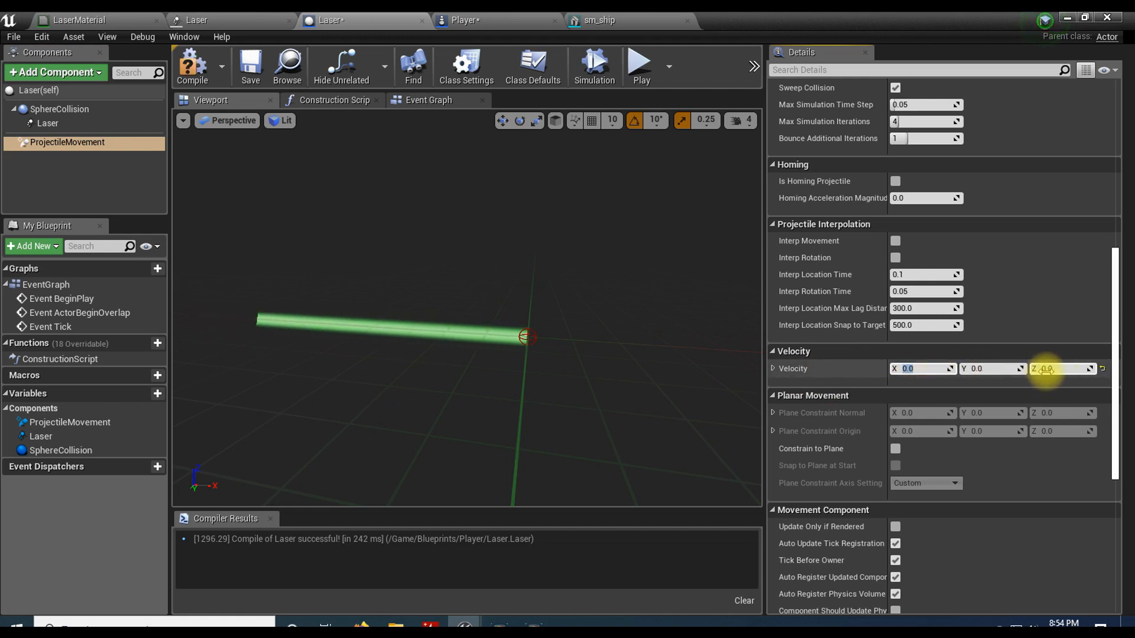
{"action": "left_click", "coordinate": [1056, 369]}
{"action": "type", "text": "1"}
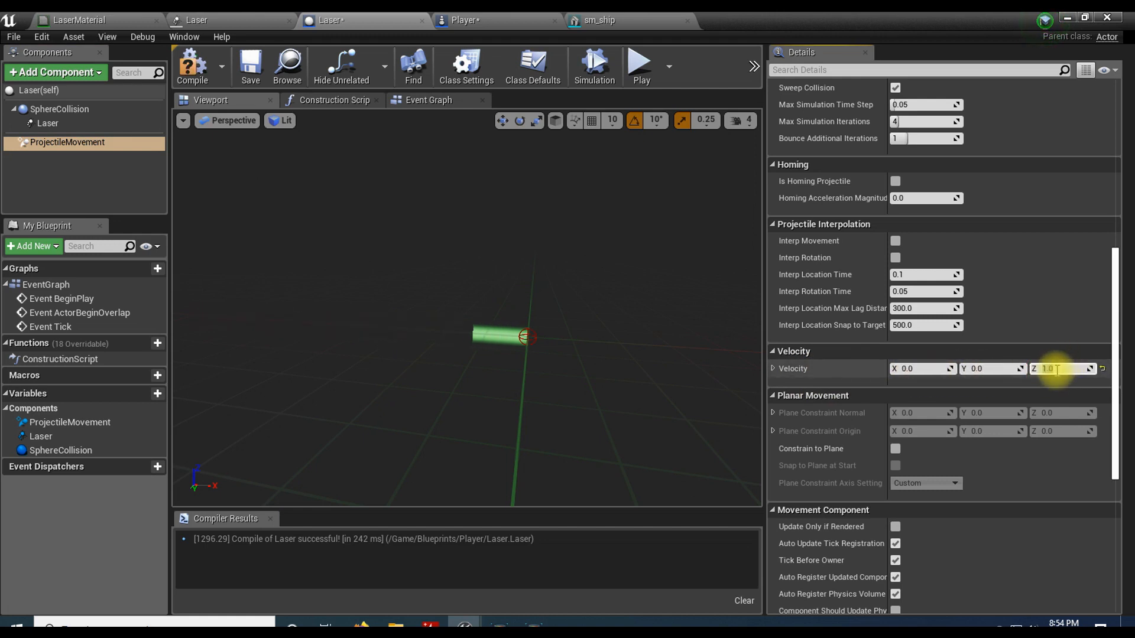
{"action": "key", "text": "Return"}
{"action": "left_click", "coordinate": [204, 80]}
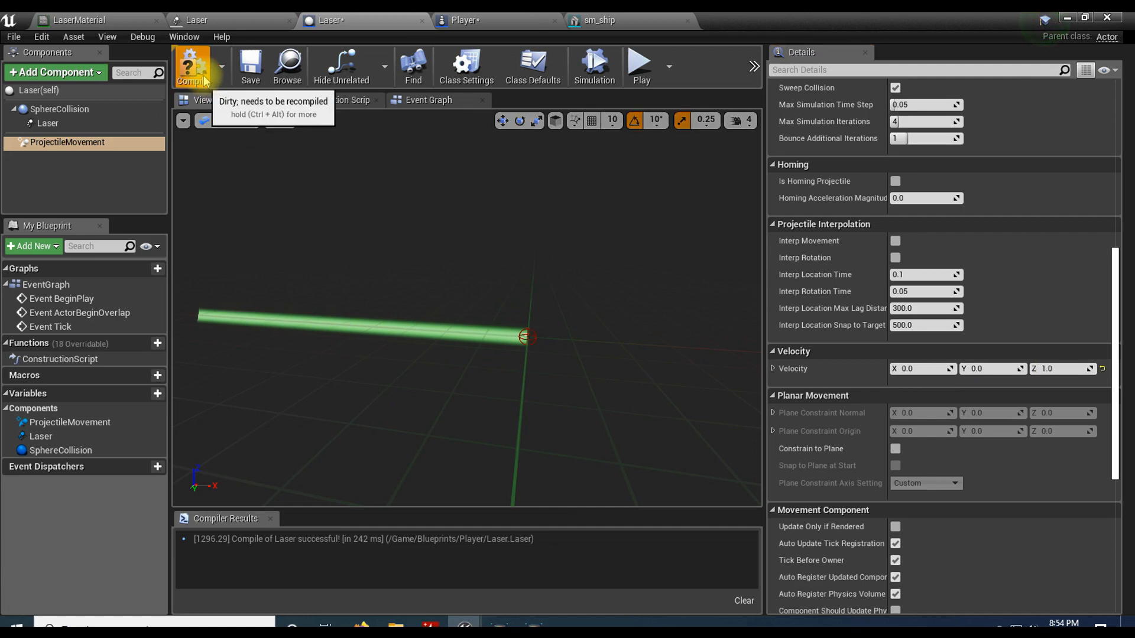
Step: Play TestLevel again, firing lasers while turning and flying the ship to check their direction, and stop the session
{"action": "left_click", "coordinate": [1068, 19]}
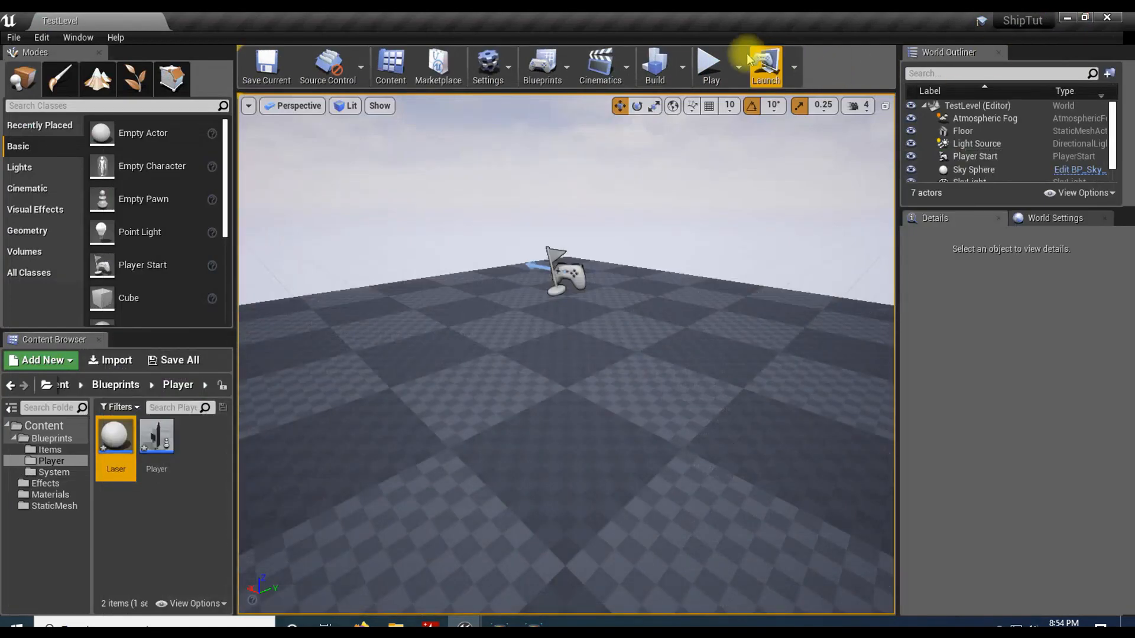
{"action": "left_click", "coordinate": [713, 61]}
{"action": "left_click", "coordinate": [863, 297]}
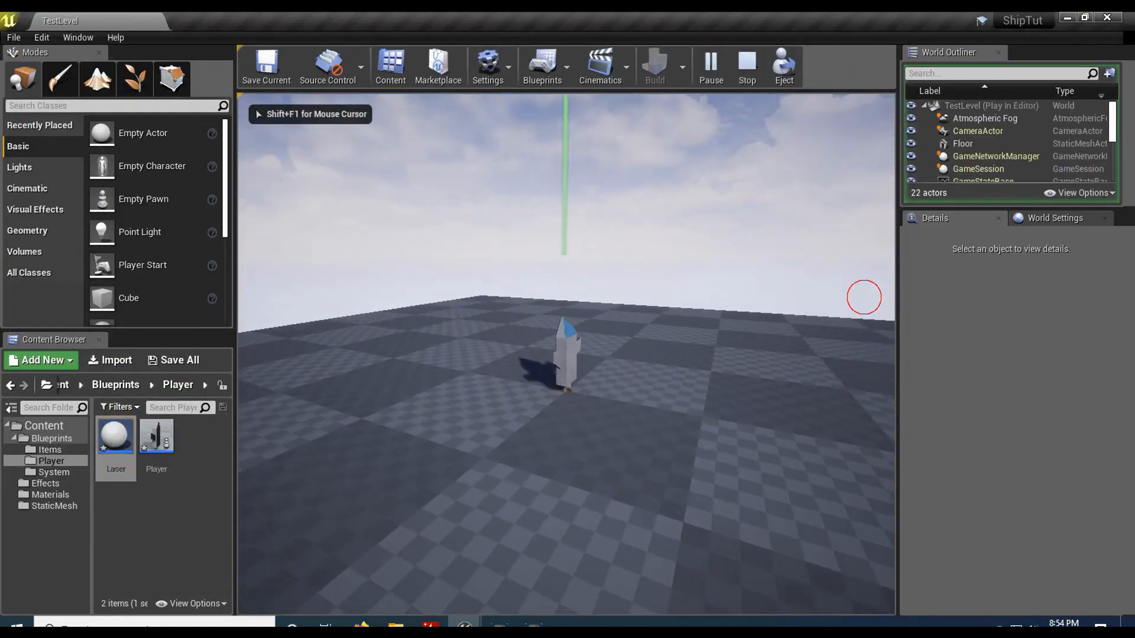
{"action": "left_click", "coordinate": [836, 294]}
{"action": "left_click", "coordinate": [814, 261]}
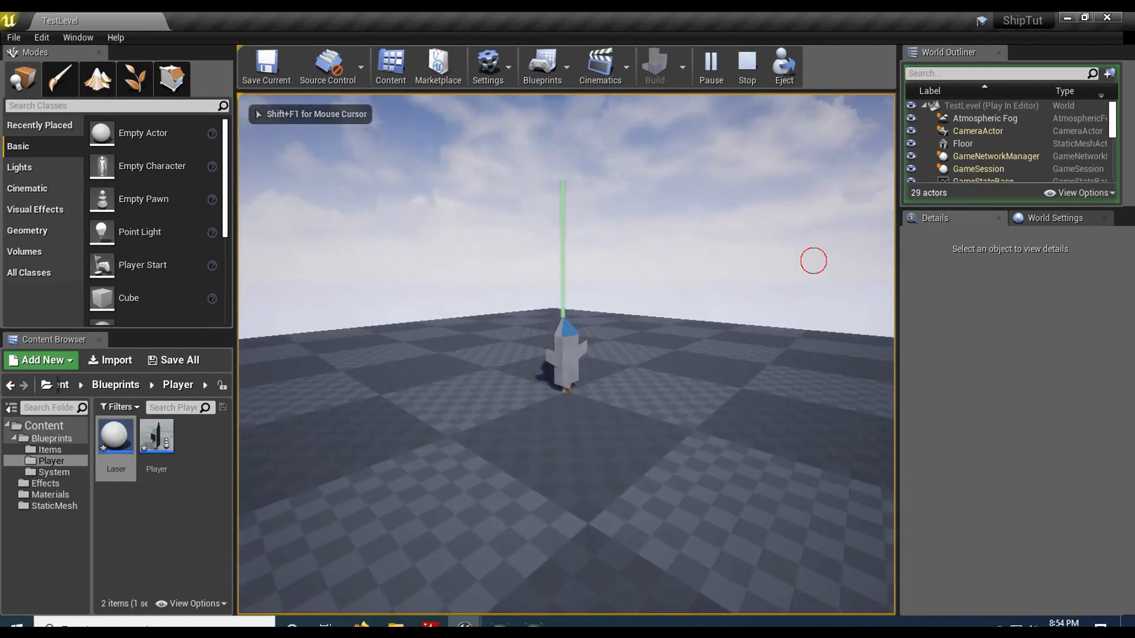
{"action": "left_click", "coordinate": [446, 398]}
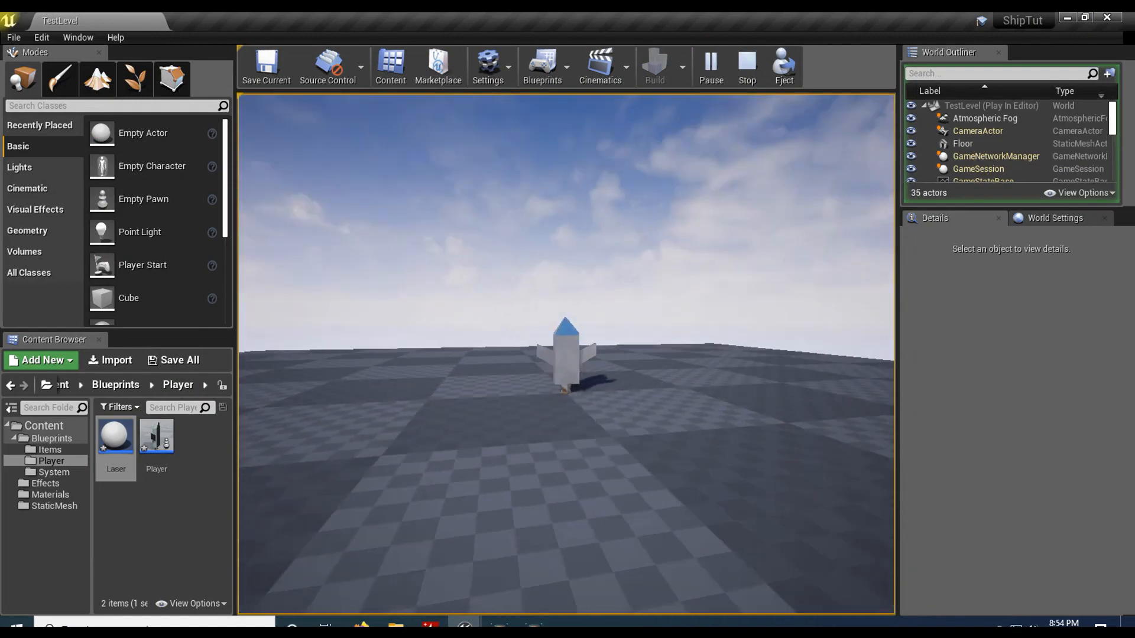
{"action": "left_click", "coordinate": [740, 275]}
{"action": "left_click", "coordinate": [735, 273]}
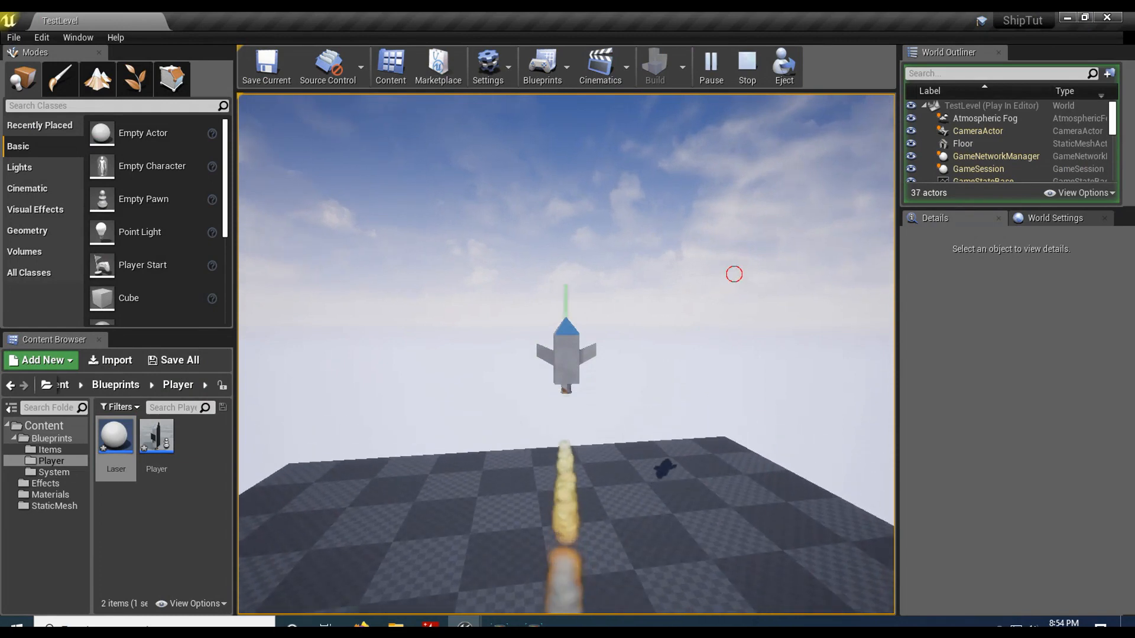
{"action": "left_click", "coordinate": [684, 271]}
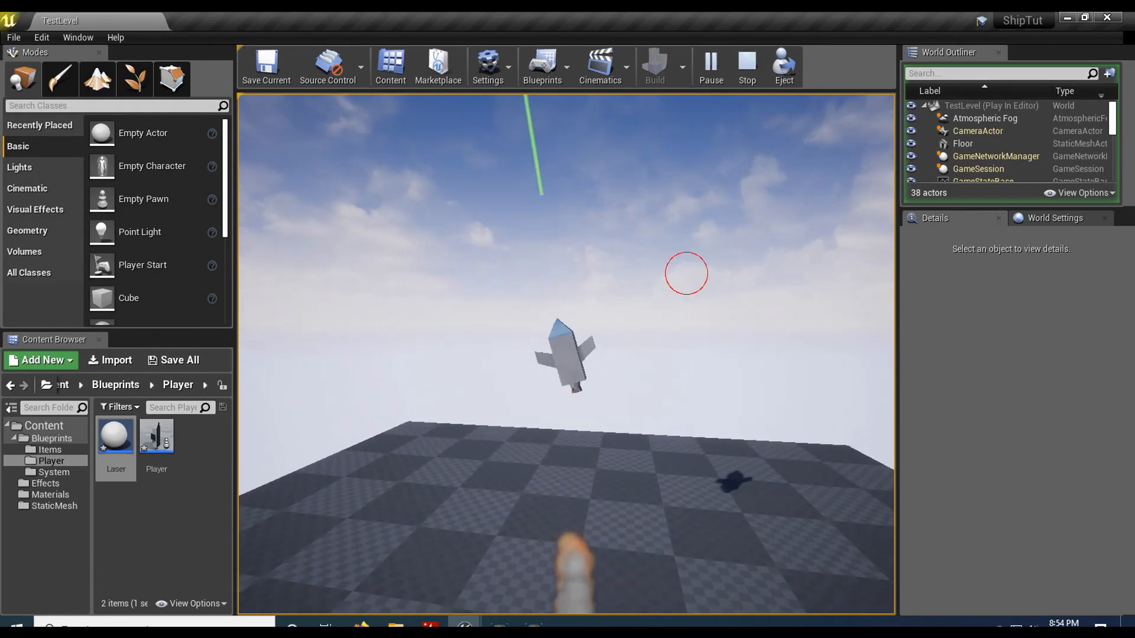
{"action": "key", "text": "Escape"}
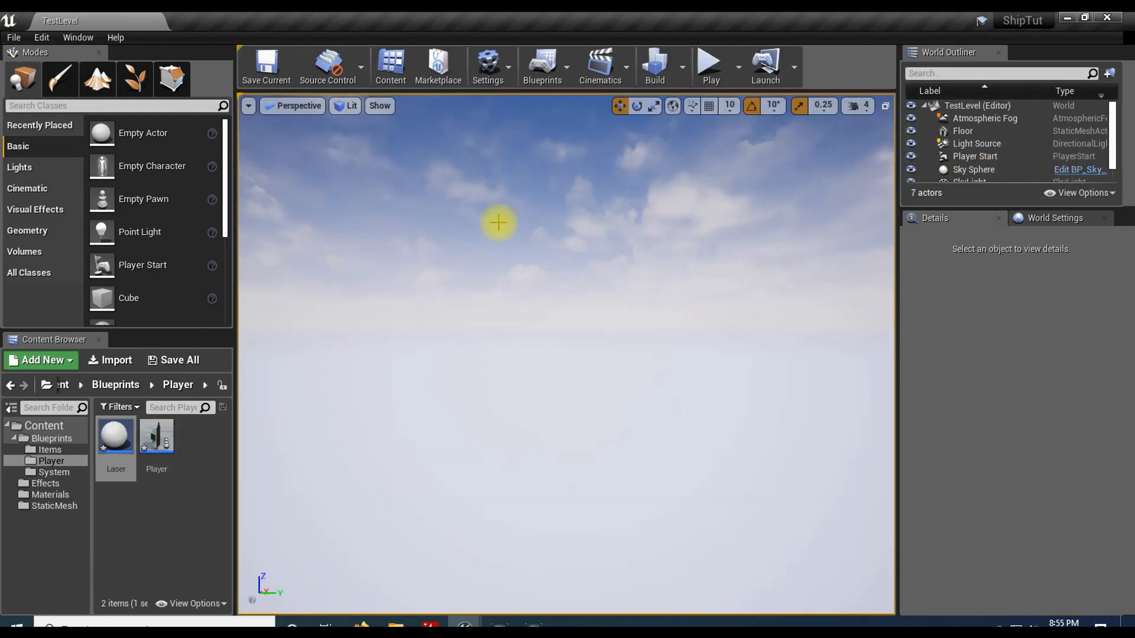
Step: Play the level and fire repeatedly while checking the World Outliner's actor count, and stop the session
{"action": "left_click", "coordinate": [710, 63]}
{"action": "left_click", "coordinate": [605, 319]}
{"action": "left_click", "coordinate": [807, 334]}
{"action": "left_click", "coordinate": [786, 362]}
{"action": "left_click", "coordinate": [684, 409]}
{"action": "left_click", "coordinate": [682, 412]}
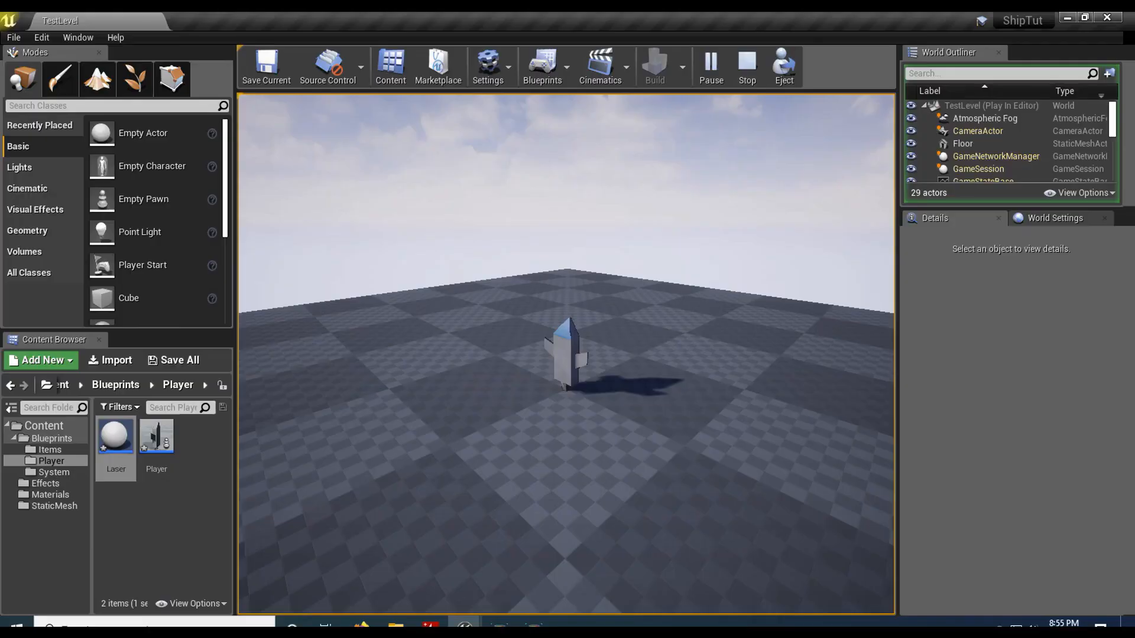
{"action": "left_click", "coordinate": [491, 394]}
{"action": "left_click", "coordinate": [491, 394]}
{"action": "left_click", "coordinate": [491, 394]}
{"action": "left_click", "coordinate": [492, 394]}
{"action": "left_click", "coordinate": [491, 394]}
{"action": "left_click", "coordinate": [491, 394]}
{"action": "left_click", "coordinate": [491, 395]}
{"action": "left_click", "coordinate": [491, 394]}
{"action": "left_click", "coordinate": [491, 394]}
{"action": "left_click", "coordinate": [491, 394]}
{"action": "left_click", "coordinate": [491, 394]}
{"action": "left_click", "coordinate": [491, 394]}
{"action": "left_click", "coordinate": [491, 394]}
{"action": "left_click", "coordinate": [491, 394]}
{"action": "left_click", "coordinate": [491, 394]}
{"action": "left_click", "coordinate": [491, 394]}
{"action": "left_click", "coordinate": [491, 395]}
{"action": "left_click", "coordinate": [491, 394]}
{"action": "left_click", "coordinate": [491, 395]}
{"action": "left_click", "coordinate": [491, 394]}
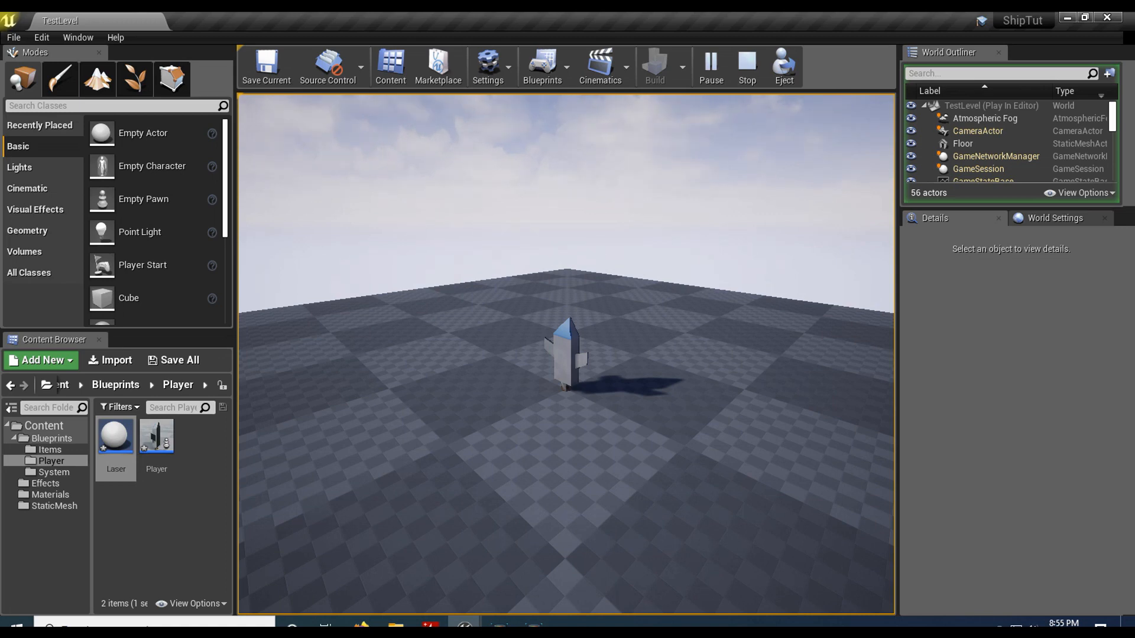
{"action": "key", "text": "Escape"}
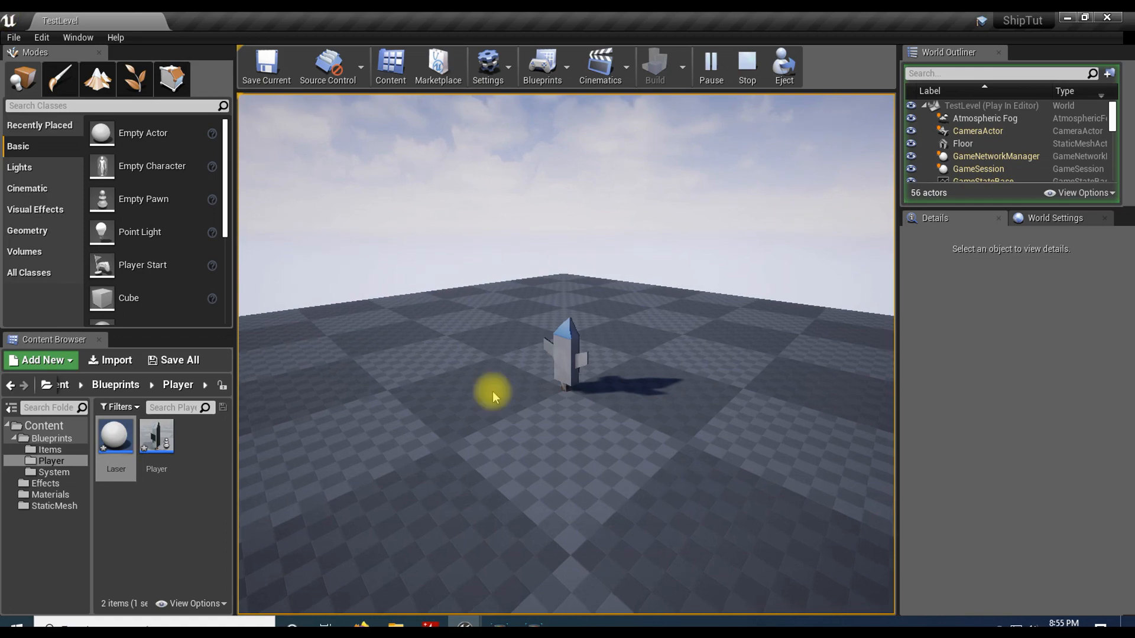
Step: Open the Laser blueprint's Event Graph and delete the Event ActorBeginOverlap and Event Tick nodes
{"action": "double_click", "coordinate": [114, 439]}
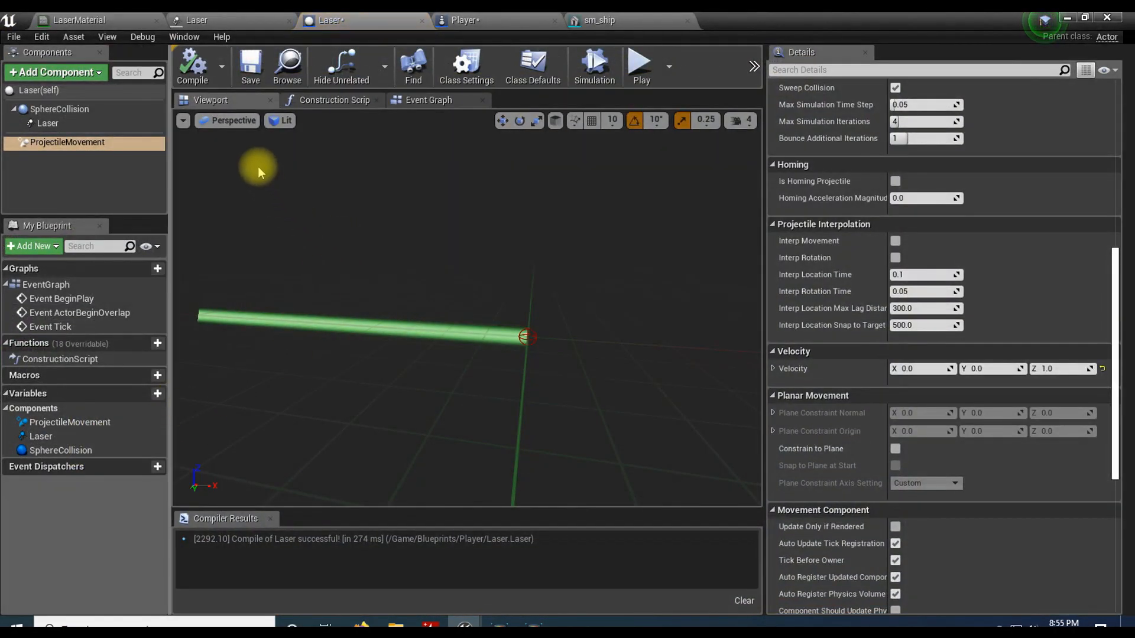
{"action": "left_click", "coordinate": [430, 99]}
{"action": "right_click_drag", "start_coordinate": [587, 243], "coordinate": [485, 247]}
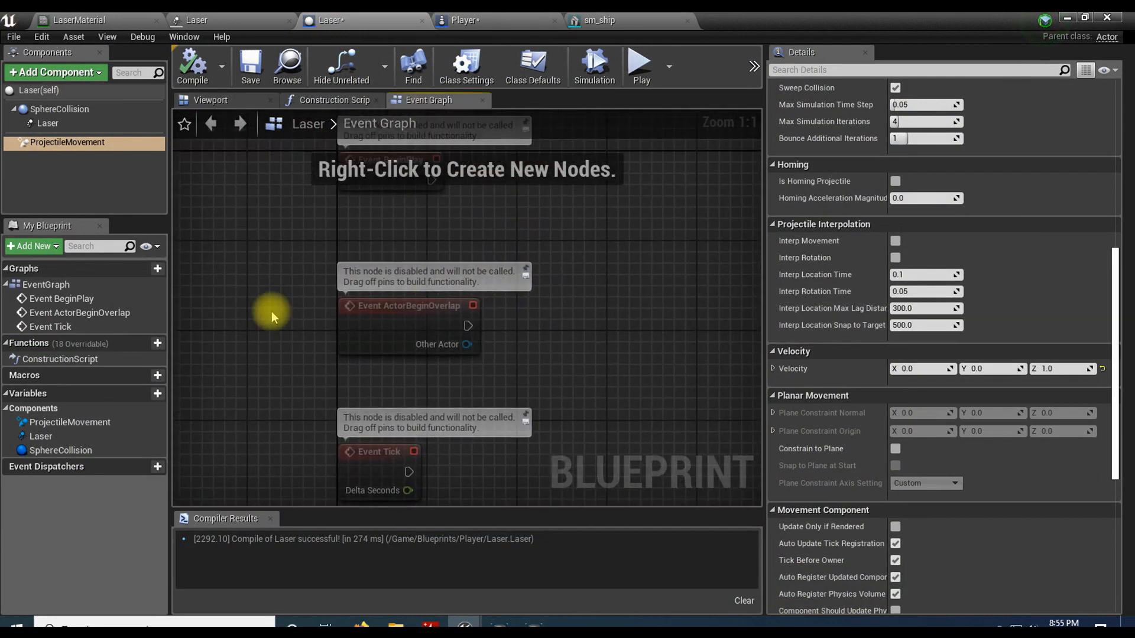
{"action": "left_click_drag", "start_coordinate": [278, 298], "coordinate": [502, 473]}
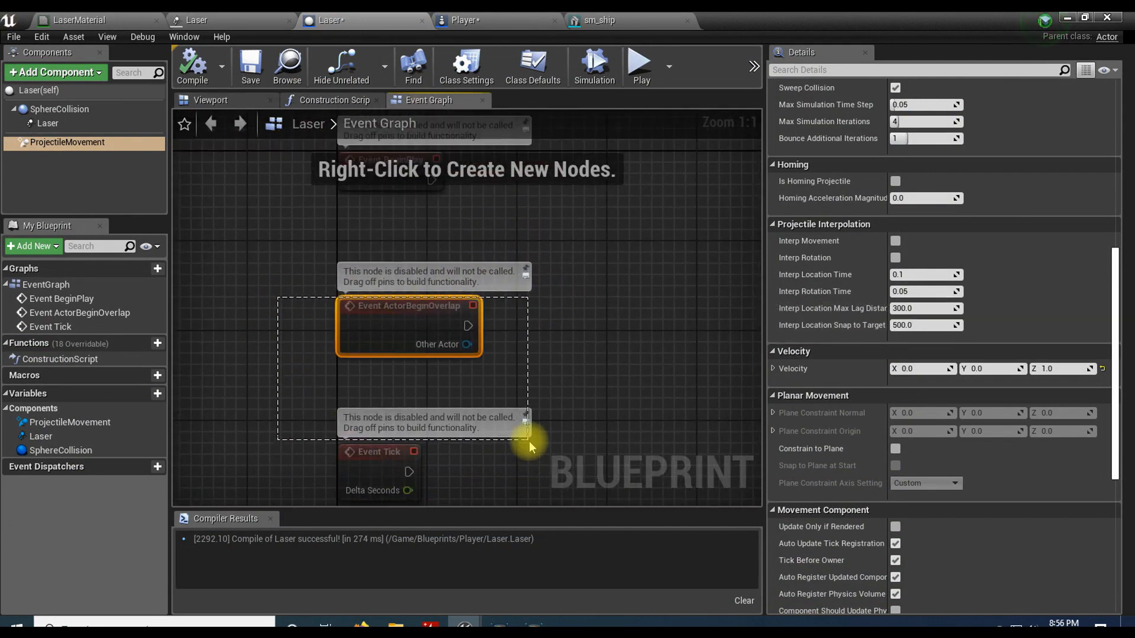
{"action": "right_click_drag", "start_coordinate": [526, 443], "coordinate": [493, 365]}
{"action": "key", "text": "Delete"}
{"action": "right_click_drag", "start_coordinate": [537, 271], "coordinate": [487, 445]}
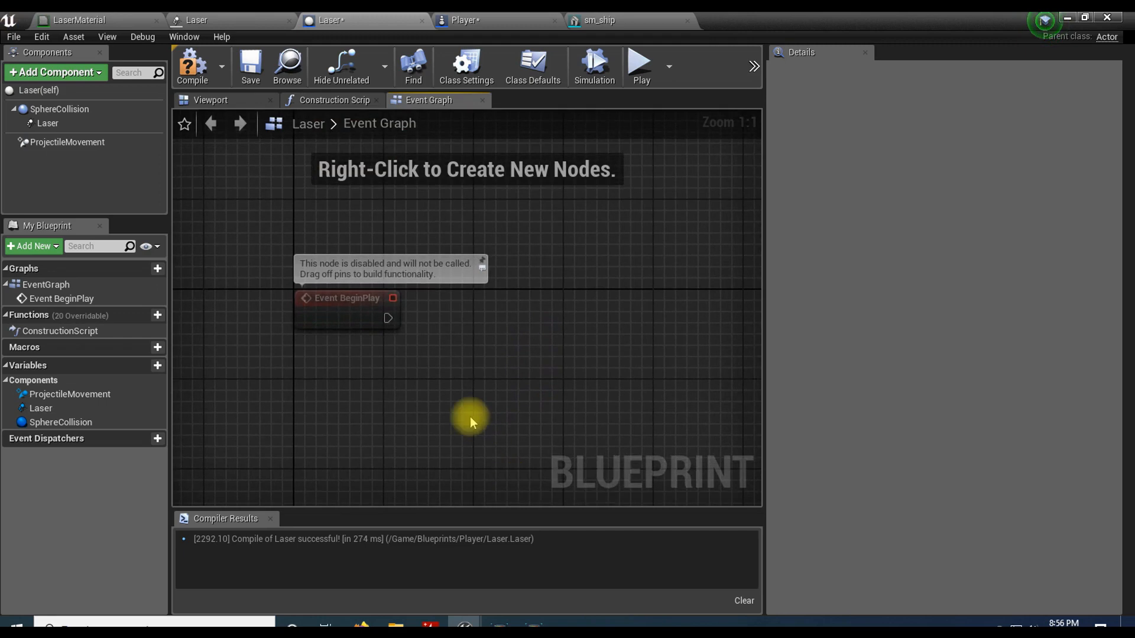
Step: Add a Delay node connected to the execution output of Event BeginPlay in the Laser graph
{"action": "left_click", "coordinate": [343, 319]}
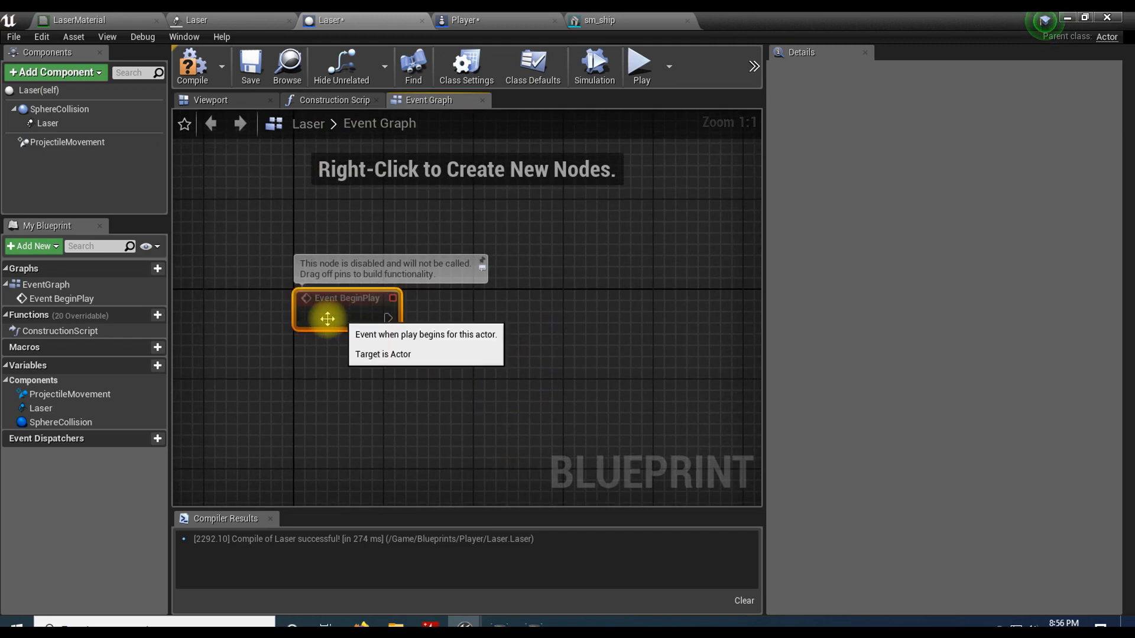
{"action": "left_click_drag", "start_coordinate": [387, 318], "coordinate": [501, 317]}
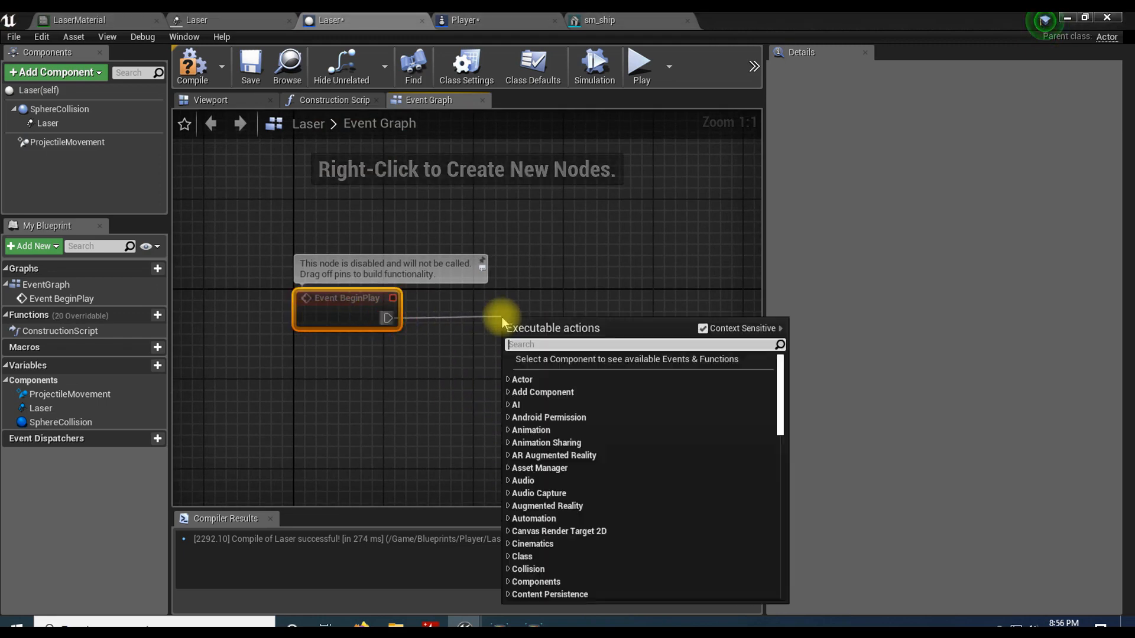
{"action": "type", "text": "delay"}
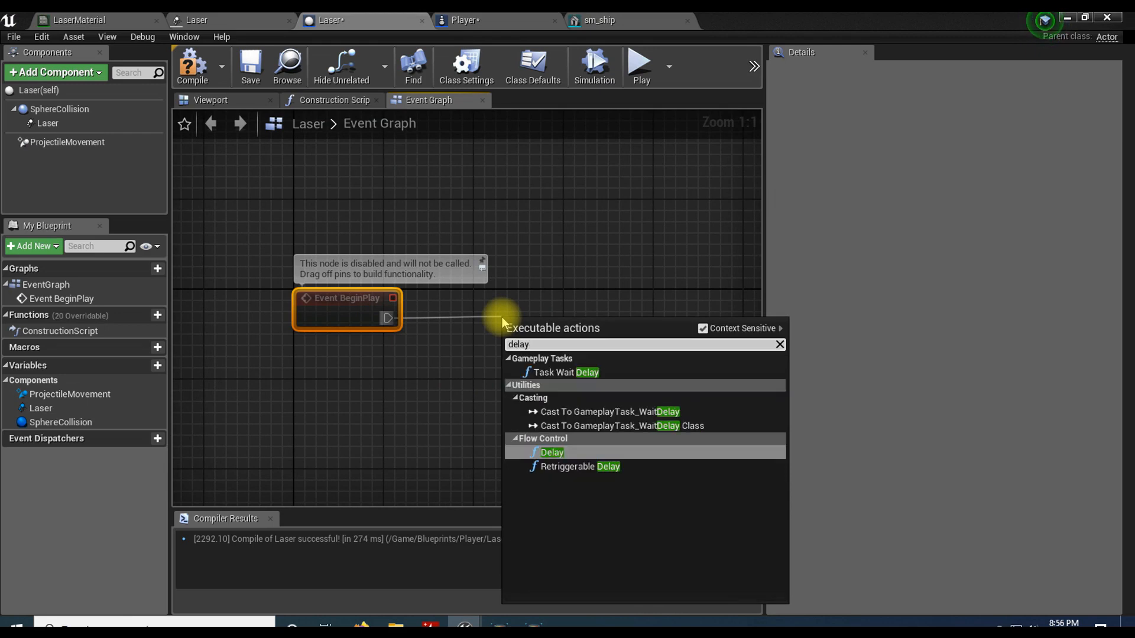
{"action": "left_click", "coordinate": [562, 454]}
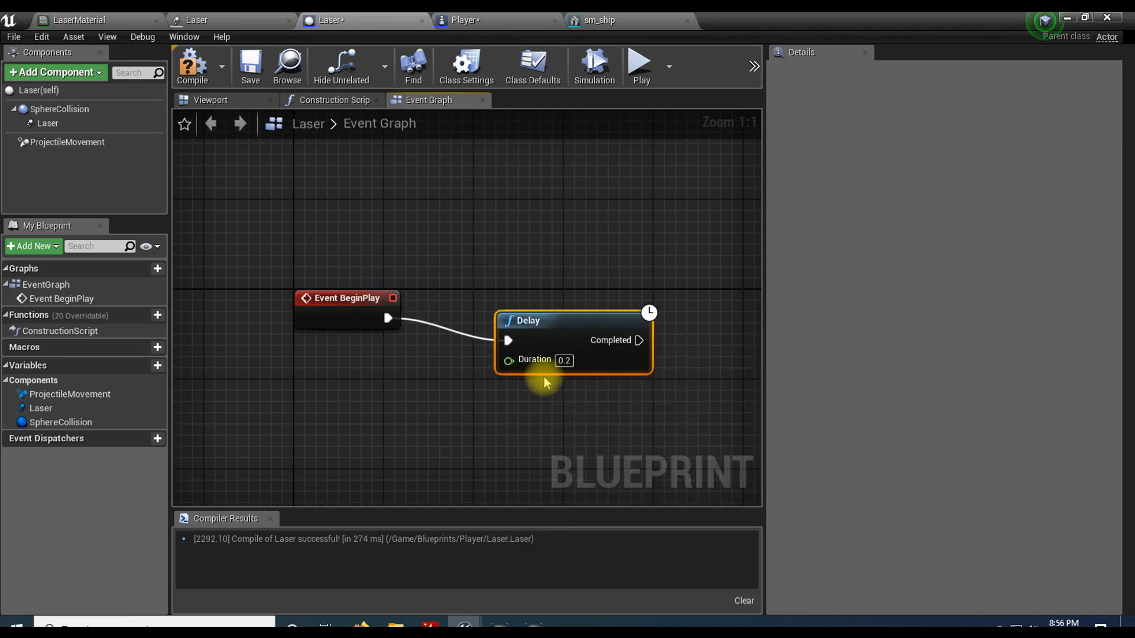
Step: Align the Delay node with Event BeginPlay and set its Duration to 20.0 seconds
{"action": "mouse_move", "coordinate": [540, 325]}
{"action": "left_mouse_down"}
{"action": "mouse_move", "coordinate": [540, 307]}
{"action": "mouse_move", "coordinate": [529, 306]}
{"action": "left_mouse_up"}
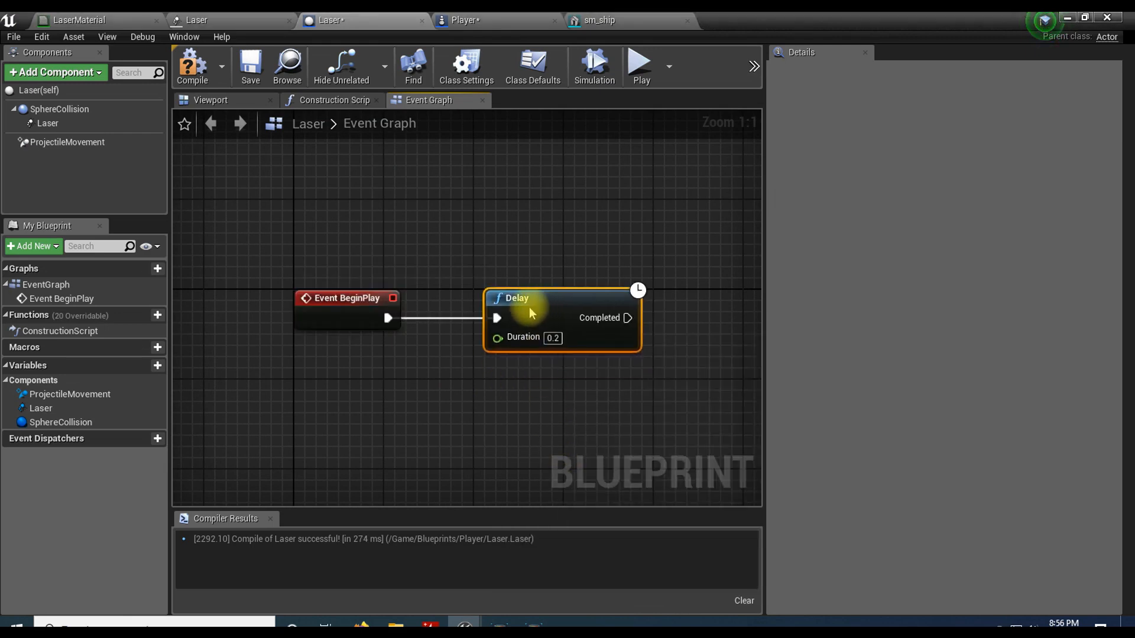
{"action": "left_click", "coordinate": [541, 338]}
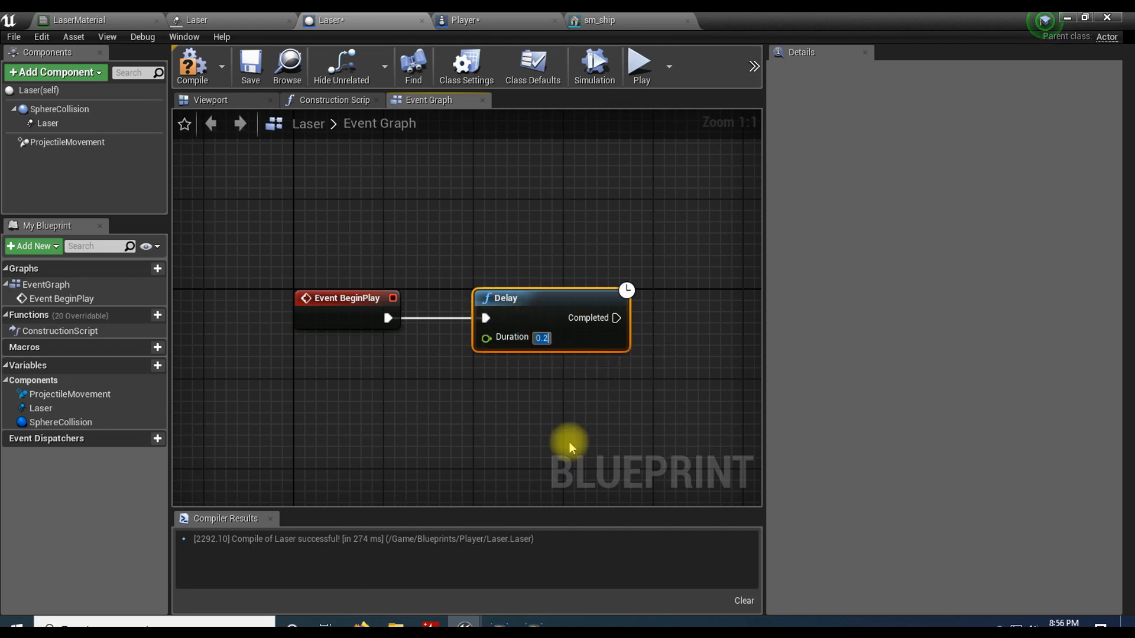
{"action": "type", "text": "20.0"}
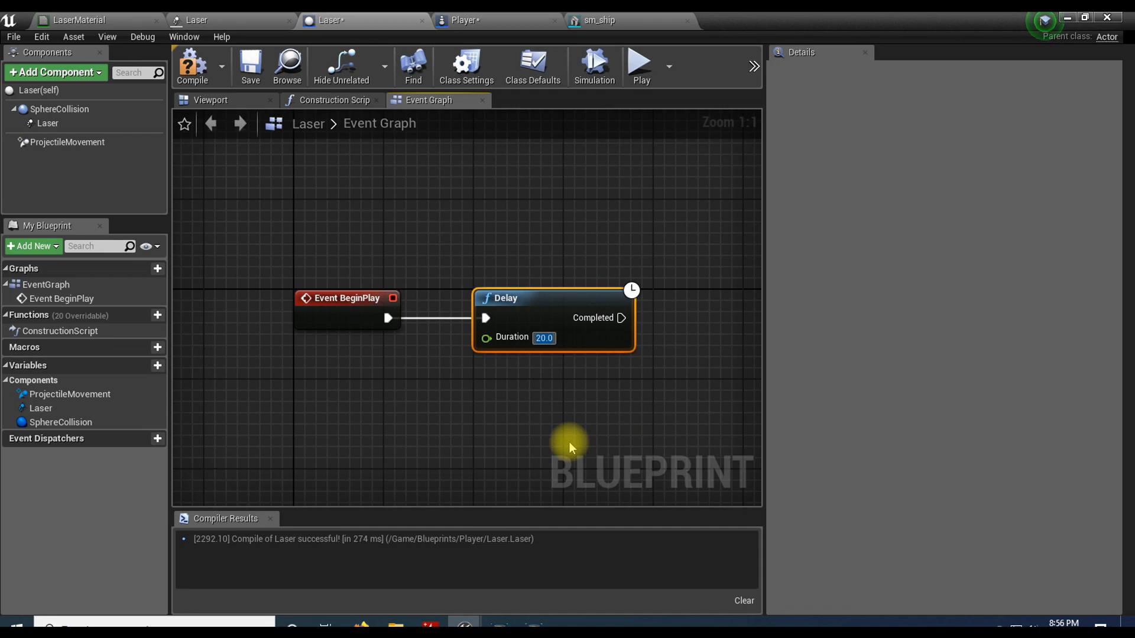
Step: Add a DestroyActor node connected to the Delay's Completed output, space it out in line, and compile the Laser blueprint
{"action": "right_click_drag", "start_coordinate": [569, 428], "coordinate": [489, 436]}
{"action": "left_click_drag", "start_coordinate": [541, 324], "coordinate": [593, 325]}
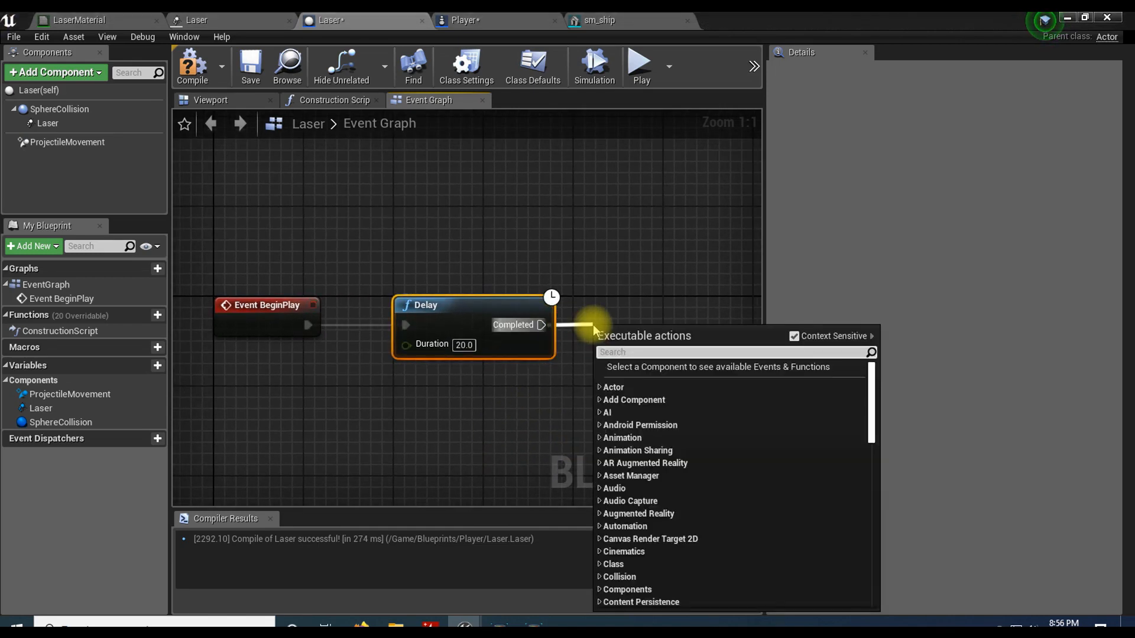
{"action": "type", "text": "destroyac"}
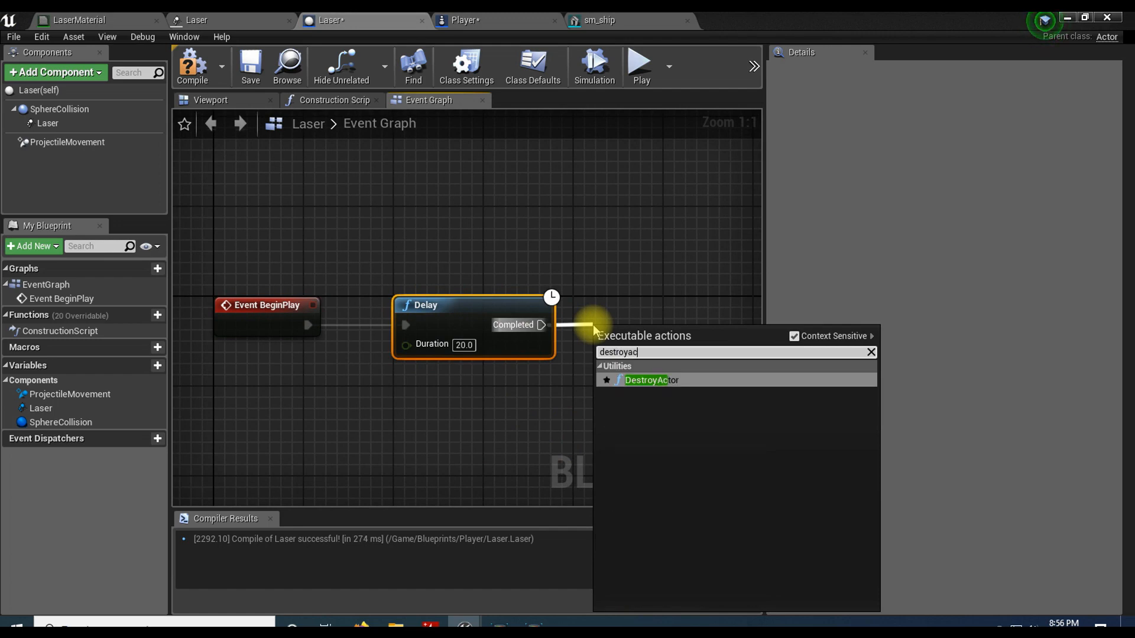
{"action": "left_click", "coordinate": [639, 380]}
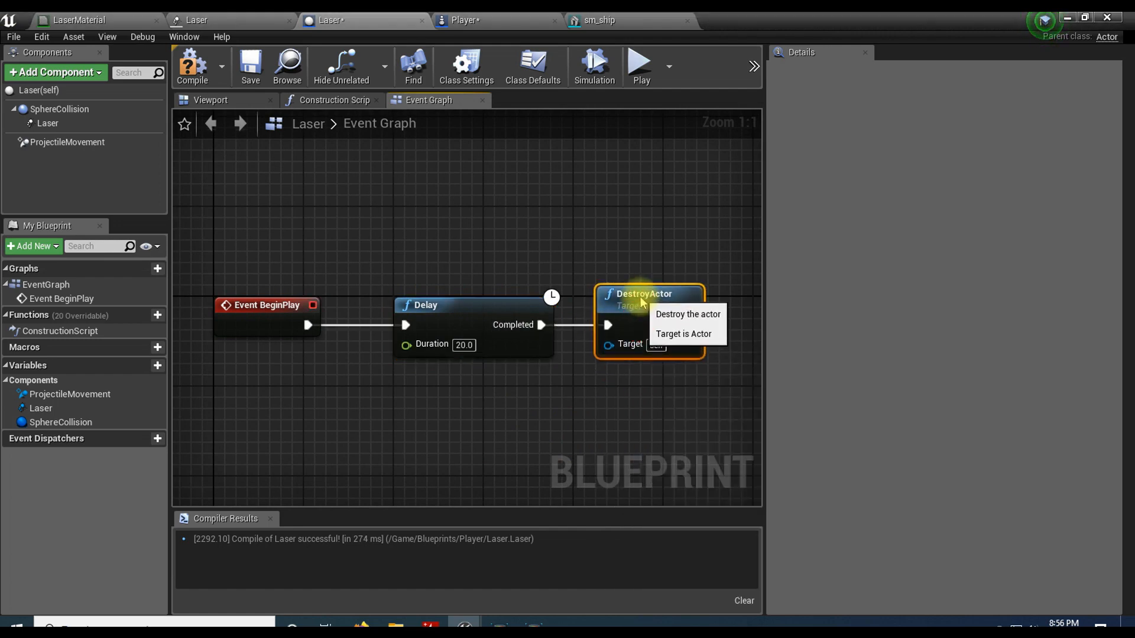
{"action": "mouse_move", "coordinate": [613, 299]}
{"action": "left_mouse_down"}
{"action": "mouse_move", "coordinate": [646, 297]}
{"action": "mouse_move", "coordinate": [633, 296]}
{"action": "left_mouse_up"}
{"action": "left_click", "coordinate": [193, 66]}
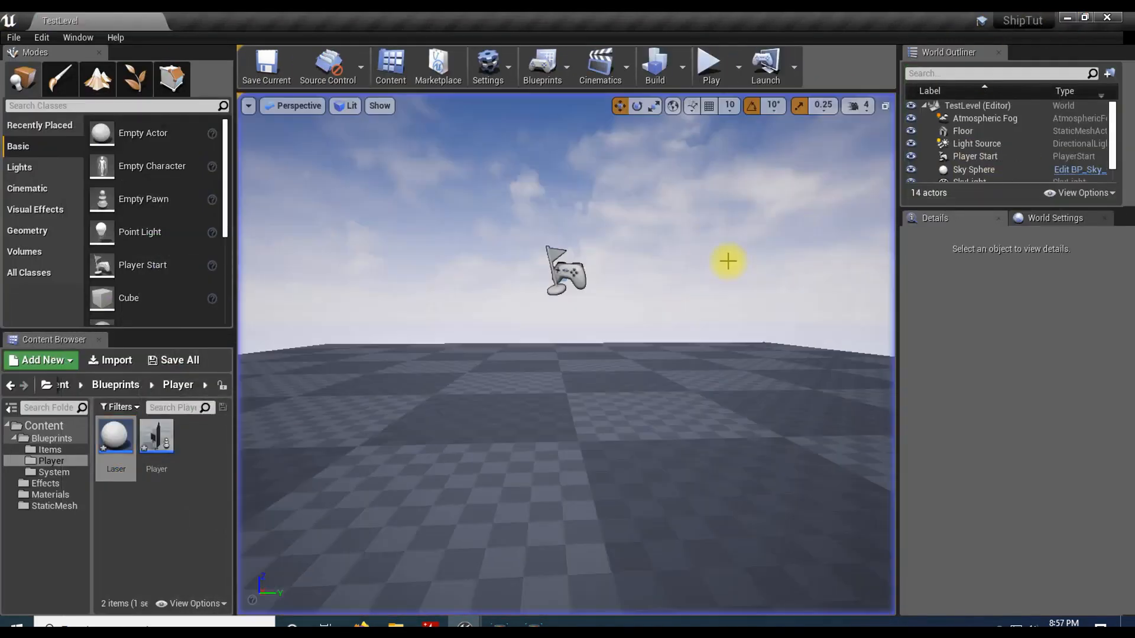
Step: Reopen the Laser blueprint, set the Delay node's Duration to 1.0 second, and compile it
{"action": "double_click", "coordinate": [114, 436]}
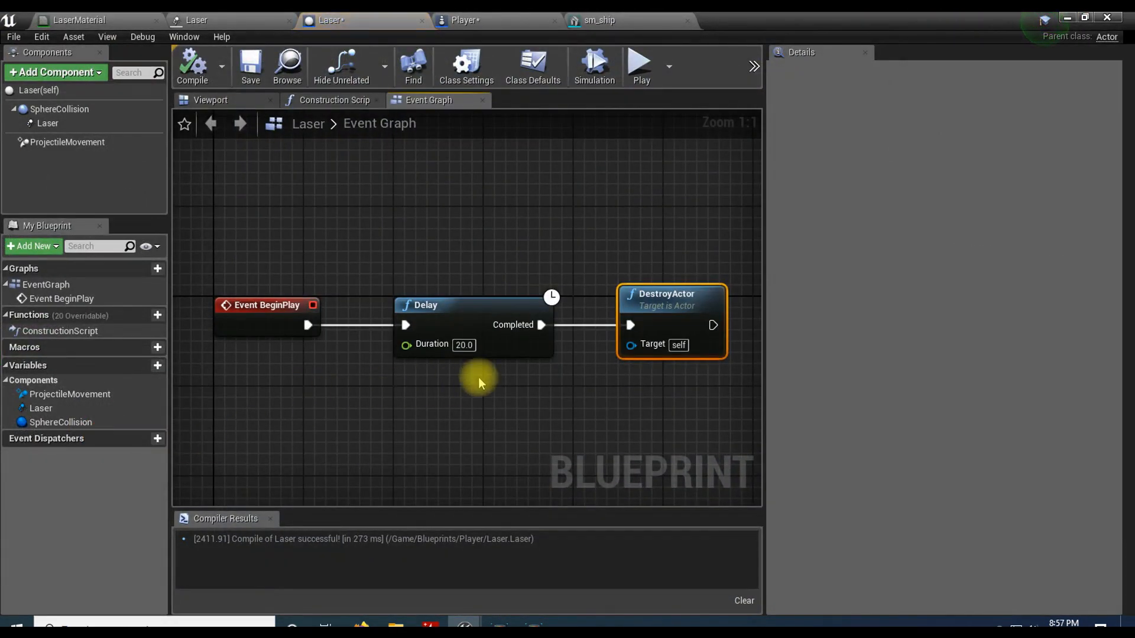
{"action": "left_click", "coordinate": [464, 345]}
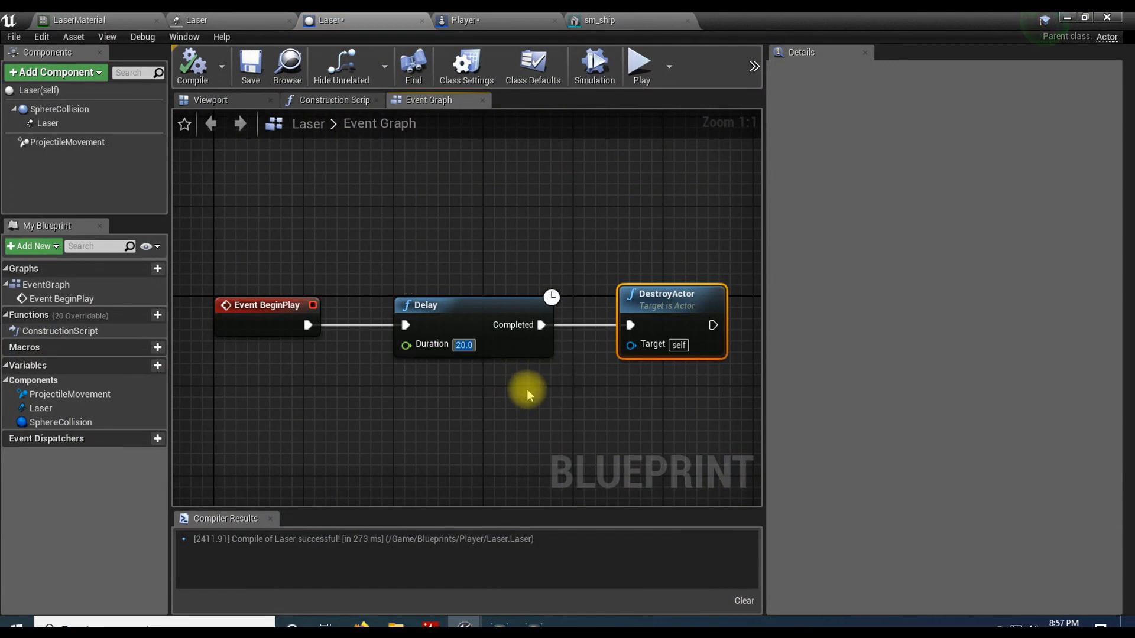
{"action": "type", "text": "1.0"}
{"action": "left_click", "coordinate": [199, 83]}
Step: Return to TestLevel and play it, firing lasers and turning the ship while checking the World Outliner's actor count
{"action": "left_click", "coordinate": [1066, 17]}
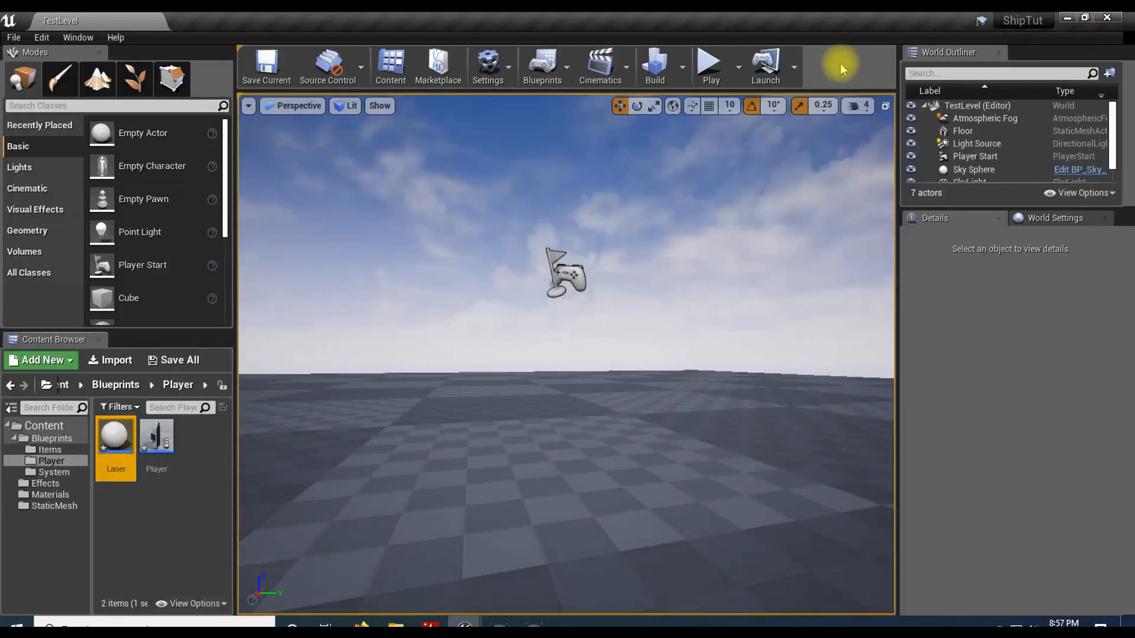
{"action": "left_click", "coordinate": [709, 62]}
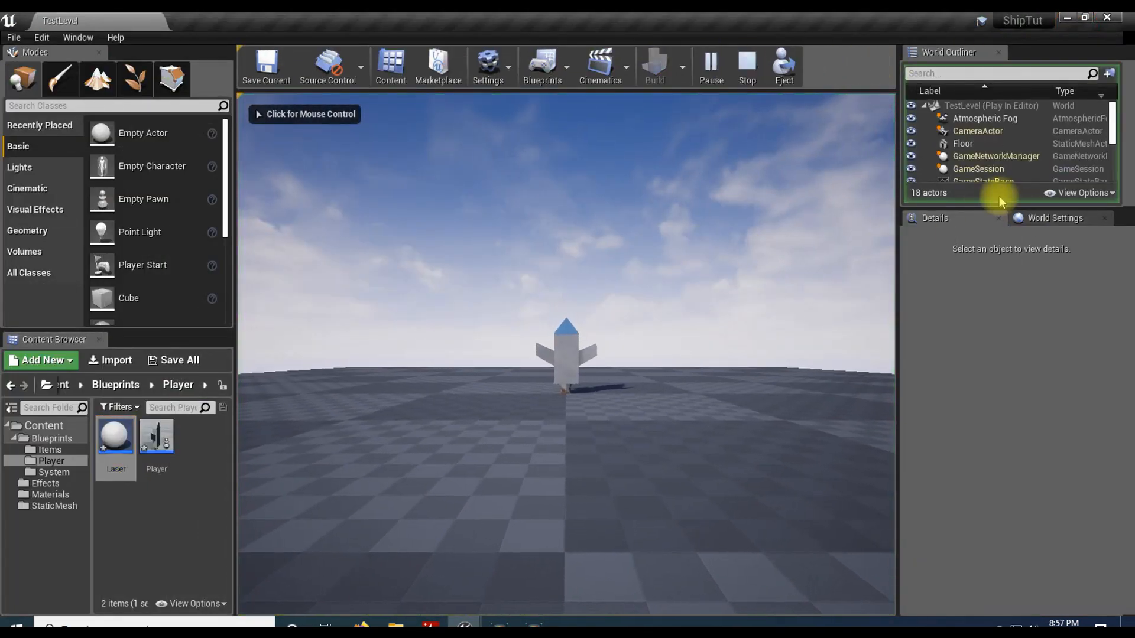
{"action": "left_click", "coordinate": [757, 276]}
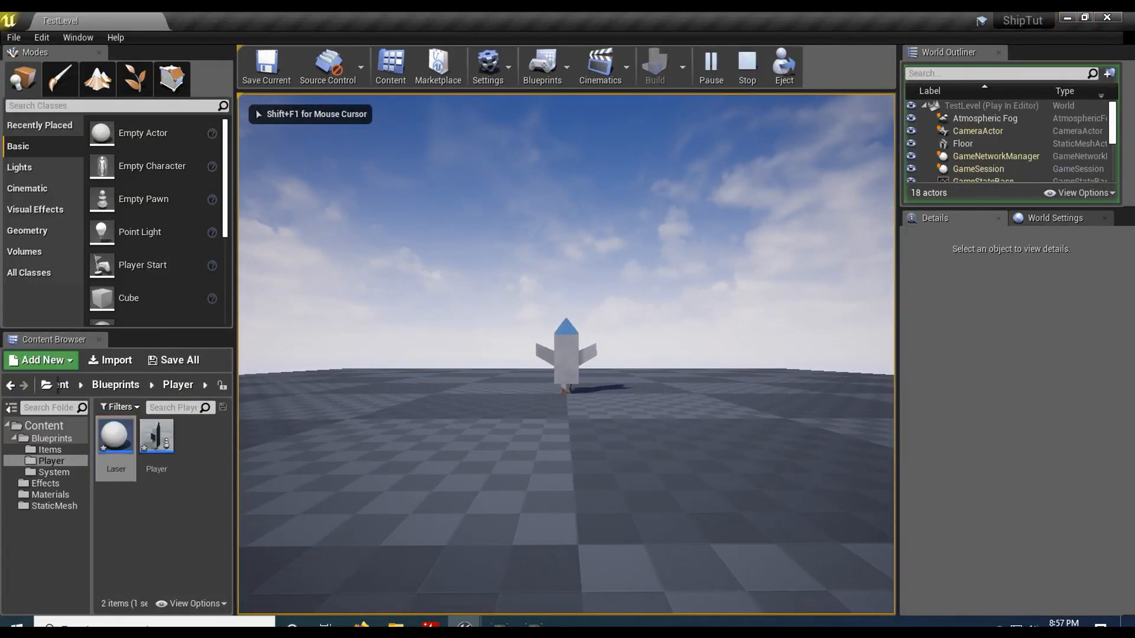
{"action": "left_click", "coordinate": [757, 275]}
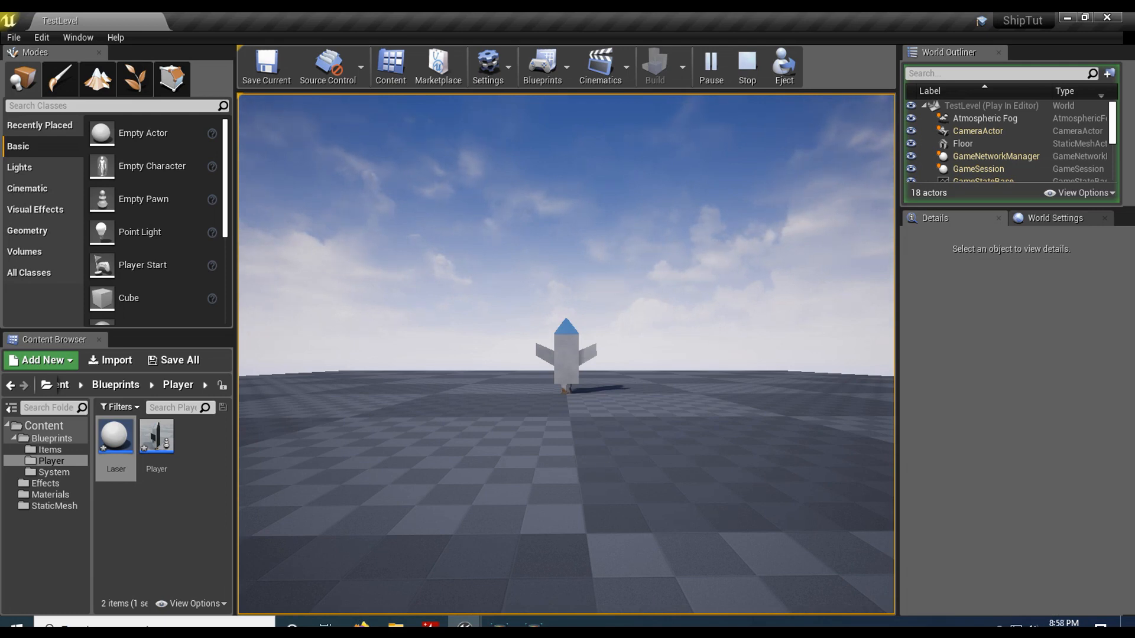
{"action": "key", "text": "a"}
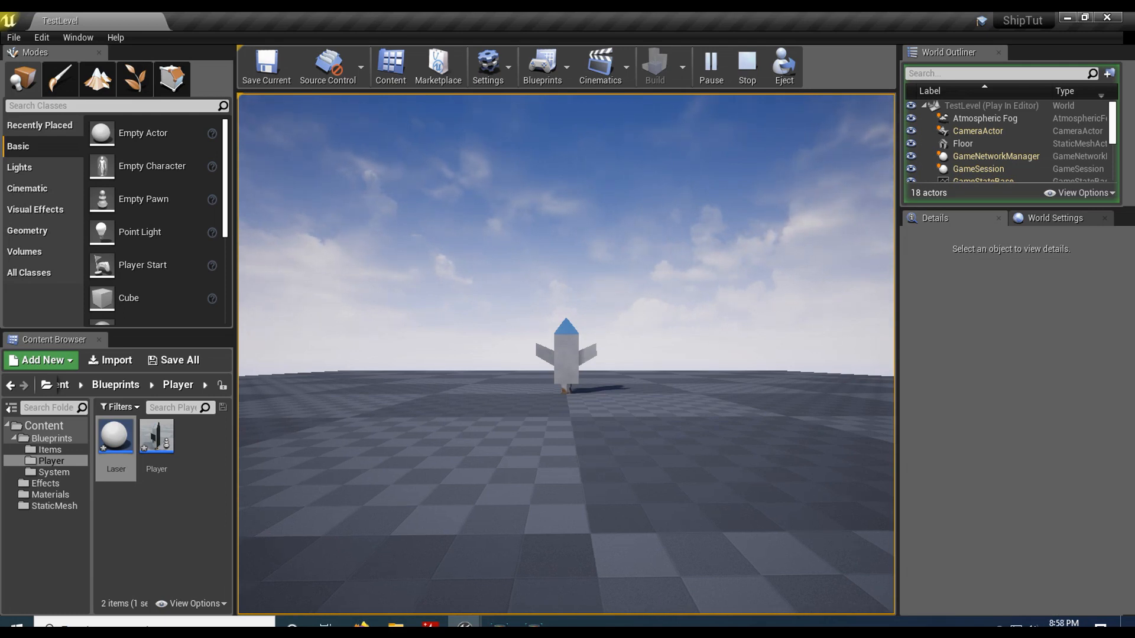